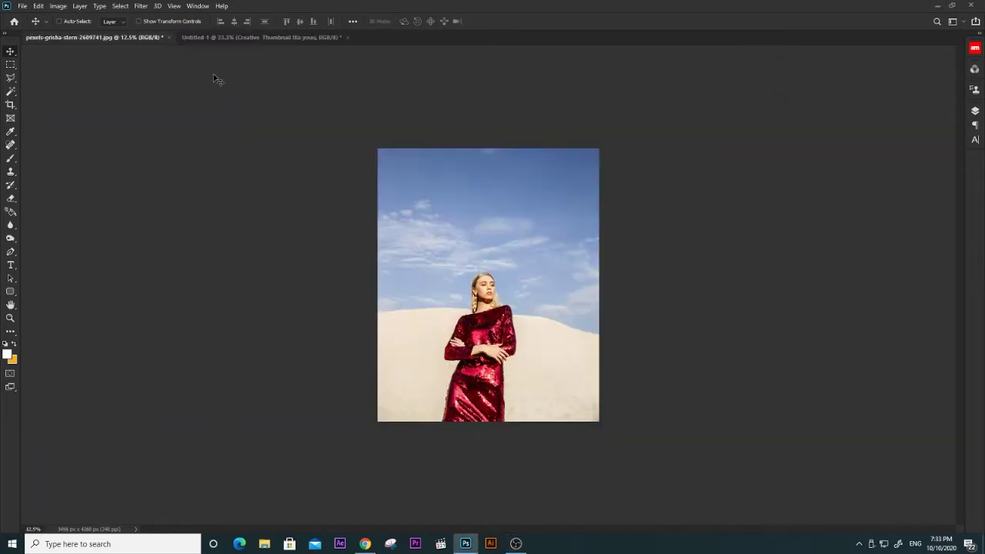
# Try widening the dune photo with a content-aware crop, then undo back to the portrait.
pyautogui.click(227, 39)
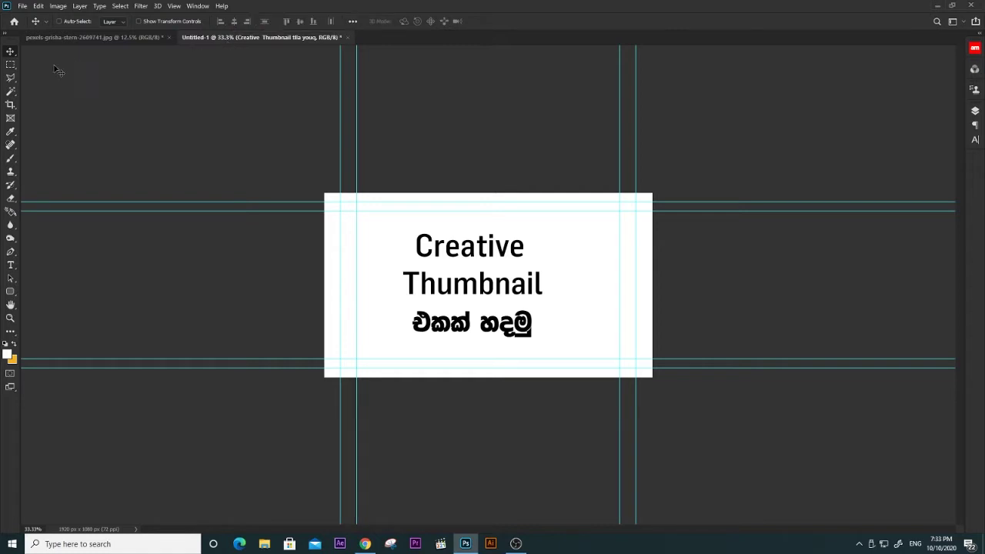
pyautogui.click(94, 37)
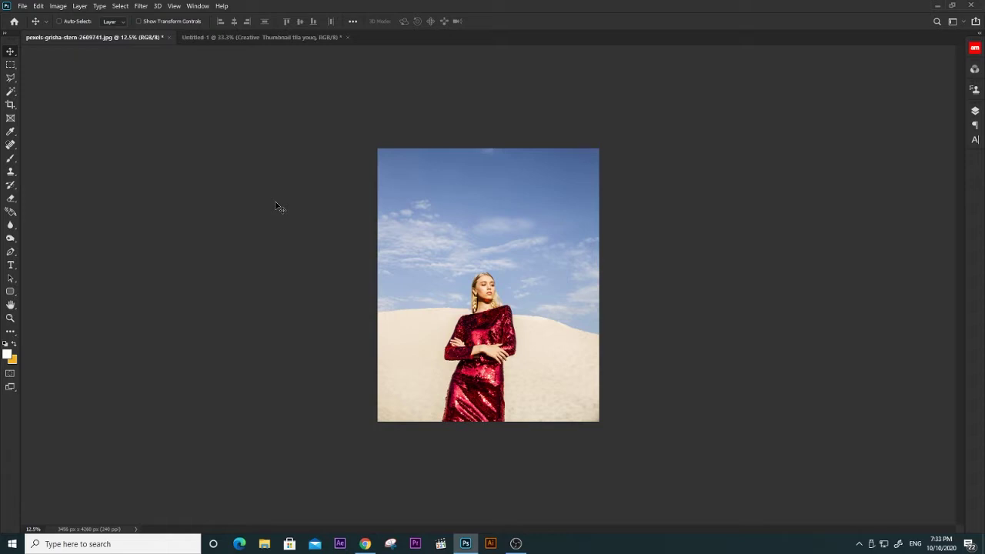
pyautogui.press('c')
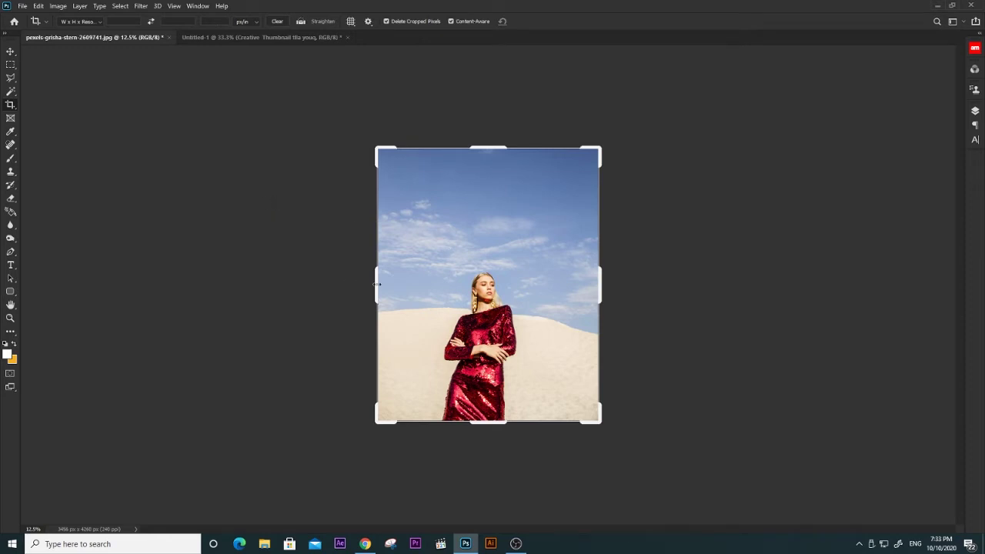
pyautogui.moveTo(377, 284)
pyautogui.mouseDown()
pyautogui.moveTo(284, 285)
pyautogui.moveTo(351, 285)
pyautogui.mouseUp()
pyautogui.press('Escape')
pyautogui.moveTo(371, 269)
pyautogui.mouseDown()
pyautogui.moveTo(246, 268)
pyautogui.moveTo(260, 269)
pyautogui.mouseUp()
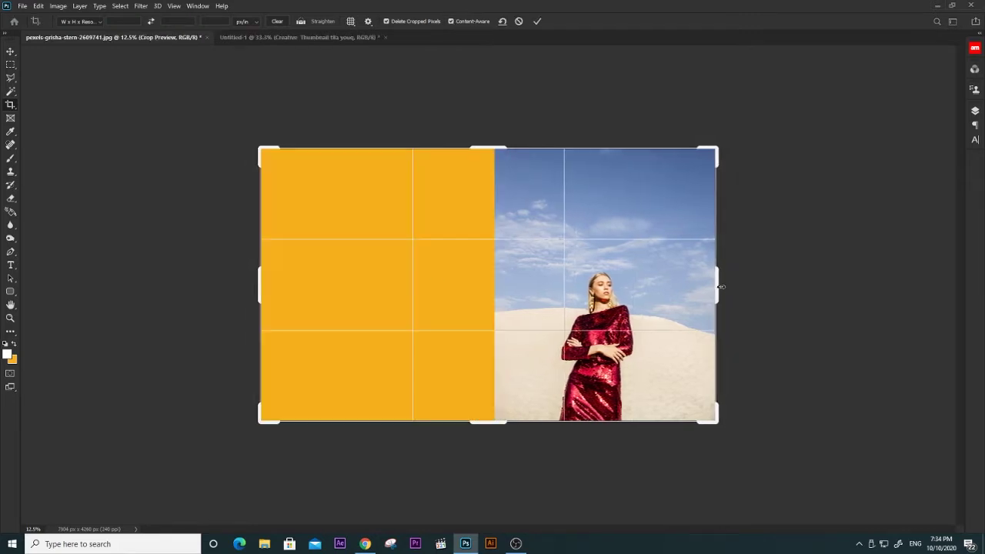
pyautogui.moveTo(721, 287); pyautogui.dragTo(848, 286)
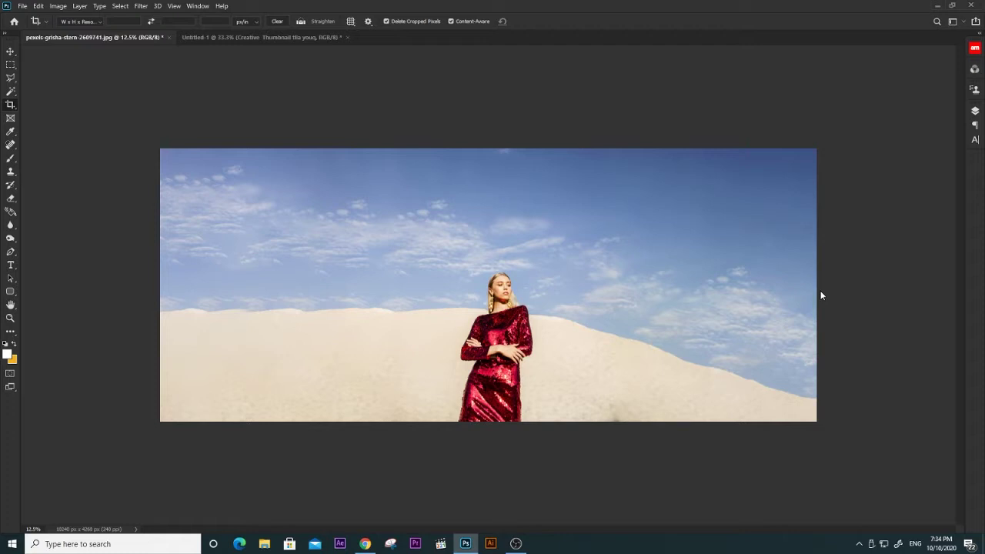
pyautogui.hotkey('ctrl', 'z')
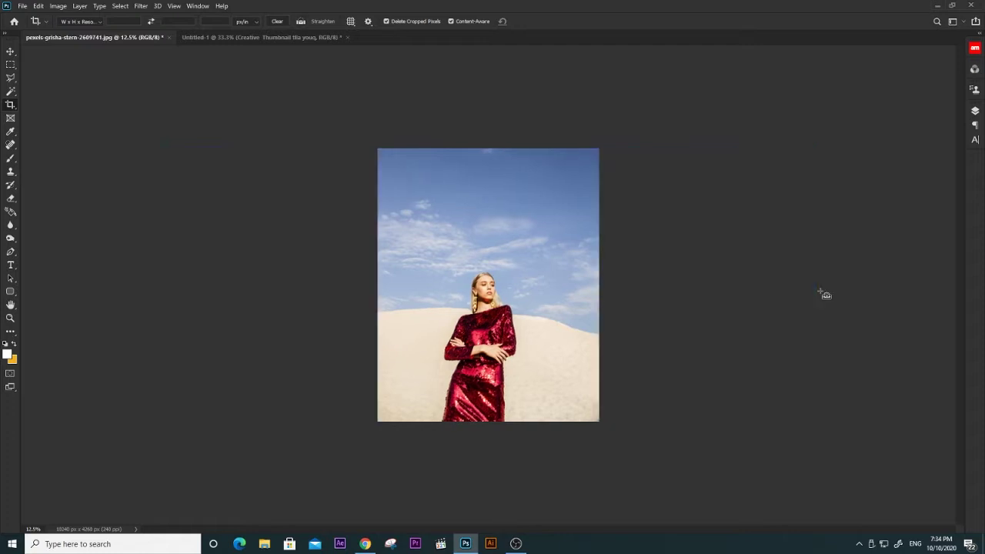
# Select the whole dune photo and paste it into the Untitled-1 thumbnail document.
pyautogui.press('v')
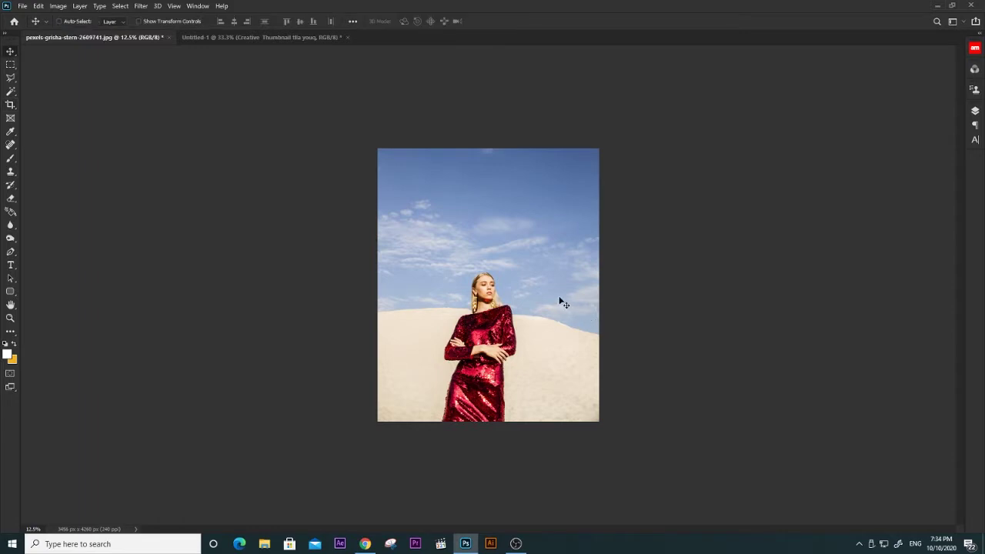
pyautogui.press('ctrl')
pyautogui.hotkey('ctrl', 'a')
pyautogui.click(298, 38)
pyautogui.hotkey('ctrl', 'v')
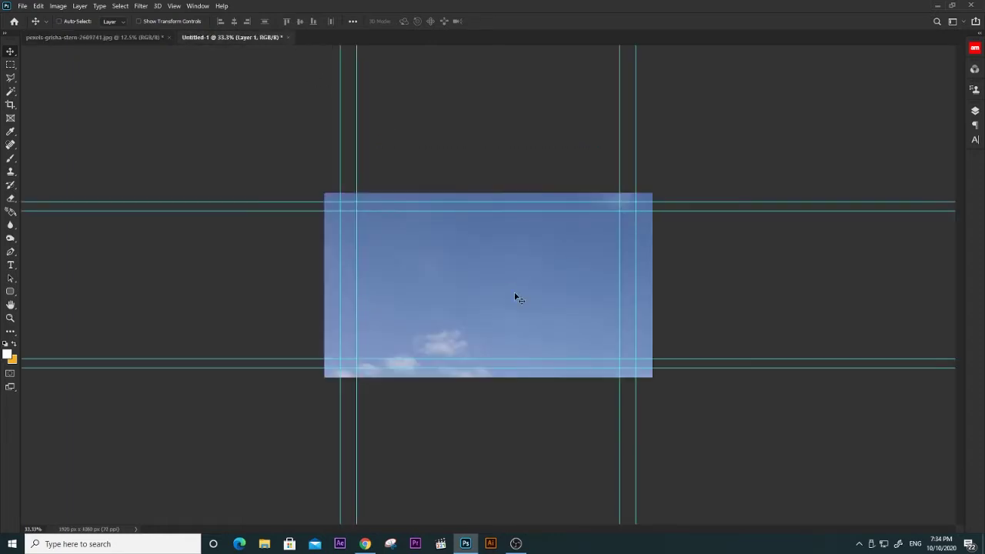
# Scale the pasted photo down to the canvas height and centre it on the thumbnail.
pyautogui.hotkey('ctrl', 't')
pyautogui.moveTo(583, 367); pyautogui.dragTo(487, 241)
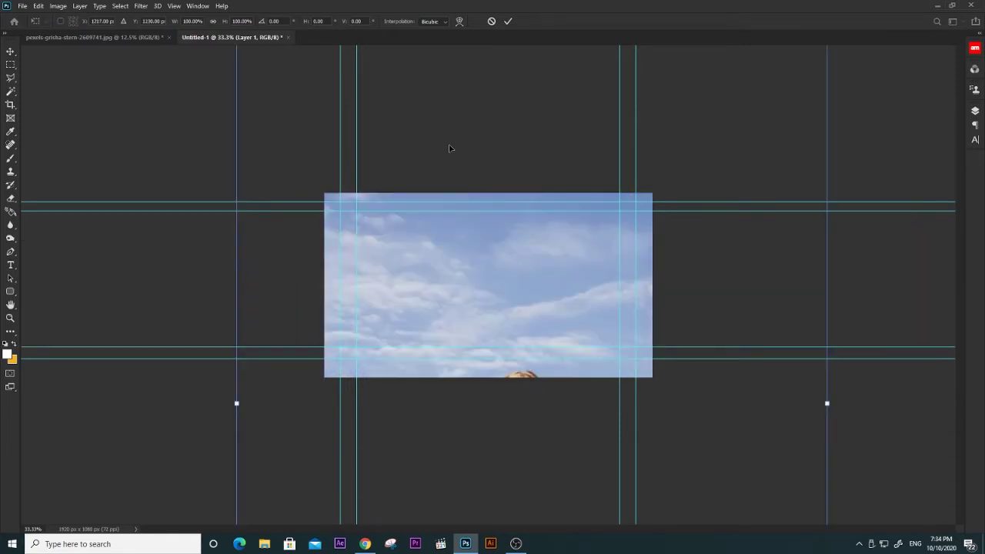
pyautogui.hotkey('ctrl', '-')
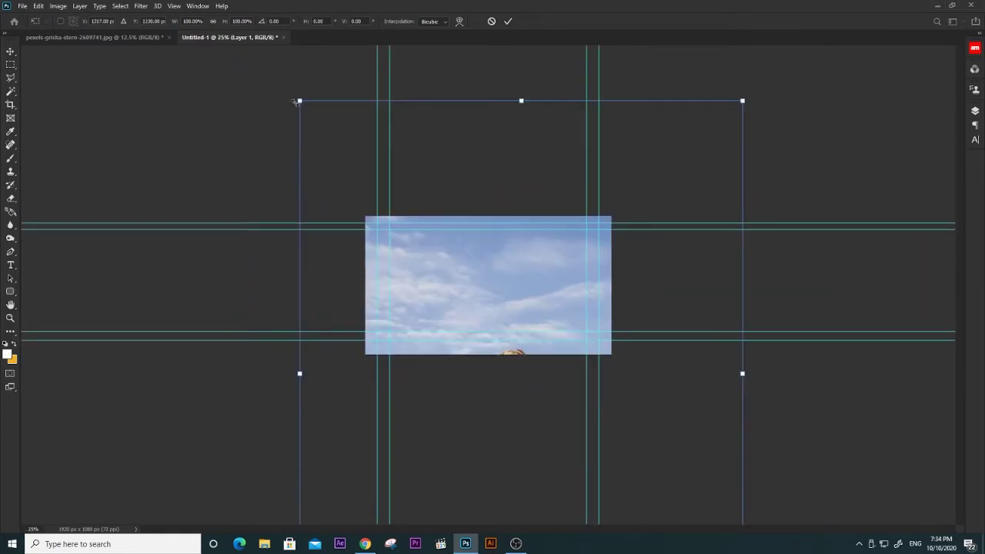
pyautogui.moveTo(295, 101); pyautogui.dragTo(433, 259)
pyautogui.moveTo(517, 320)
pyautogui.mouseDown()
pyautogui.moveTo(470, 207)
pyautogui.moveTo(487, 210)
pyautogui.mouseUp()
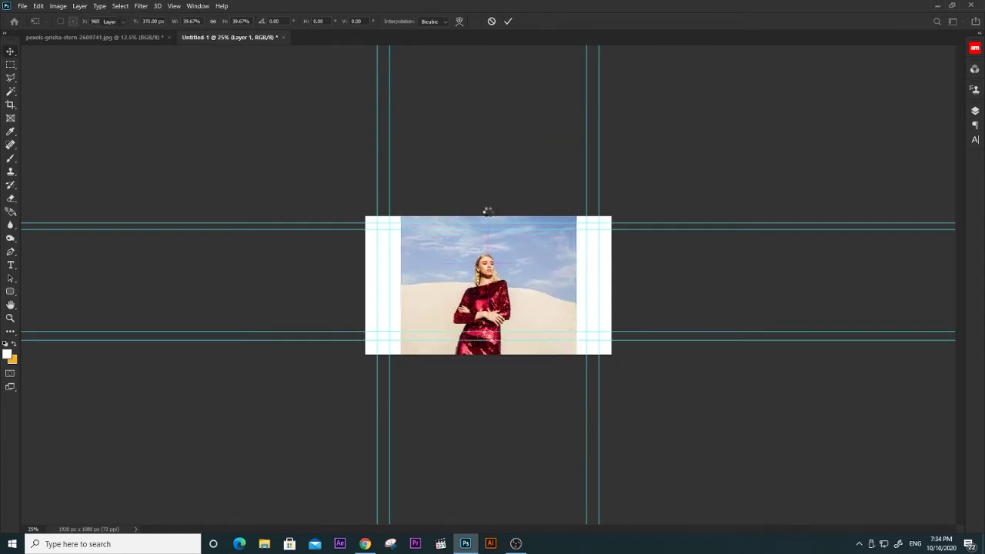
pyautogui.hotkey('ctrl', '+')
pyautogui.hotkey('ctrl', '+')
pyautogui.moveTo(488, 213)
pyautogui.mouseDown()
pyautogui.moveTo(494, 265)
pyautogui.moveTo(501, 255)
pyautogui.mouseUp()
pyautogui.hotkey('ctrl', '-')
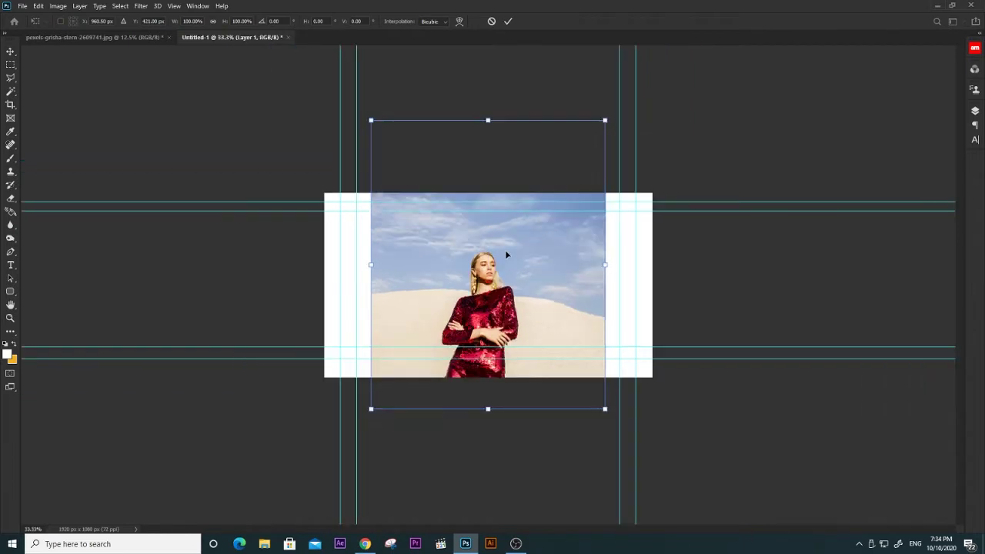
pyautogui.moveTo(605, 120); pyautogui.dragTo(580, 150)
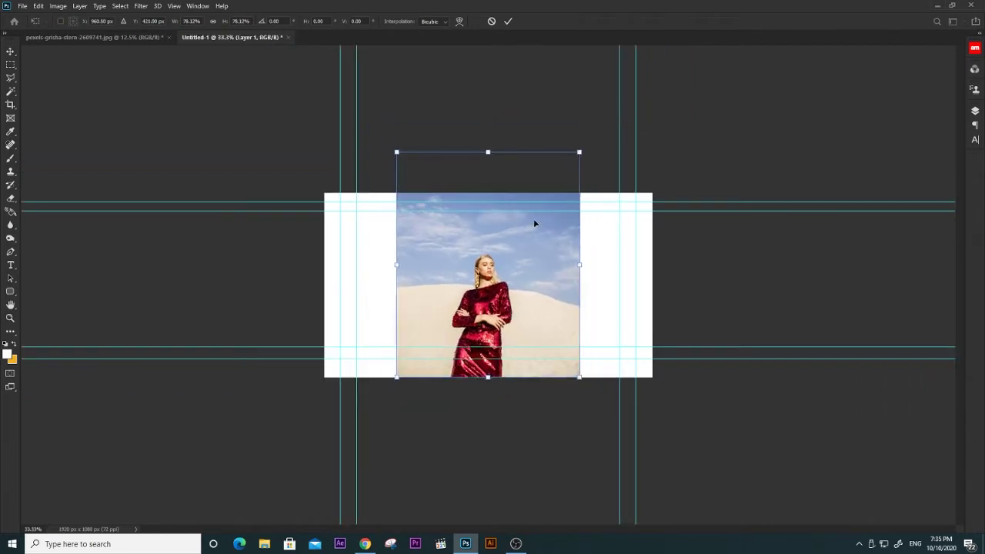
pyautogui.press('Return')
pyautogui.hotkey('ctrl', '+')
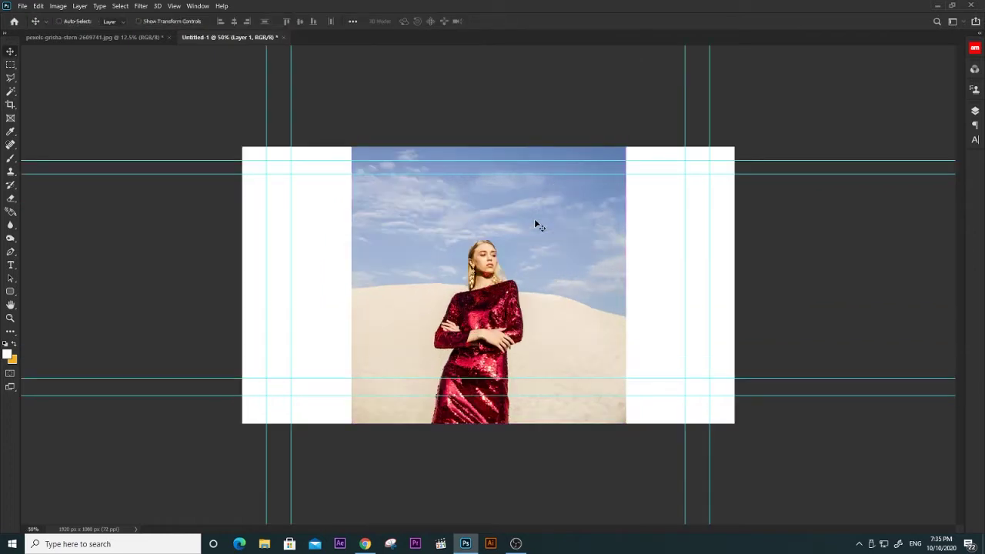
pyautogui.hotkey('ctrl', '-')
# Move the duplicate photo layer to the left edge and flip it horizontally.
pyautogui.hotkey('ctrl', '+')
pyautogui.moveTo(530, 279)
pyautogui.mouseDown()
pyautogui.moveTo(452, 289)
pyautogui.moveTo(252, 280)
pyautogui.mouseUp()
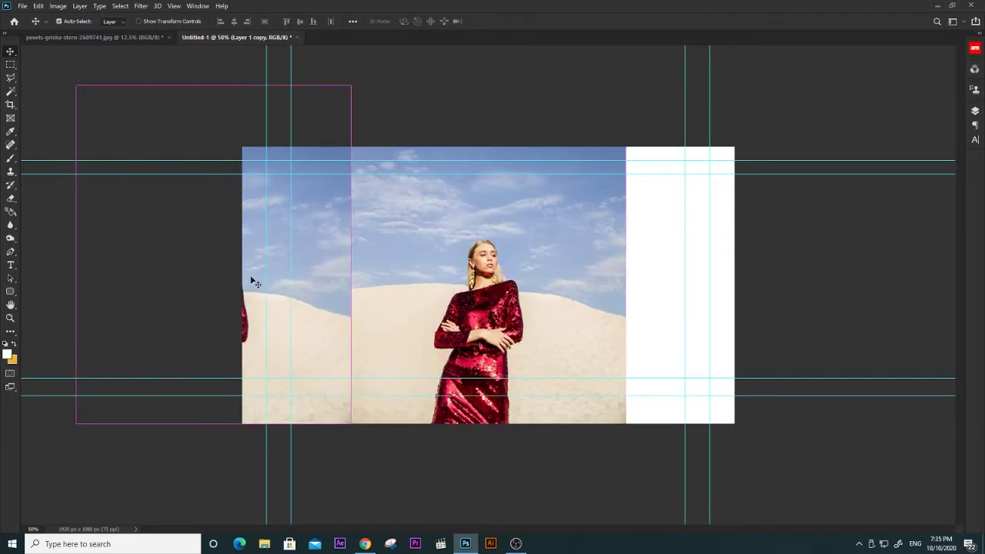
pyautogui.hotkey('ctrl', 't')
pyautogui.rightClick(290, 243)
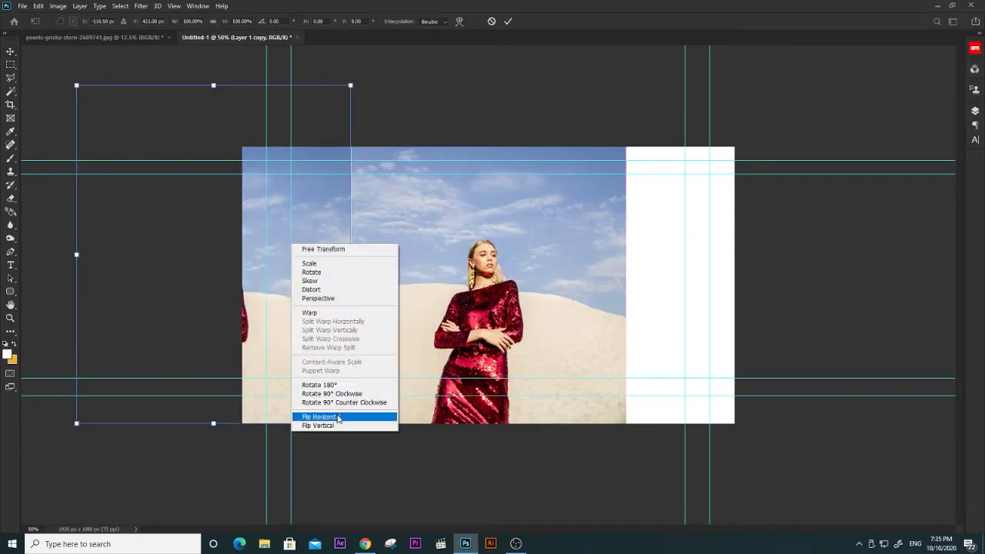
pyautogui.click(336, 416)
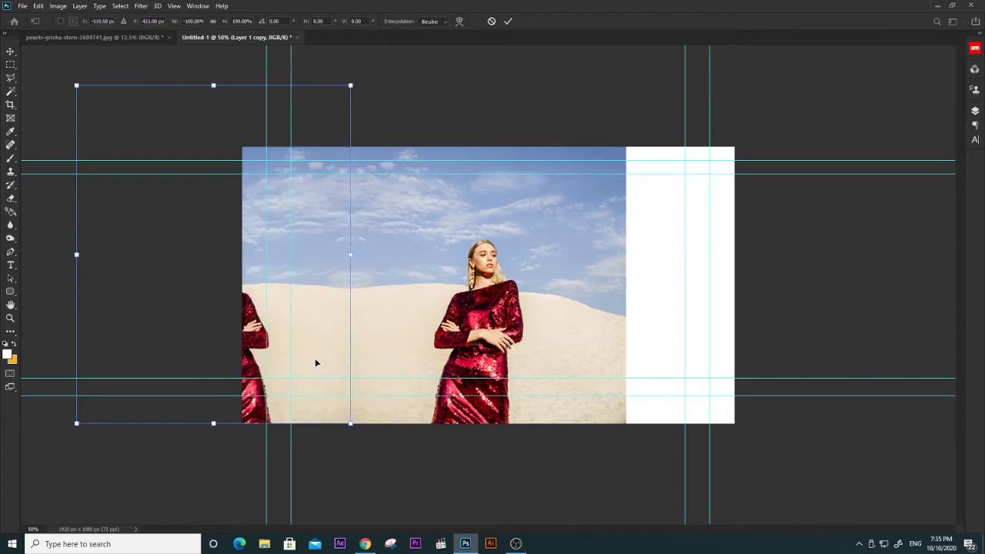
pyautogui.press('Return')
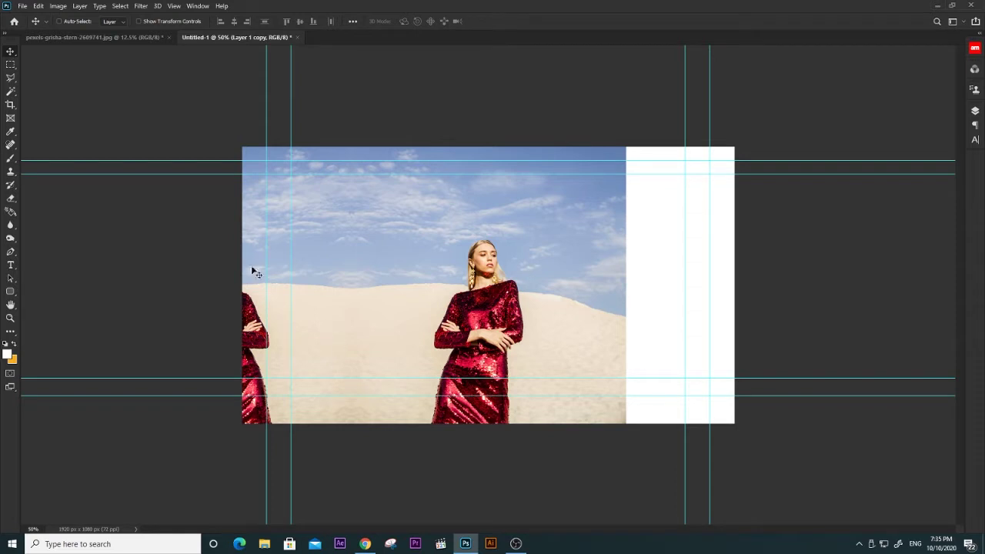
# Alt-drag a photo copy over the right strip, then merge the three photo layers with Ctrl+E.
pyautogui.moveTo(259, 253)
pyautogui.mouseDown()
pyautogui.moveTo(654, 237)
pyautogui.moveTo(797, 252)
pyautogui.mouseUp()
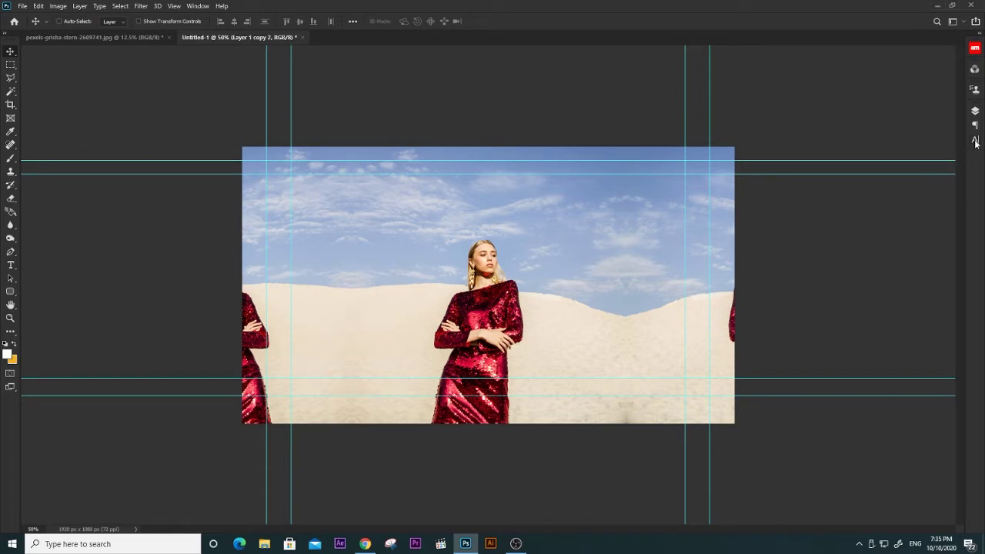
pyautogui.click(975, 111)
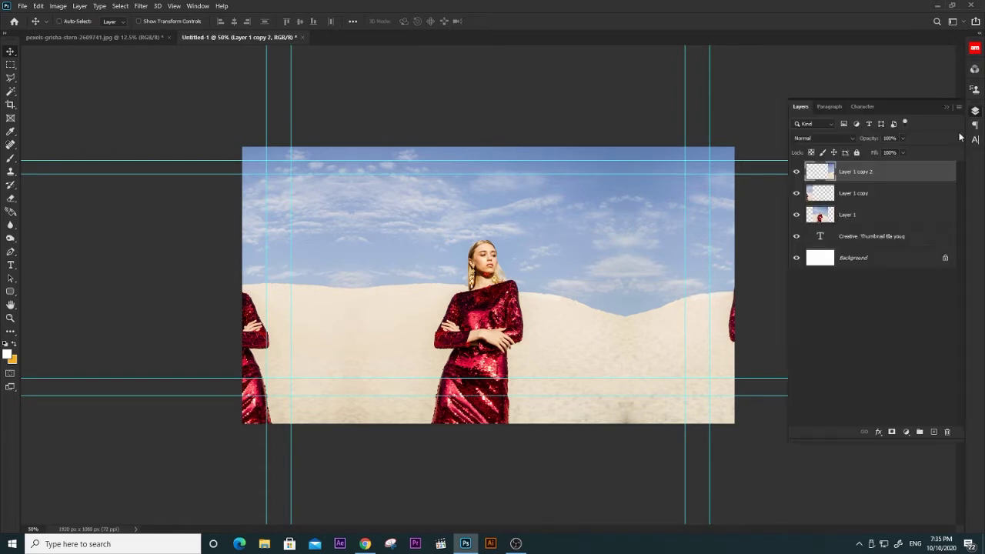
pyautogui.keyDown('shift'); pyautogui.click(860, 219); pyautogui.keyUp('shift')
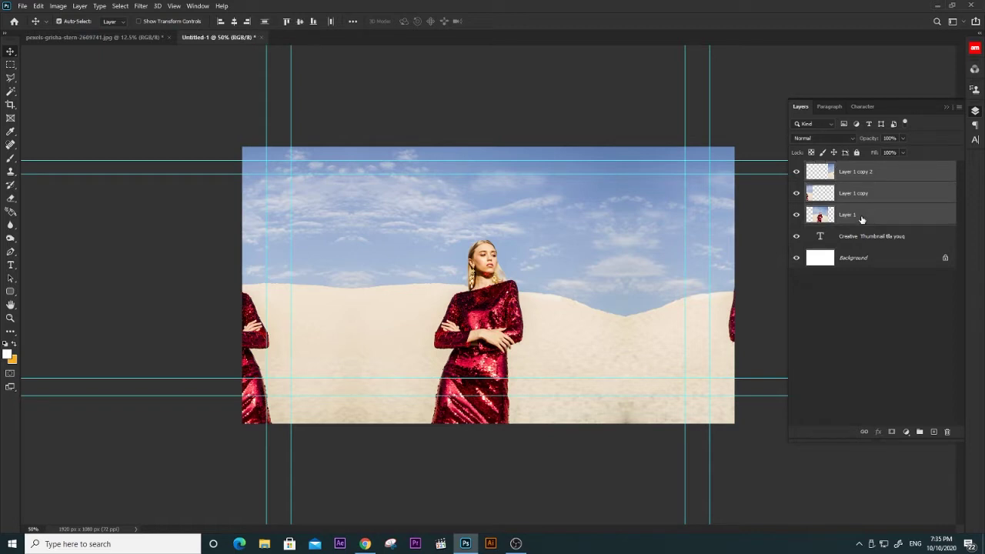
pyautogui.hotkey('ctrl', 'e')
pyautogui.hotkey('ctrl', 'z')
pyautogui.hotkey('ctrl', 'e')
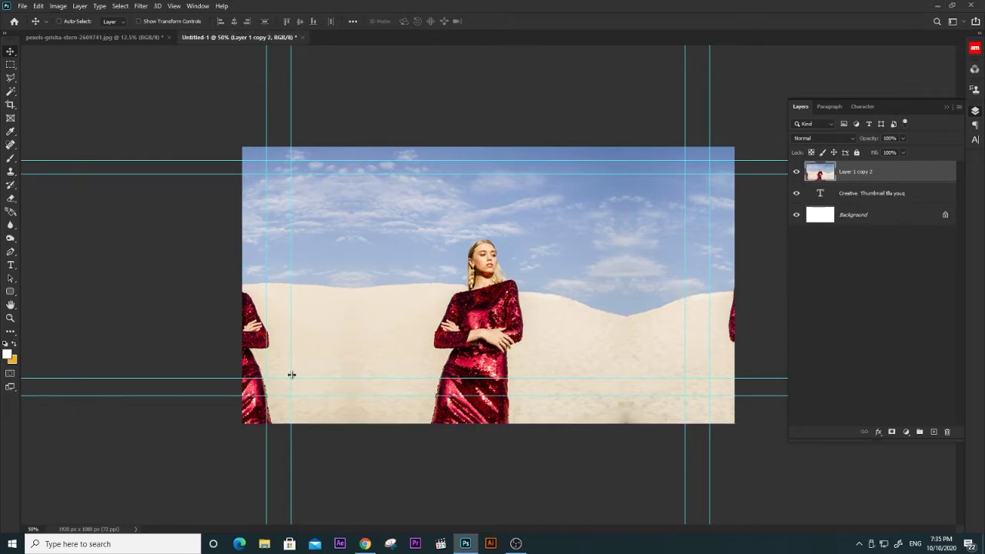
# Clone sand with a 175 Clone Stamp over the partial figures at the left and right edges.
pyautogui.press('s')
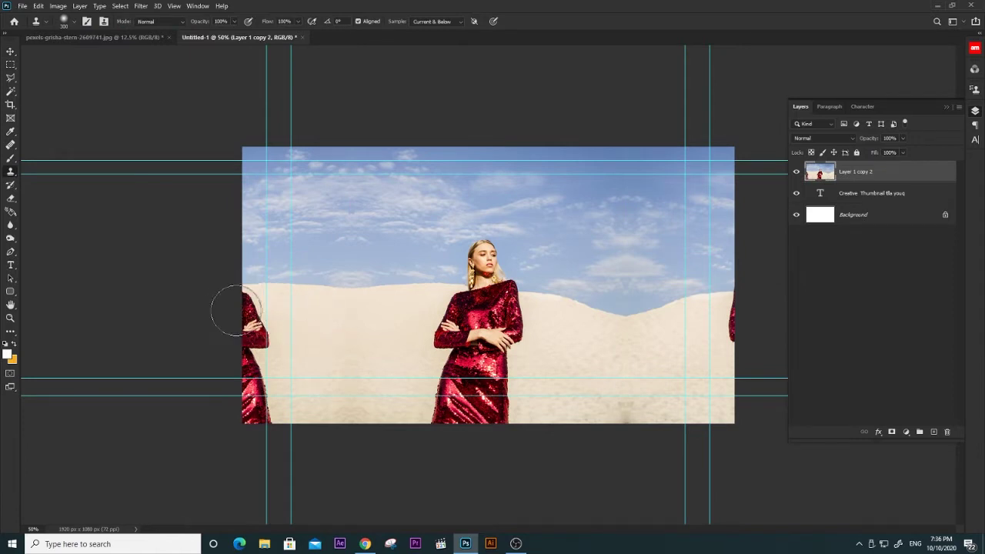
pyautogui.press('[')
pyautogui.press('[')
pyautogui.press('[')
pyautogui.keyDown('alt'); pyautogui.click(336, 315); pyautogui.keyUp('alt')
pyautogui.moveTo(273, 301)
pyautogui.mouseDown()
pyautogui.moveTo(248, 301)
pyautogui.moveTo(247, 319)
pyautogui.moveTo(246, 299)
pyautogui.moveTo(257, 347)
pyautogui.moveTo(239, 350)
pyautogui.moveTo(260, 409)
pyautogui.moveTo(249, 440)
pyautogui.mouseUp()
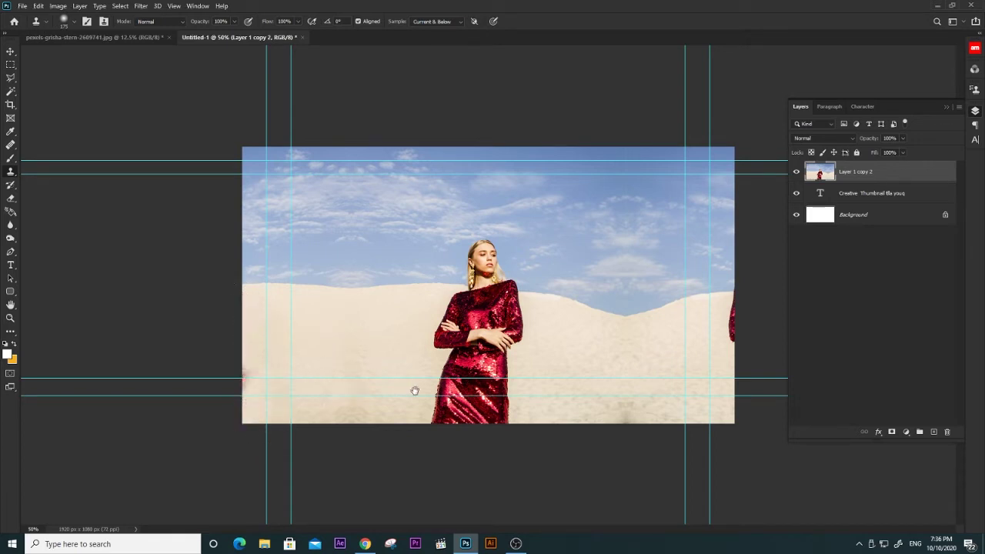
pyautogui.moveTo(720, 339); pyautogui.dragTo(744, 308)
pyautogui.moveTo(725, 332); pyautogui.dragTo(723, 301)
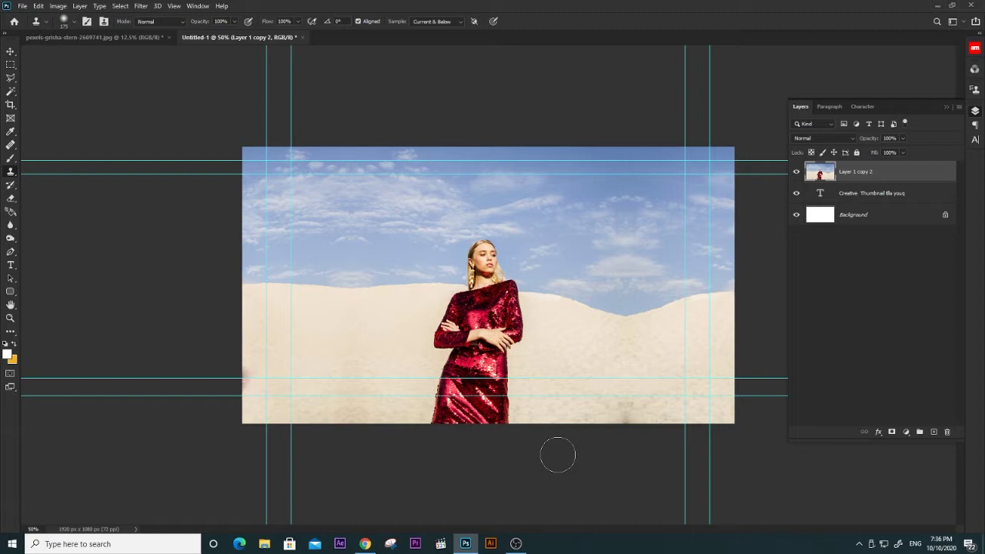
# Heal the seam above the dune valley and the spots and smudges in the sky.
pyautogui.hotkey('ctrl', '+')
pyautogui.hotkey('ctrl', '+')
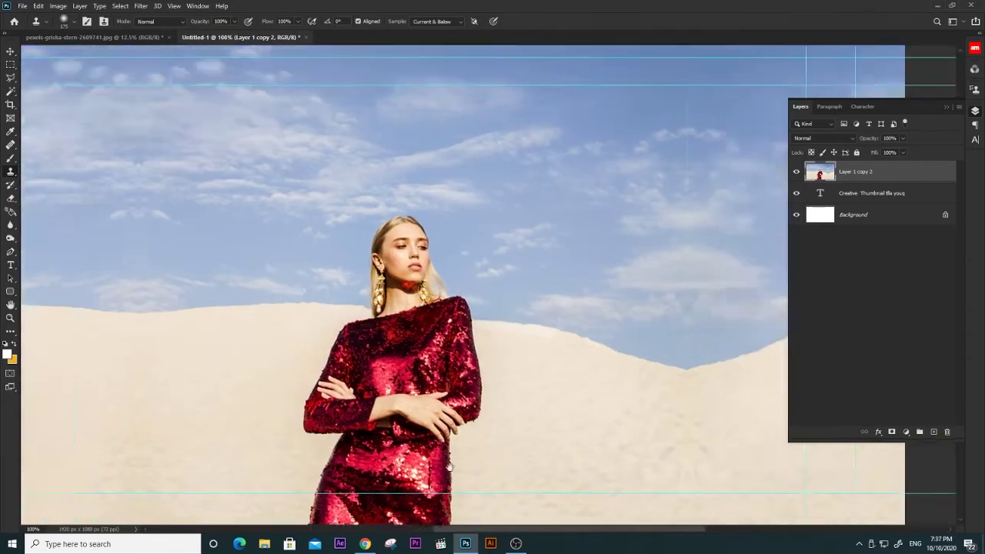
pyautogui.moveTo(718, 250); pyautogui.dragTo(470, 416)
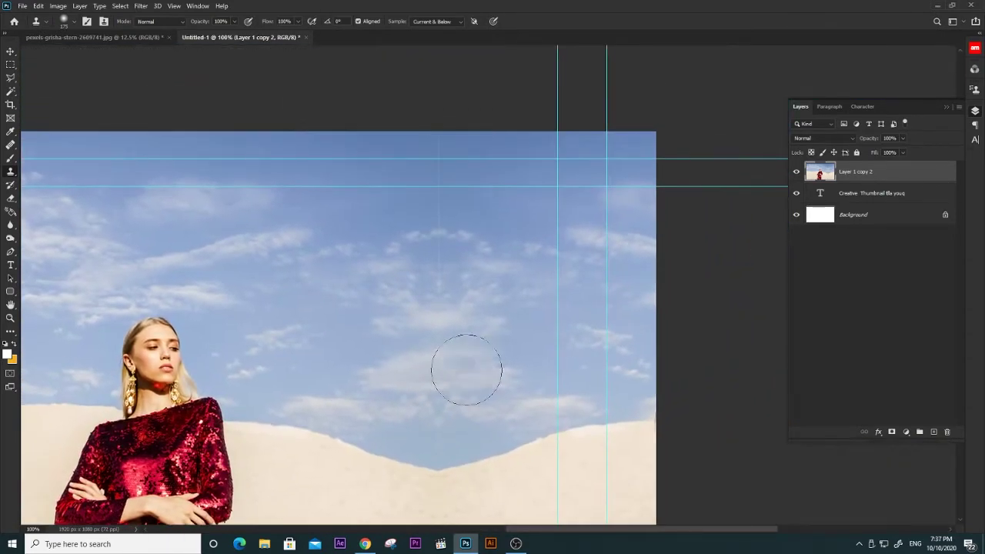
pyautogui.press('j')
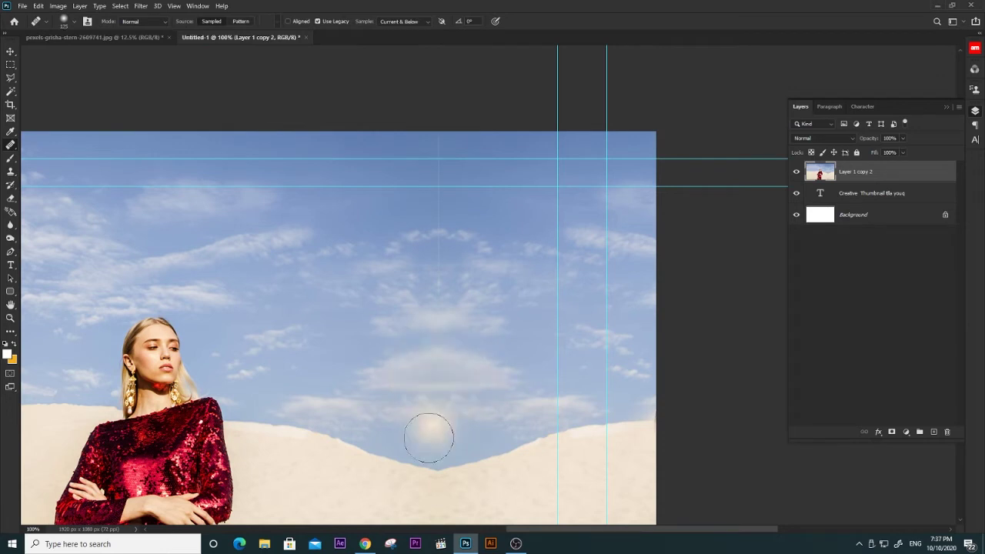
pyautogui.moveTo(435, 462)
pyautogui.mouseDown()
pyautogui.moveTo(445, 315)
pyautogui.moveTo(435, 185)
pyautogui.mouseUp()
pyautogui.moveTo(406, 302); pyautogui.dragTo(397, 291)
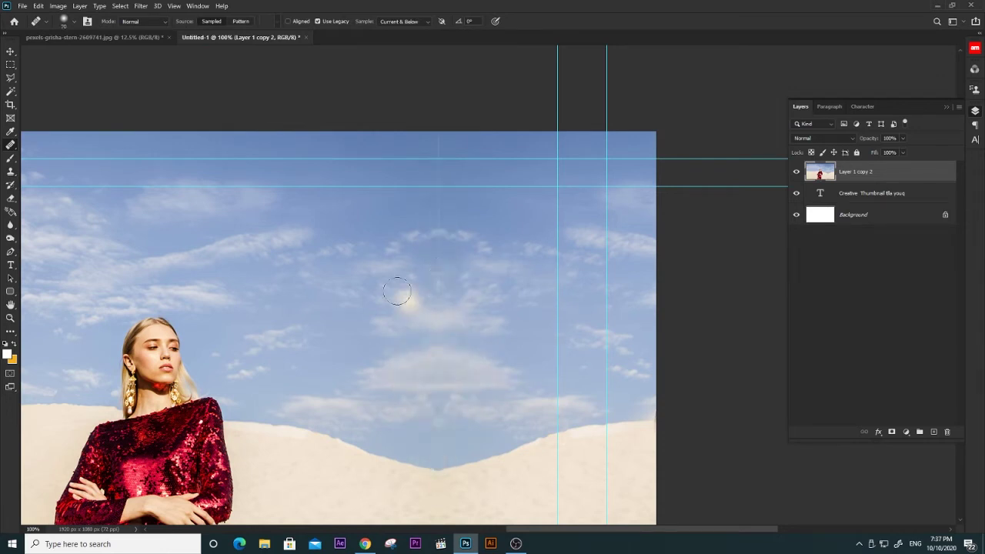
pyautogui.keyDown('alt'); pyautogui.click(356, 186); pyautogui.keyUp('alt')
pyautogui.moveTo(436, 146)
pyautogui.mouseDown()
pyautogui.moveTo(428, 413)
pyautogui.moveTo(435, 409)
pyautogui.moveTo(437, 466)
pyautogui.mouseUp()
pyautogui.click(510, 339)
pyautogui.keyDown('alt'); pyautogui.click(369, 342); pyautogui.keyUp('alt')
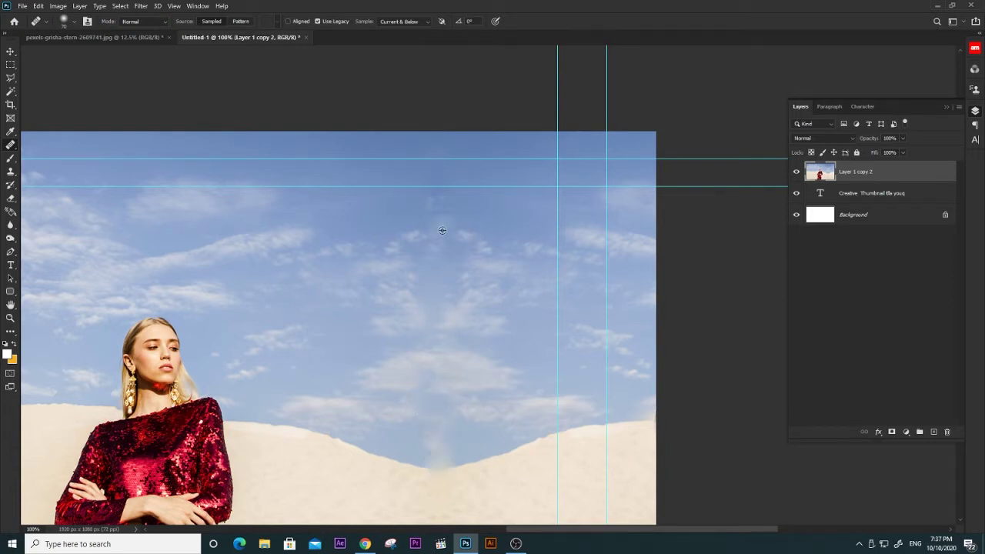
pyautogui.hotkey('ctrl', '-')
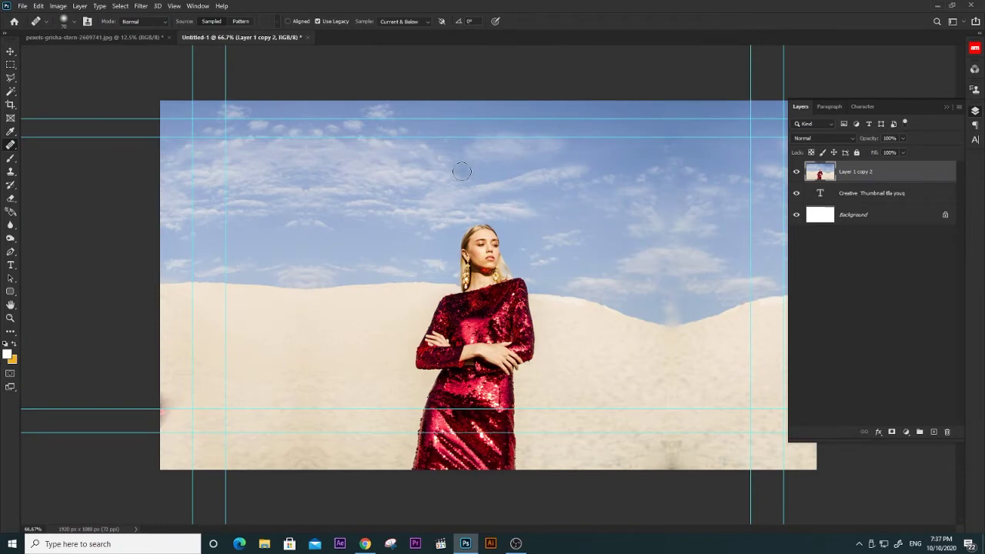
# Repair the dip in the dune with a smaller Clone Stamp into a clean sand edge.
pyautogui.hotkey('ctrl', '+')
pyautogui.hotkey('ctrl', '+')
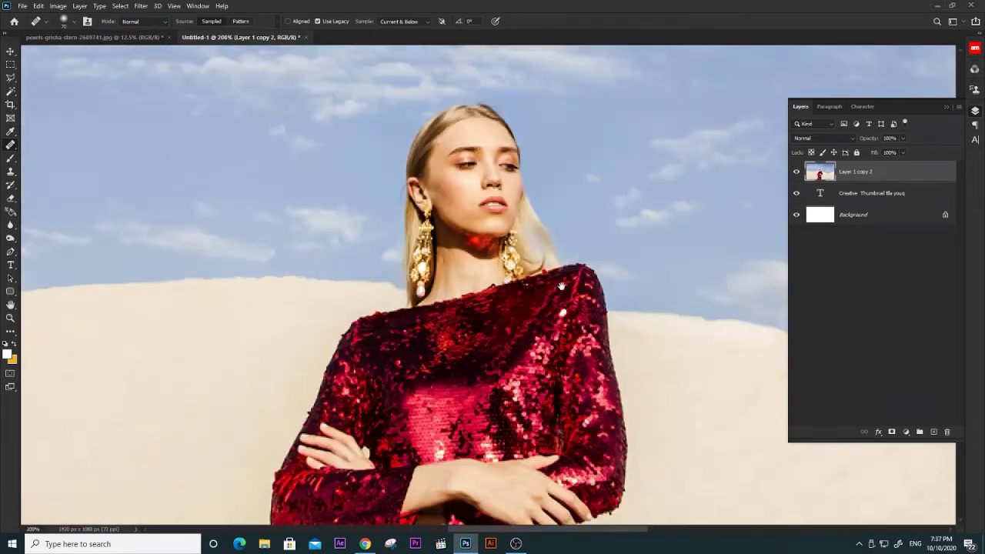
pyautogui.moveTo(877, 307)
pyautogui.mouseDown()
pyautogui.moveTo(529, 274)
pyautogui.moveTo(400, 288)
pyautogui.mouseUp()
pyautogui.press('s')
pyautogui.click(460, 314)
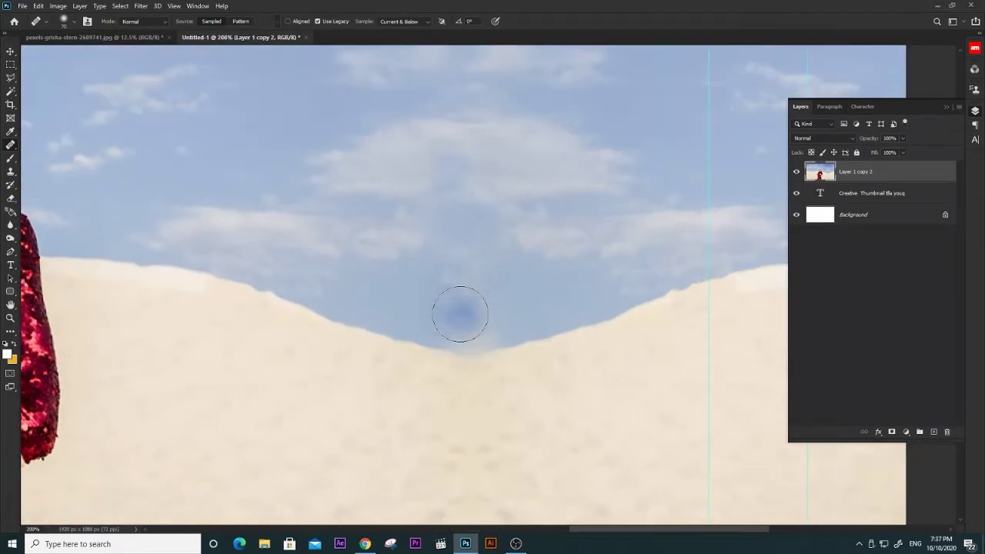
pyautogui.click(460, 314)
pyautogui.press('[')
pyautogui.press('[')
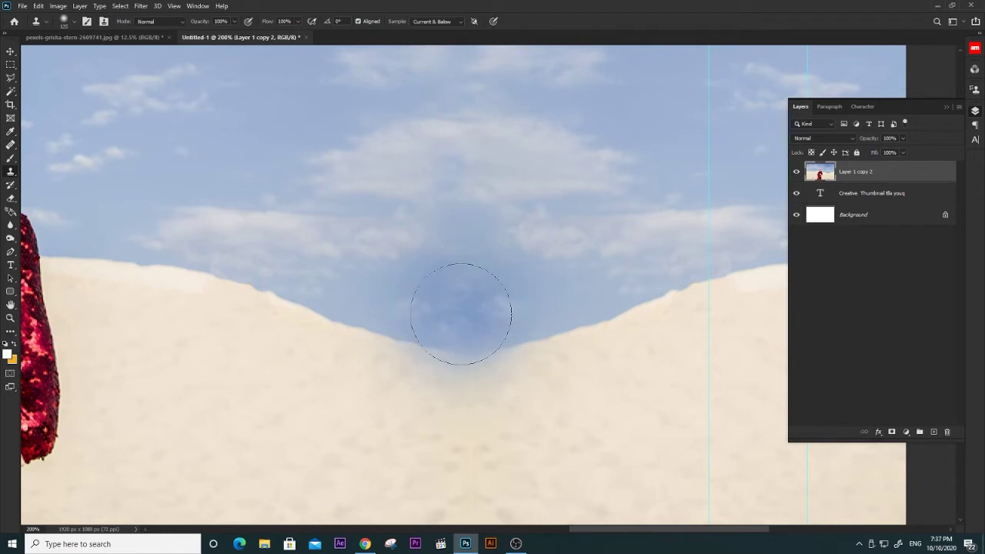
pyautogui.press('[')
pyautogui.press('[')
pyautogui.press('[')
pyautogui.press('[')
pyautogui.press('[')
pyautogui.press('[')
pyautogui.moveTo(437, 317); pyautogui.dragTo(470, 323)
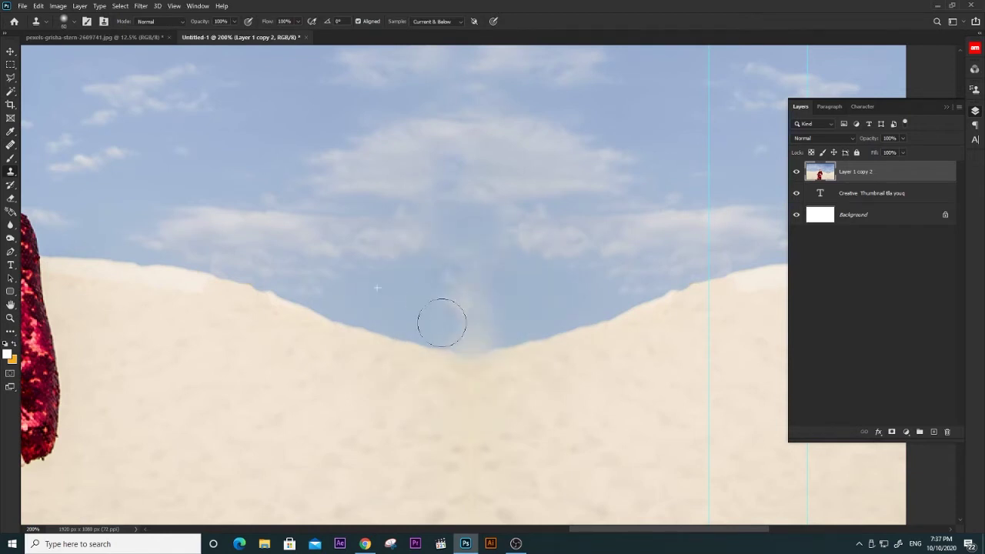
pyautogui.click(467, 374)
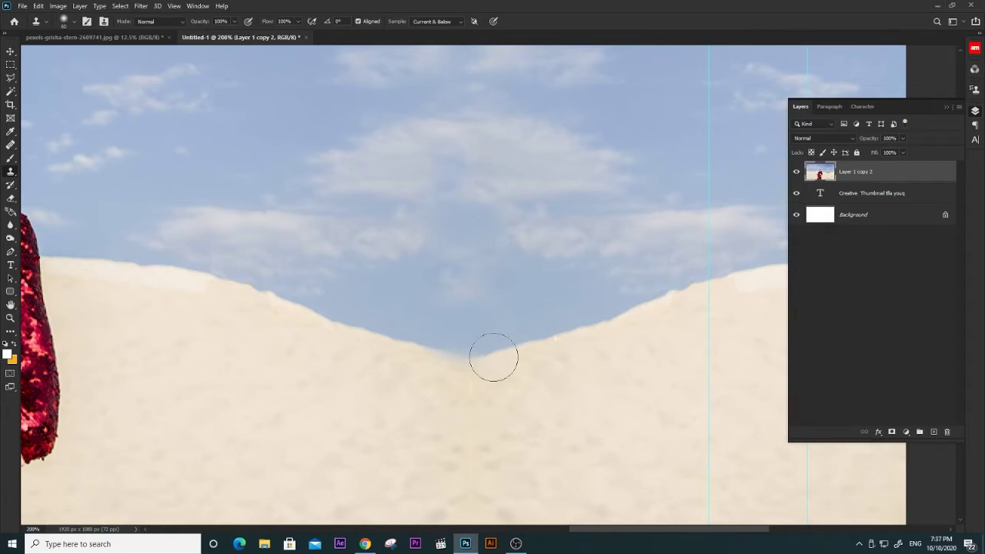
pyautogui.keyDown('alt'); pyautogui.click(393, 362); pyautogui.keyUp('alt')
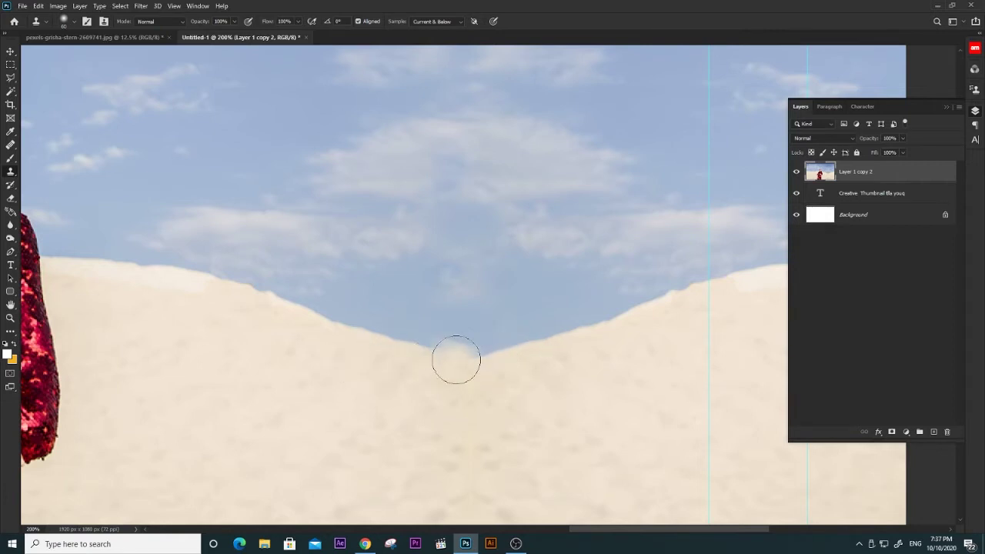
pyautogui.click(456, 359)
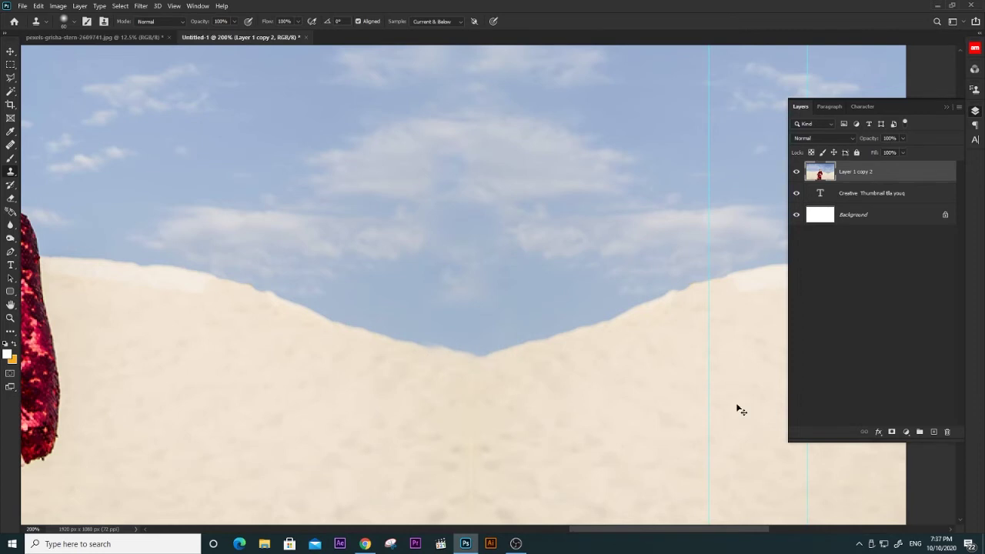
pyautogui.scroll(-2, 736, 410)
pyautogui.scroll(-2, 737, 408)
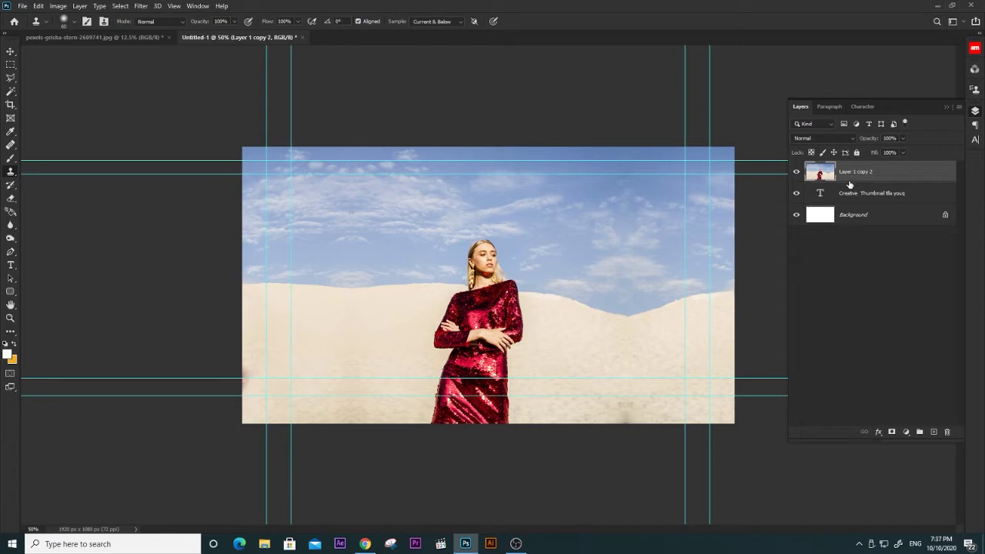
# Move the Creative Thumbnail text layer above the photo layer in the Layers panel.
pyautogui.click(876, 199)
pyautogui.doubleClick(877, 195)
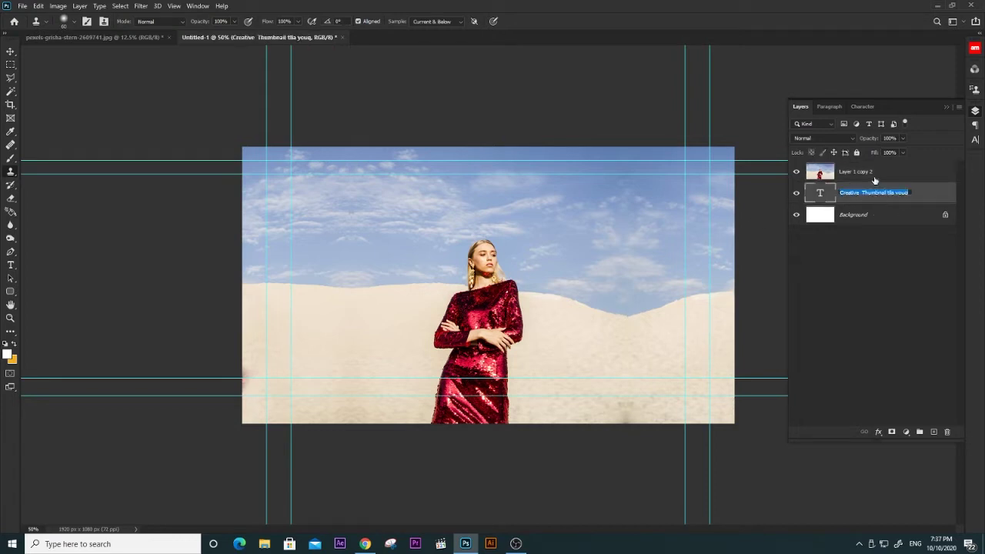
pyautogui.click(859, 231)
pyautogui.click(855, 199)
pyautogui.moveTo(855, 197); pyautogui.dragTo(851, 169)
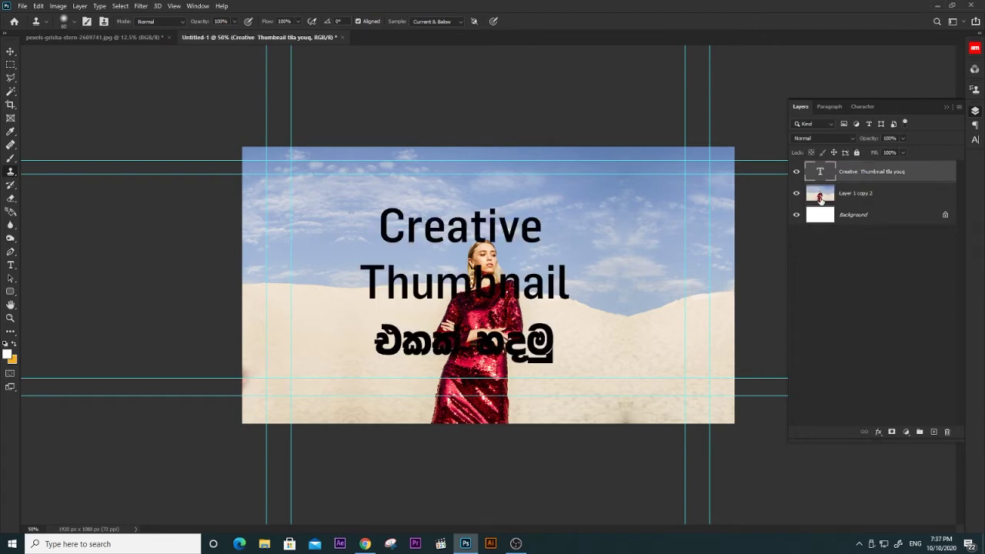
# Enlarge the title text to about 135% and nudge it slightly right and down.
pyautogui.hotkey('ctrl', 't')
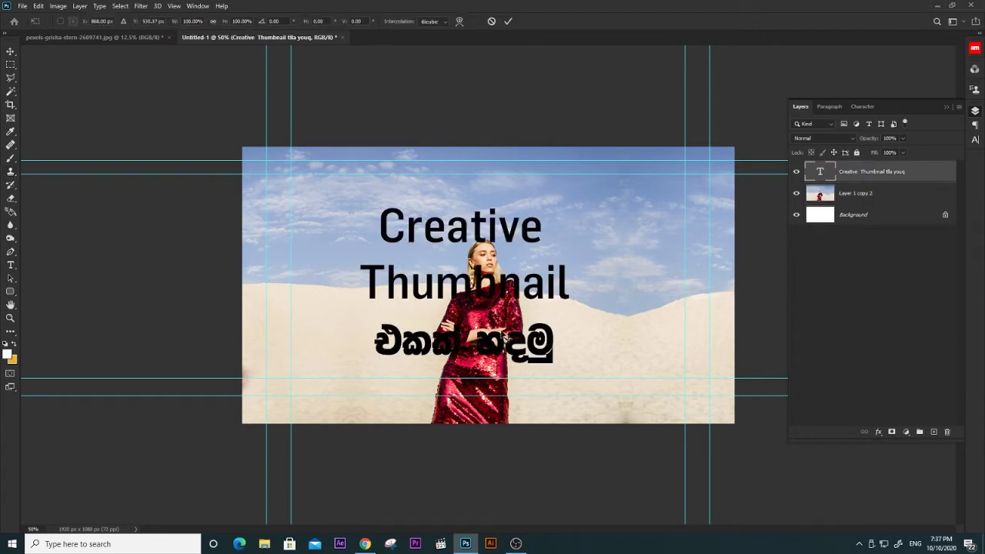
pyautogui.moveTo(567, 362); pyautogui.dragTo(620, 380)
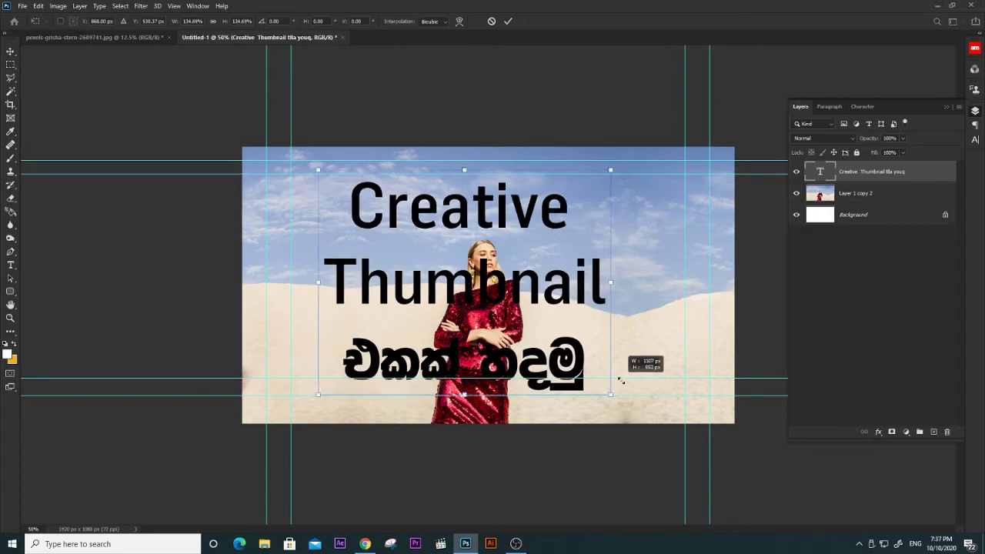
pyautogui.press('Return')
pyautogui.moveTo(477, 271); pyautogui.dragTo(494, 277)
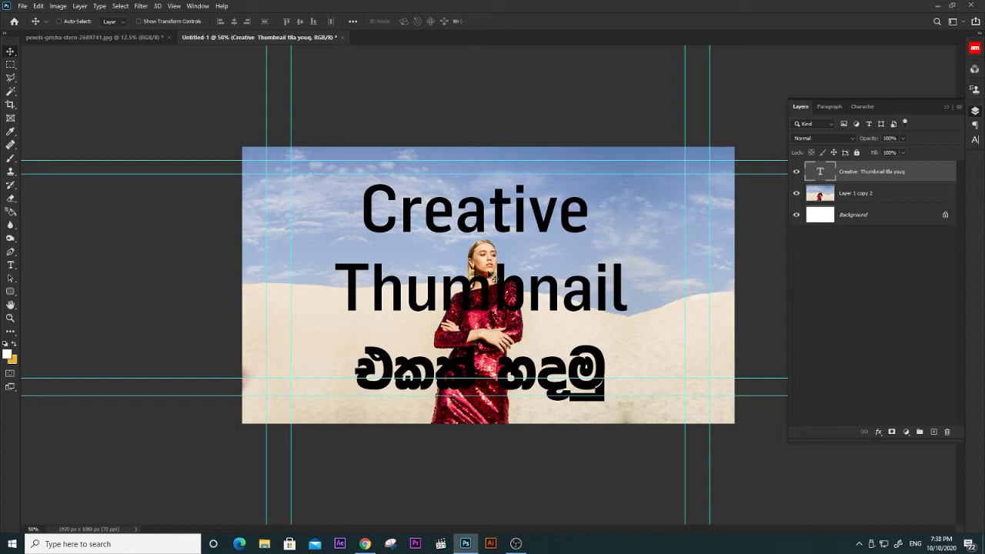
# Delete 'Creative' from the title text, then hide the Thumbnail text layer.
pyautogui.press('t')
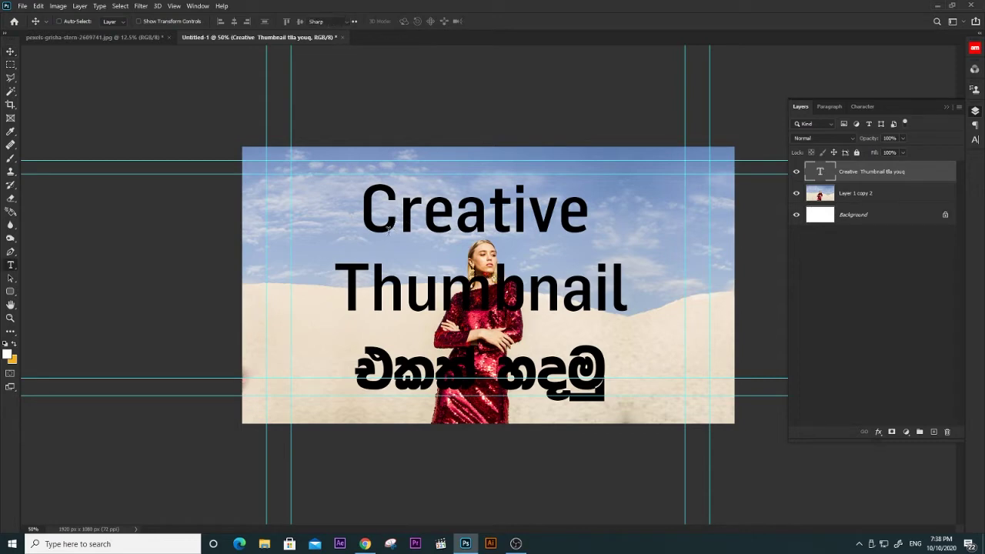
pyautogui.moveTo(361, 223); pyautogui.dragTo(529, 226)
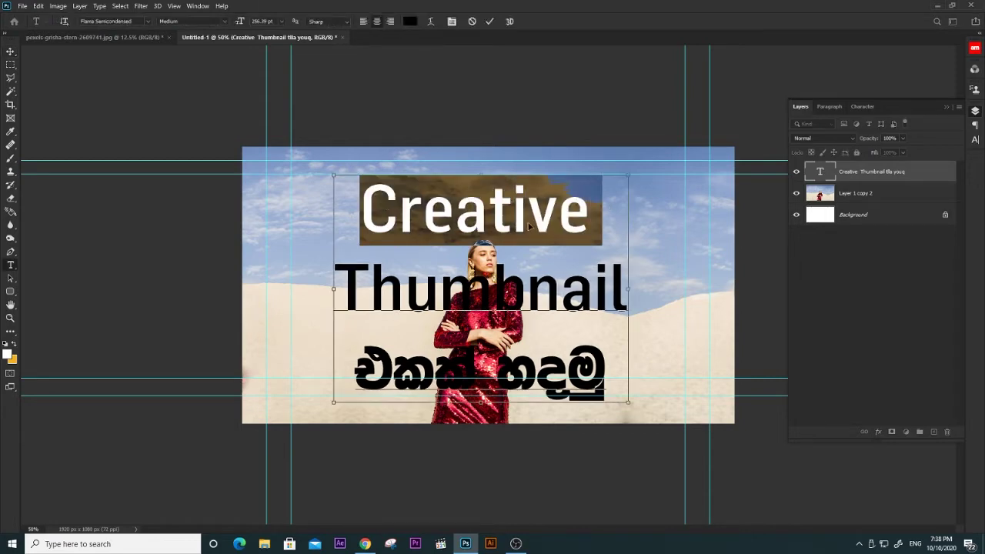
pyautogui.press('BackSpace')
pyautogui.hotkey('ctrl', 'Return')
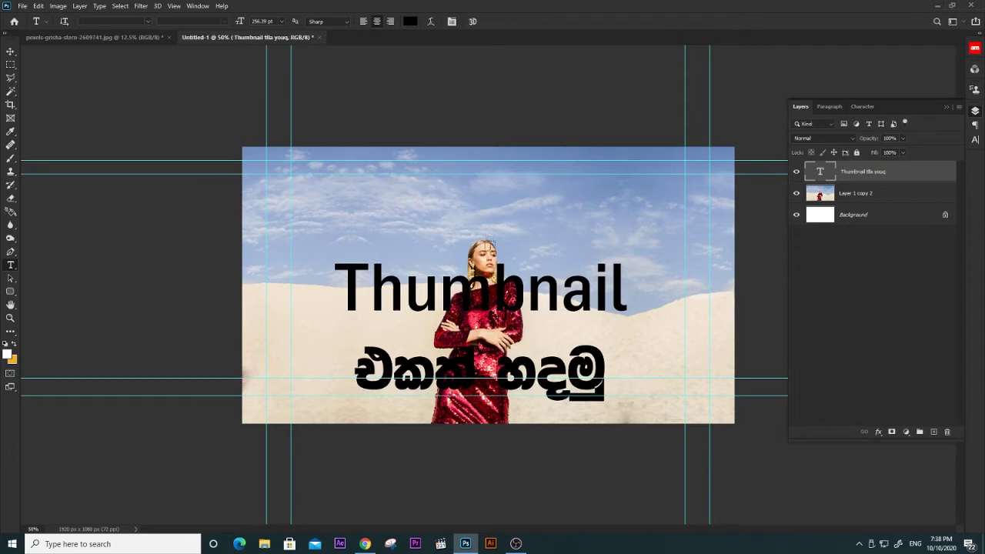
pyautogui.press('v')
pyautogui.click(796, 171)
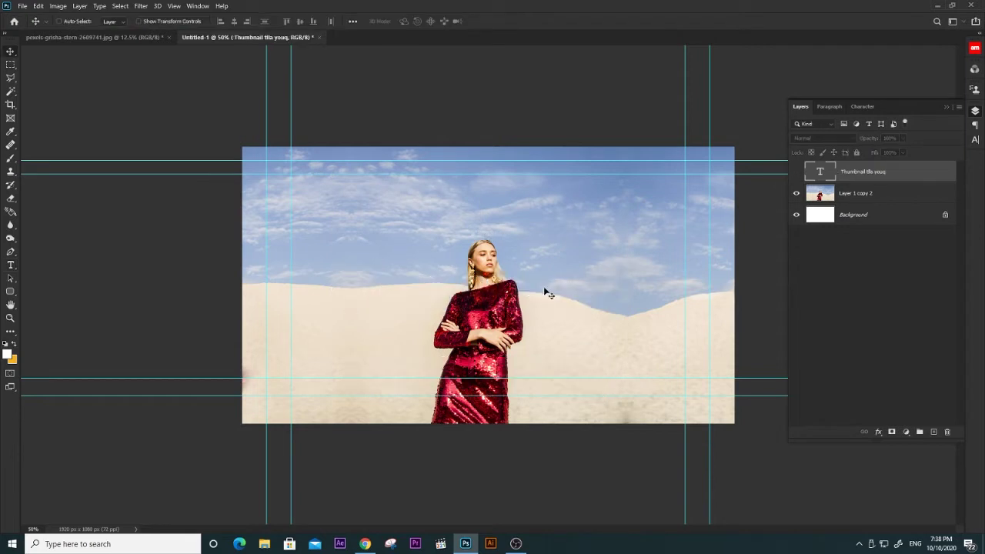
# Type 'Creative' as new text on the sky and move it toward the centre.
pyautogui.press('t')
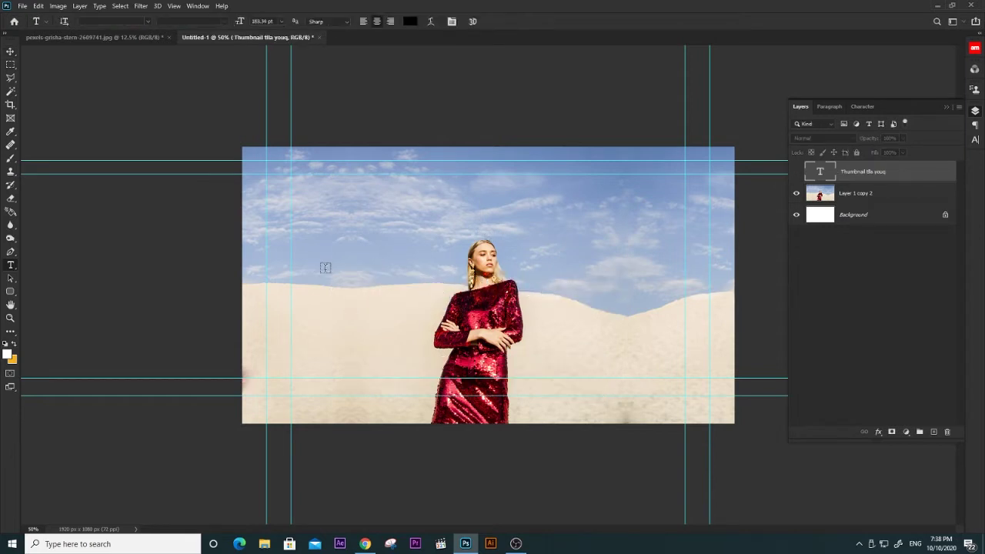
pyautogui.click(324, 267)
pyautogui.write('Creative')
pyautogui.hotkey('ctrl', 'Return')
pyautogui.press('v')
pyautogui.moveTo(388, 252); pyautogui.dragTo(508, 281)
# Scale the Creative text to about 205% and settle its position across the sky.
pyautogui.hotkey('ctrl', 't')
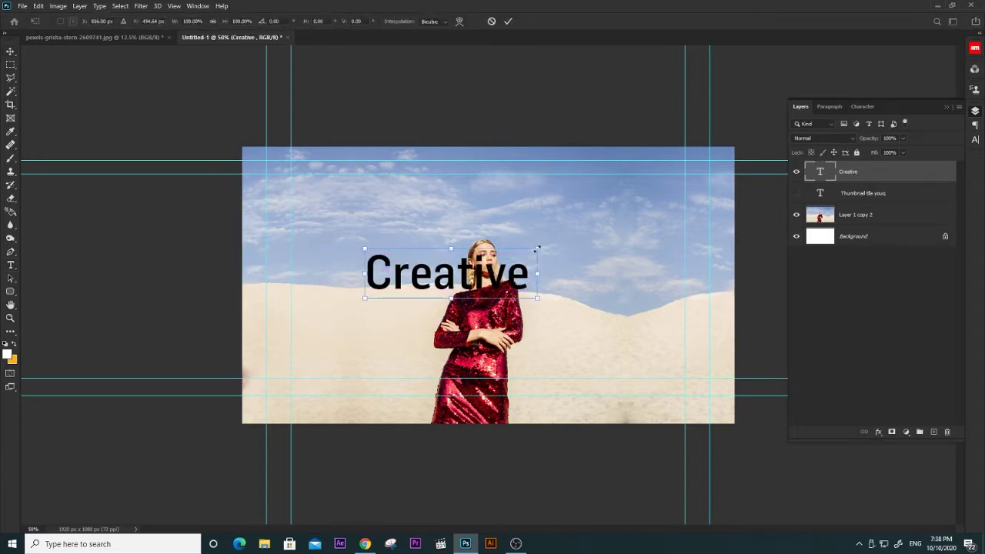
pyautogui.moveTo(536, 248); pyautogui.dragTo(627, 222)
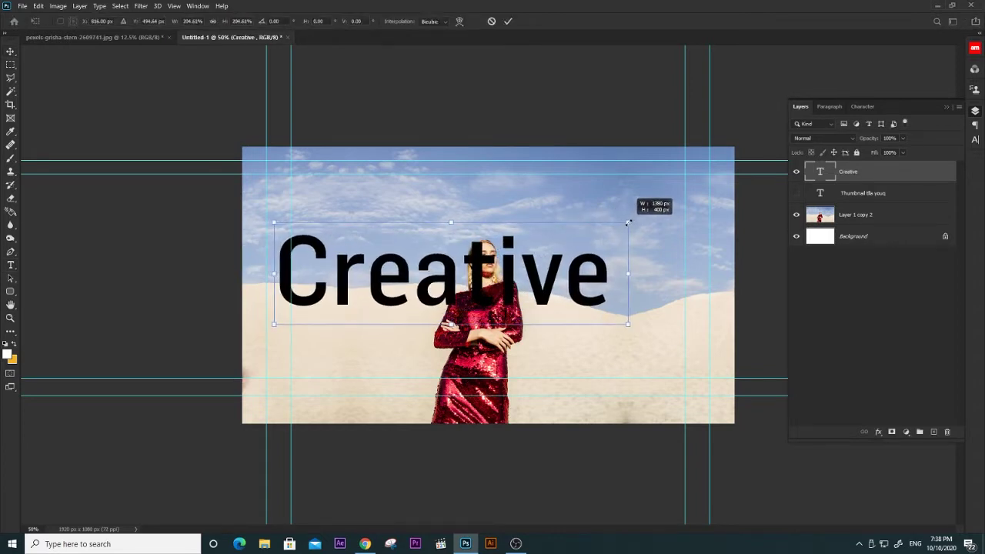
pyautogui.press('Return')
pyautogui.moveTo(529, 257); pyautogui.dragTo(522, 266)
pyautogui.hotkey('ctrl', 't')
pyautogui.press('Return')
# Search the font list for 'swi' and apply Swis721 BlkCn BT to the Creative text.
pyautogui.press('t')
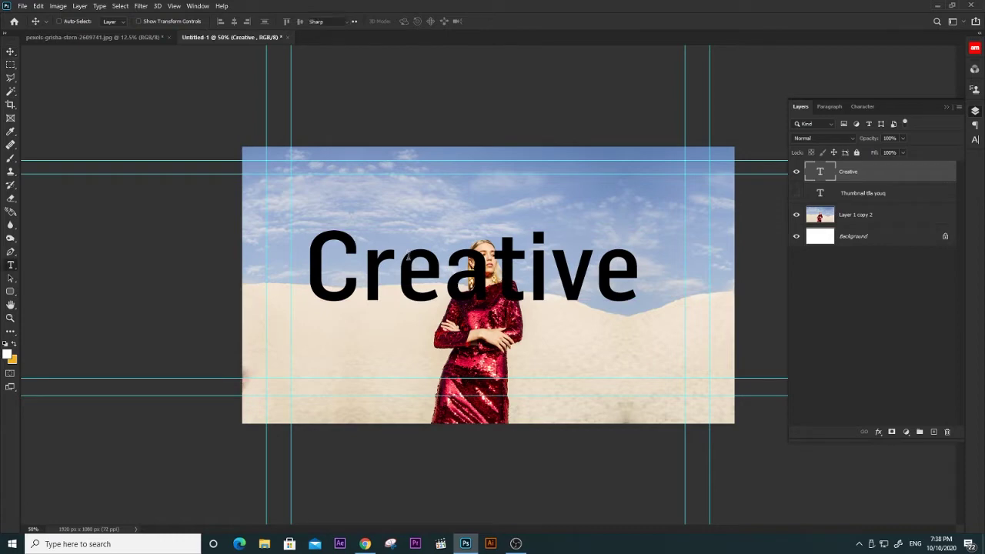
pyautogui.click(105, 20)
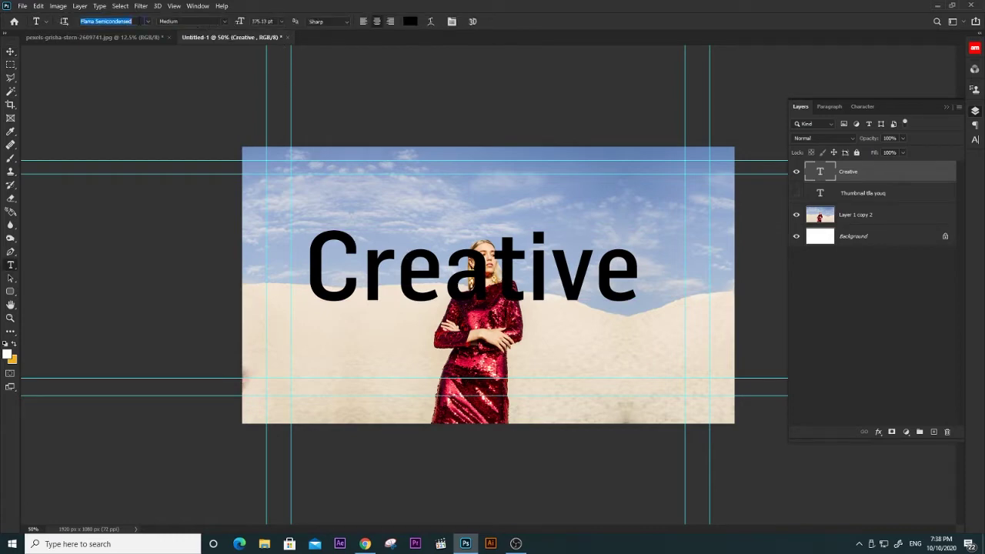
pyautogui.press('Down')
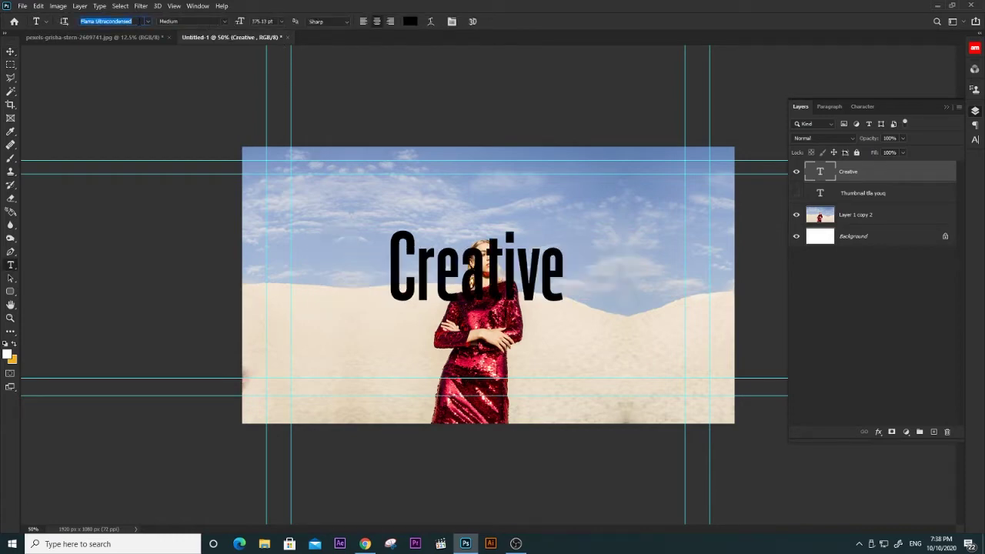
pyautogui.press('Down')
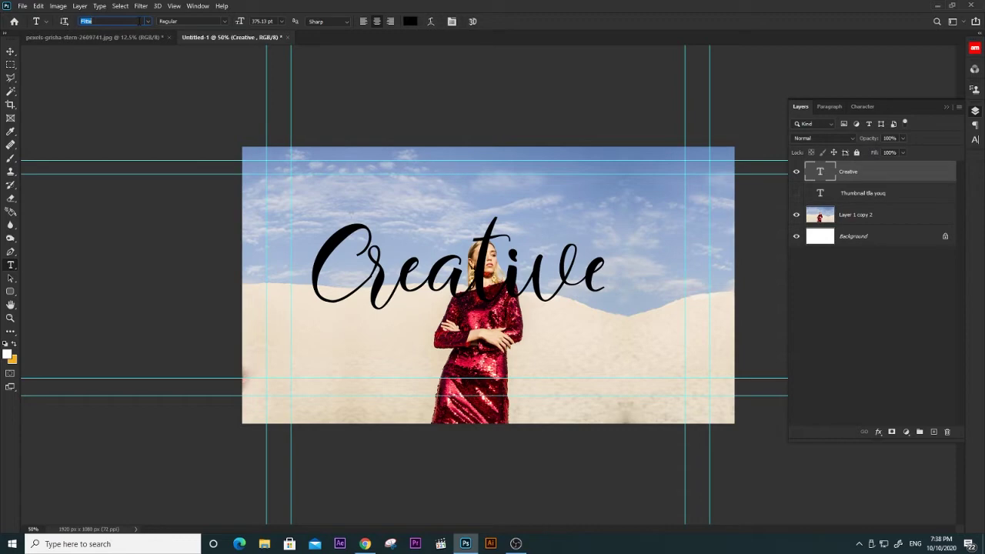
pyautogui.write('sw')
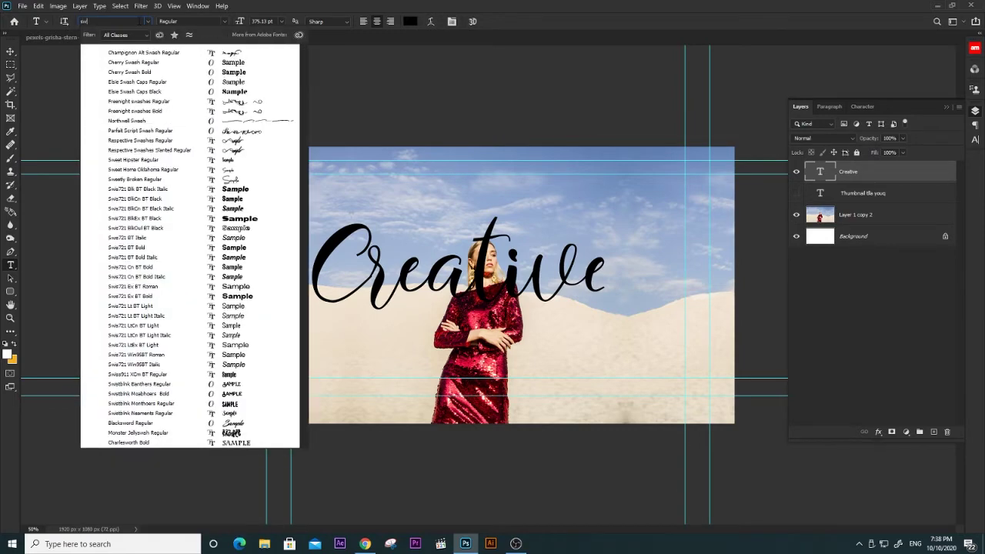
pyautogui.write('i')
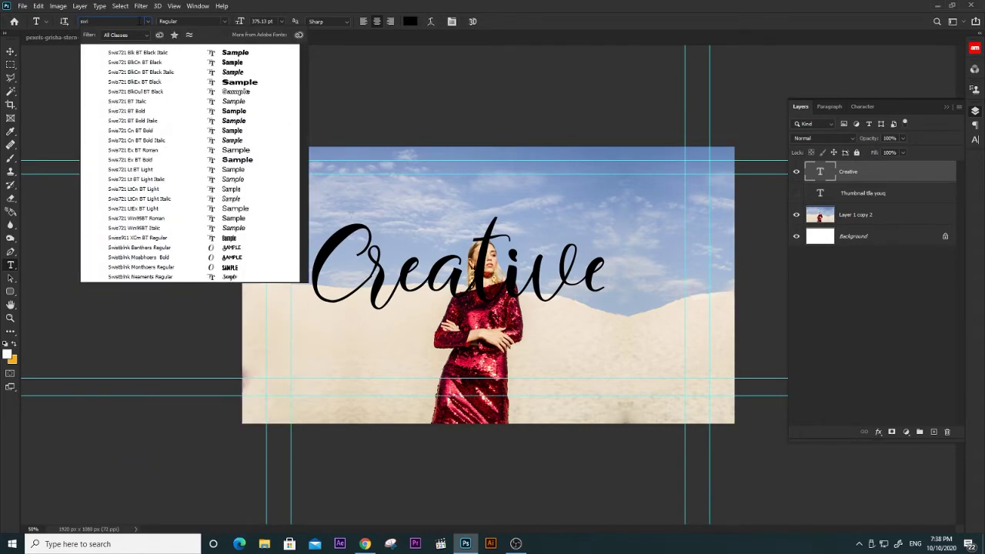
pyautogui.press('Down')
pyautogui.press('Down')
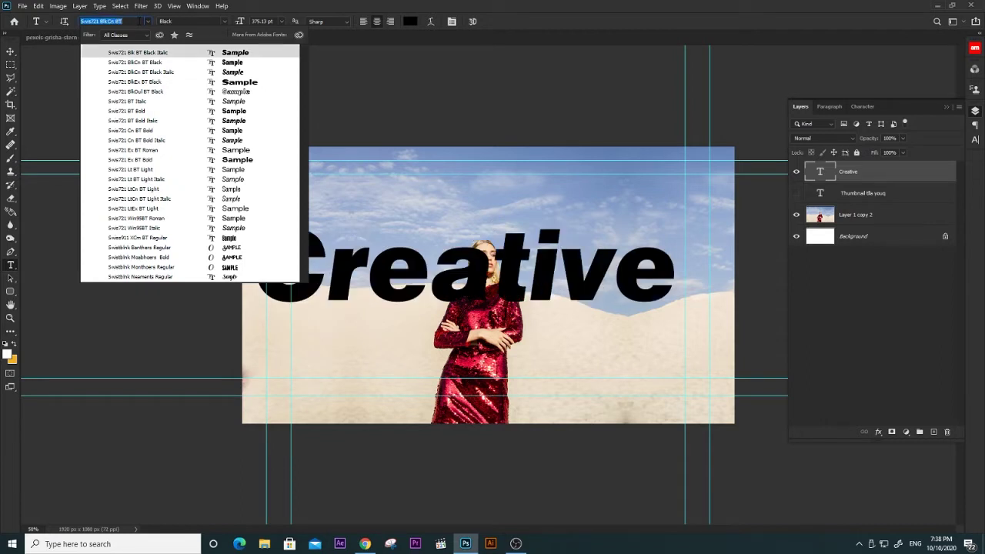
pyautogui.press('Down')
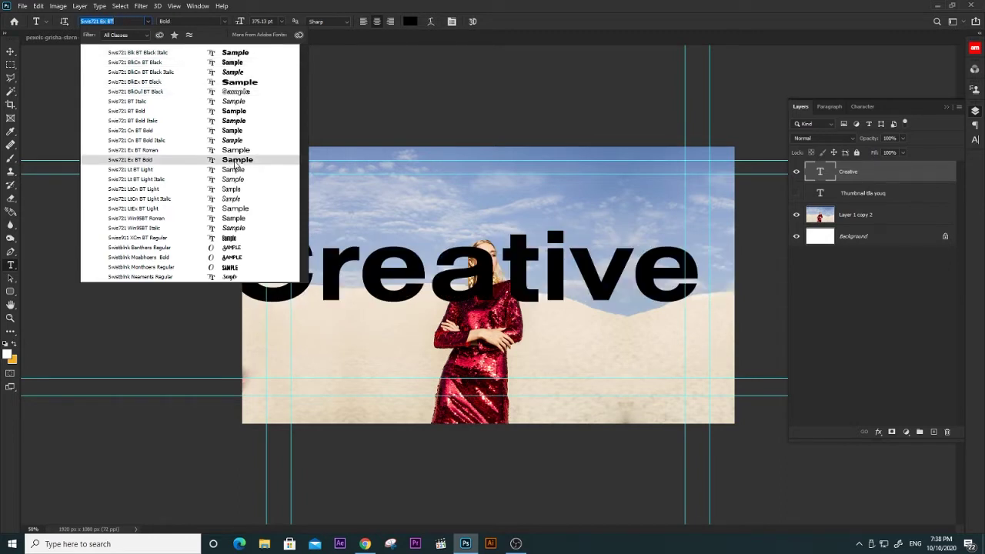
pyautogui.click(231, 62)
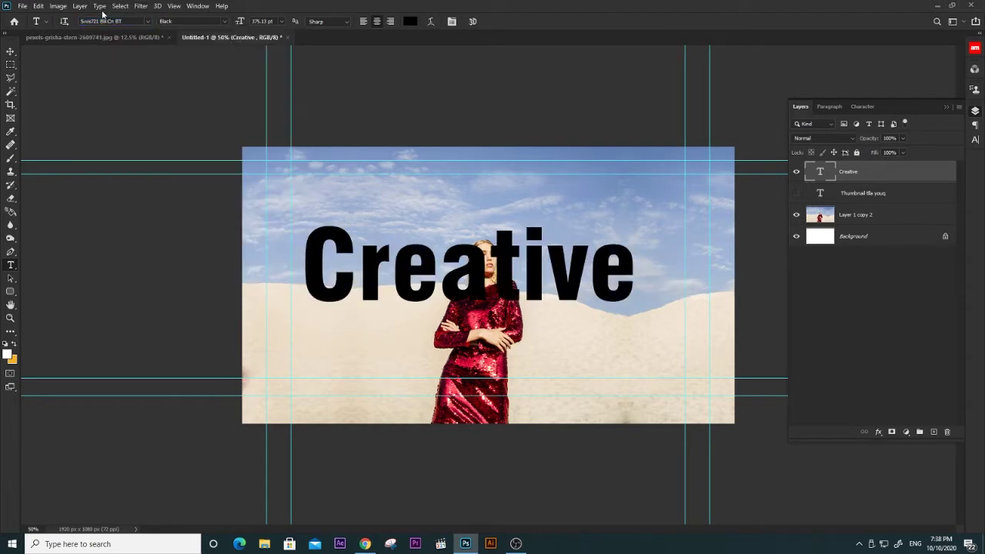
# Select all the Creative text and apply All Caps in the Character panel.
pyautogui.click(408, 265)
pyautogui.hotkey('ctrl', 'a')
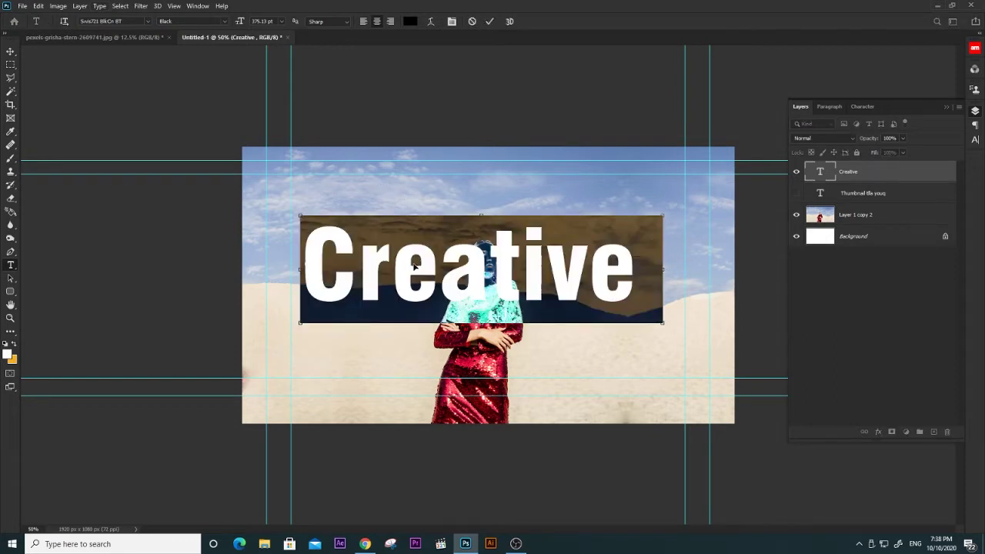
pyautogui.hotkey('ctrl', 't')
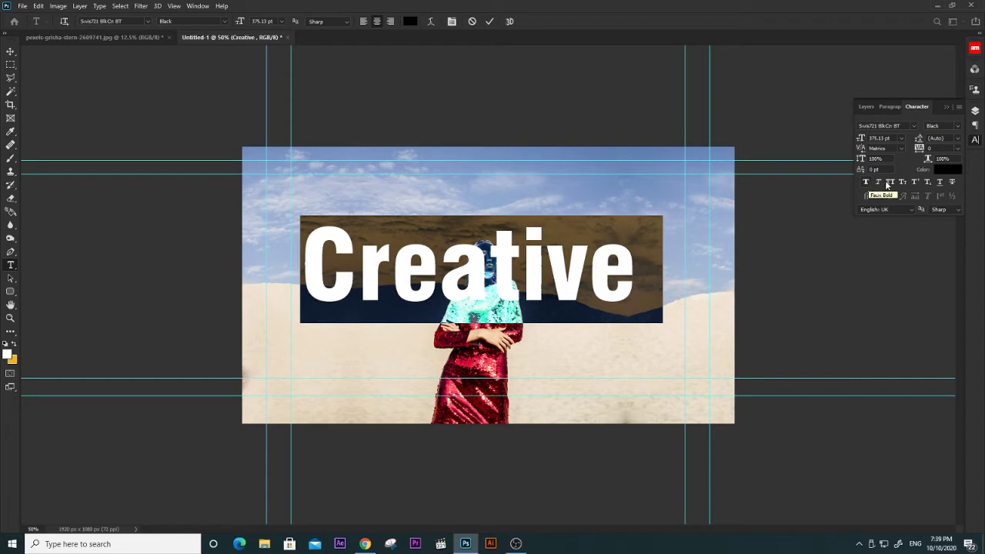
pyautogui.click(890, 185)
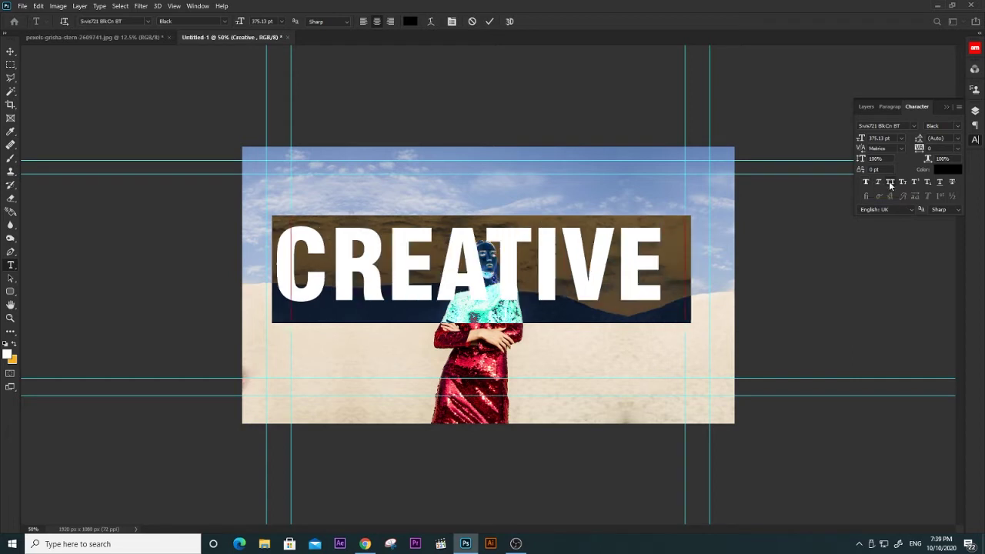
pyautogui.click(10, 51)
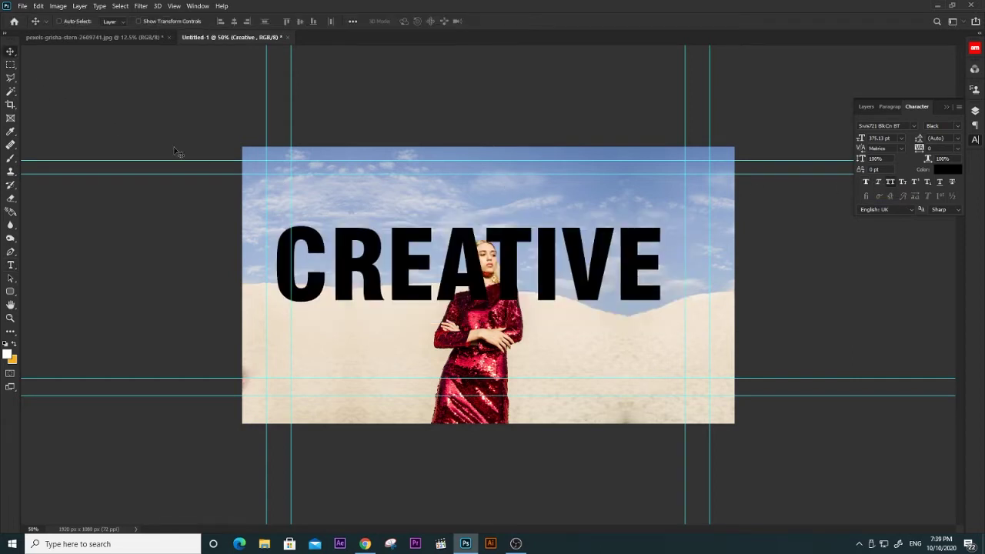
# Scale the CREATIVE headline up to about 369.9 pt with Free Transform.
pyautogui.moveTo(453, 263); pyautogui.dragTo(445, 268)
pyautogui.hotkey('ctrl', 't')
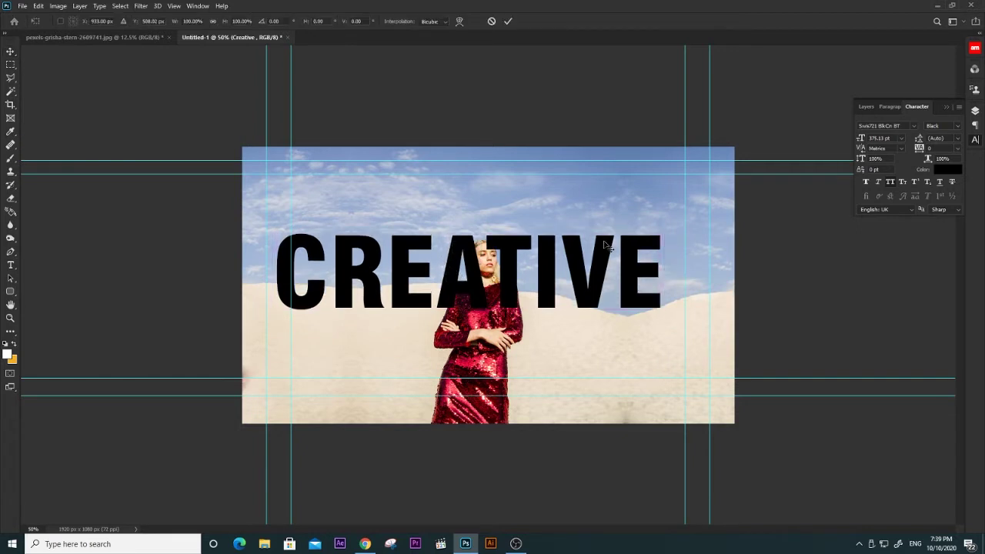
pyautogui.moveTo(677, 227); pyautogui.dragTo(620, 241)
pyautogui.moveTo(272, 243); pyautogui.dragTo(280, 245)
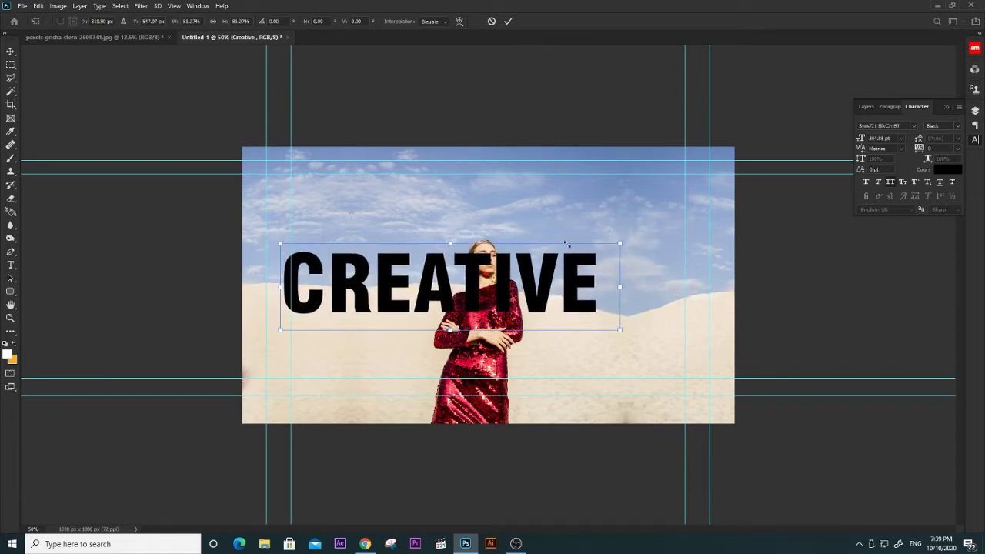
pyautogui.moveTo(620, 244); pyautogui.dragTo(697, 243)
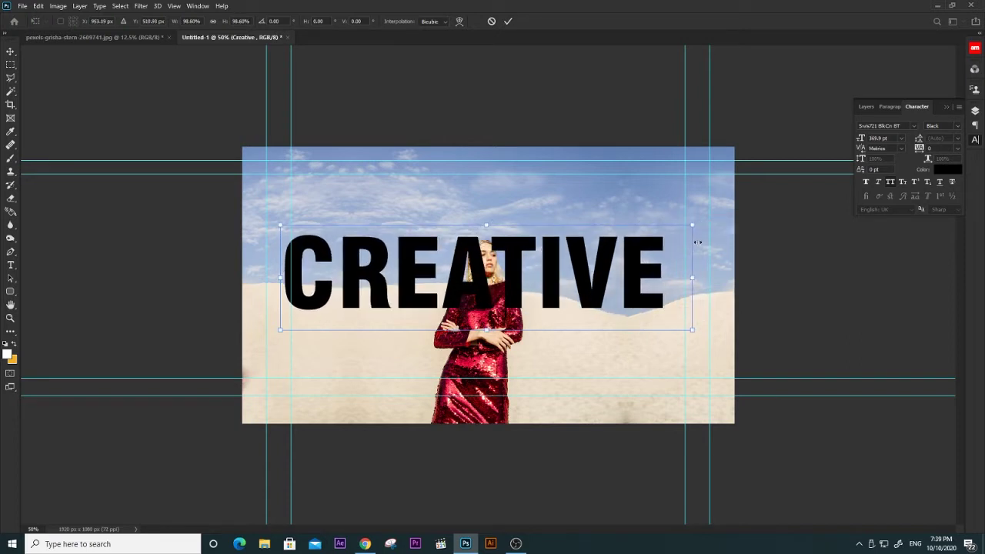
pyautogui.press('Return')
# Nudge CREATIVE to centre it over the woman where sky meets dunes.
pyautogui.moveTo(586, 286)
pyautogui.mouseDown()
pyautogui.moveTo(598, 290)
pyautogui.moveTo(591, 296)
pyautogui.mouseUp()
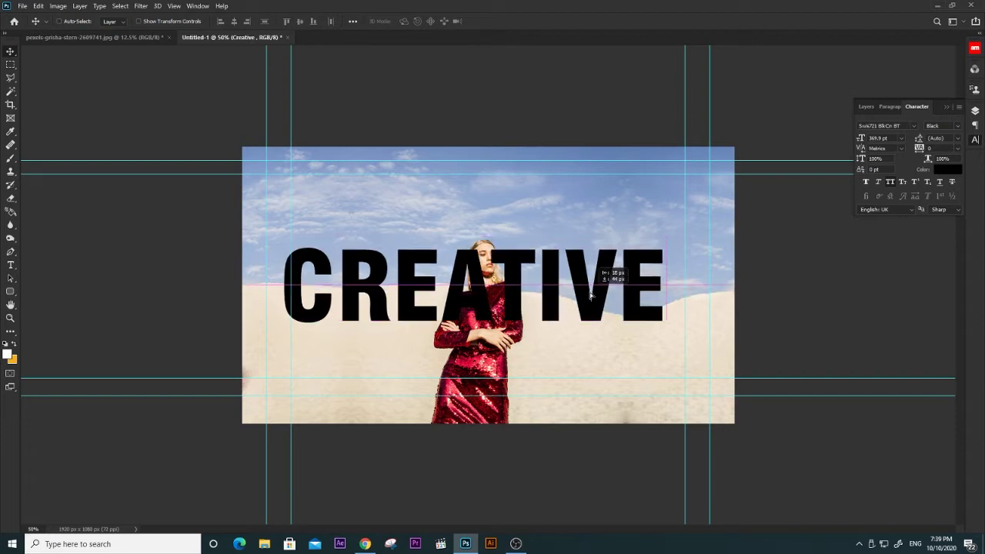
pyautogui.moveTo(591, 294); pyautogui.dragTo(593, 297)
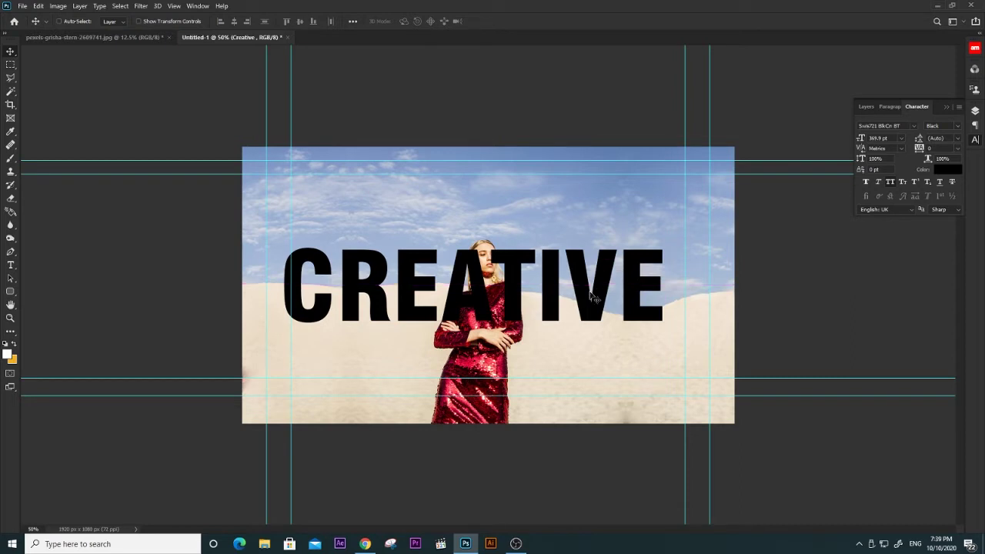
pyautogui.moveTo(592, 296); pyautogui.dragTo(591, 294)
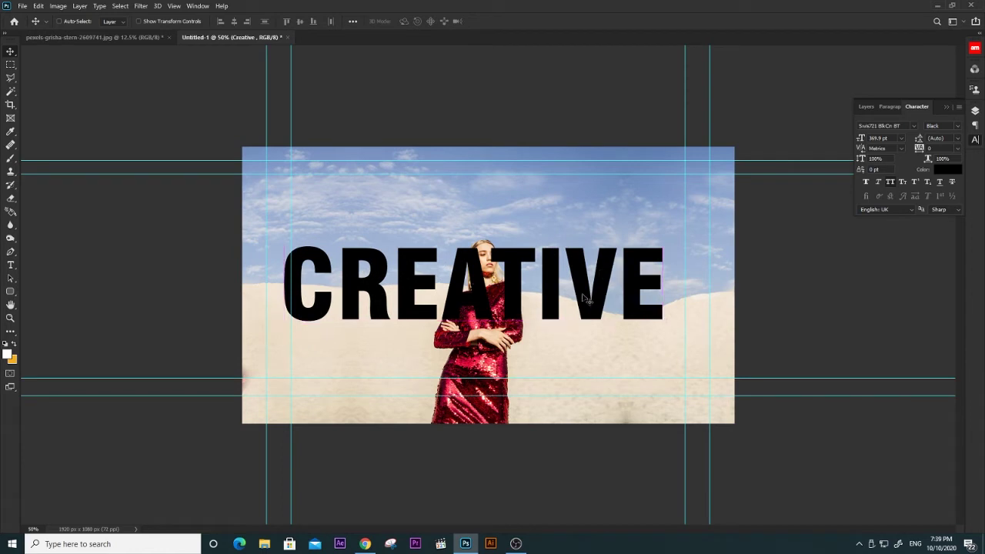
pyautogui.moveTo(433, 294); pyautogui.dragTo(433, 293)
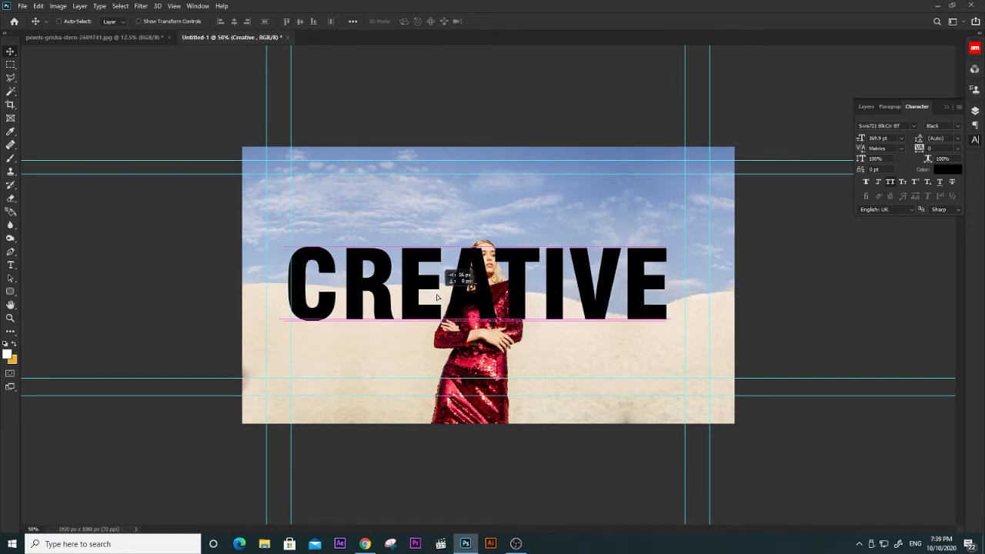
pyautogui.moveTo(433, 293); pyautogui.dragTo(437, 294)
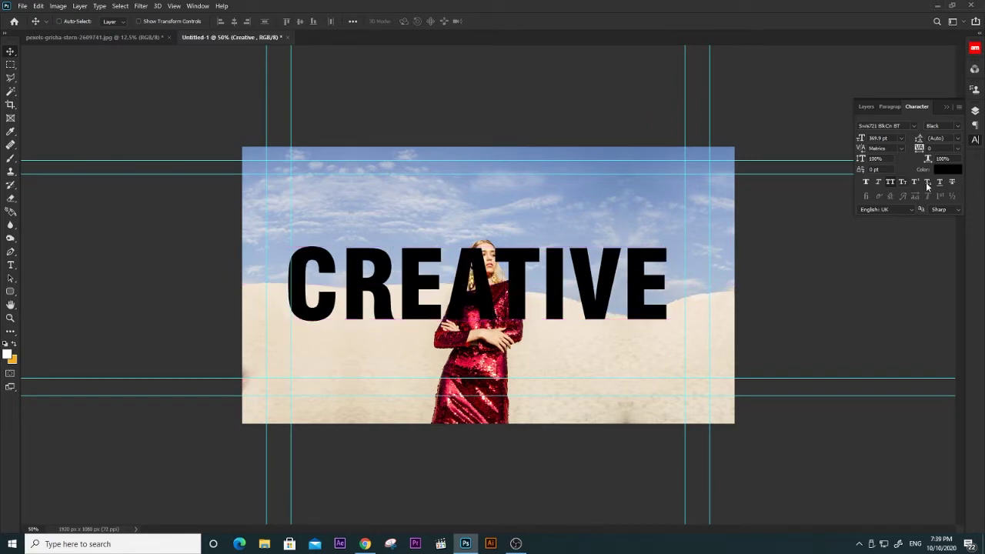
# Set the CREATIVE text colour to white (ffffff) and move it up slightly.
pyautogui.click(947, 171)
pyautogui.write('ffffff')
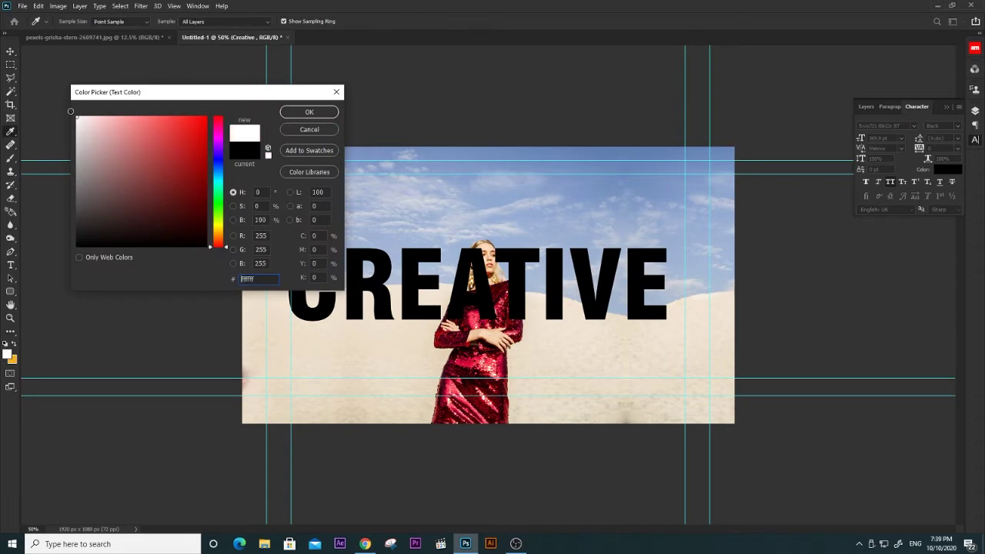
pyautogui.click(309, 111)
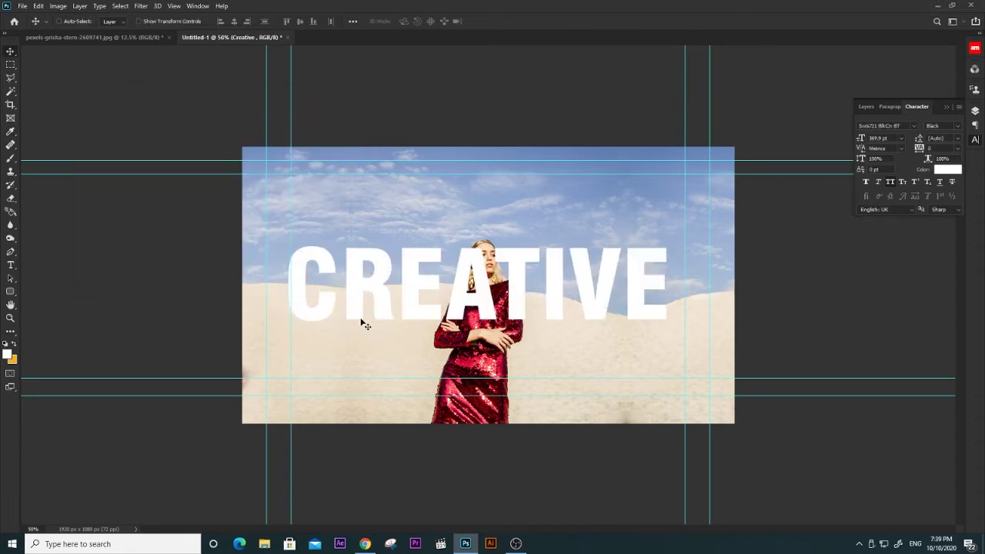
pyautogui.moveTo(362, 323); pyautogui.dragTo(358, 313)
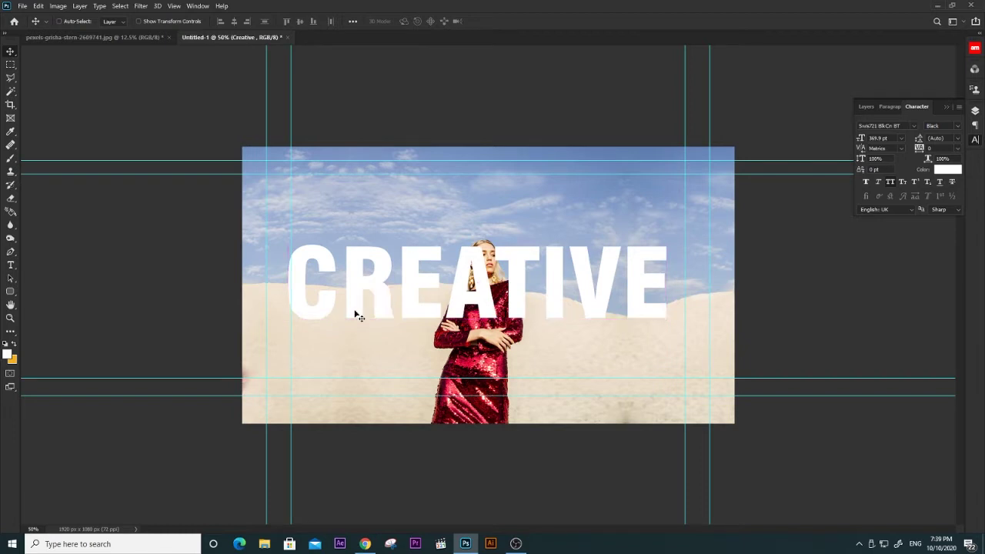
# Recolour CREATIVE dark navy (012356) and fine-tune its position.
pyautogui.click(948, 169)
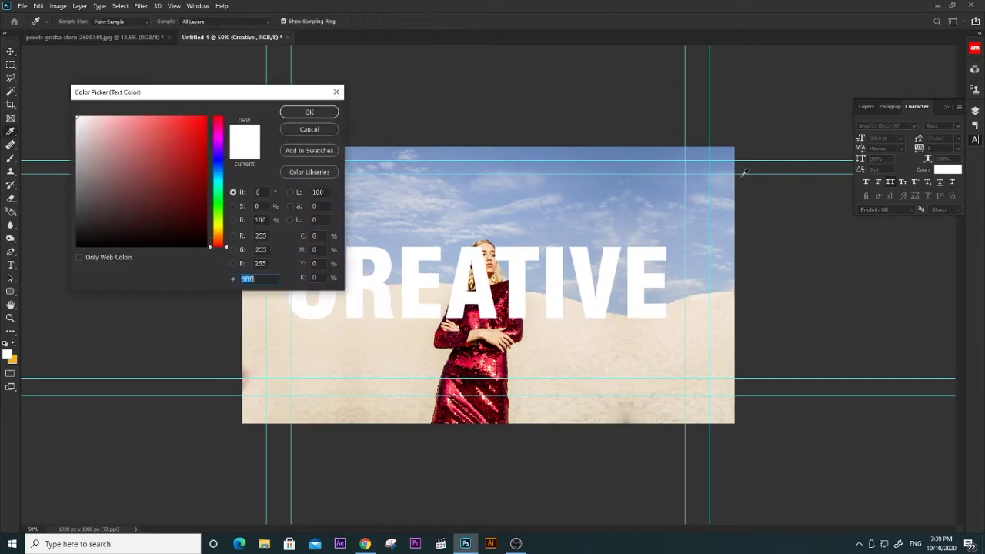
pyautogui.click(554, 166)
pyautogui.write('012356')
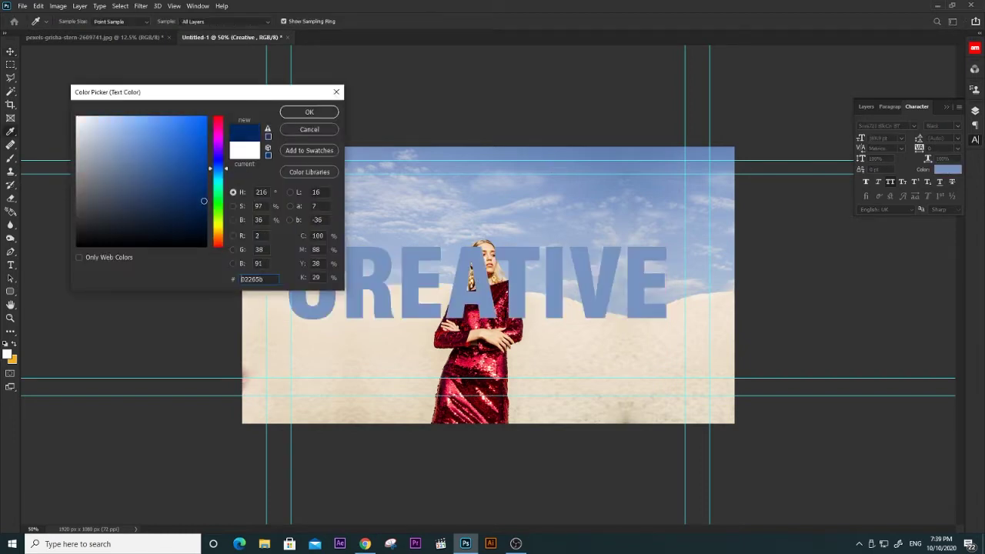
pyautogui.click(309, 113)
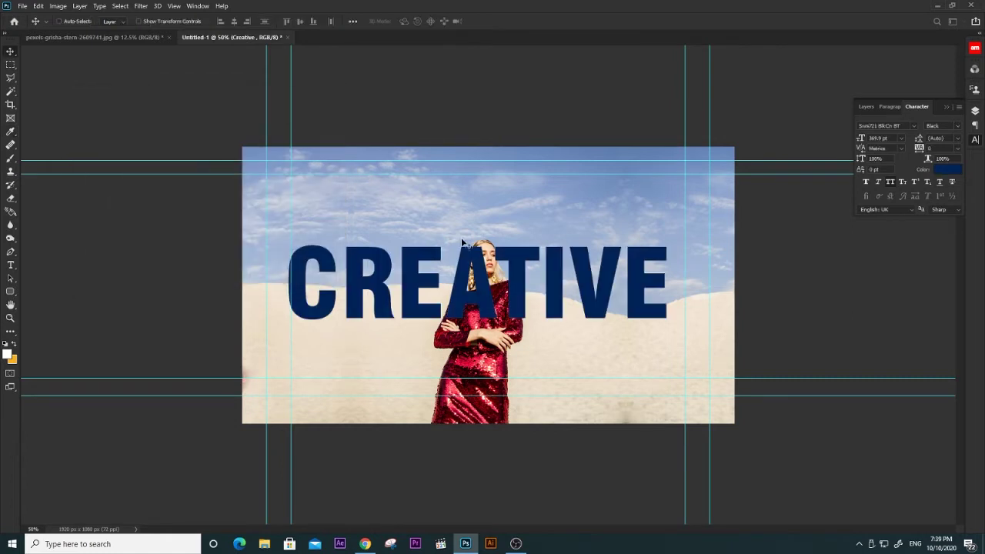
pyautogui.press('v')
pyautogui.moveTo(451, 253); pyautogui.dragTo(453, 264)
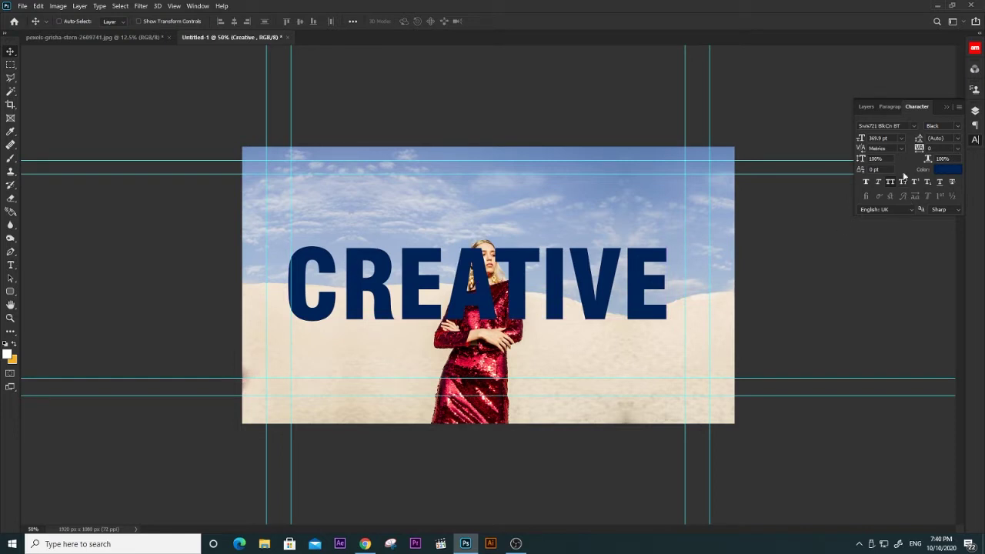
# Duplicate the Creative text layer and squash the copy vertically to about 111 px.
pyautogui.click(975, 112)
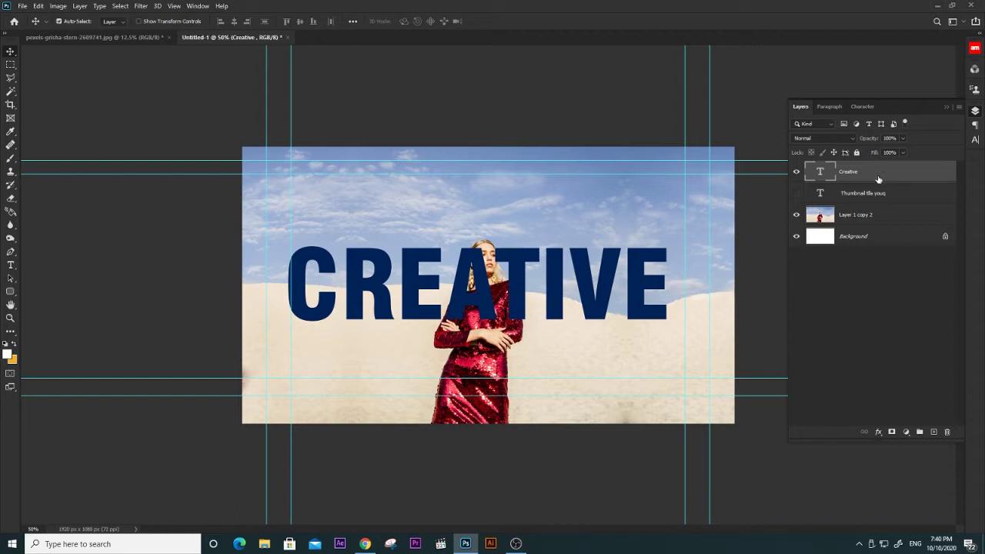
pyautogui.hotkey('ctrl', 'j')
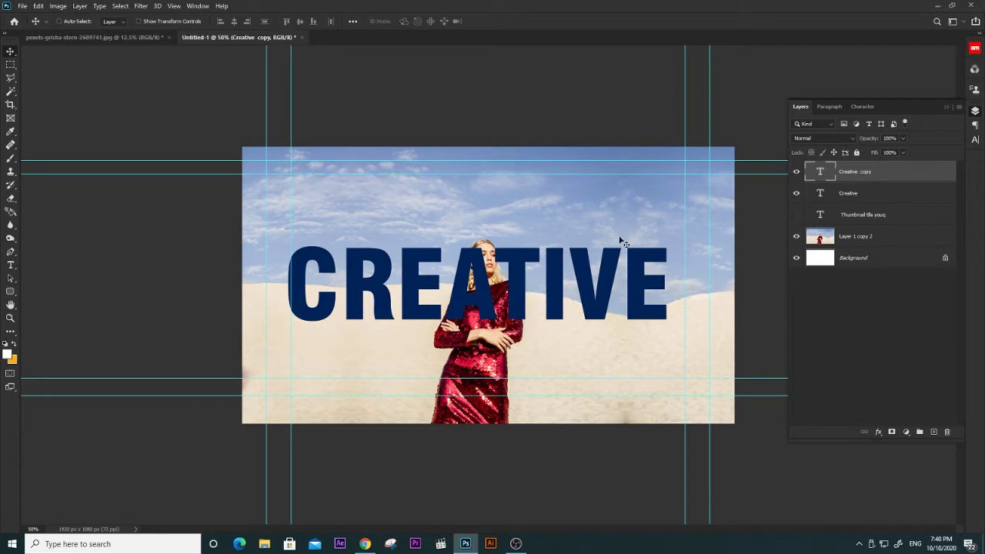
pyautogui.hotkey('ctrl', 't')
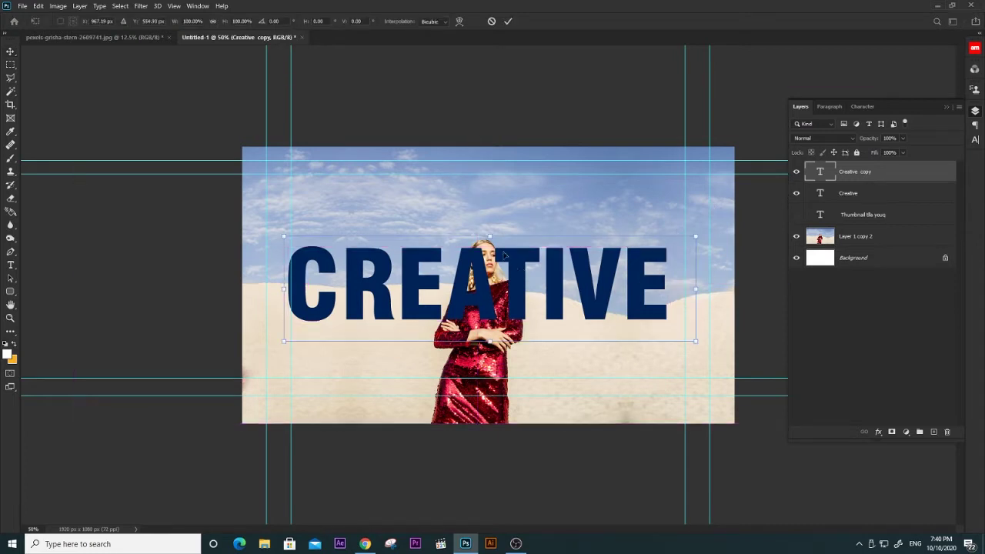
pyautogui.moveTo(489, 236); pyautogui.dragTo(489, 314)
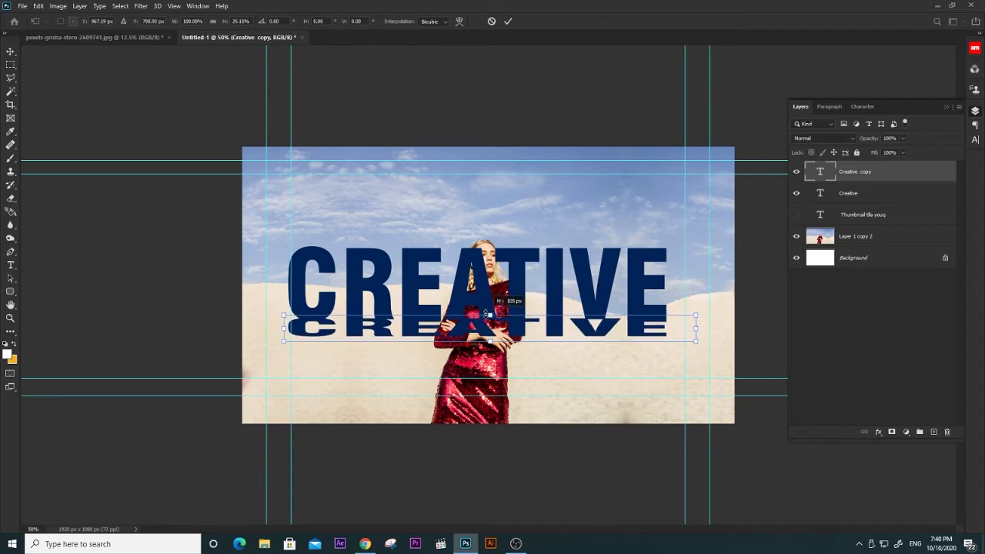
pyautogui.moveTo(409, 333); pyautogui.dragTo(409, 316)
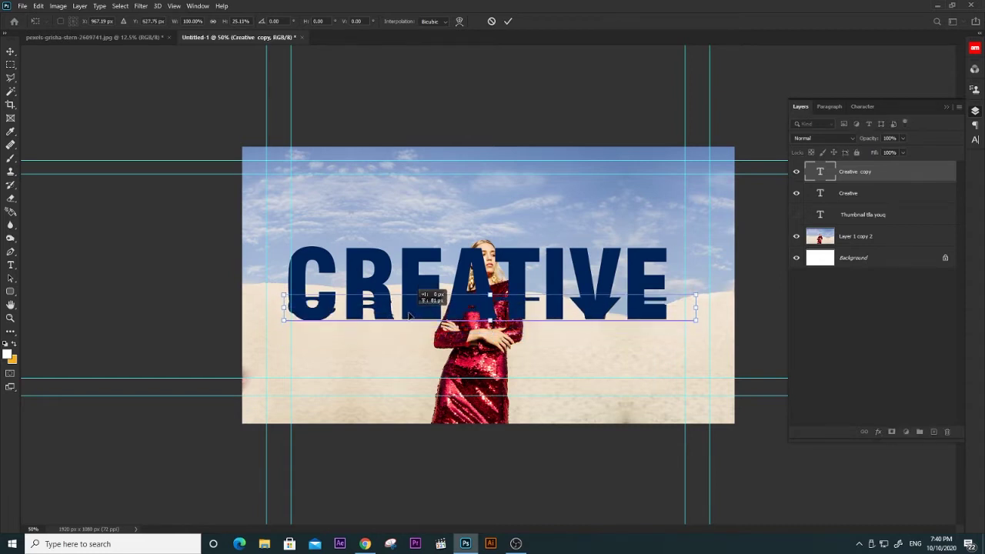
pyautogui.moveTo(409, 315); pyautogui.dragTo(410, 318)
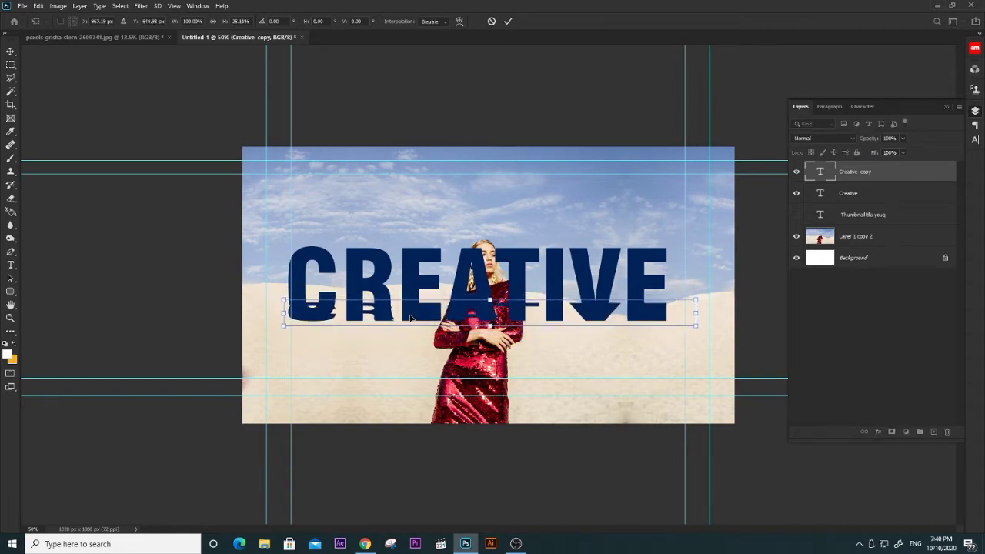
pyautogui.press('Return')
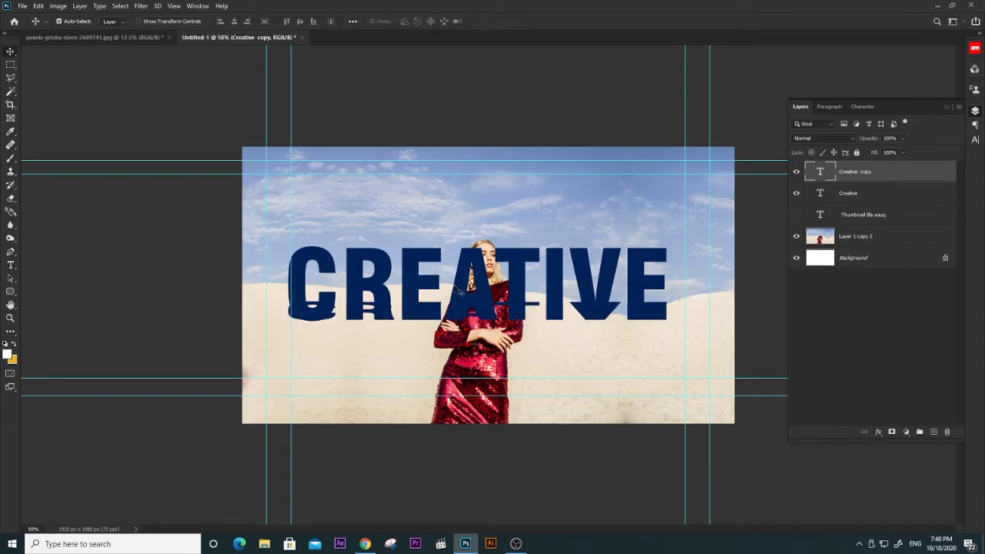
# Skew the squashed copy's top edge to the right and nudge it slightly up-left.
pyautogui.hotkey('ctrl', 't')
pyautogui.rightClick(425, 306)
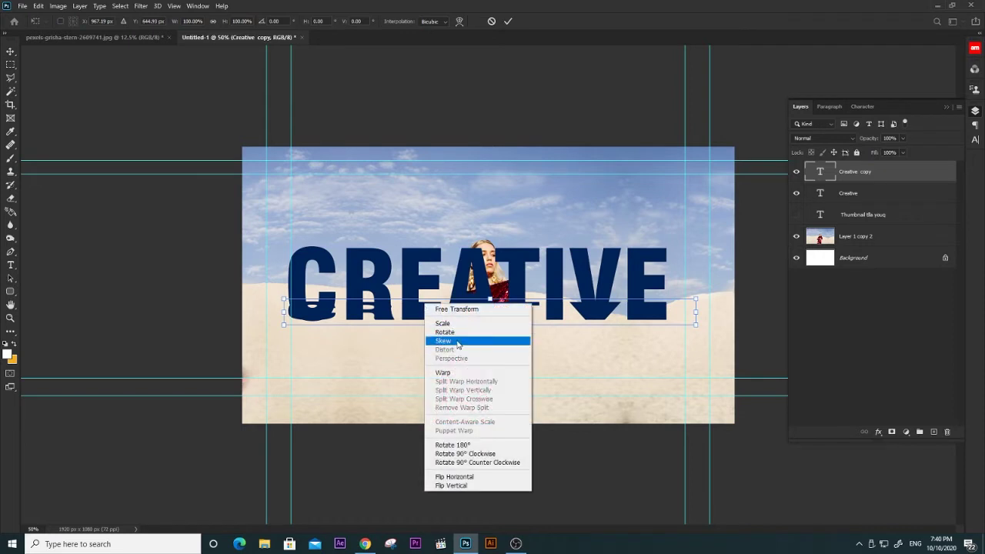
pyautogui.click(458, 341)
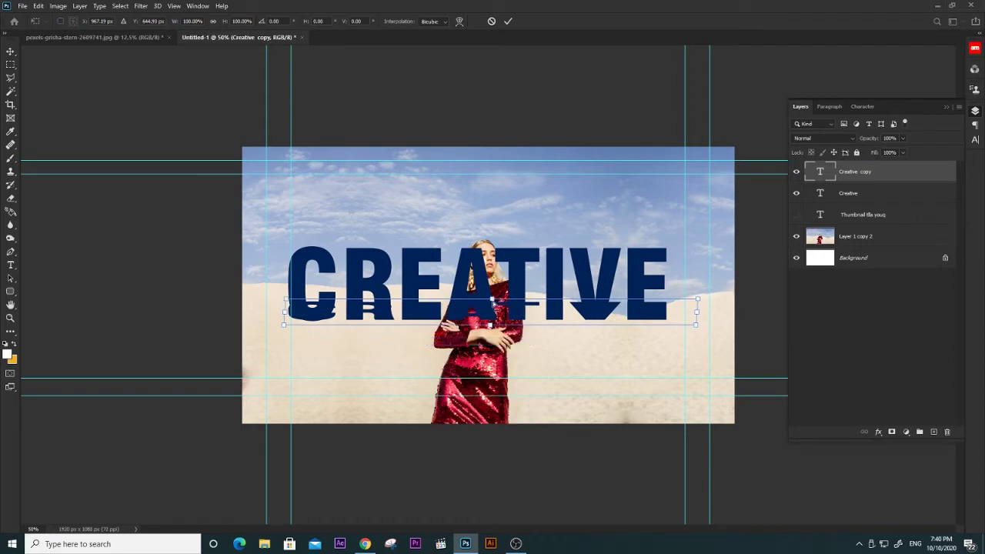
pyautogui.moveTo(490, 299); pyautogui.dragTo(528, 305)
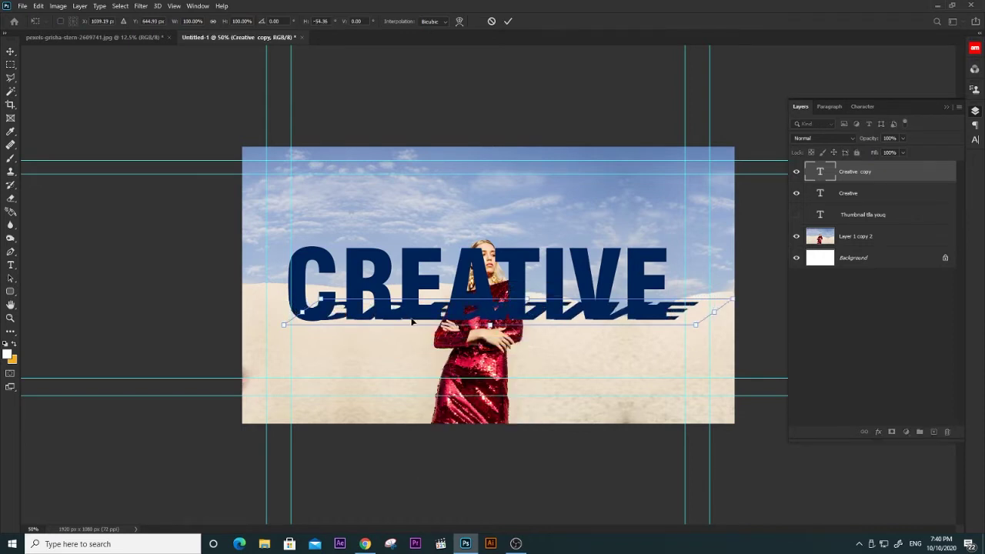
pyautogui.moveTo(407, 318); pyautogui.dragTo(402, 317)
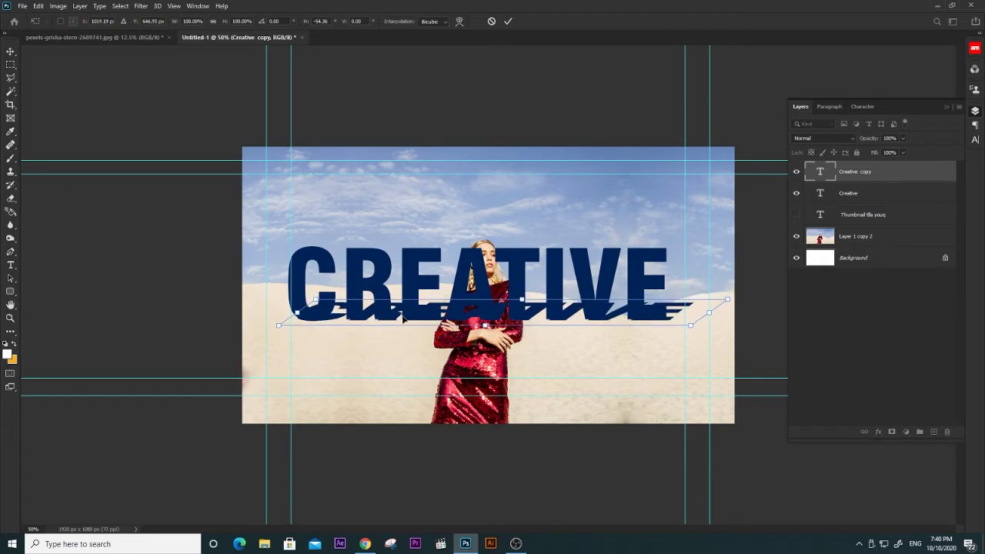
pyautogui.press('Left')
pyautogui.press('Left')
pyautogui.press('Left')
pyautogui.press('Up')
pyautogui.press('Up')
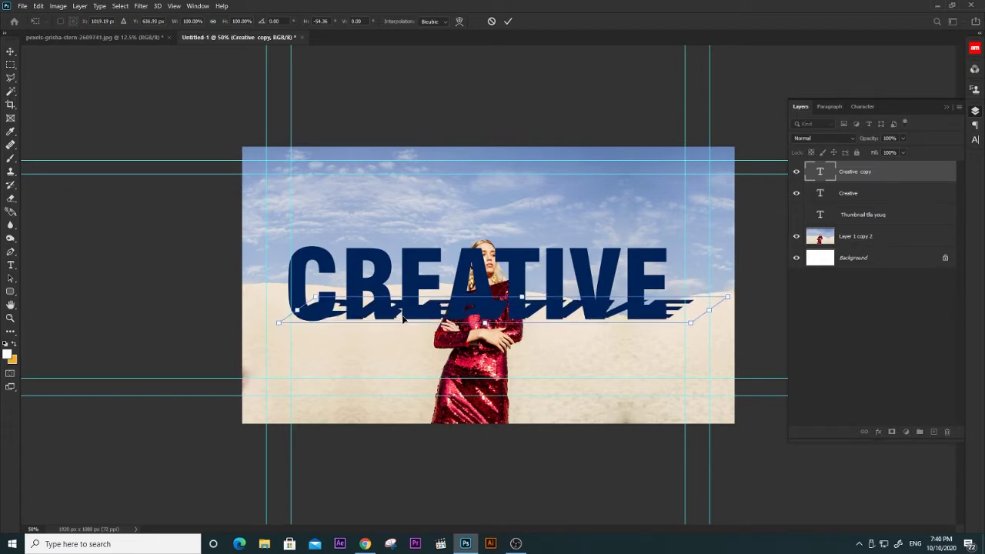
pyautogui.press('Left')
pyautogui.press('Left')
pyautogui.press('Left')
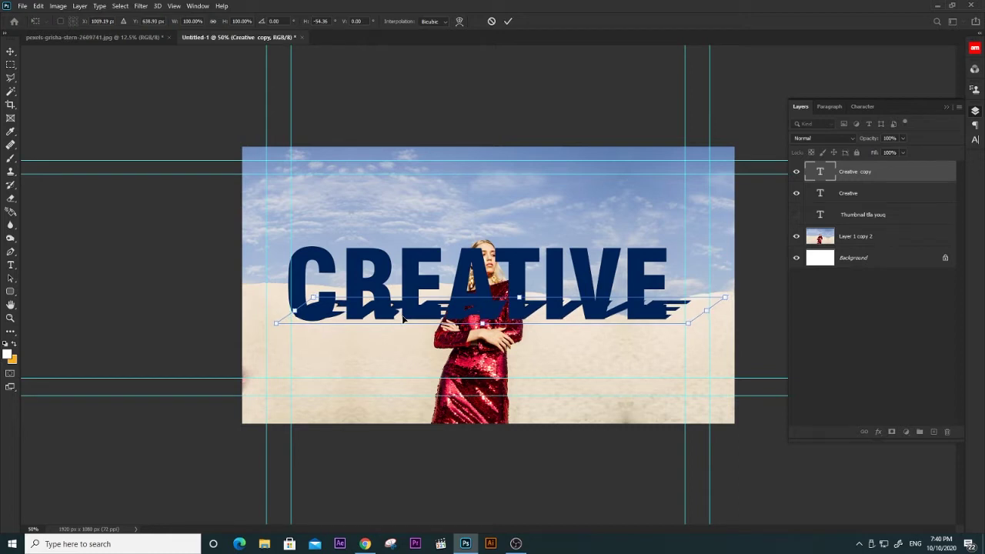
pyautogui.press('Return')
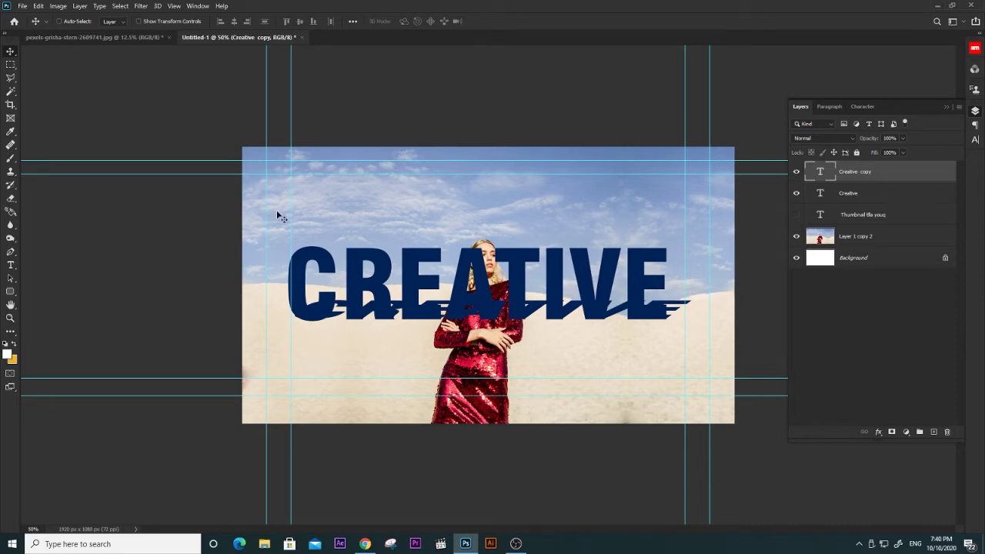
# Add a dark grey (#4f4f4f) Color Overlay style to the CREATIVE copy.
pyautogui.click(78, 6)
pyautogui.moveTo(95, 106)
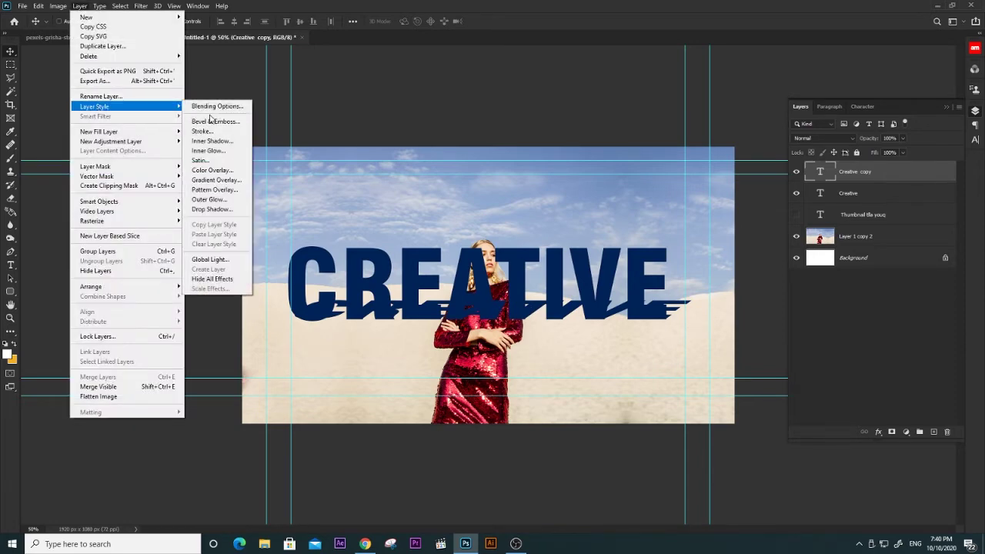
pyautogui.click(212, 170)
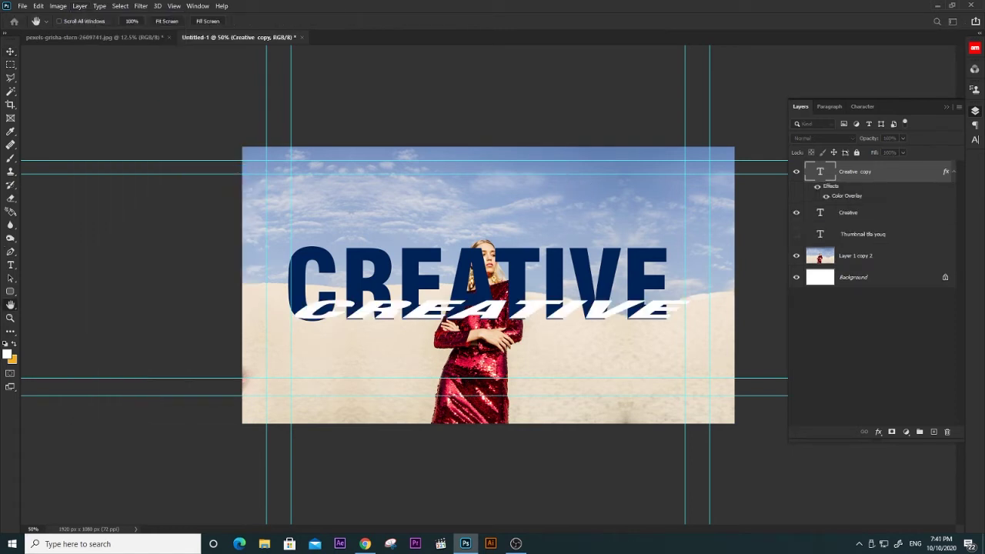
pyautogui.moveTo(263, 170); pyautogui.dragTo(507, 127)
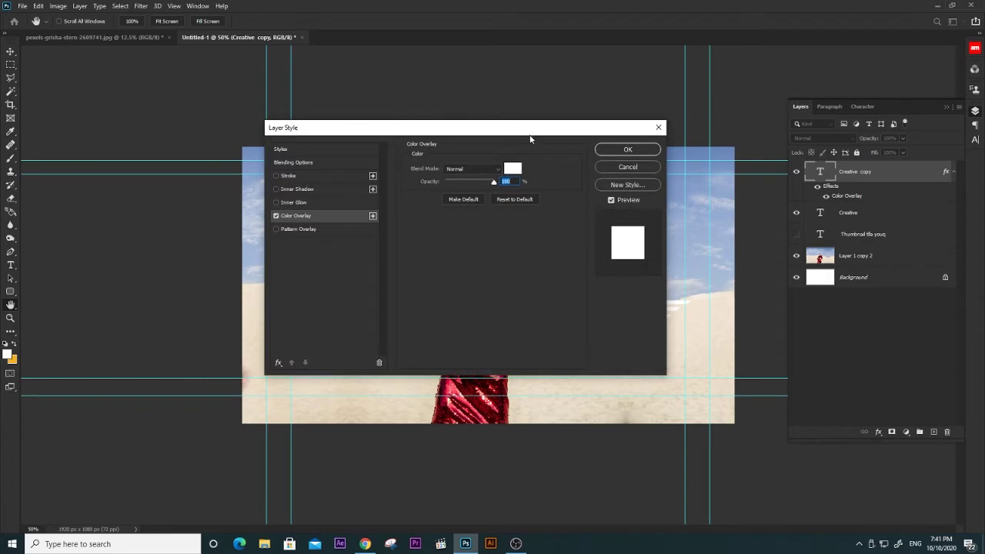
pyautogui.click(512, 168)
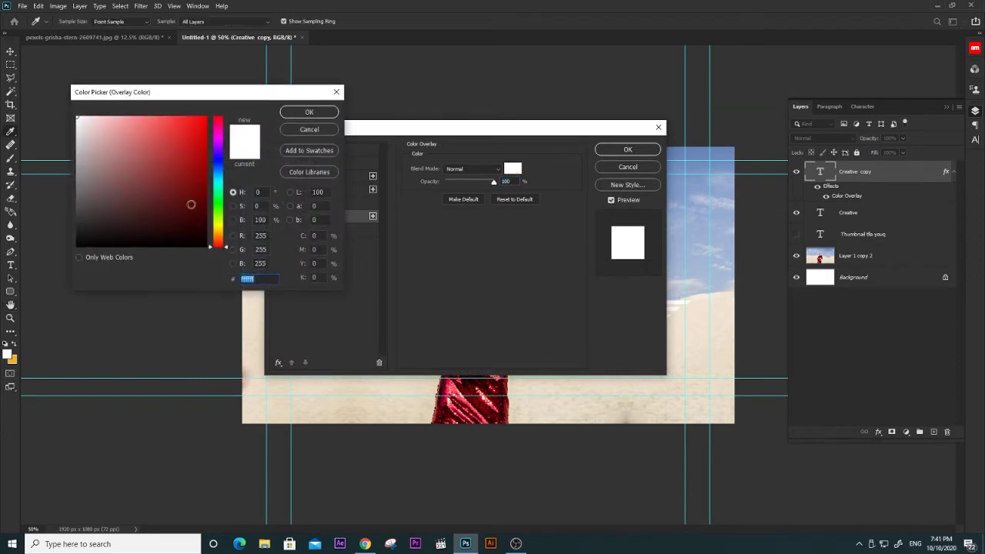
pyautogui.moveTo(85, 202); pyautogui.dragTo(75, 204)
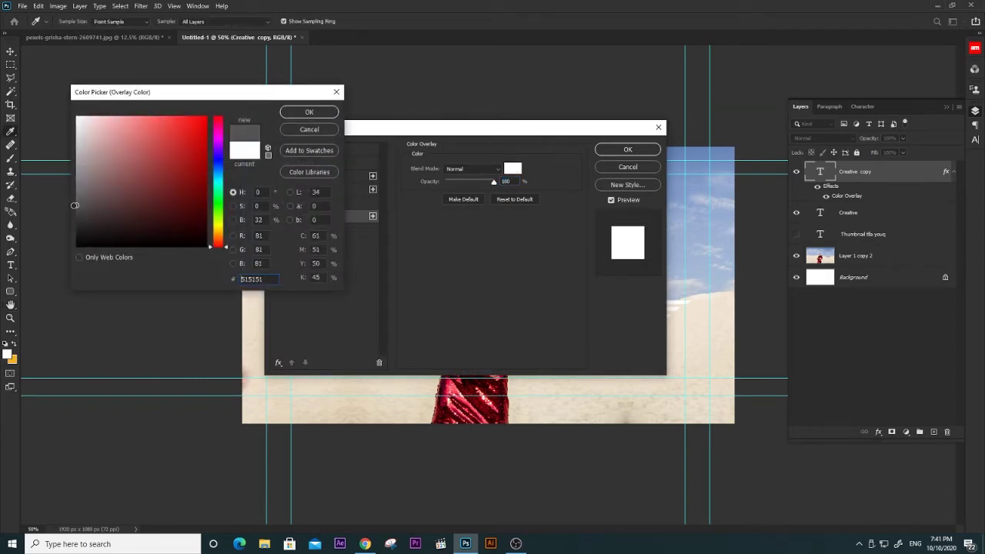
pyautogui.click(306, 113)
pyautogui.click(628, 149)
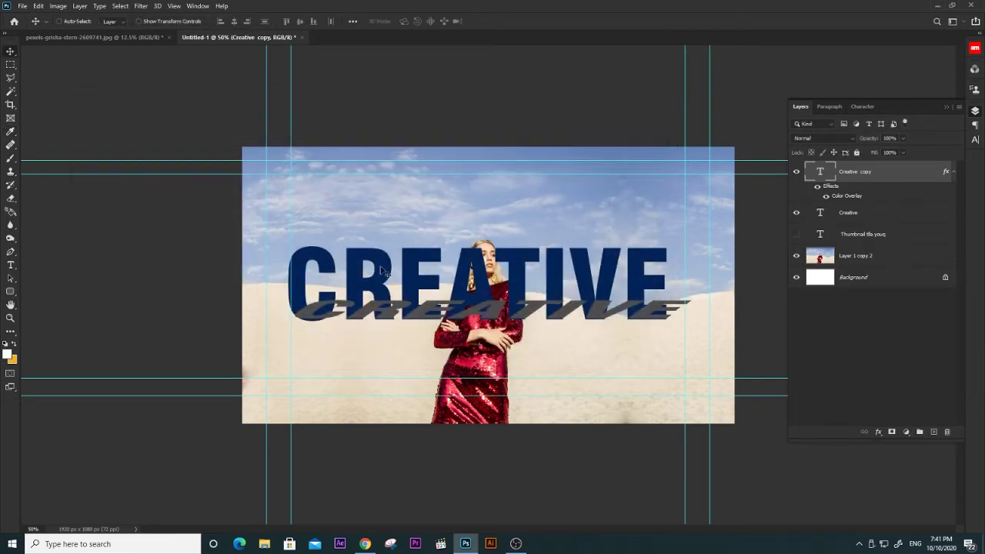
# Move the grey copy slightly down and rasterize the Creative copy layer.
pyautogui.moveTo(419, 310); pyautogui.dragTo(420, 314)
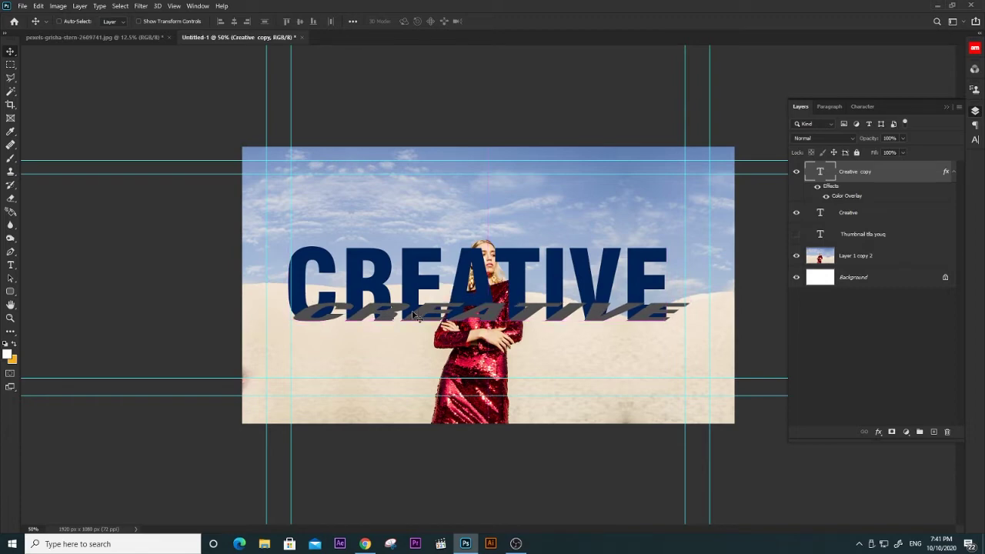
pyautogui.rightClick(876, 173)
pyautogui.click(575, 83)
pyautogui.rightClick(881, 175)
pyautogui.click(807, 232)
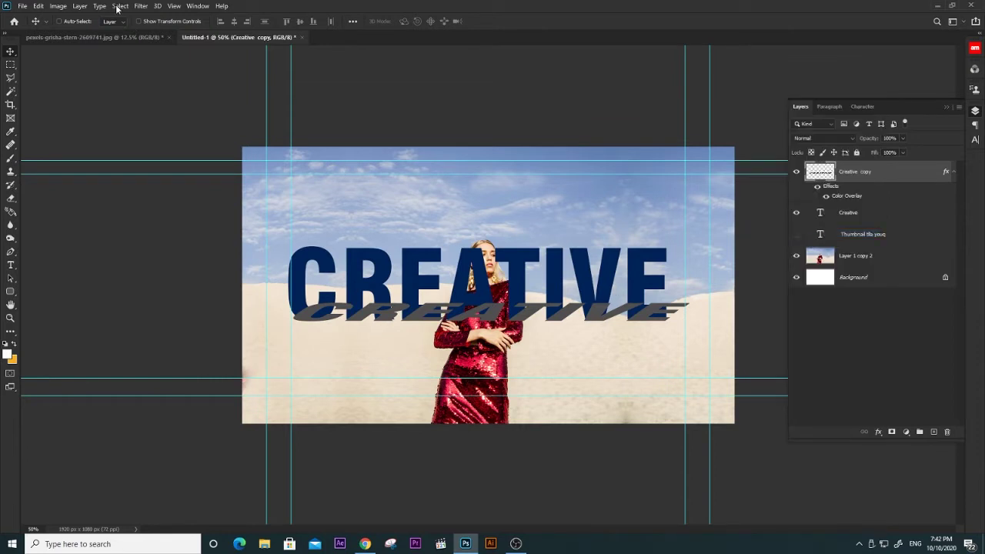
# Blur the shadow copy with an ~8.5 px Gaussian Blur and move it below the Creative layer.
pyautogui.click(140, 7)
pyautogui.moveTo(148, 121)
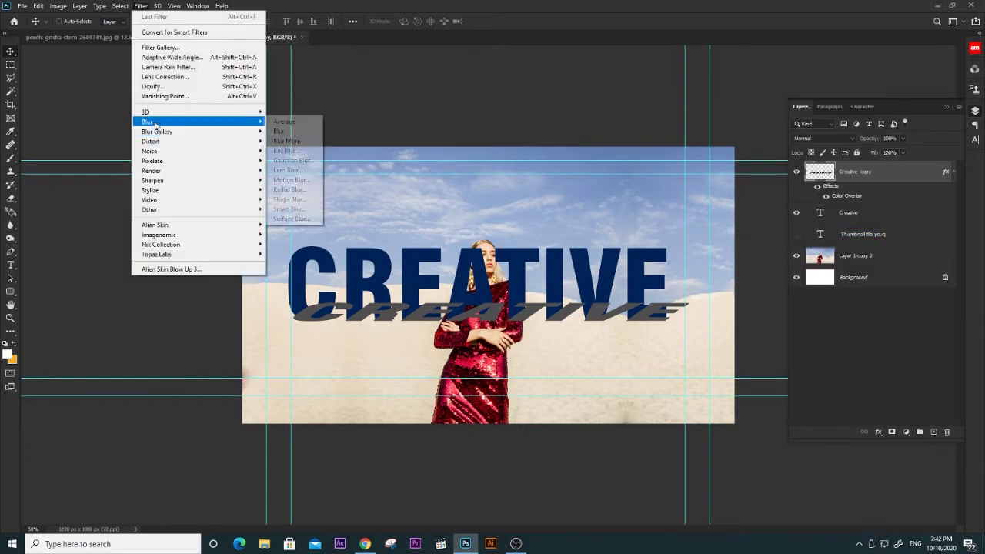
pyautogui.click(297, 160)
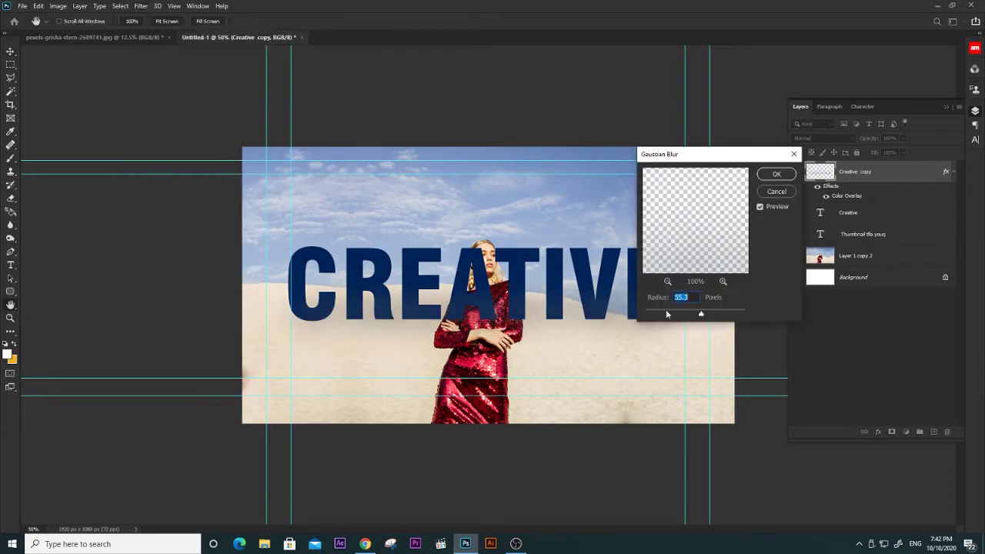
pyautogui.moveTo(700, 316); pyautogui.dragTo(670, 316)
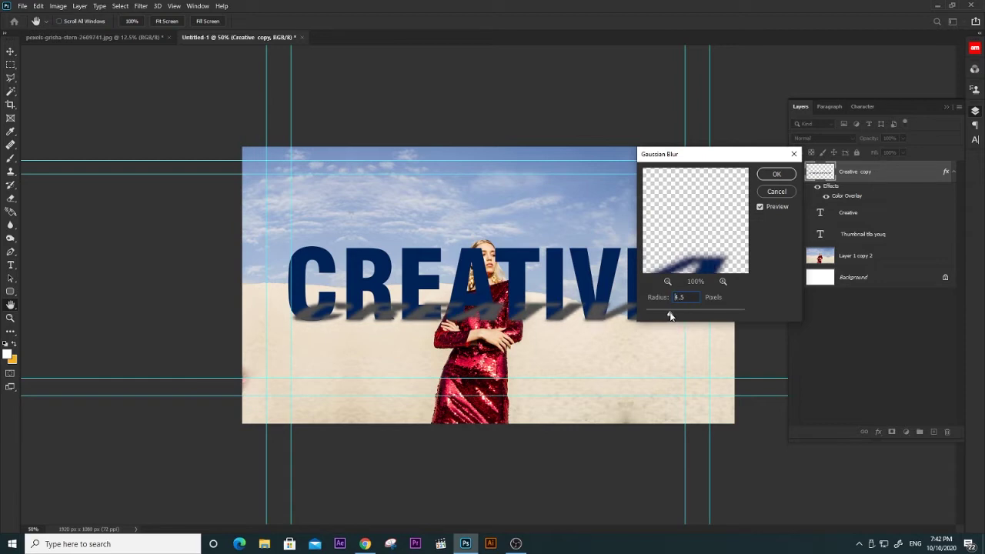
pyautogui.click(776, 174)
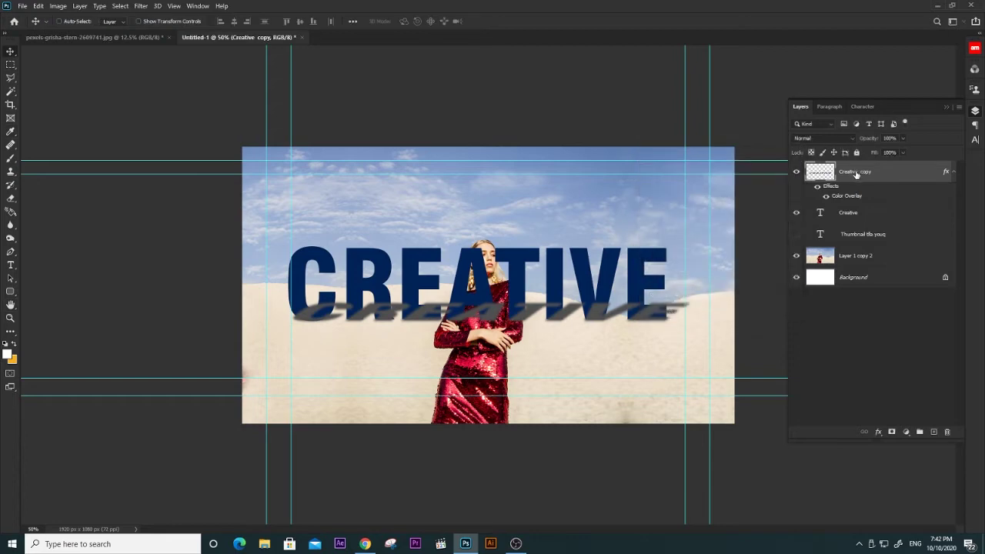
pyautogui.moveTo(854, 173); pyautogui.dragTo(859, 223)
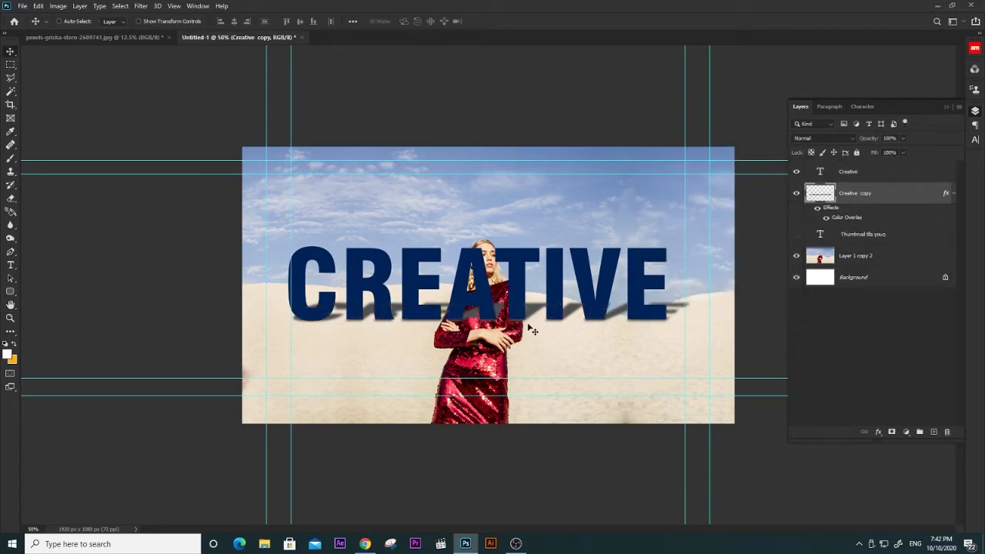
# Erase part of the shadow with a smaller eraser, then group both Creative layers as Group 1.
pyautogui.press('Down')
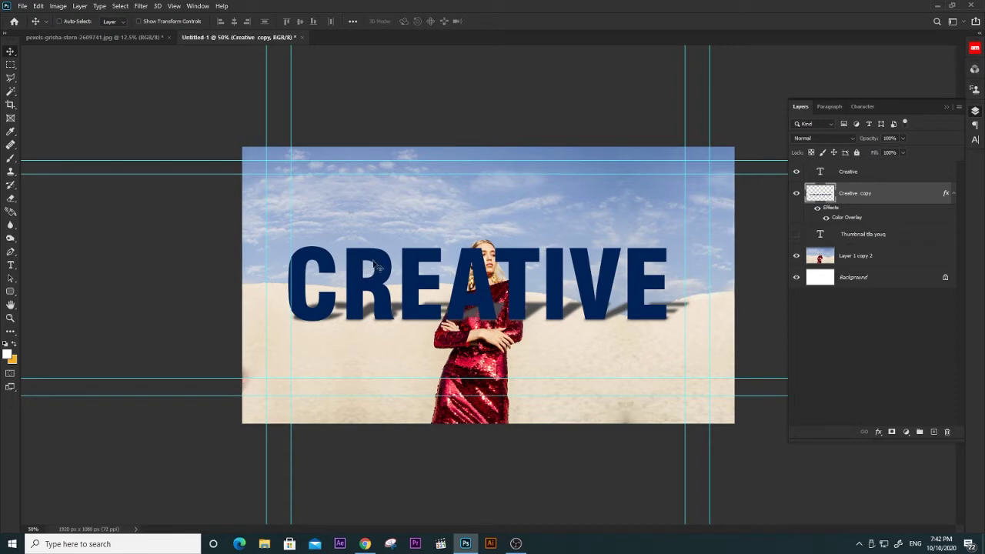
pyautogui.press('e')
pyautogui.press('[')
pyautogui.press('[')
pyautogui.press('[')
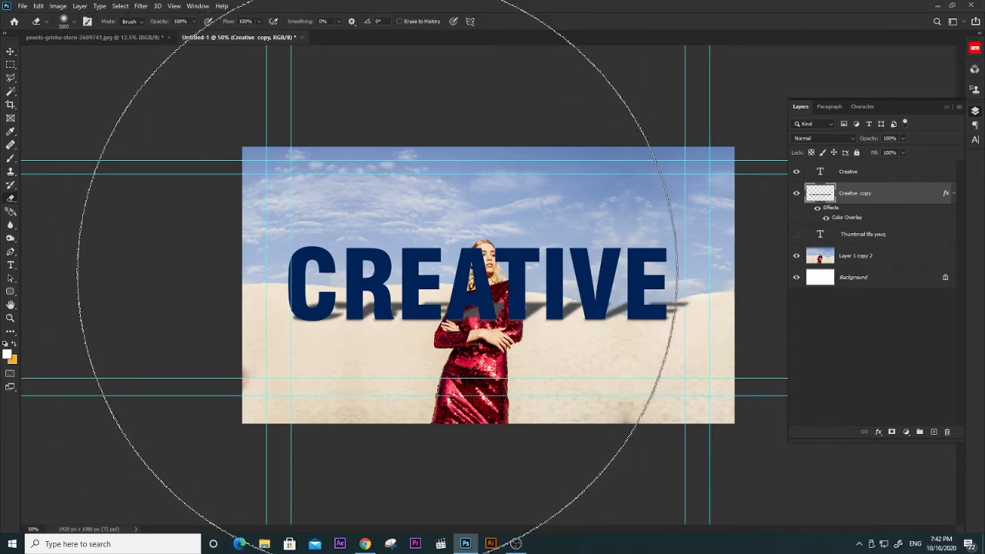
pyautogui.press('[')
pyautogui.press('[')
pyautogui.press('[')
pyautogui.press('[')
pyautogui.press('[')
pyautogui.press('[')
pyautogui.press('[')
pyautogui.press('[')
pyautogui.press('[')
pyautogui.press('[')
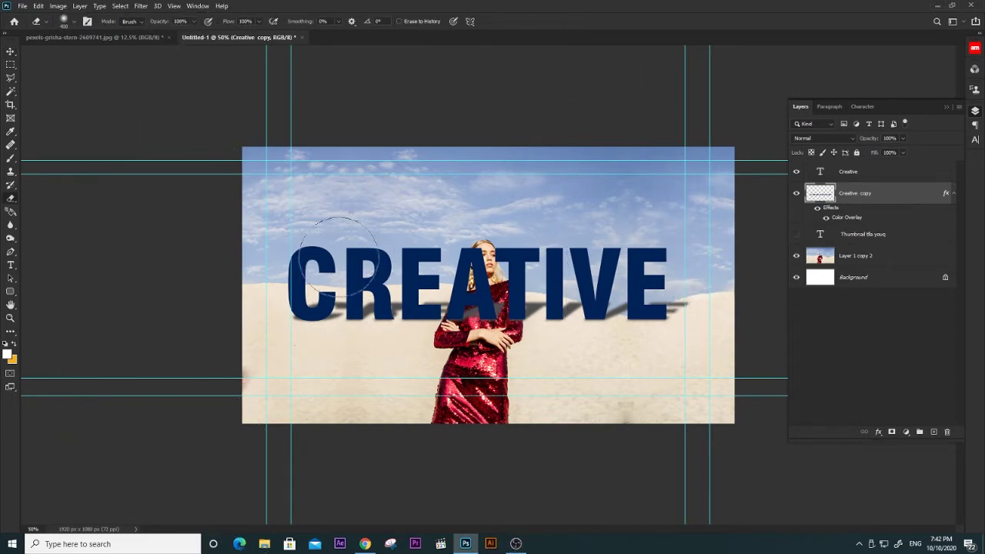
pyautogui.press('[')
pyautogui.press('[')
pyautogui.press('[')
pyautogui.press('[')
pyautogui.press('[')
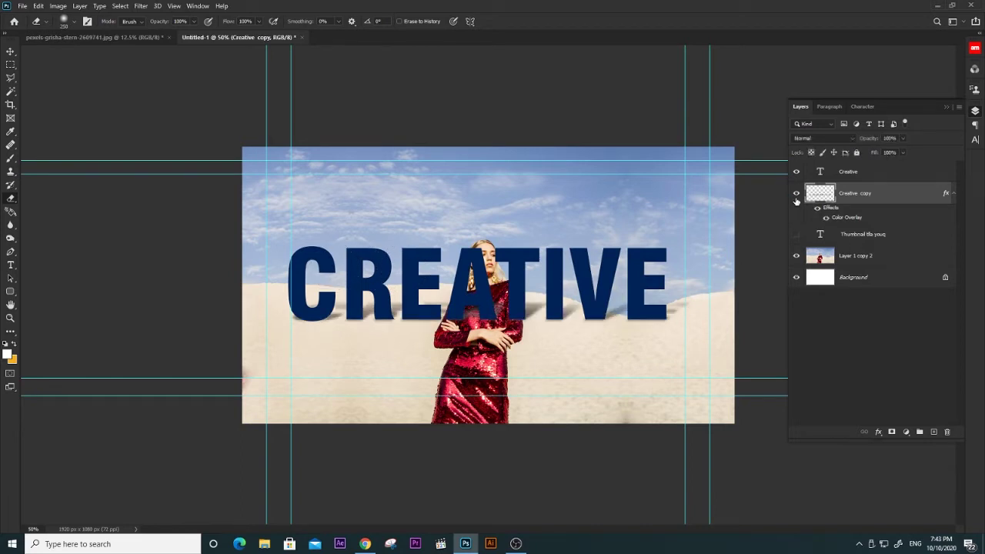
pyautogui.keyDown('ctrl'); pyautogui.click(851, 180); pyautogui.keyUp('ctrl')
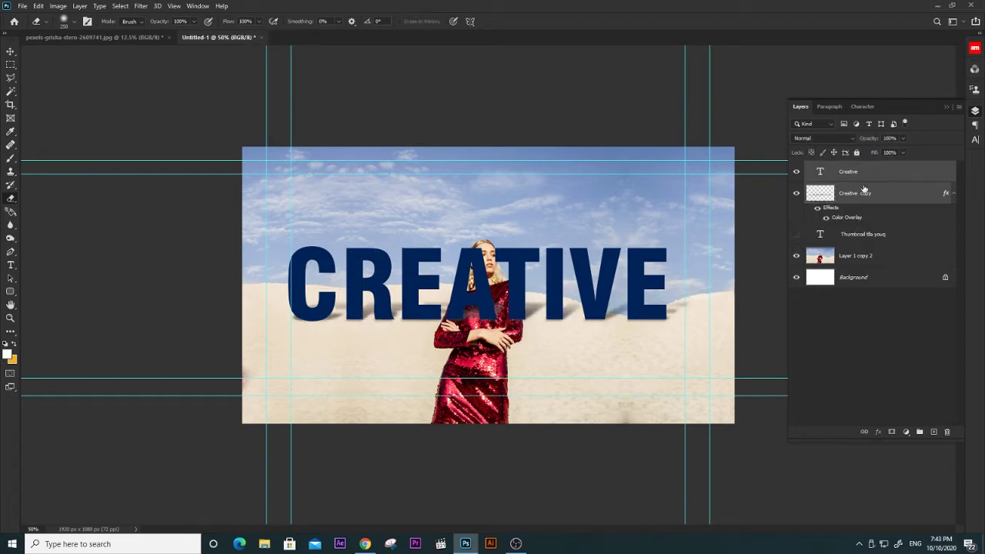
pyautogui.hotkey('ctrl', 'g')
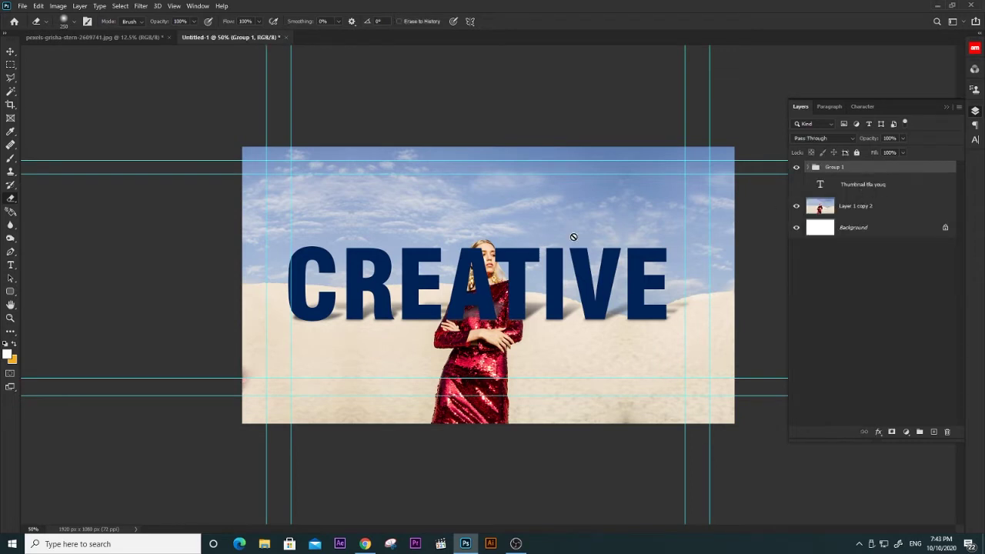
# Scale Group 1 to about 86%, shift it left, then select Layer 1 copy 2.
pyautogui.press('v')
pyautogui.moveTo(522, 282)
pyautogui.mouseDown()
pyautogui.moveTo(505, 272)
pyautogui.moveTo(545, 285)
pyautogui.moveTo(498, 281)
pyautogui.moveTo(528, 289)
pyautogui.moveTo(536, 263)
pyautogui.mouseUp()
pyautogui.hotkey('ctrl', 't')
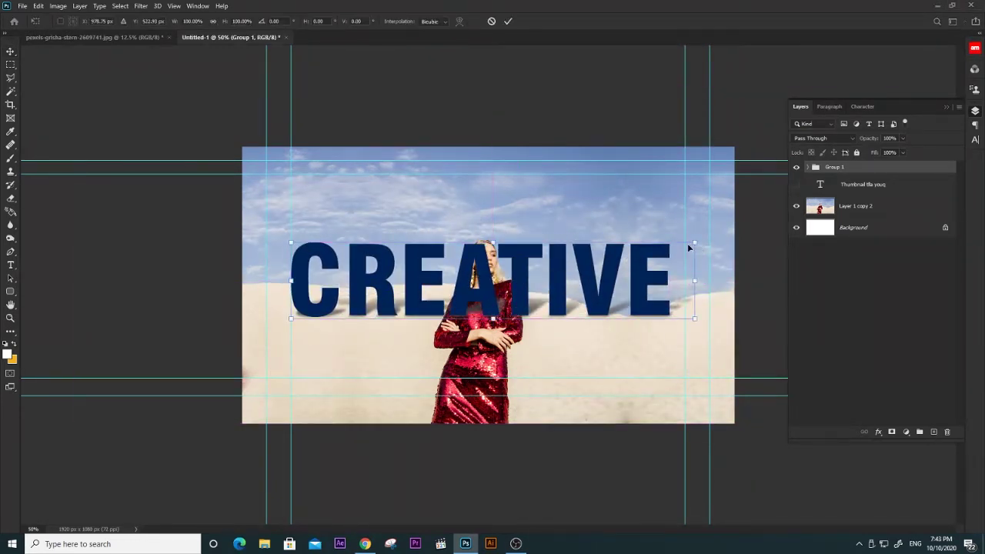
pyautogui.moveTo(693, 241); pyautogui.dragTo(675, 242)
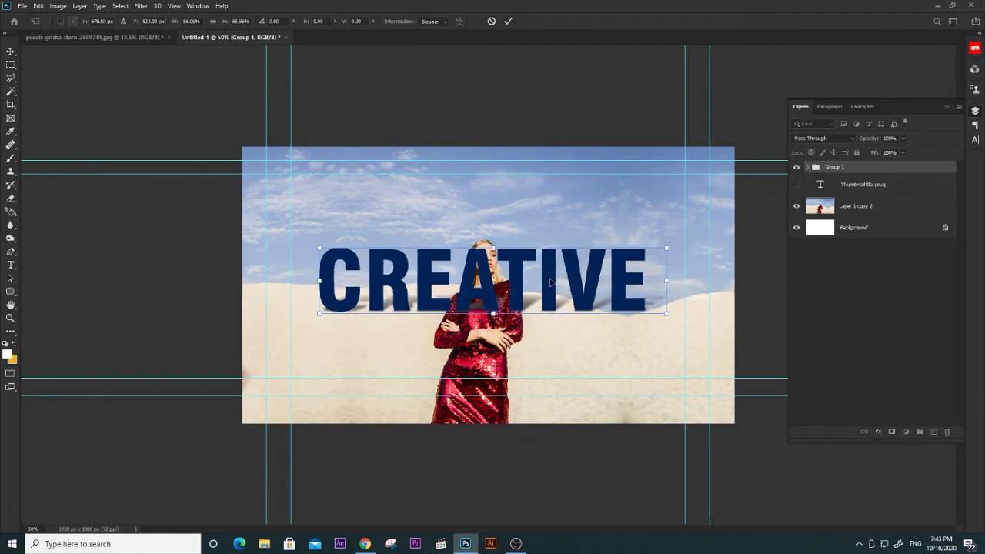
pyautogui.moveTo(552, 282); pyautogui.dragTo(524, 274)
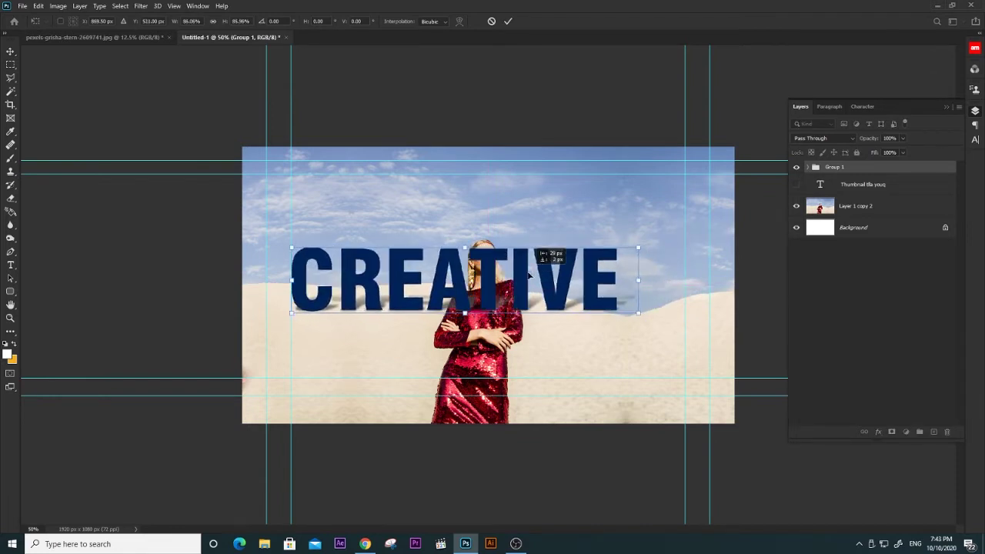
pyautogui.press('Return')
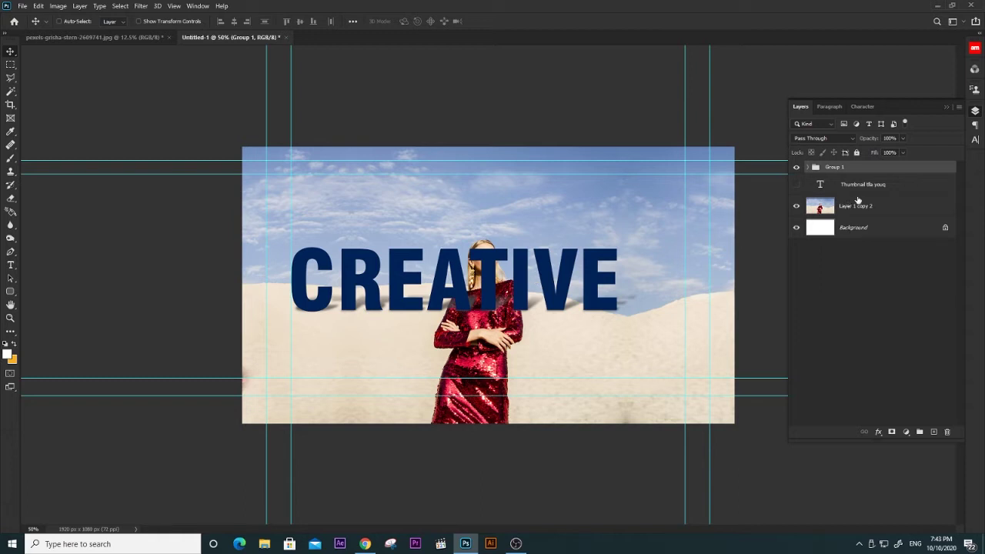
pyautogui.click(858, 208)
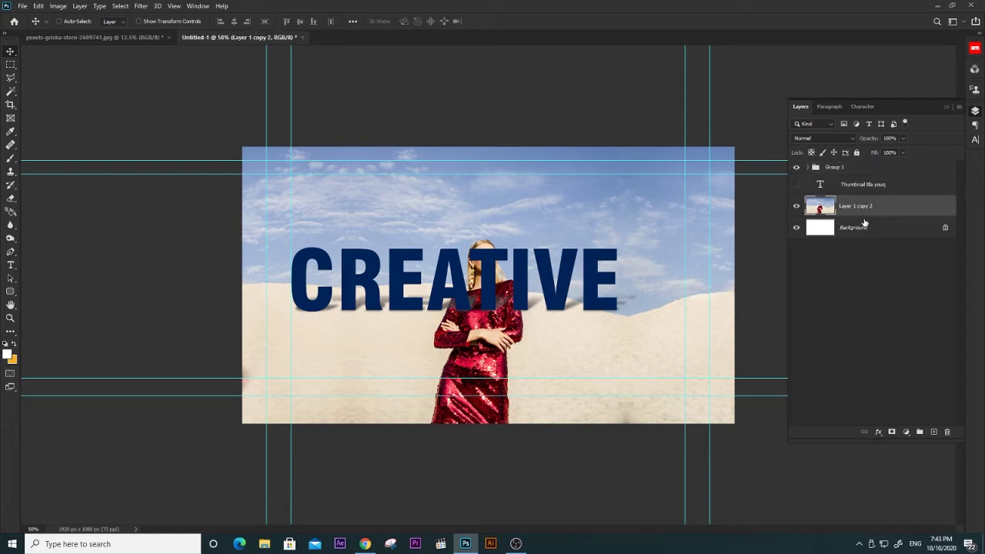
# Duplicate the photo layer above Group 1 and give the copy a black hiding mask.
pyautogui.hotkey('ctrl', 'j')
pyautogui.moveTo(856, 206); pyautogui.dragTo(860, 166)
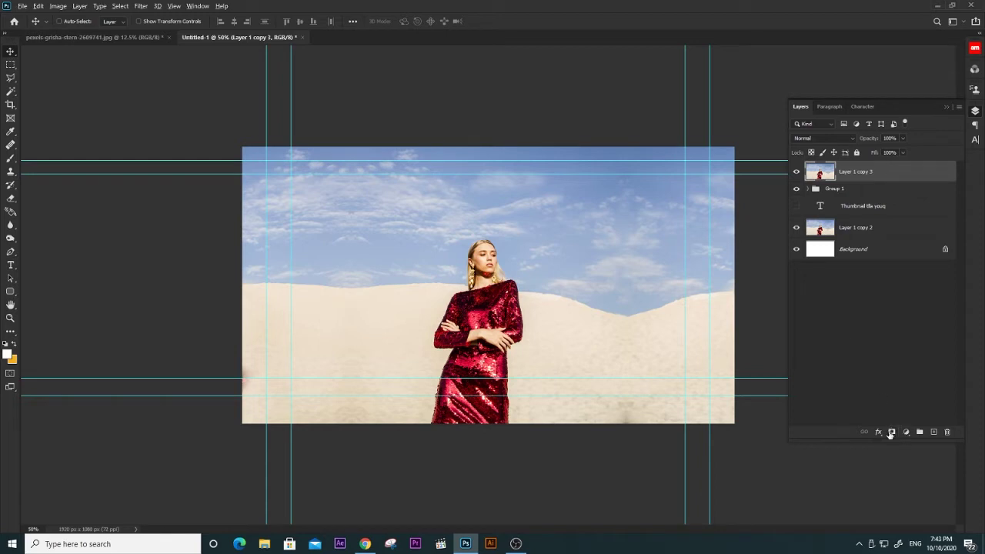
pyautogui.keyDown('alt'); pyautogui.click(890, 432); pyautogui.keyUp('alt')
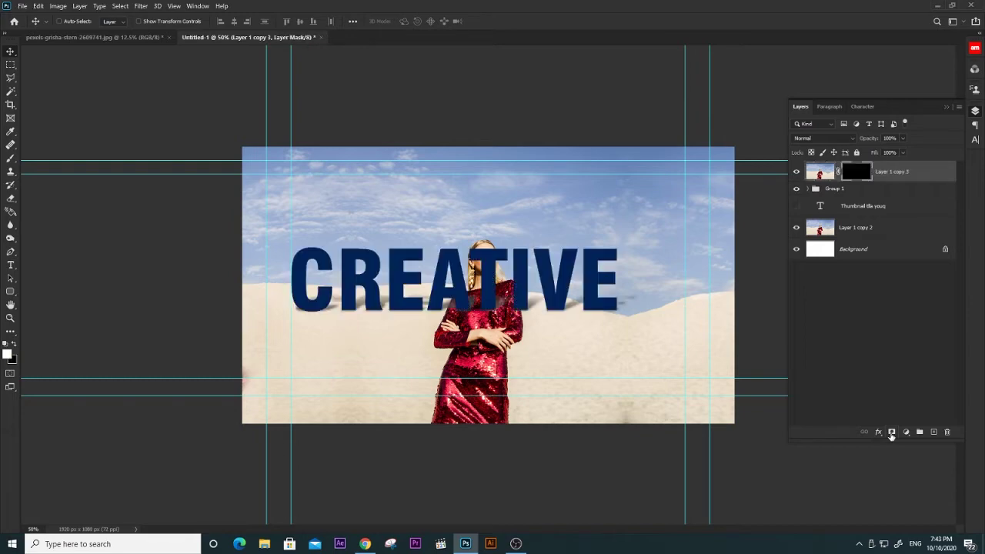
pyautogui.hotkey('ctrl', '1')
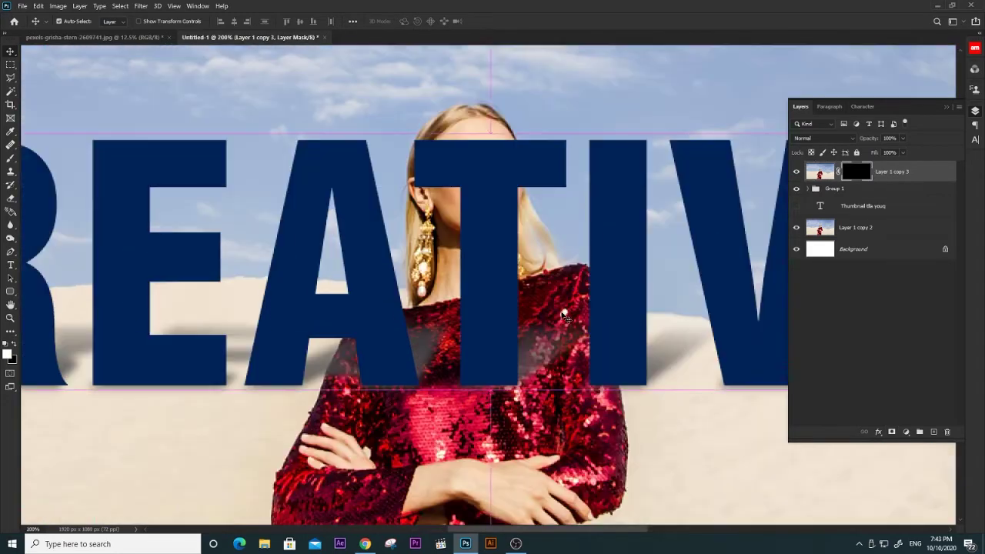
pyautogui.hotkey('ctrl', '+')
# Paint white on the mask to reveal the woman's face, sleeve and red dress over CREATIVE.
pyautogui.press('b')
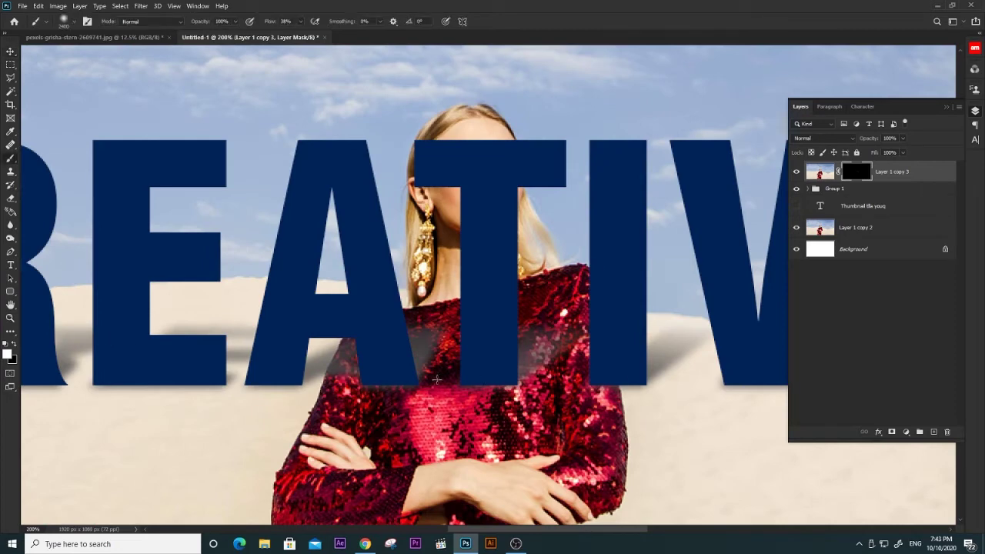
pyautogui.moveTo(597, 270); pyautogui.dragTo(612, 380)
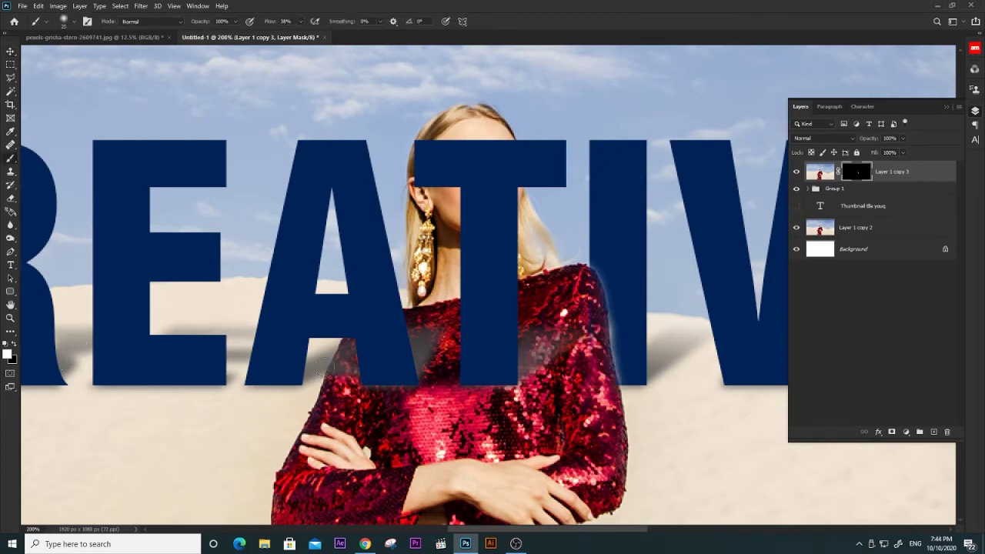
pyautogui.moveTo(414, 335); pyautogui.dragTo(463, 318)
pyautogui.moveTo(519, 196)
pyautogui.mouseDown()
pyautogui.moveTo(504, 134)
pyautogui.moveTo(511, 181)
pyautogui.moveTo(469, 147)
pyautogui.moveTo(413, 150)
pyautogui.moveTo(520, 150)
pyautogui.moveTo(516, 177)
pyautogui.moveTo(520, 165)
pyautogui.moveTo(513, 177)
pyautogui.moveTo(481, 184)
pyautogui.moveTo(419, 173)
pyautogui.moveTo(419, 150)
pyautogui.moveTo(485, 192)
pyautogui.moveTo(480, 214)
pyautogui.moveTo(496, 243)
pyautogui.moveTo(473, 254)
pyautogui.moveTo(492, 269)
pyautogui.moveTo(505, 228)
pyautogui.moveTo(495, 352)
pyautogui.moveTo(477, 277)
pyautogui.moveTo(450, 346)
pyautogui.moveTo(514, 376)
pyautogui.moveTo(430, 361)
pyautogui.moveTo(384, 331)
pyautogui.moveTo(339, 369)
pyautogui.moveTo(393, 307)
pyautogui.mouseUp()
pyautogui.press(']')
pyautogui.press(']')
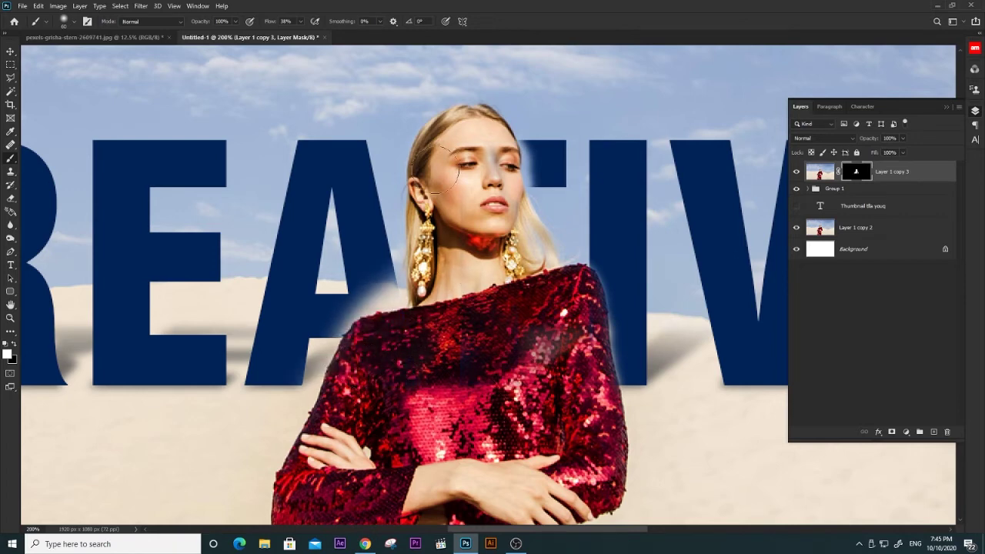
pyautogui.moveTo(439, 181); pyautogui.dragTo(530, 165)
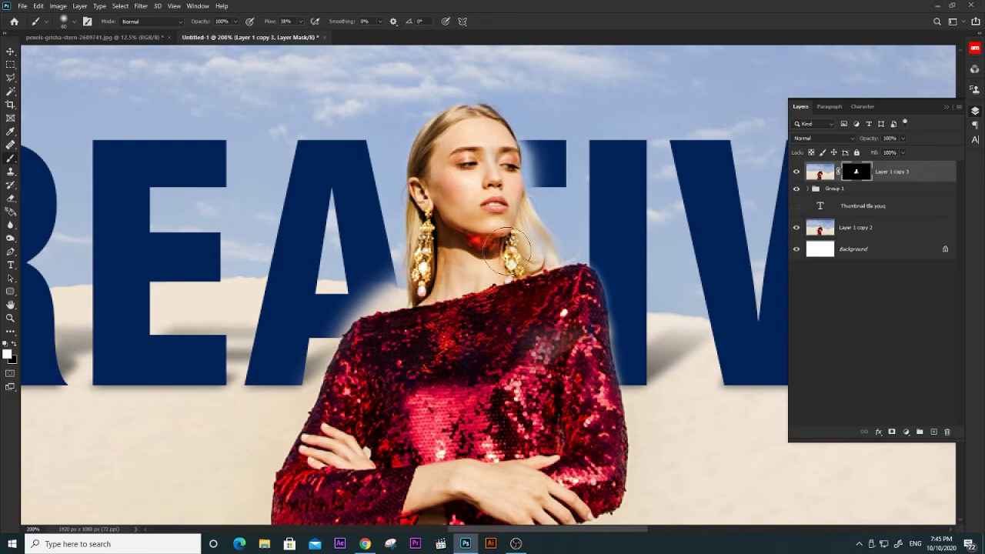
pyautogui.hotkey('ctrl', '-')
# At high zoom, paint the mask to restore navy on the letter's faded edges.
pyautogui.scroll(2, 511, 256)
pyautogui.scroll(2, 516, 292)
pyautogui.scroll(2, 523, 338)
pyautogui.scroll(1, 523, 266)
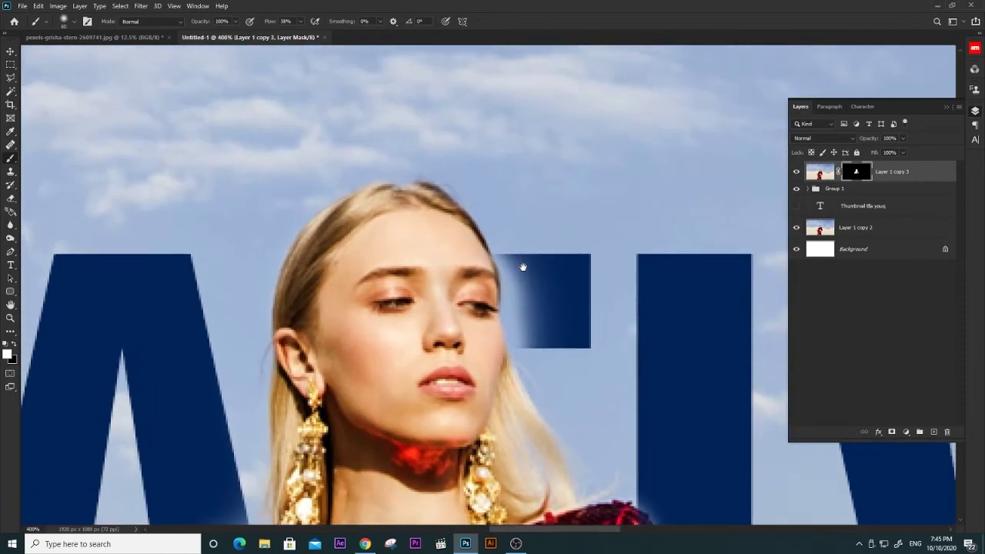
pyautogui.scroll(1, 523, 266)
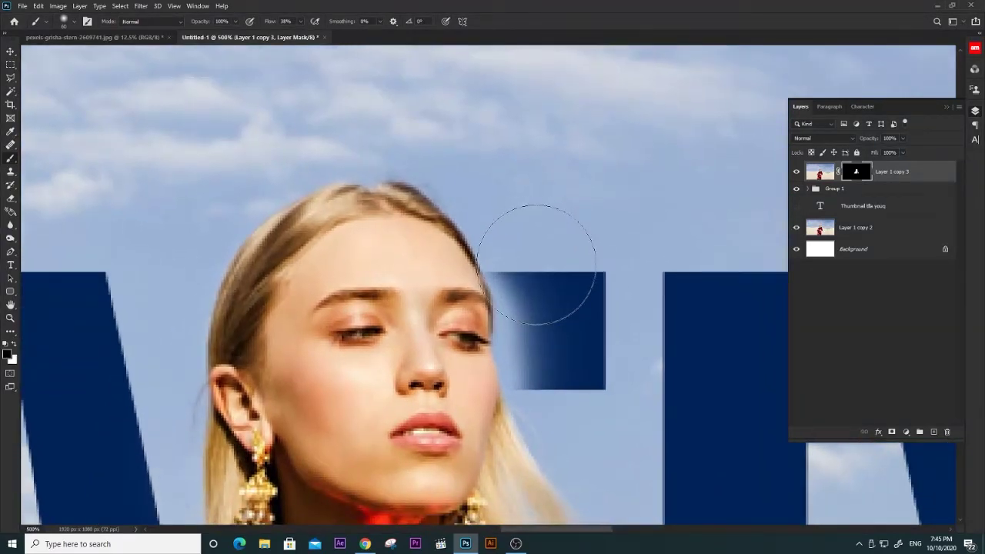
pyautogui.moveTo(536, 264)
pyautogui.mouseDown()
pyautogui.moveTo(539, 285)
pyautogui.moveTo(528, 285)
pyautogui.mouseUp()
pyautogui.press('[')
pyautogui.press('[')
pyautogui.press('[')
pyautogui.rightClick(508, 260)
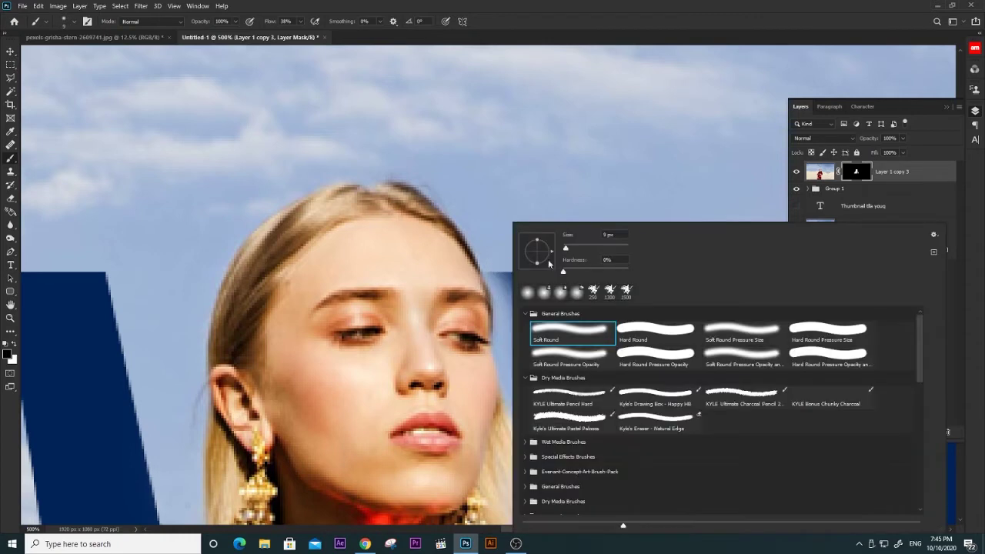
pyautogui.click(509, 260)
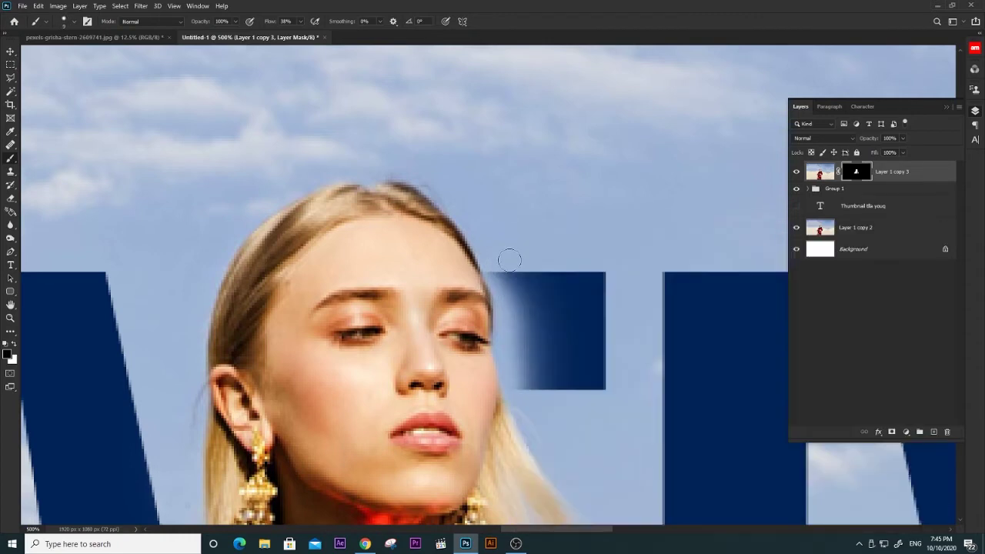
pyautogui.moveTo(500, 263)
pyautogui.mouseDown()
pyautogui.moveTo(506, 314)
pyautogui.moveTo(494, 270)
pyautogui.moveTo(534, 321)
pyautogui.moveTo(509, 288)
pyautogui.moveTo(514, 390)
pyautogui.moveTo(513, 350)
pyautogui.moveTo(508, 360)
pyautogui.moveTo(533, 380)
pyautogui.moveTo(560, 372)
pyautogui.mouseUp()
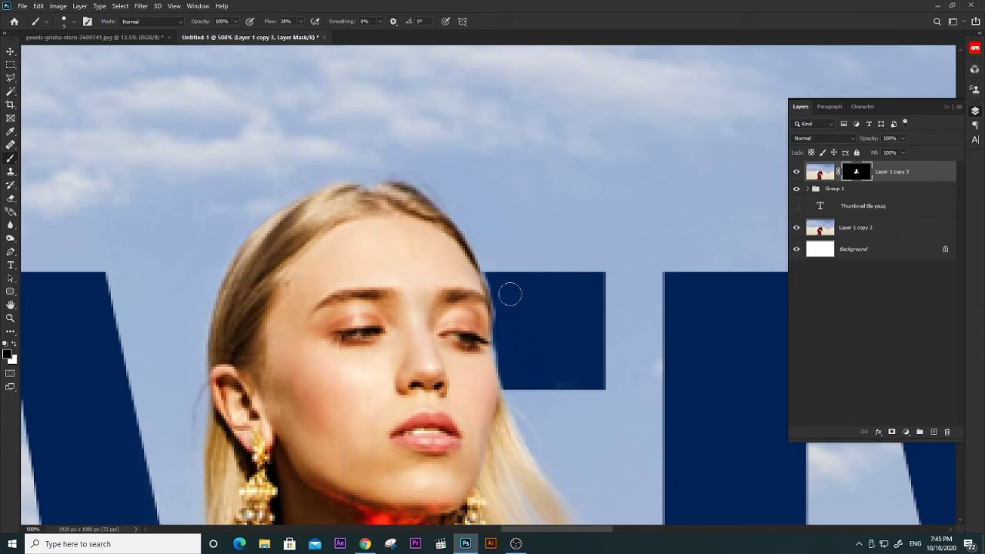
pyautogui.press(']')
pyautogui.press(']')
pyautogui.press(']')
# Remove the light halo along the woman's shoulder, then fit the whole image on screen.
pyautogui.hotkey('ctrl', '-')
pyautogui.hotkey('ctrl', '-')
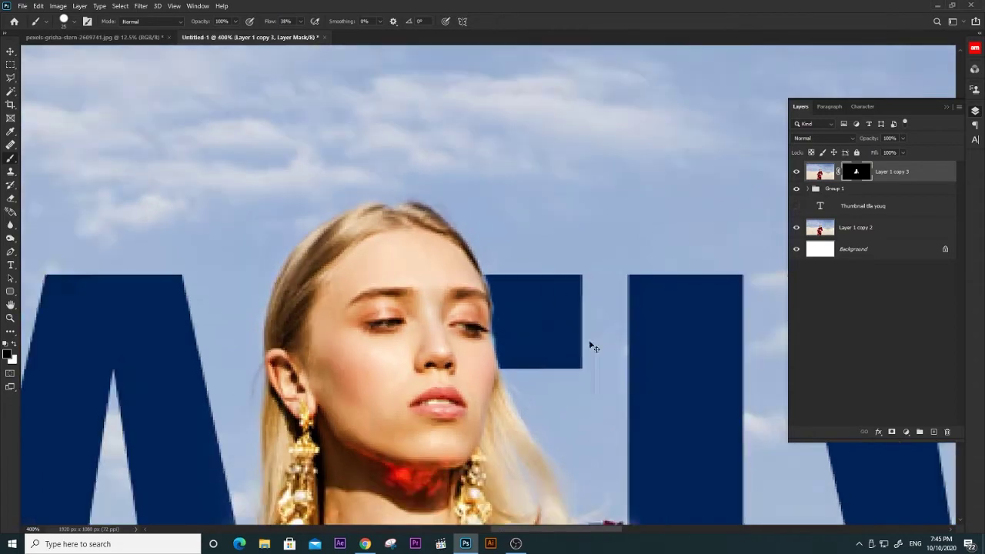
pyautogui.hotkey('ctrl', '-')
pyautogui.moveTo(334, 411)
pyautogui.mouseDown()
pyautogui.moveTo(534, 291)
pyautogui.moveTo(409, 281)
pyautogui.mouseUp()
pyautogui.hotkey('ctrl', '+')
pyautogui.hotkey('ctrl', '+')
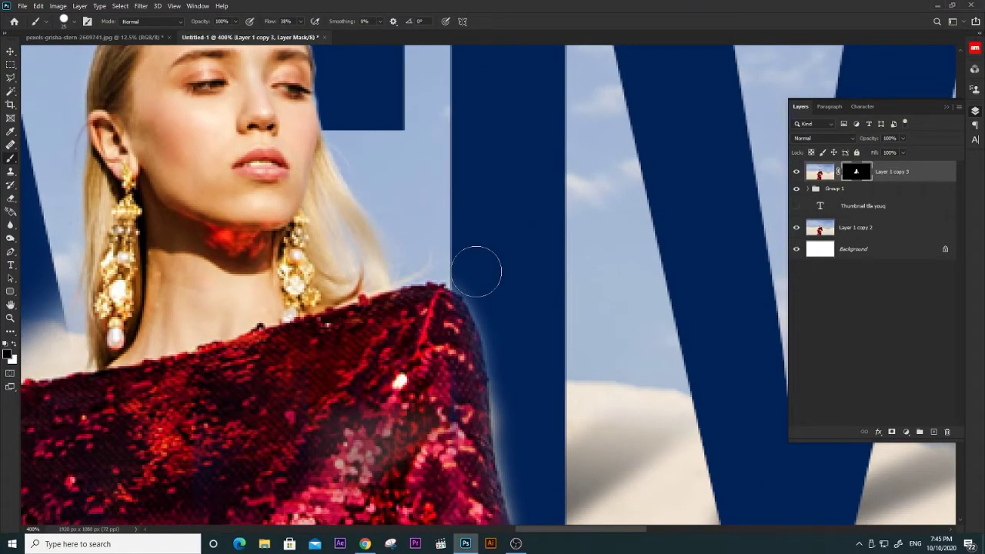
pyautogui.press('[')
pyautogui.press('[')
pyautogui.press('[')
pyautogui.moveTo(472, 291); pyautogui.dragTo(503, 396)
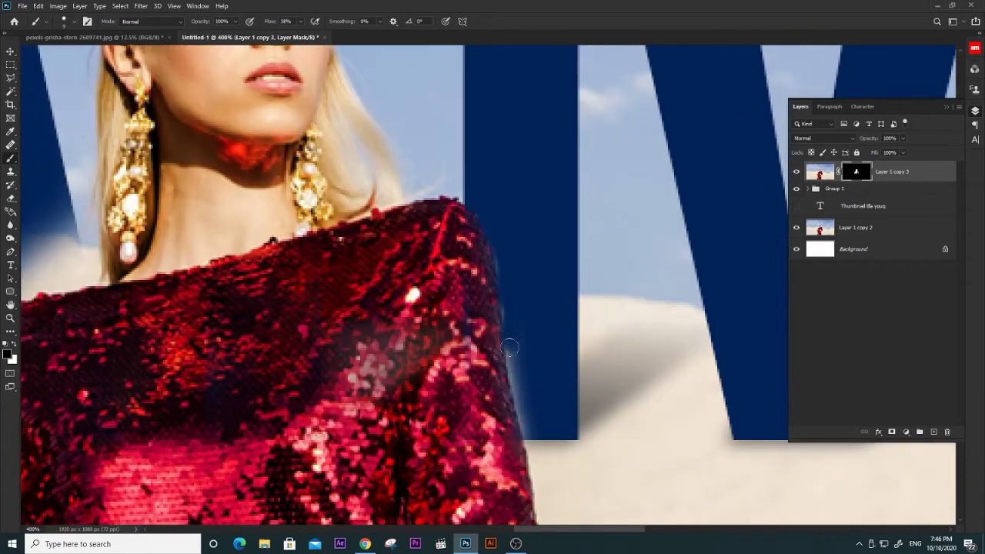
pyautogui.scroll(-2, 503, 396)
pyautogui.press('h')
pyautogui.moveTo(510, 241); pyautogui.dragTo(408, 284)
pyautogui.moveTo(492, 362)
pyautogui.mouseDown()
pyautogui.moveTo(412, 396)
pyautogui.moveTo(446, 321)
pyautogui.moveTo(391, 356)
pyautogui.mouseUp()
pyautogui.scroll(-2, 404, 315)
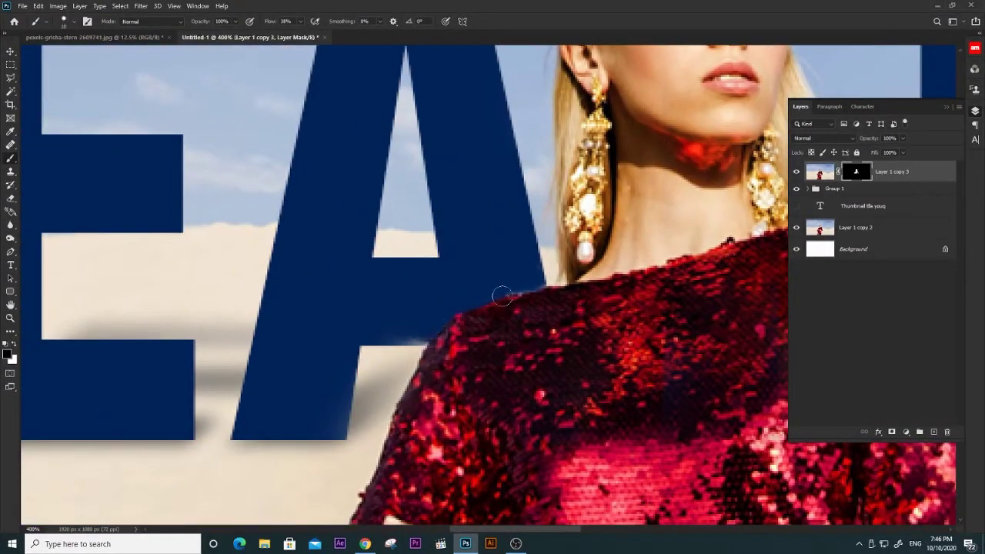
pyautogui.hotkey('ctrl', '0')
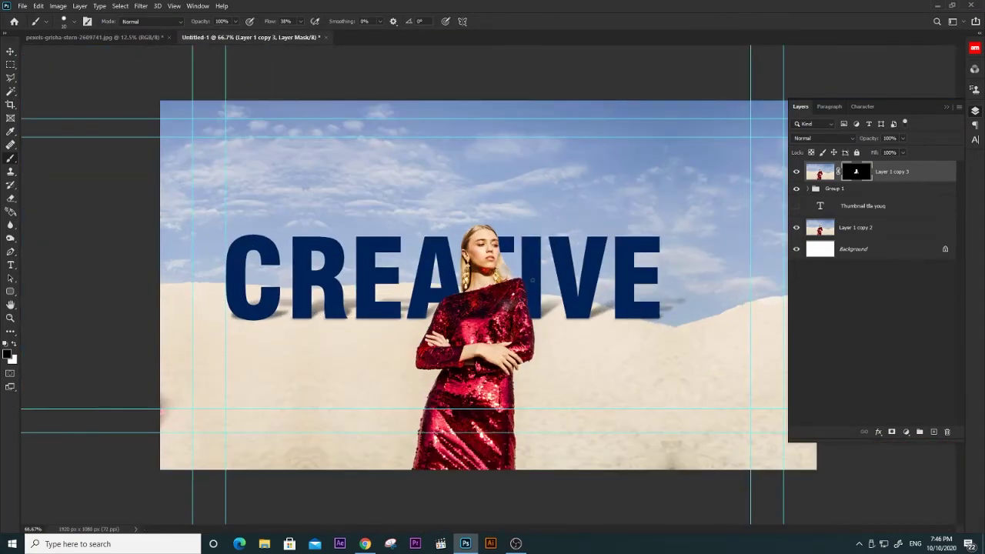
# Move the Group 1 CREATIVE text slightly left and scale it to about 91%.
pyautogui.press('v')
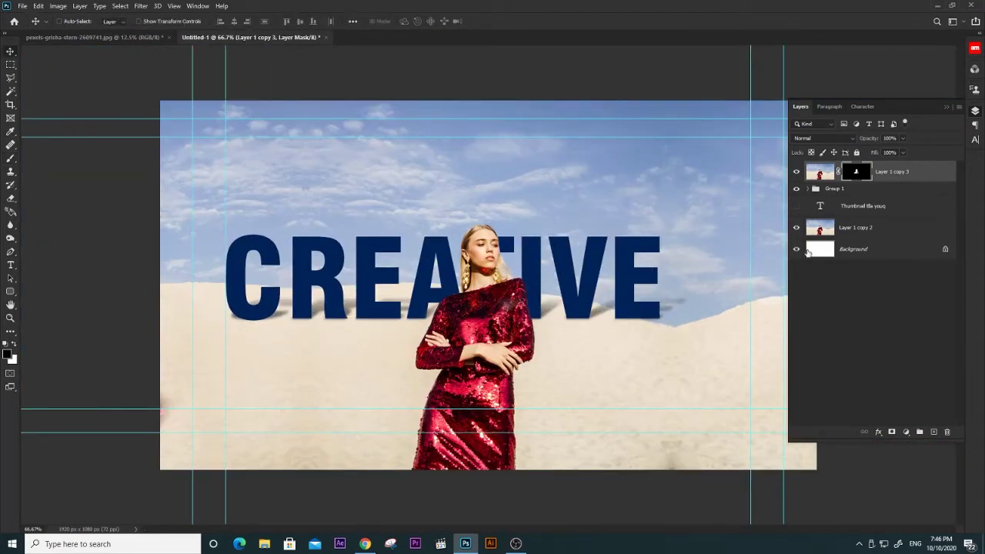
pyautogui.click(863, 192)
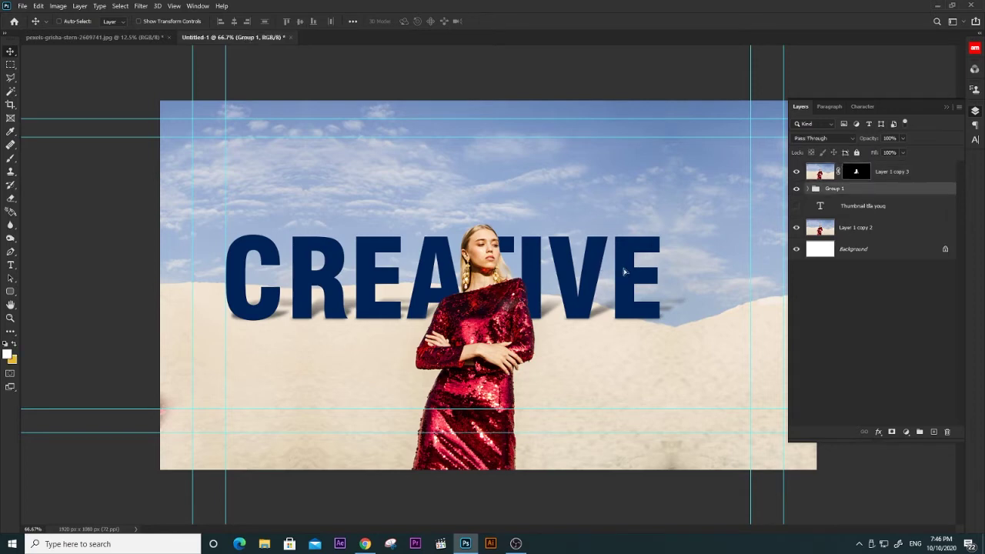
pyautogui.moveTo(624, 271)
pyautogui.mouseDown()
pyautogui.moveTo(524, 269)
pyautogui.moveTo(645, 264)
pyautogui.moveTo(585, 265)
pyautogui.mouseUp()
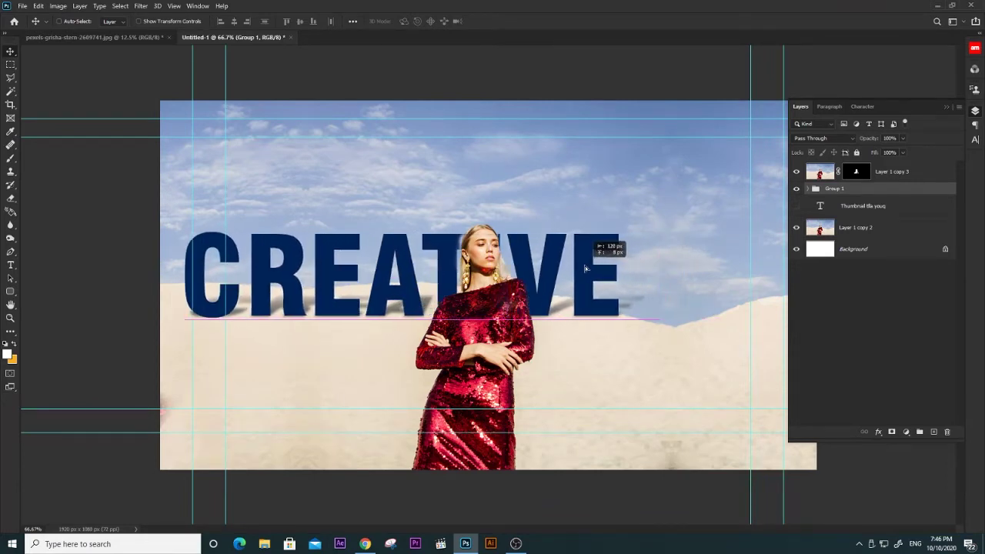
pyautogui.moveTo(584, 266)
pyautogui.mouseDown()
pyautogui.moveTo(616, 255)
pyautogui.moveTo(603, 261)
pyautogui.mouseUp()
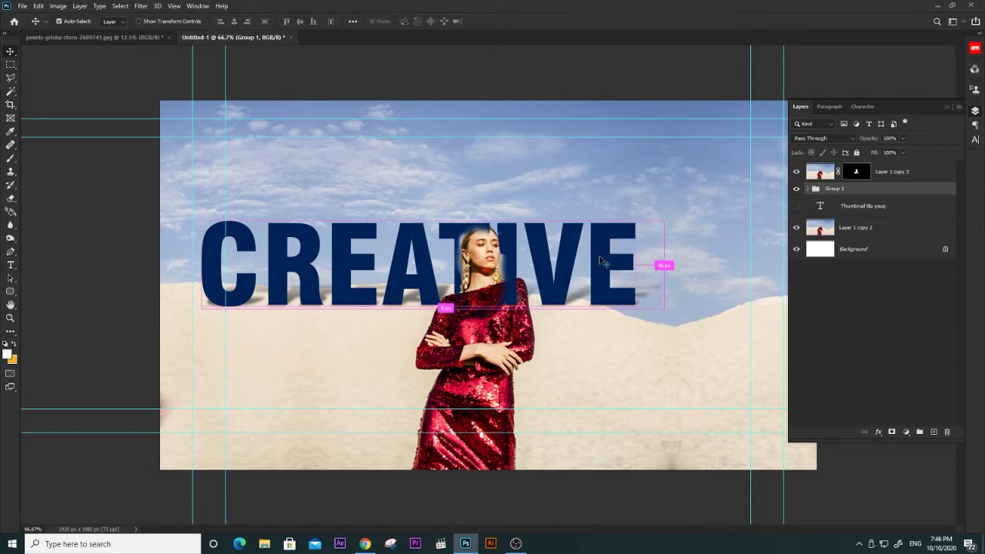
pyautogui.hotkey('ctrl', 't')
pyautogui.moveTo(660, 223); pyautogui.dragTo(618, 250)
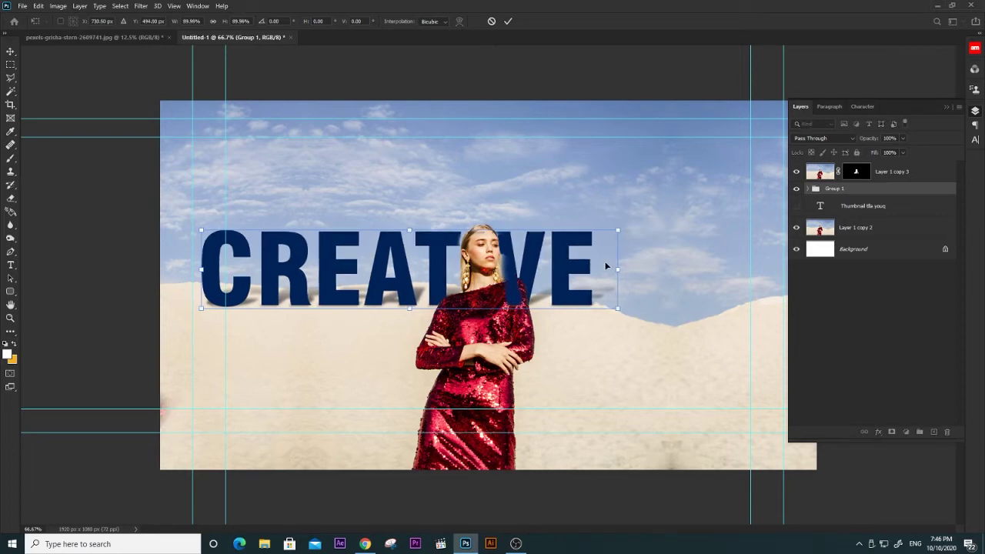
pyautogui.press('Return')
# Paint the Layer 1 copy 3 mask so the navy letter covers the forehead and the hair edge shows.
pyautogui.hotkey('ctrl', '+')
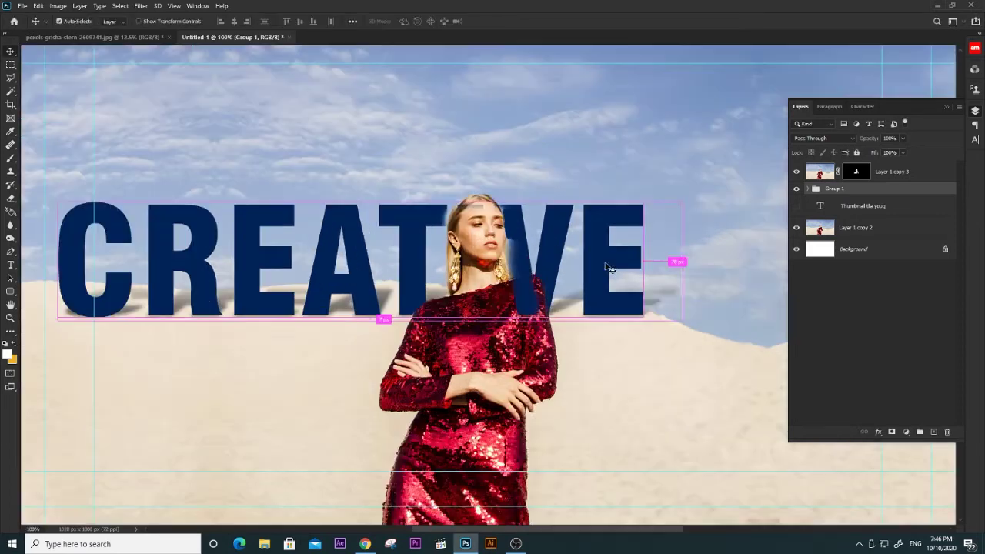
pyautogui.hotkey('ctrl', '+')
pyautogui.moveTo(504, 249); pyautogui.dragTo(535, 254)
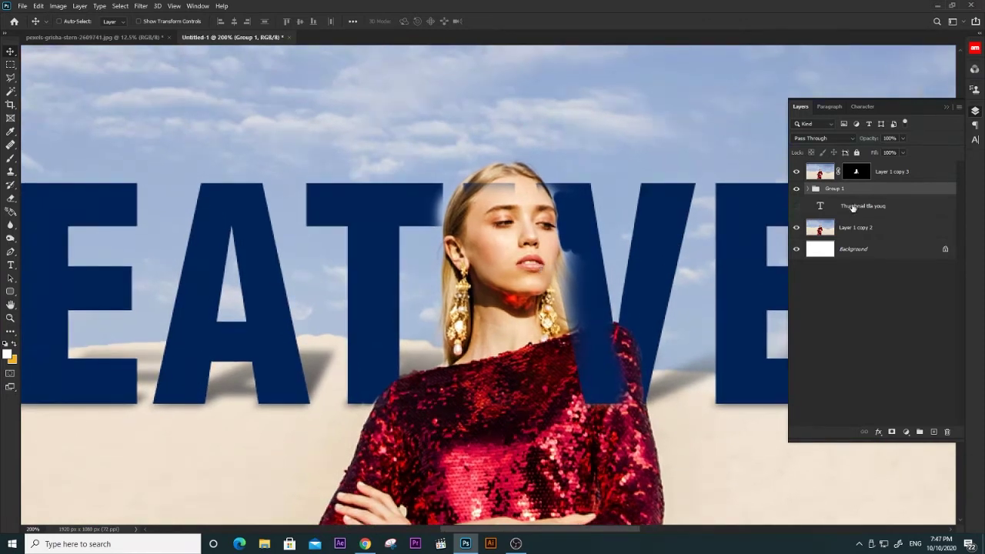
pyautogui.click(852, 176)
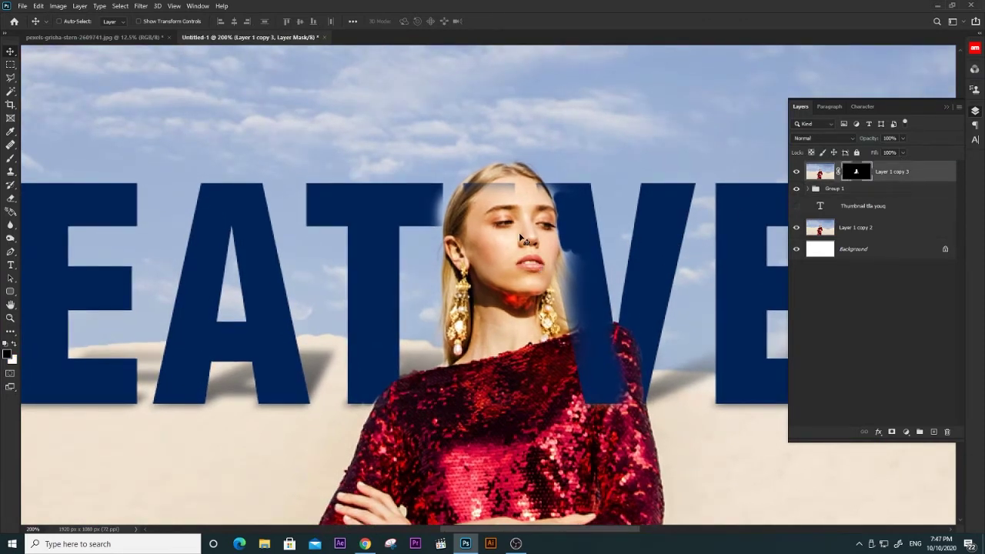
pyautogui.press('b')
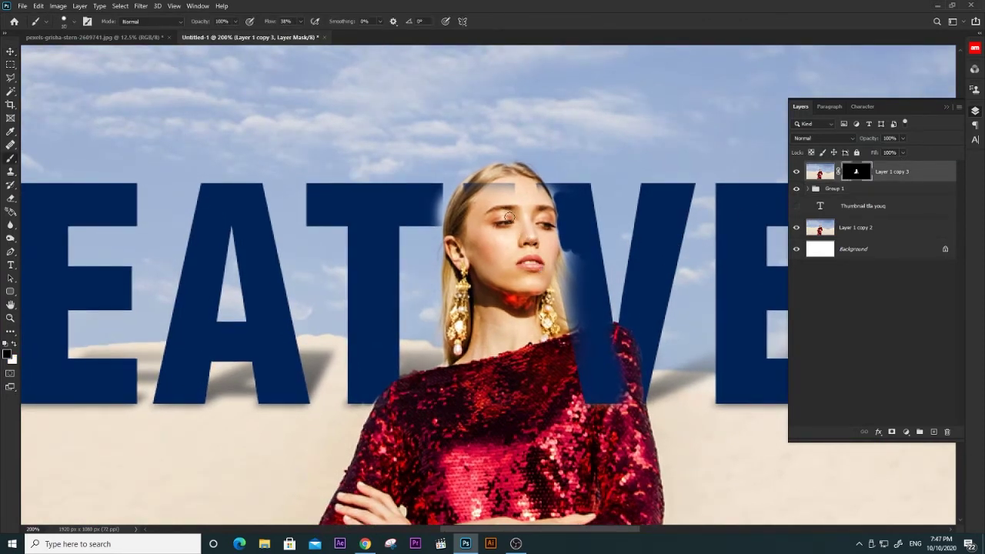
pyautogui.moveTo(511, 193); pyautogui.dragTo(466, 198)
pyautogui.press('x')
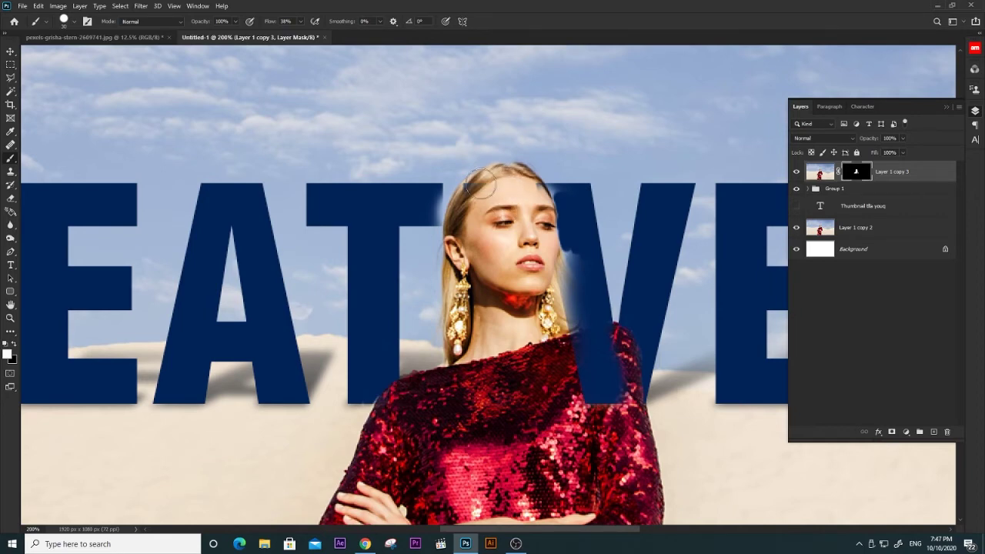
pyautogui.moveTo(530, 188)
pyautogui.mouseDown()
pyautogui.moveTo(549, 298)
pyautogui.moveTo(568, 318)
pyautogui.moveTo(528, 302)
pyautogui.mouseUp()
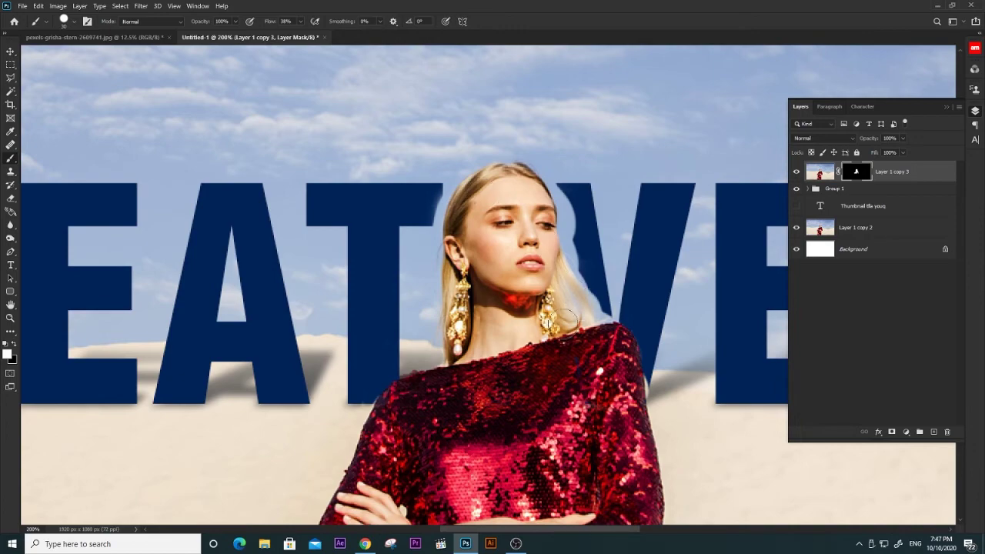
# Zoom in close on the woman's face and switch to the Pen tool.
pyautogui.hotkey('ctrl', '-')
pyautogui.hotkey('ctrl', '-')
pyautogui.hotkey('ctrl', '-')
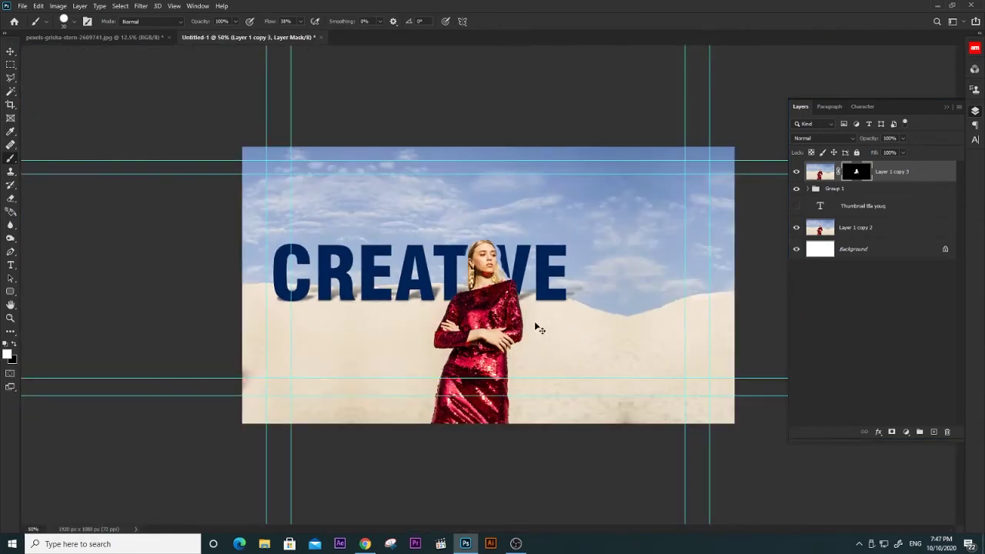
pyautogui.hotkey('ctrl', '+')
pyautogui.hotkey('ctrl', '+')
pyautogui.hotkey('ctrl', '+')
pyautogui.hotkey('ctrl', '+')
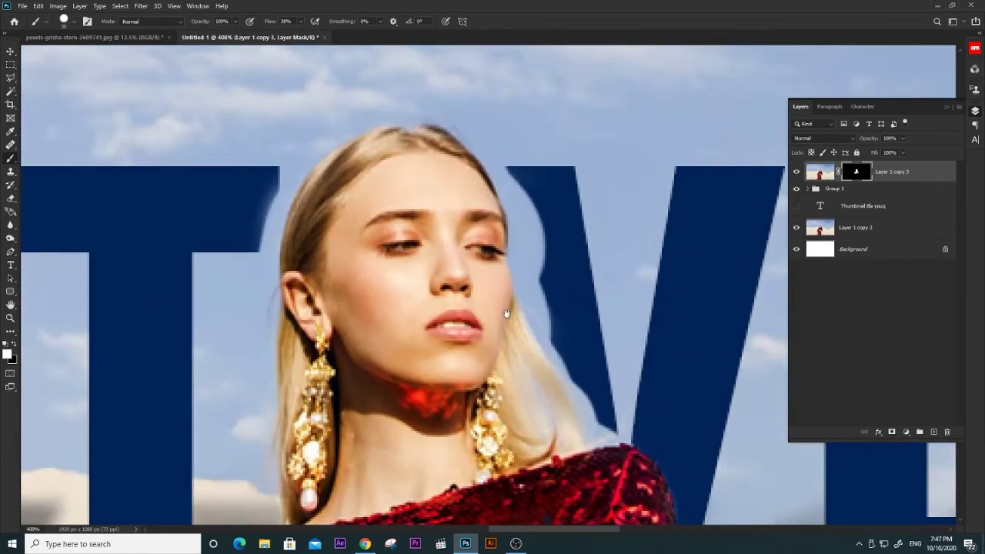
pyautogui.hotkey('ctrl', '+')
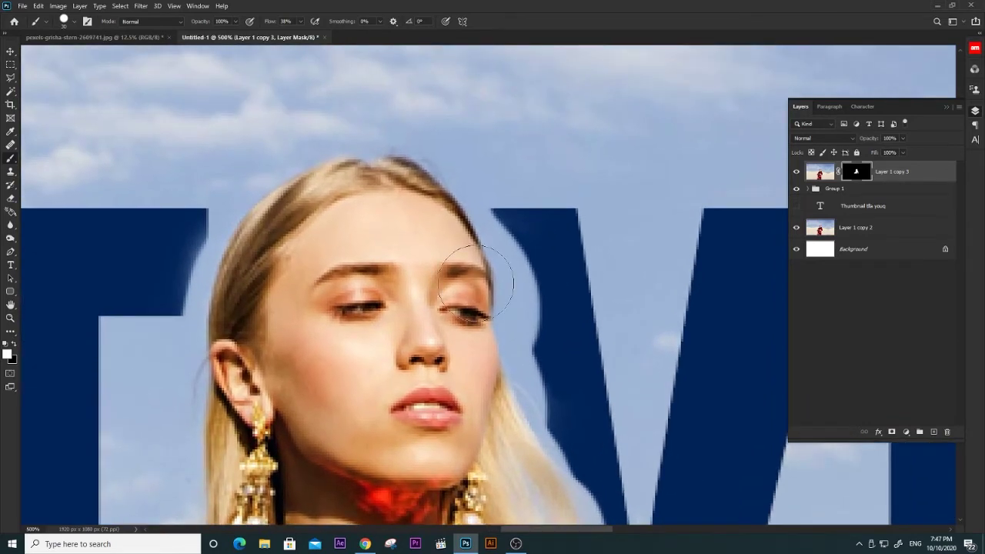
pyautogui.press('p')
pyautogui.scroll(2, 530, 93)
# Place Pen anchors from above the head down along the hair edge.
pyautogui.click(457, 126)
pyautogui.click(443, 164)
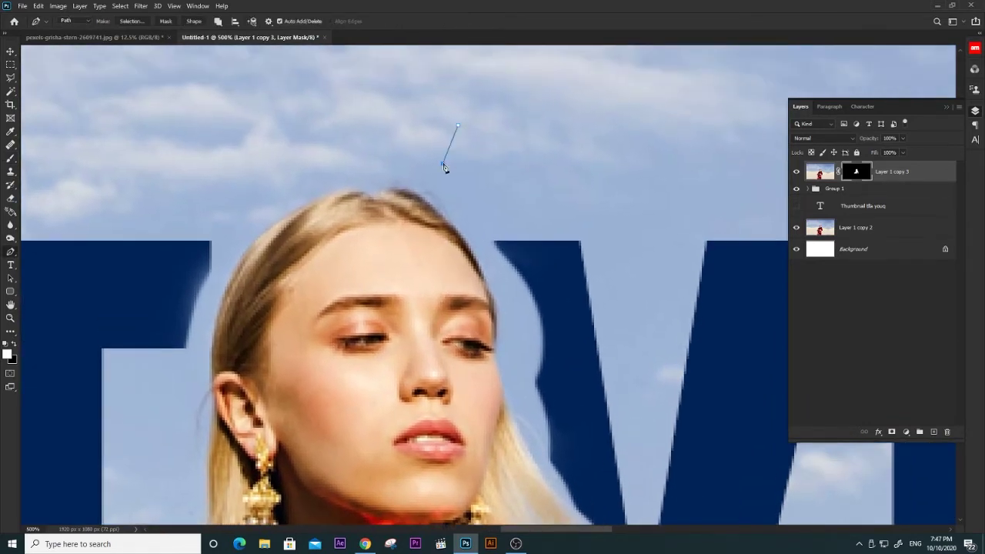
pyautogui.moveTo(468, 250); pyautogui.dragTo(469, 214)
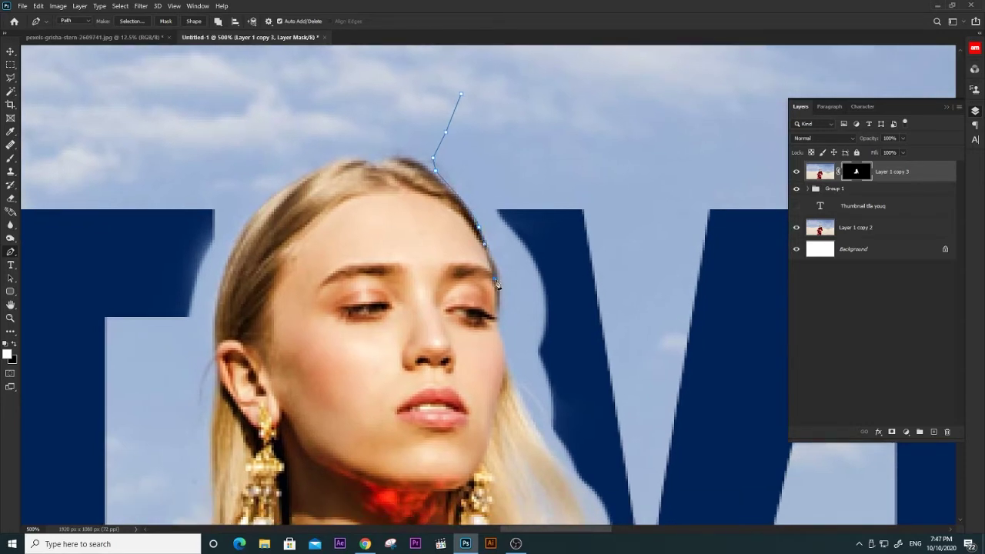
pyautogui.scroll(-2, 496, 284)
pyautogui.scroll(-2, 506, 253)
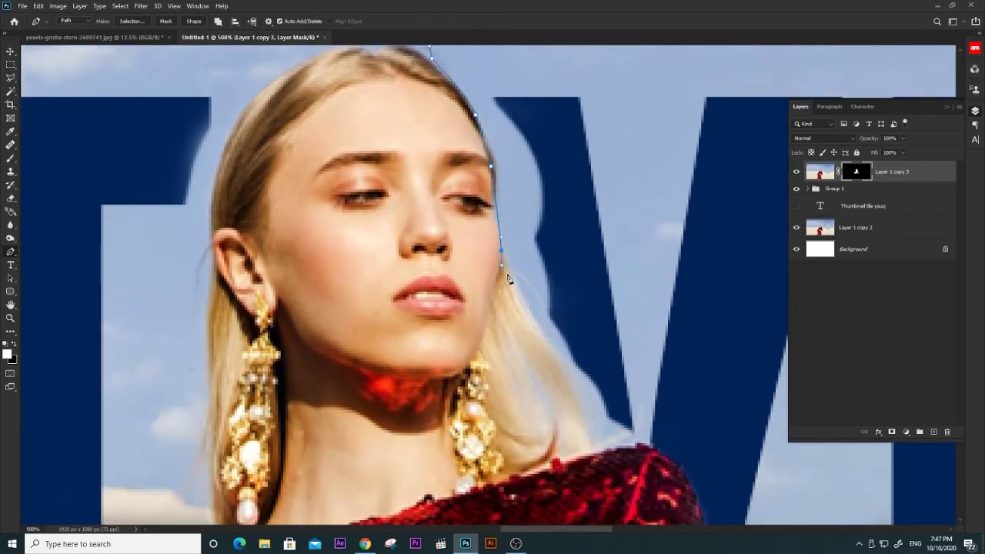
pyautogui.click(512, 284)
pyautogui.scroll(-2, 512, 284)
pyautogui.hscroll(2, 512, 284)
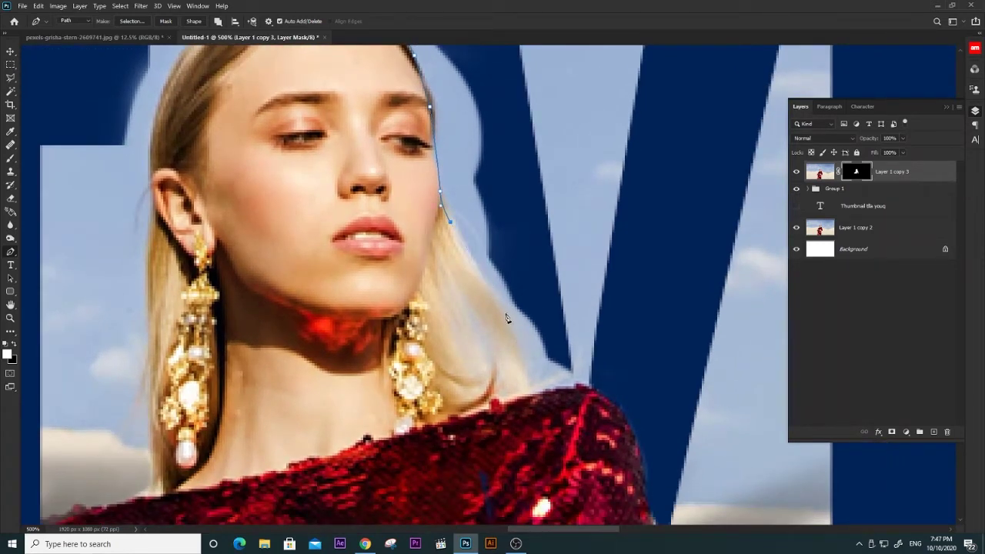
pyautogui.moveTo(521, 373); pyautogui.dragTo(529, 394)
# Close the path up through the sky and choose Make Selection from its context menu.
pyautogui.scroll(4, 608, 396)
pyautogui.click(582, 260)
pyautogui.click(578, 143)
pyautogui.scroll(1, 477, 108)
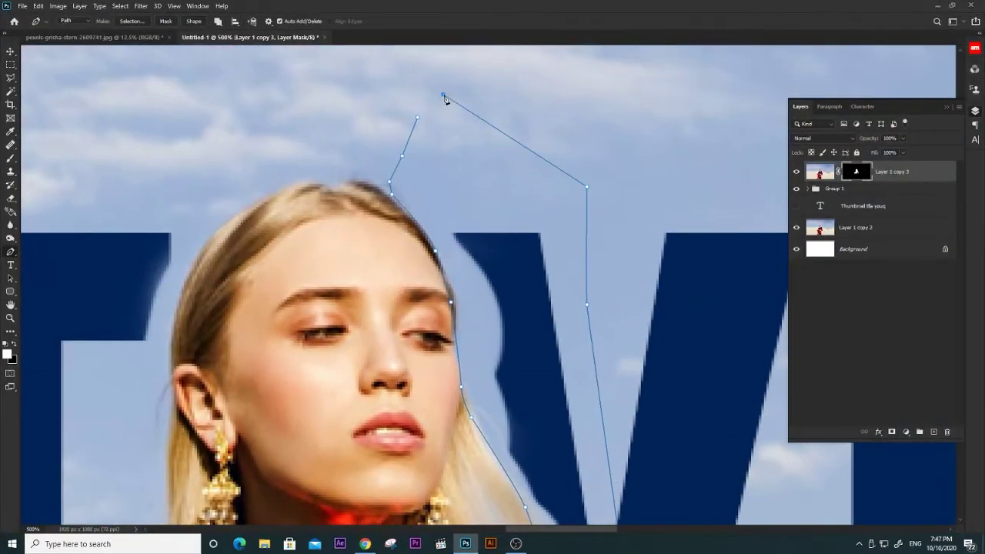
pyautogui.rightClick(449, 136)
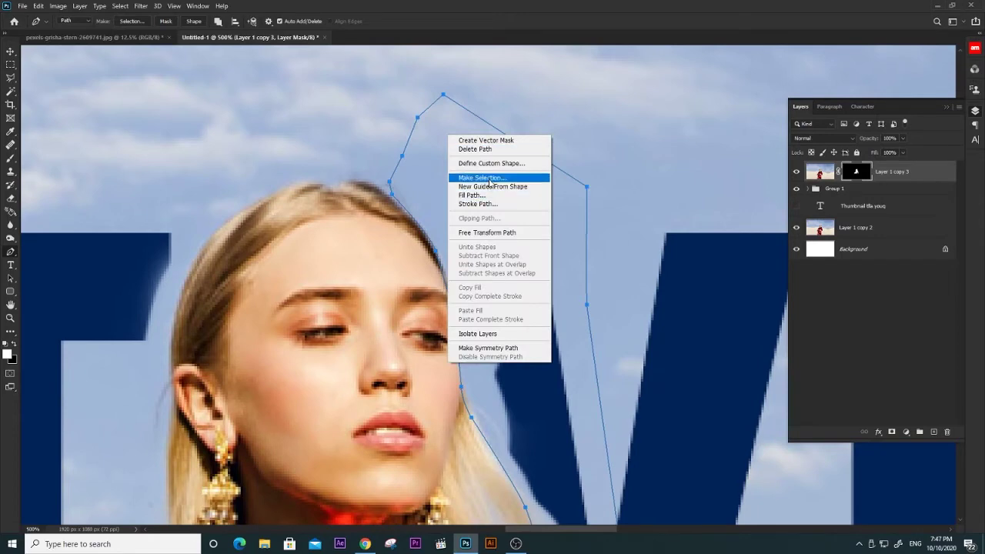
pyautogui.click(489, 182)
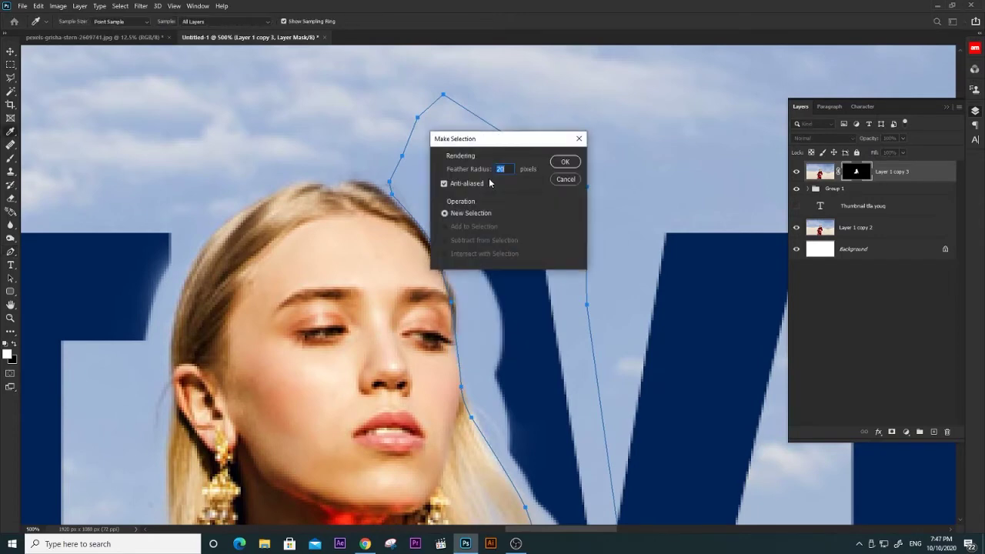
# Confirm the selection and paint black on the mask to restore the navy letter beside the hair.
pyautogui.press('Return')
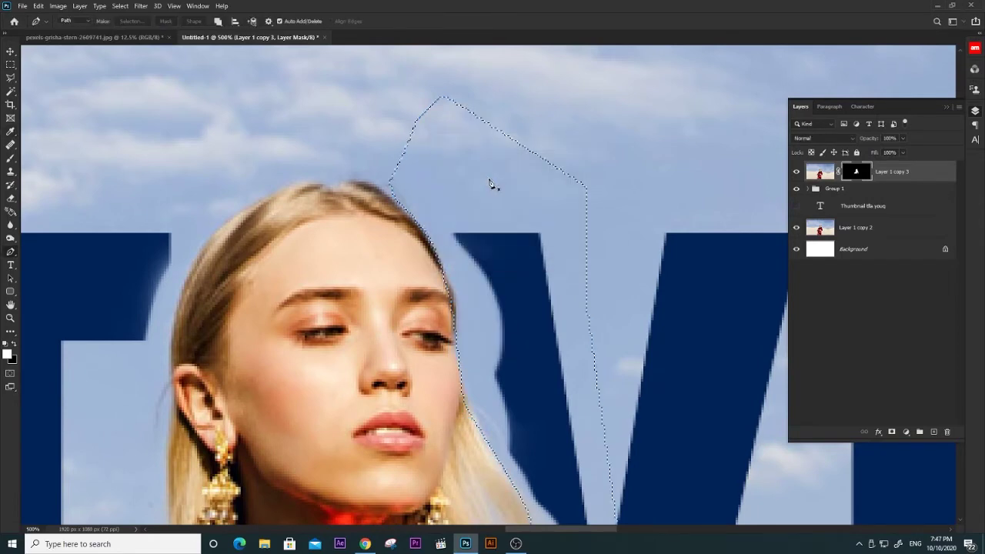
pyautogui.press('b')
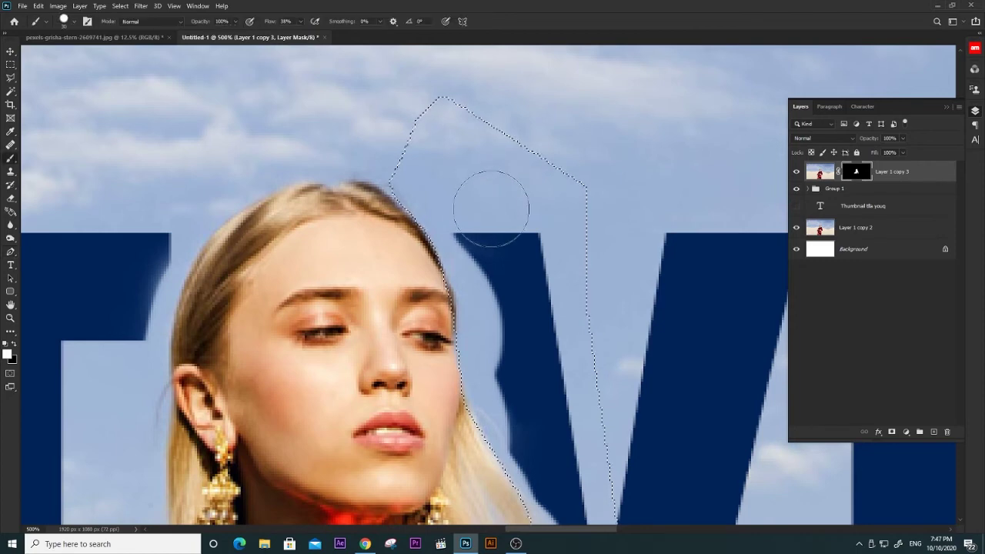
pyautogui.moveTo(467, 220)
pyautogui.mouseDown()
pyautogui.moveTo(463, 244)
pyautogui.moveTo(492, 266)
pyautogui.moveTo(462, 260)
pyautogui.mouseUp()
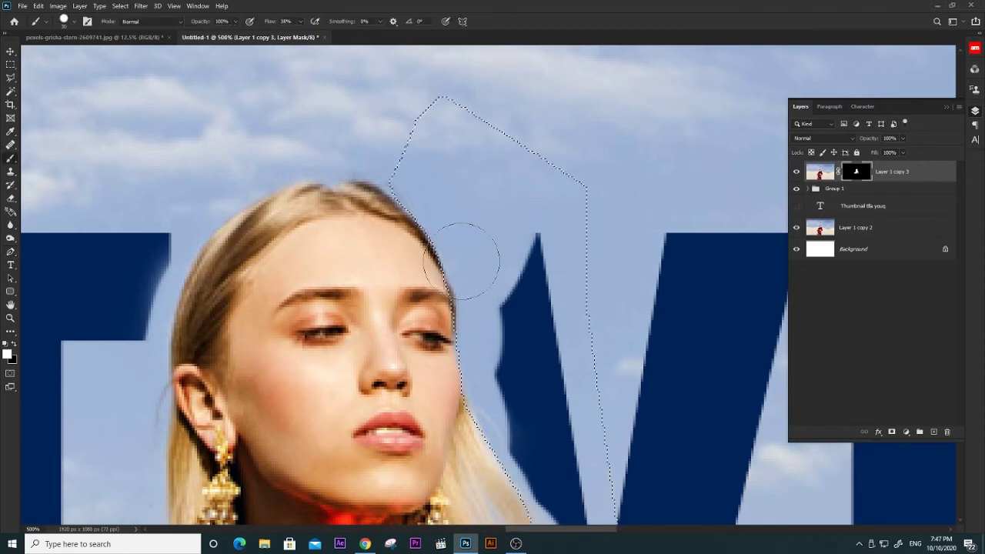
pyautogui.press('x')
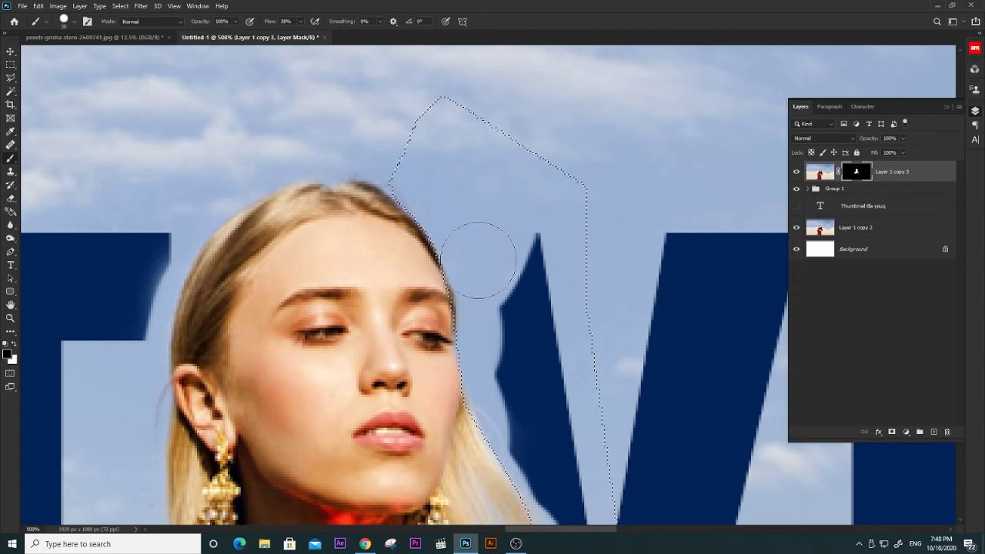
pyautogui.moveTo(478, 258)
pyautogui.mouseDown()
pyautogui.moveTo(510, 242)
pyautogui.moveTo(457, 255)
pyautogui.moveTo(495, 351)
pyautogui.moveTo(435, 242)
pyautogui.mouseUp()
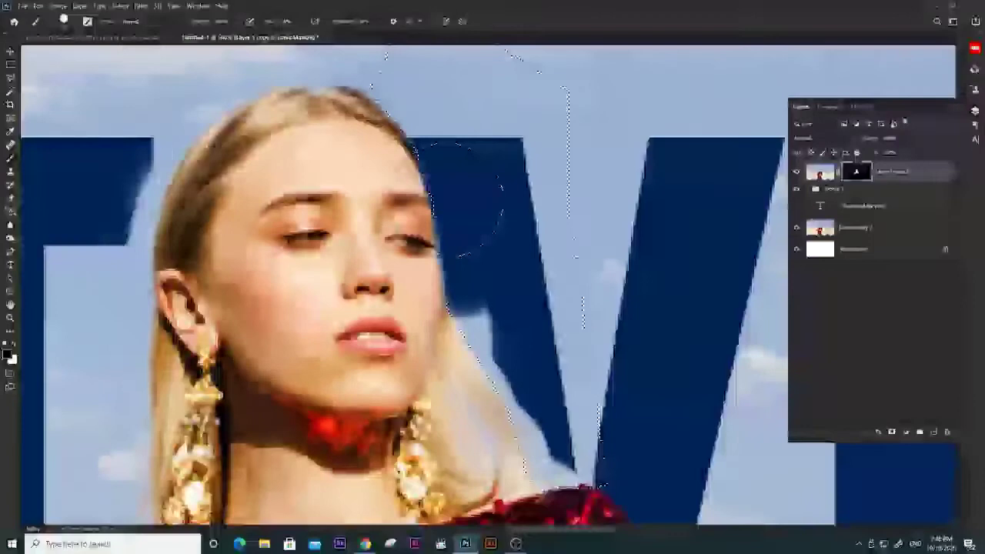
pyautogui.moveTo(462, 198)
pyautogui.mouseDown()
pyautogui.moveTo(505, 377)
pyautogui.moveTo(539, 417)
pyautogui.moveTo(504, 389)
pyautogui.mouseUp()
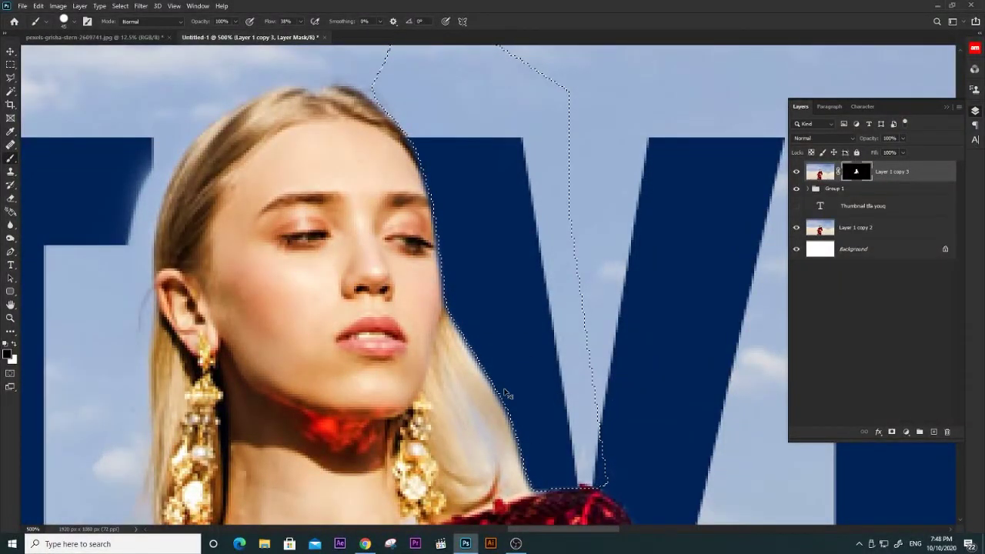
# Bring the T beside the hair into view and check the layers under that spot.
pyautogui.hotkey('ctrl', '-')
pyautogui.moveTo(281, 285); pyautogui.dragTo(392, 283)
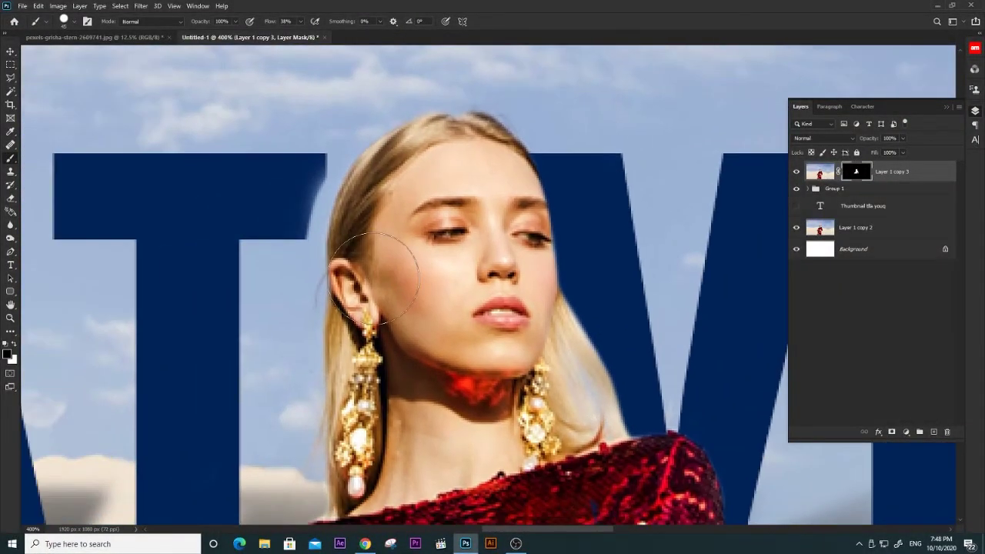
pyautogui.hotkey('ctrl', '-')
pyautogui.hotkey('ctrl', '+')
pyautogui.press('v')
pyautogui.rightClick(450, 262)
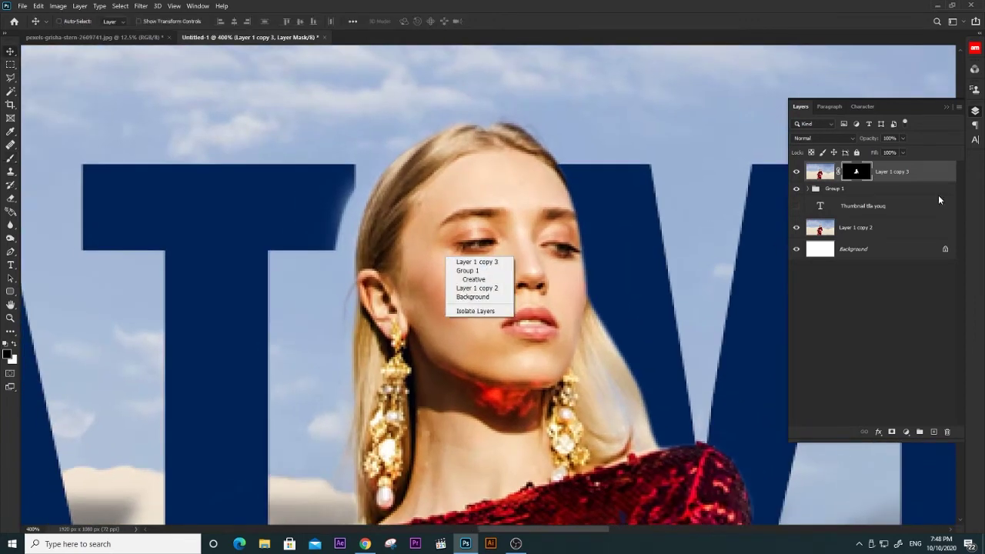
pyautogui.click(860, 178)
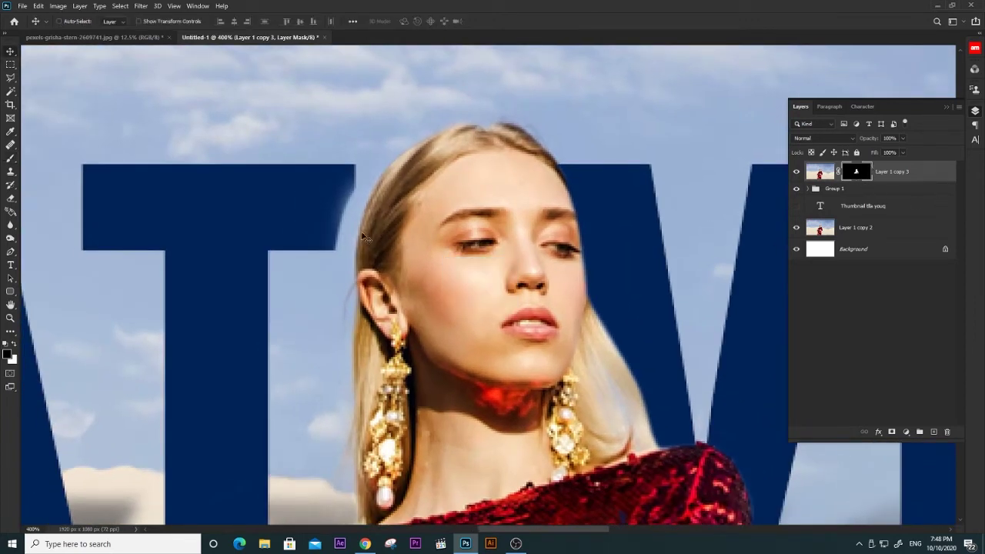
# Sharpen the T's faded top-right edge with a smaller brush, then view the whole thumbnail.
pyautogui.press('b')
pyautogui.press('[')
pyautogui.press('[')
pyautogui.press('[')
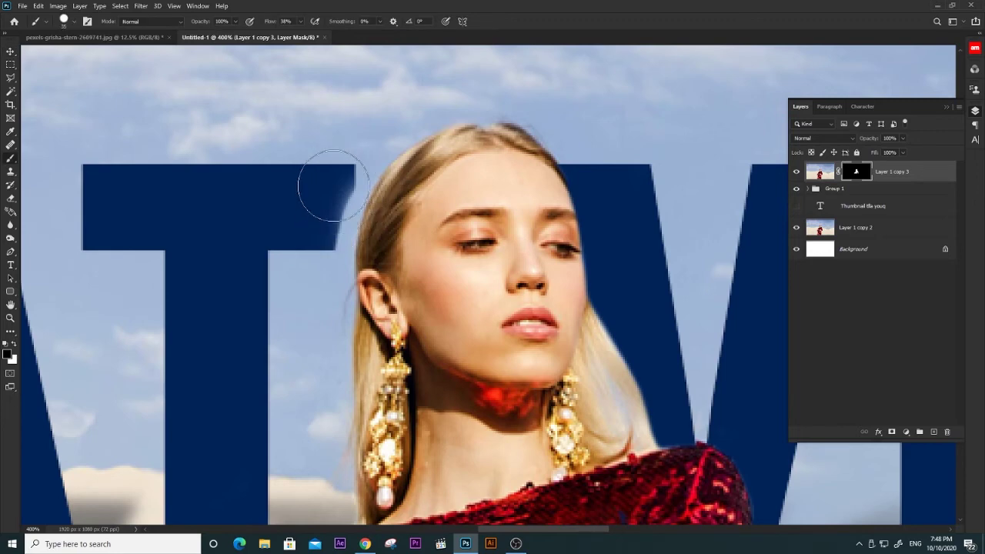
pyautogui.press('[')
pyautogui.press('[')
pyautogui.moveTo(338, 231)
pyautogui.mouseDown()
pyautogui.moveTo(343, 185)
pyautogui.moveTo(331, 264)
pyautogui.mouseUp()
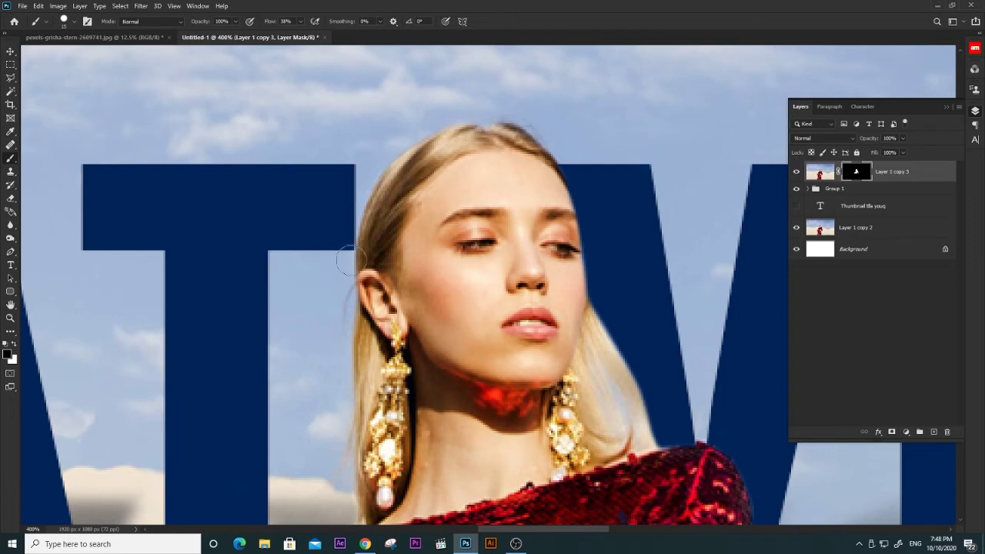
pyautogui.hotkey('ctrl', '-')
pyautogui.hotkey('ctrl', '-')
pyautogui.hotkey('ctrl', '-')
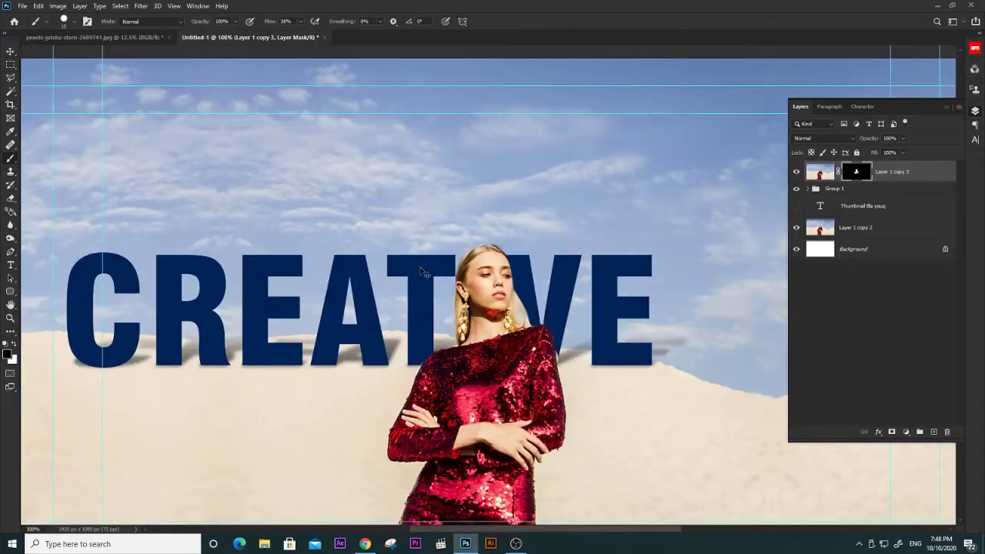
pyautogui.hotkey('ctrl', '-')
pyautogui.hotkey('ctrl', '-')
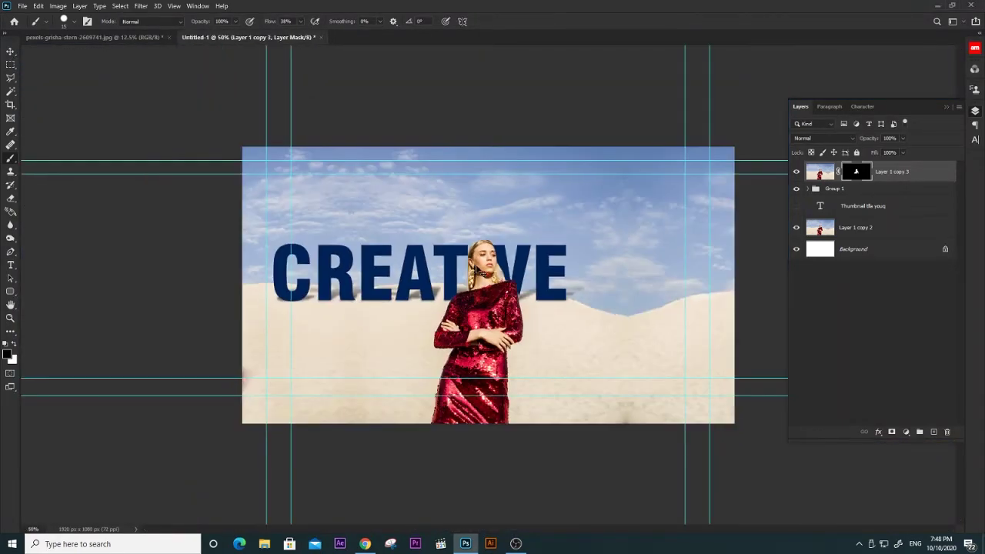
# Show the hidden Thumbnail text layer, move it to the top and position it below CREATIVE.
pyautogui.press('v')
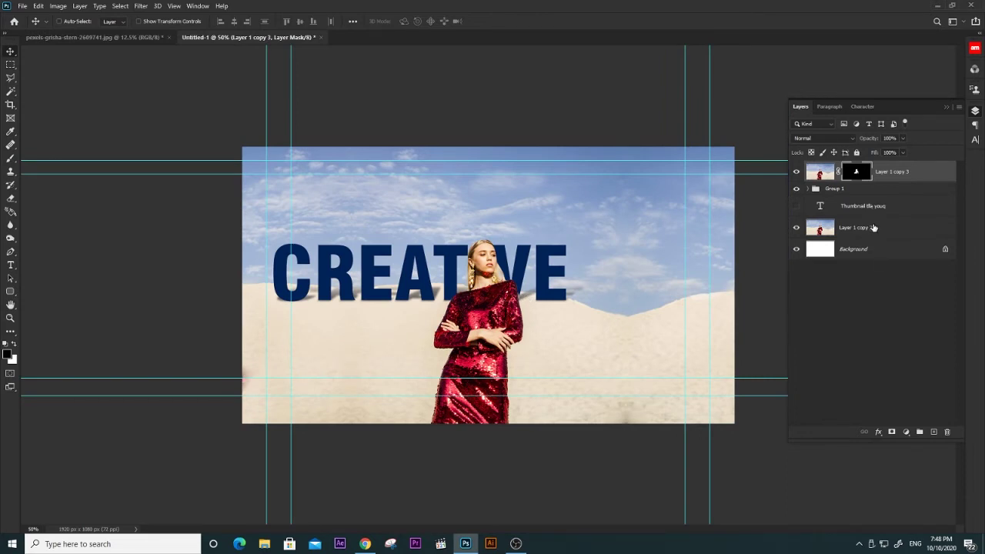
pyautogui.click(817, 209)
pyautogui.click(795, 206)
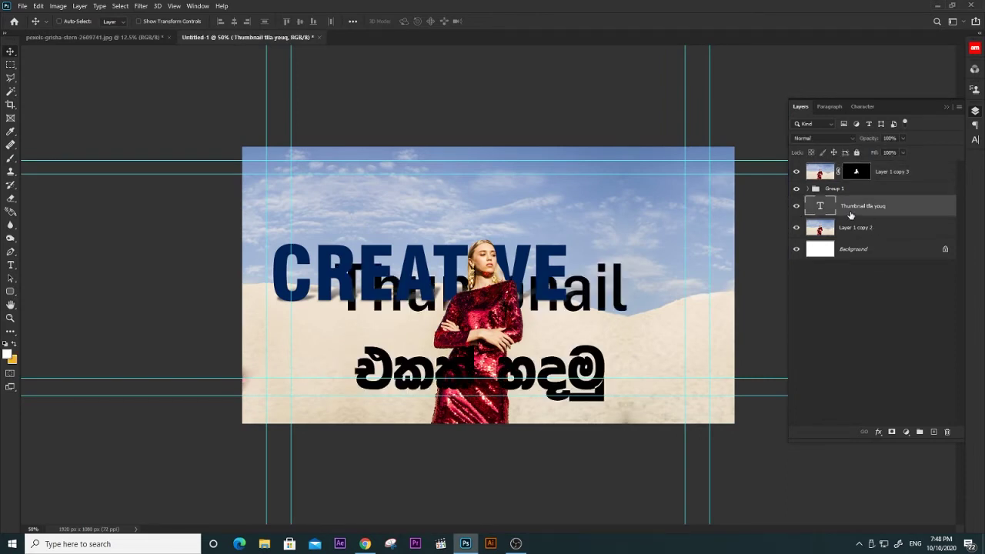
pyautogui.moveTo(850, 215); pyautogui.dragTo(849, 163)
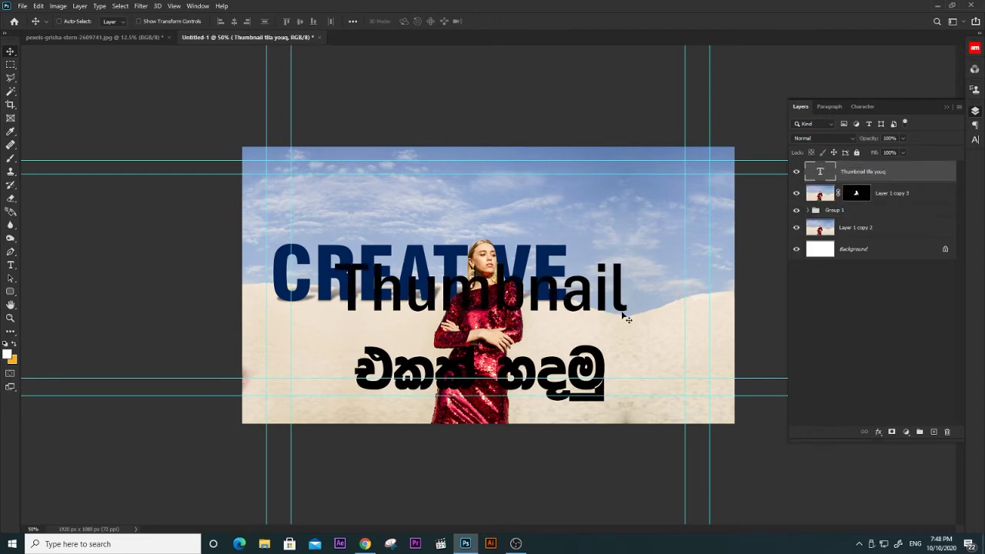
pyautogui.moveTo(582, 311)
pyautogui.mouseDown()
pyautogui.moveTo(565, 373)
pyautogui.moveTo(532, 408)
pyautogui.moveTo(526, 371)
pyautogui.moveTo(537, 389)
pyautogui.moveTo(555, 382)
pyautogui.moveTo(690, 264)
pyautogui.moveTo(501, 359)
pyautogui.moveTo(531, 385)
pyautogui.moveTo(577, 368)
pyautogui.mouseUp()
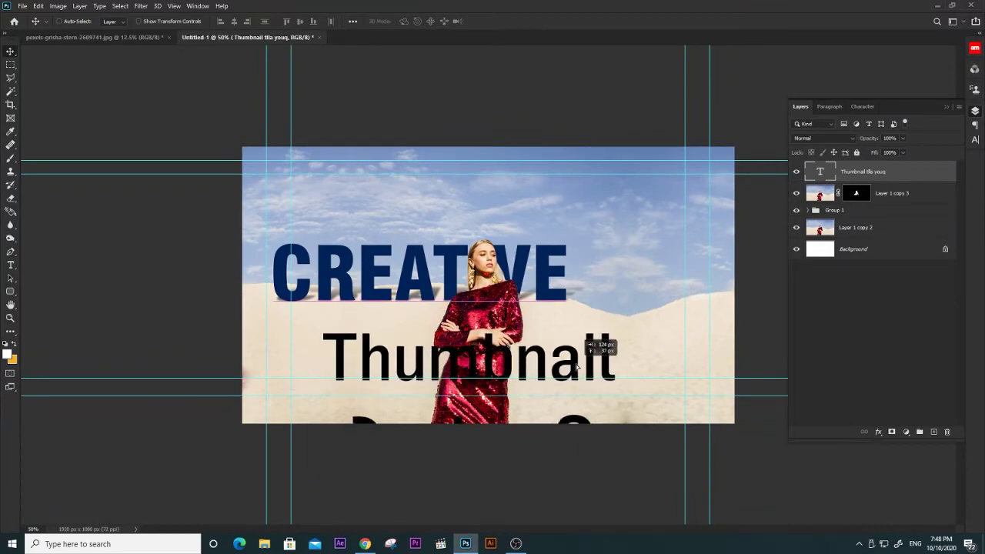
pyautogui.moveTo(577, 367)
pyautogui.mouseDown()
pyautogui.moveTo(539, 339)
pyautogui.moveTo(536, 366)
pyautogui.mouseUp()
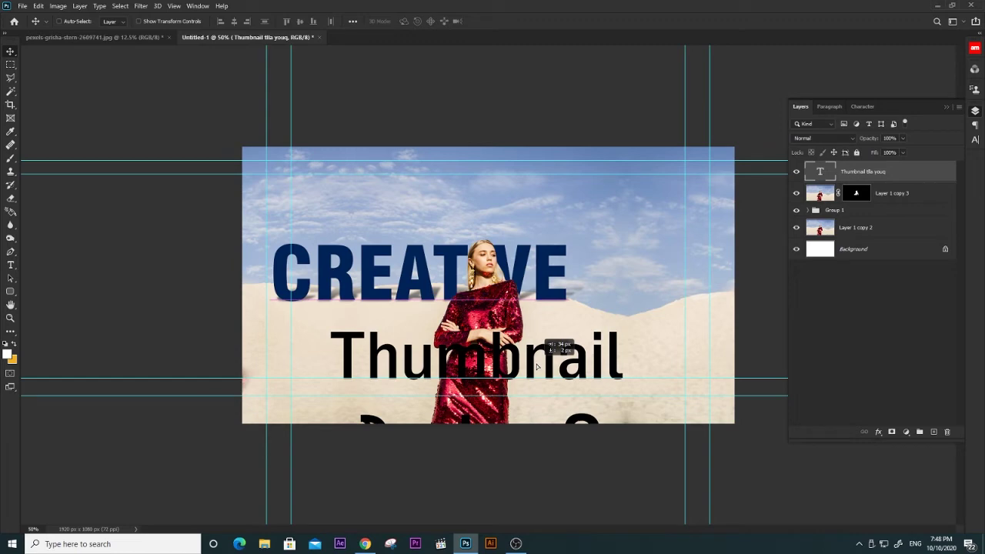
pyautogui.moveTo(536, 367); pyautogui.dragTo(536, 367)
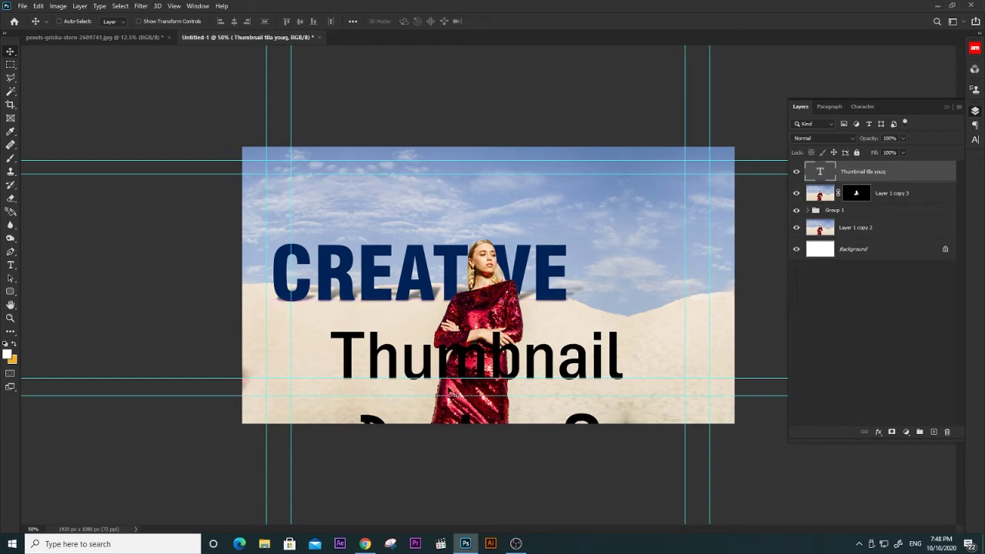
# Move the headline over CREATIVE and delete its Thumbnail line.
pyautogui.moveTo(443, 368); pyautogui.dragTo(449, 241)
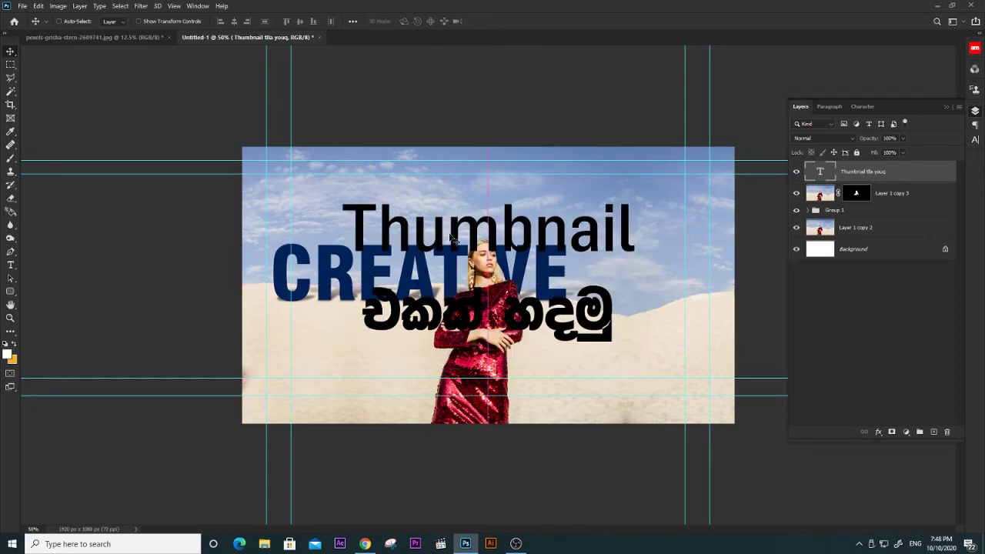
pyautogui.press('t')
pyautogui.moveTo(344, 227); pyautogui.dragTo(642, 229)
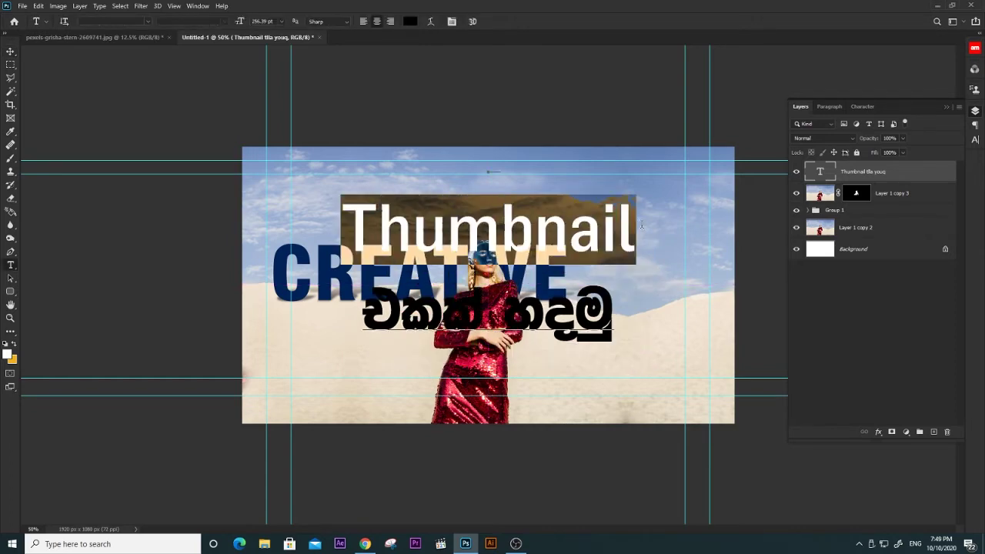
pyautogui.press('BackSpace')
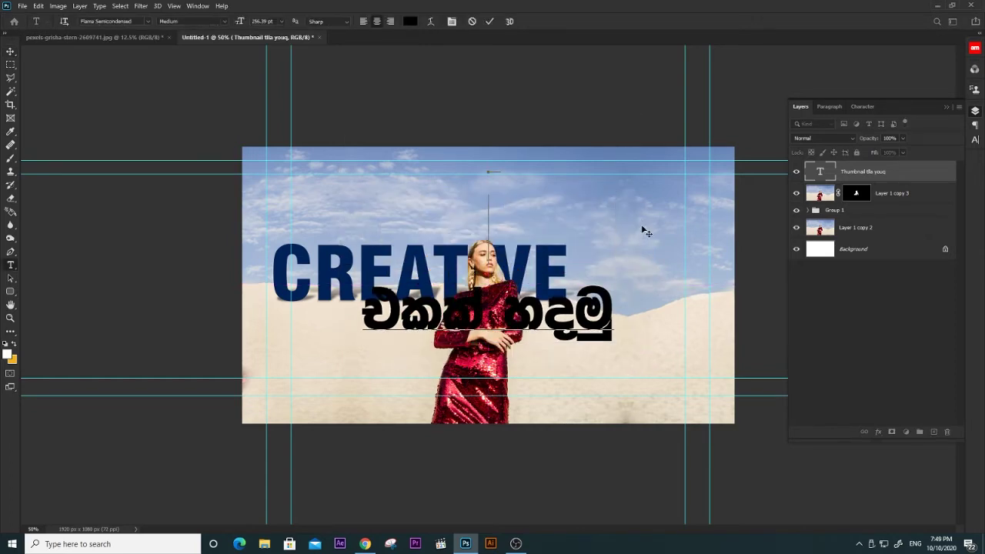
# Commit the text edit and move the Sinhala text up above CREATIVE.
pyautogui.press('Escape')
pyautogui.press('v')
pyautogui.moveTo(585, 303)
pyautogui.mouseDown()
pyautogui.moveTo(637, 153)
pyautogui.moveTo(621, 183)
pyautogui.mouseUp()
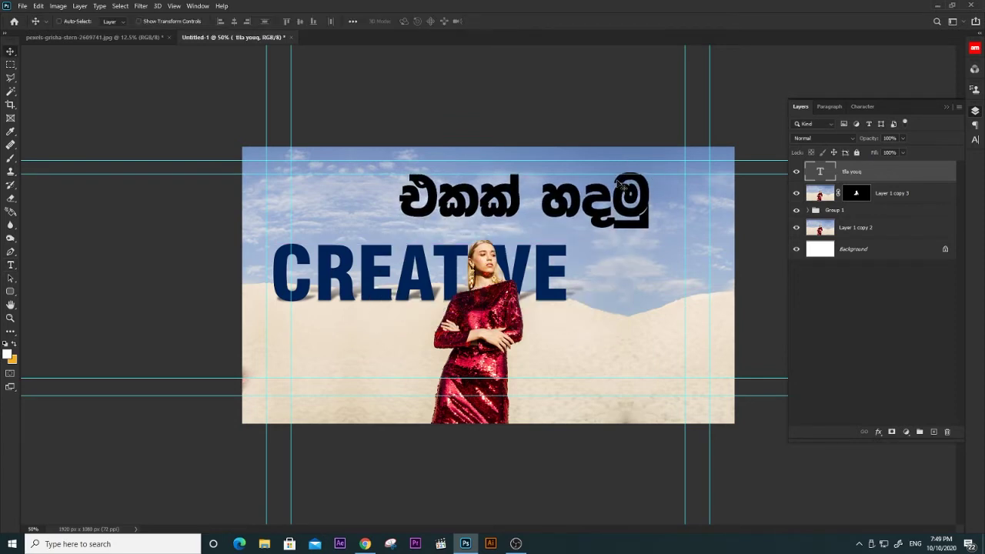
# Add a new text layer reading Thumbnail, centre it and scale it up to about 154%.
pyautogui.press('t')
pyautogui.click(339, 374)
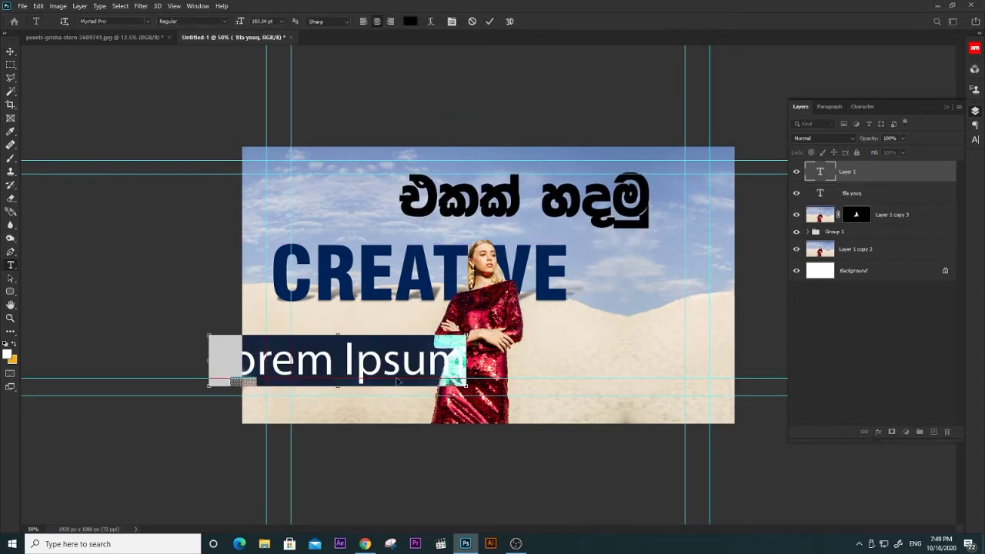
pyautogui.hotkey('ctrl', 'v')
pyautogui.press('Escape')
pyautogui.moveTo(428, 364)
pyautogui.mouseDown()
pyautogui.moveTo(568, 368)
pyautogui.moveTo(650, 318)
pyautogui.mouseUp()
pyautogui.hotkey('ctrl', 't')
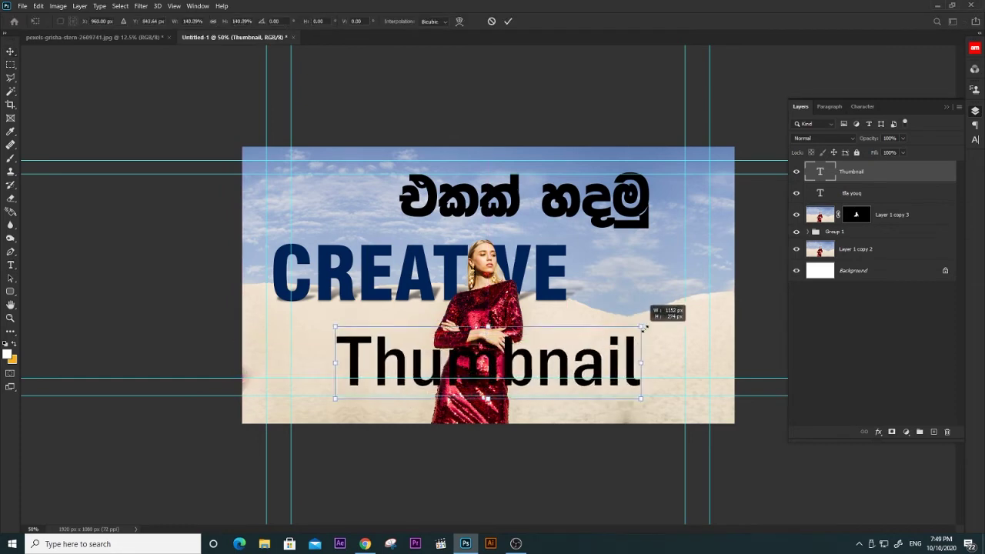
pyautogui.moveTo(589, 369)
pyautogui.mouseDown()
pyautogui.moveTo(587, 358)
pyautogui.moveTo(567, 399)
pyautogui.moveTo(559, 366)
pyautogui.mouseUp()
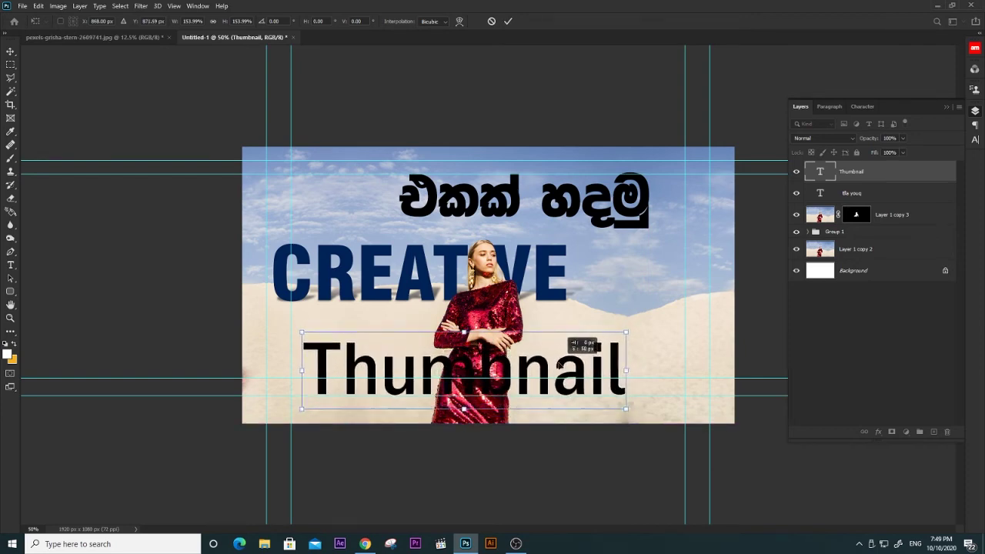
pyautogui.press('Return')
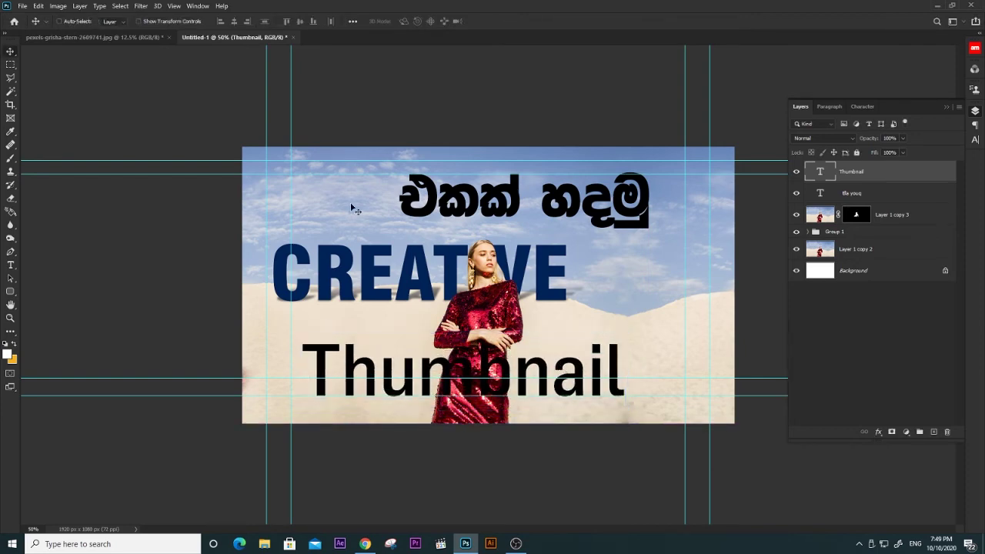
# Set the Thumbnail text to Swis721 BlkCn BT and apply All Caps so it reads THUMBNAIL.
pyautogui.press('t')
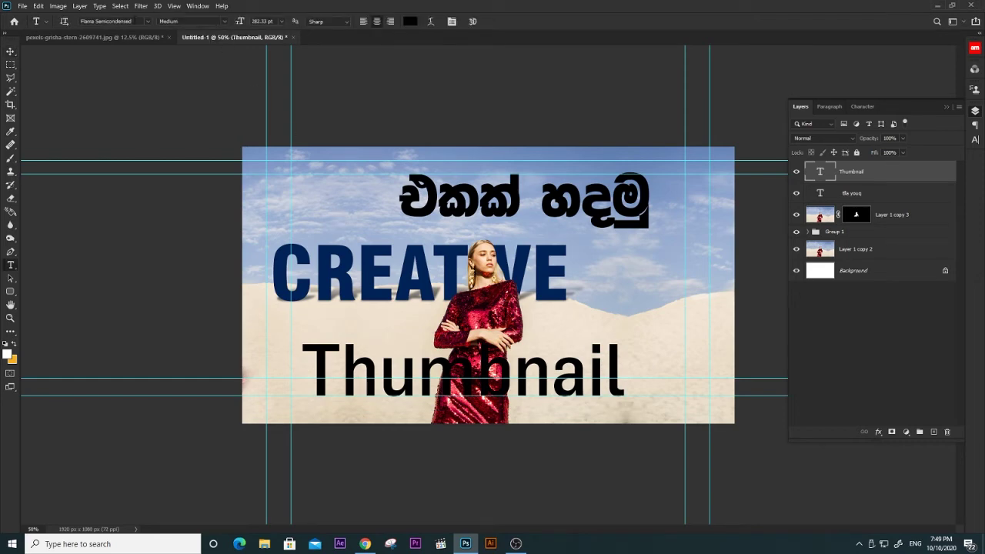
pyautogui.click(106, 21)
pyautogui.write('swi')
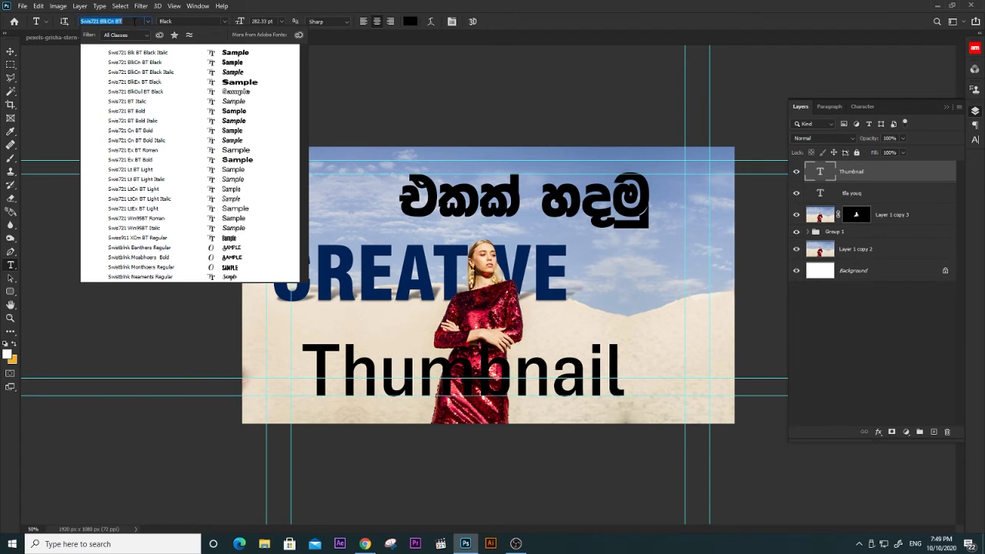
pyautogui.click(183, 62)
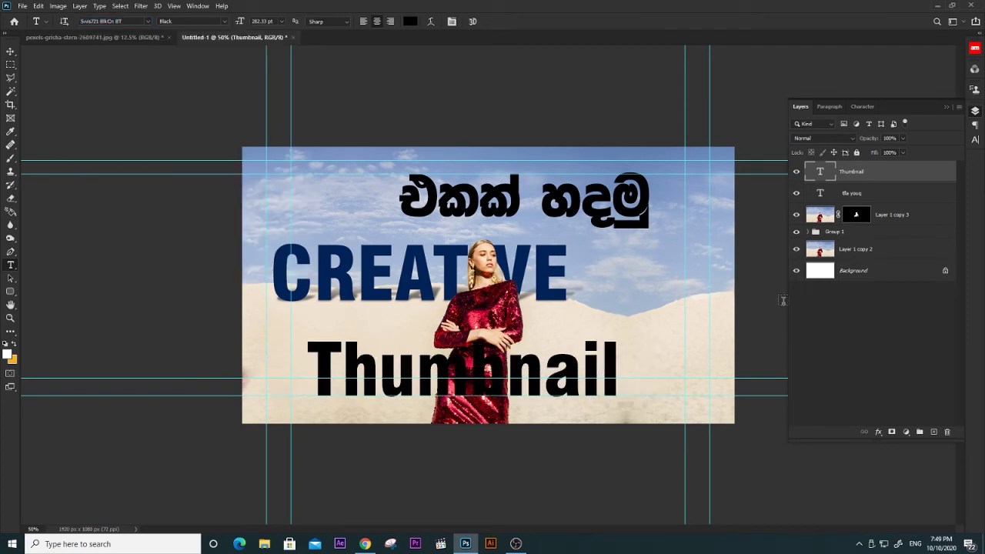
pyautogui.doubleClick(480, 377)
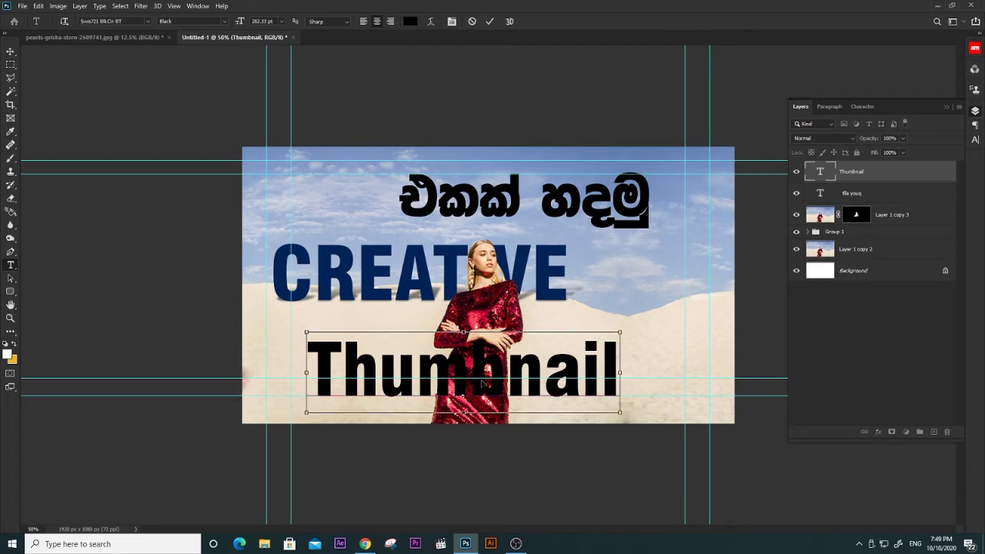
pyautogui.hotkey('ctrl', 't')
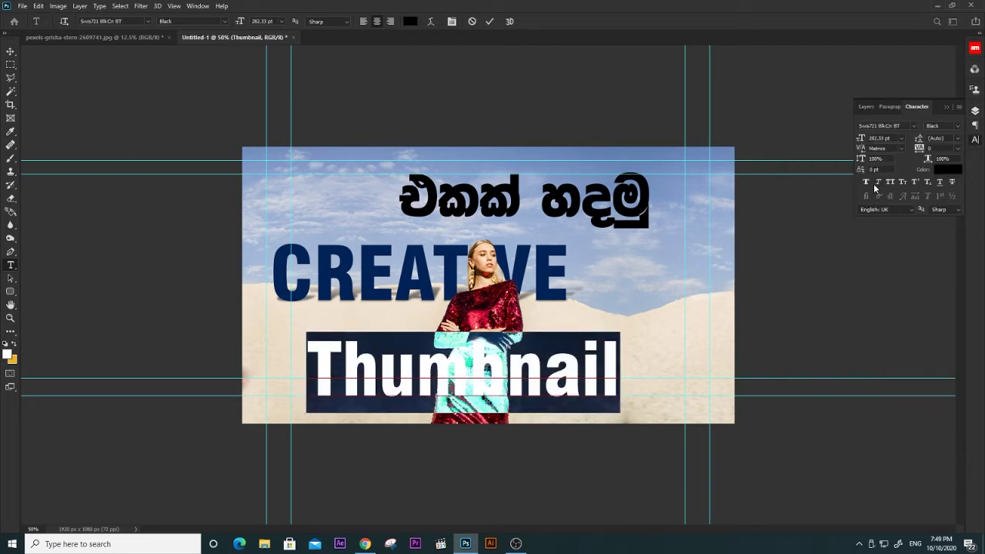
pyautogui.click(889, 183)
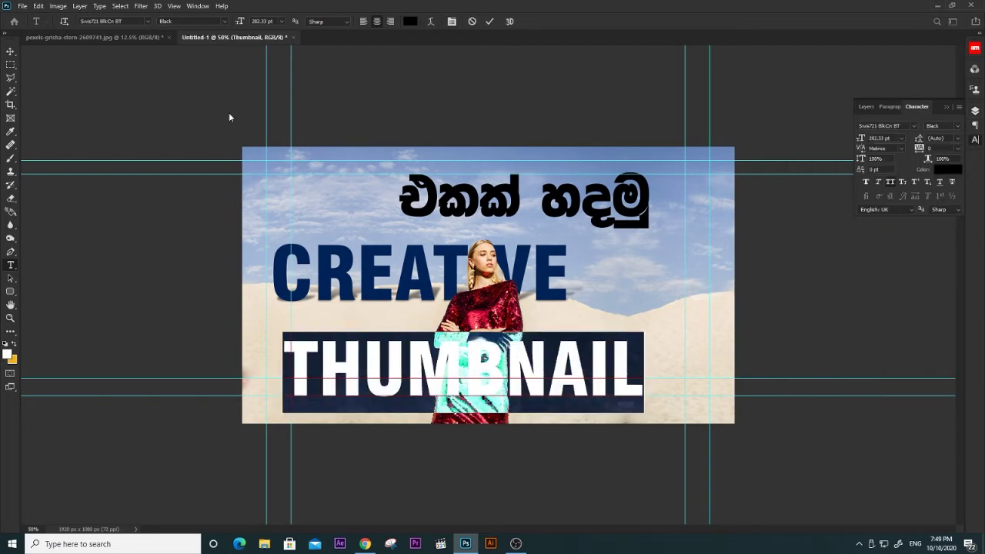
pyautogui.click(11, 51)
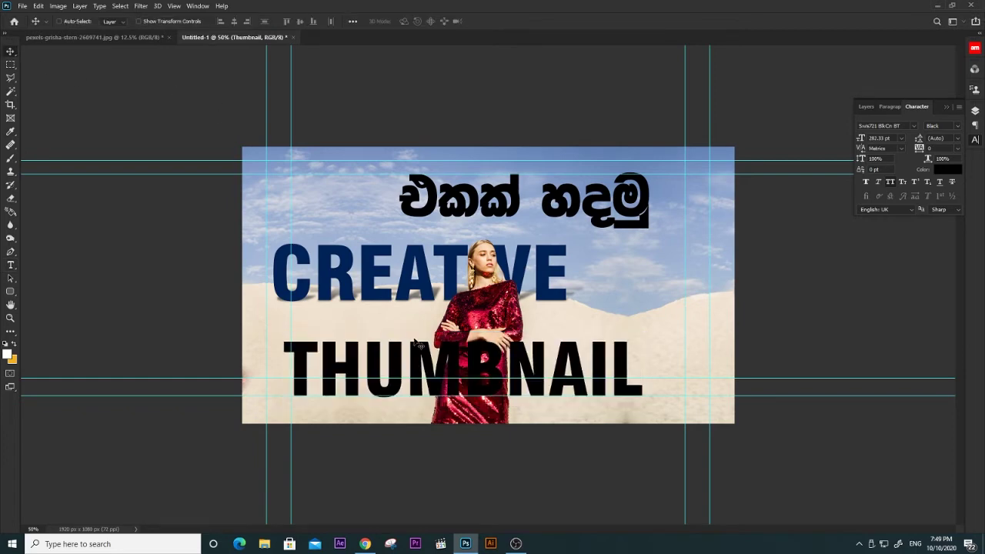
# Shrink THUMBNAIL to about 78% and nudge it slightly left and up.
pyautogui.moveTo(416, 346); pyautogui.dragTo(398, 347)
pyautogui.hotkey('ctrl', 't')
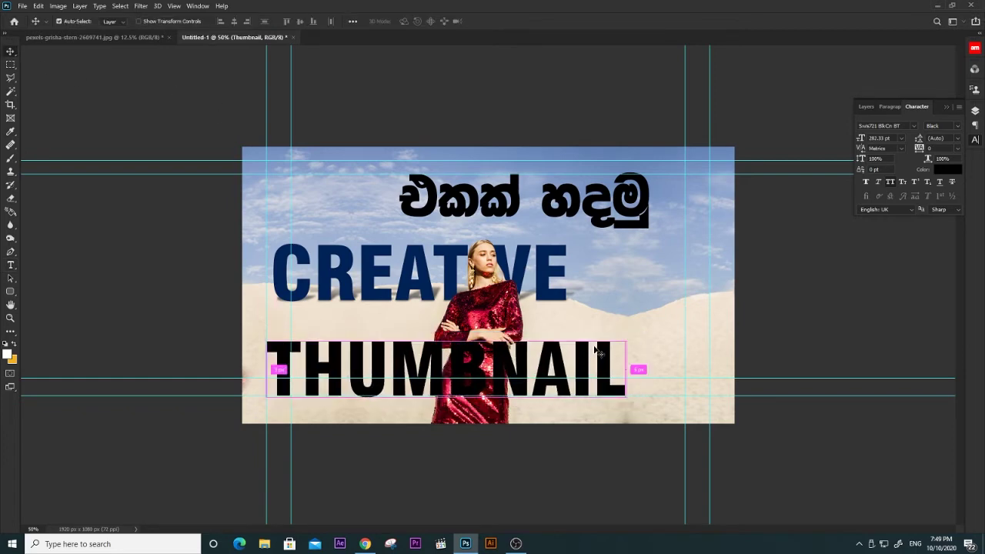
pyautogui.moveTo(625, 336); pyautogui.dragTo(545, 353)
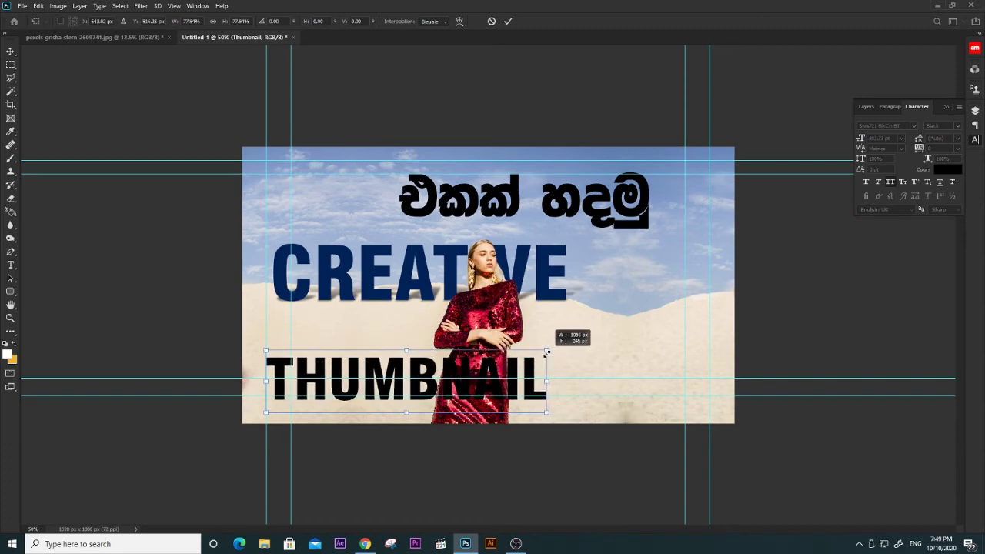
pyautogui.moveTo(494, 390); pyautogui.dragTo(494, 385)
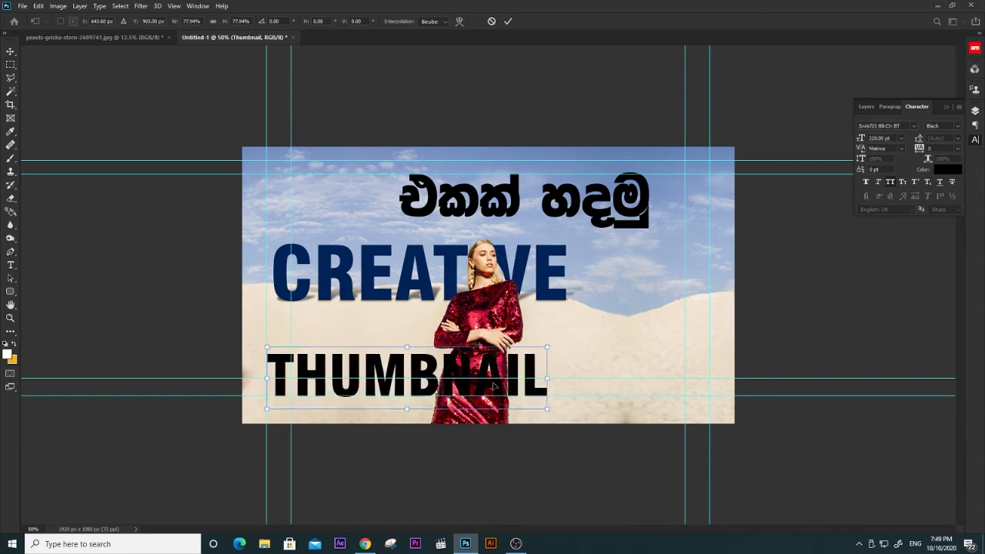
pyautogui.press('Return')
# Select the Sinhala text layer, move it toward THUMBNAIL and remove one character from it.
pyautogui.rightClick(486, 192)
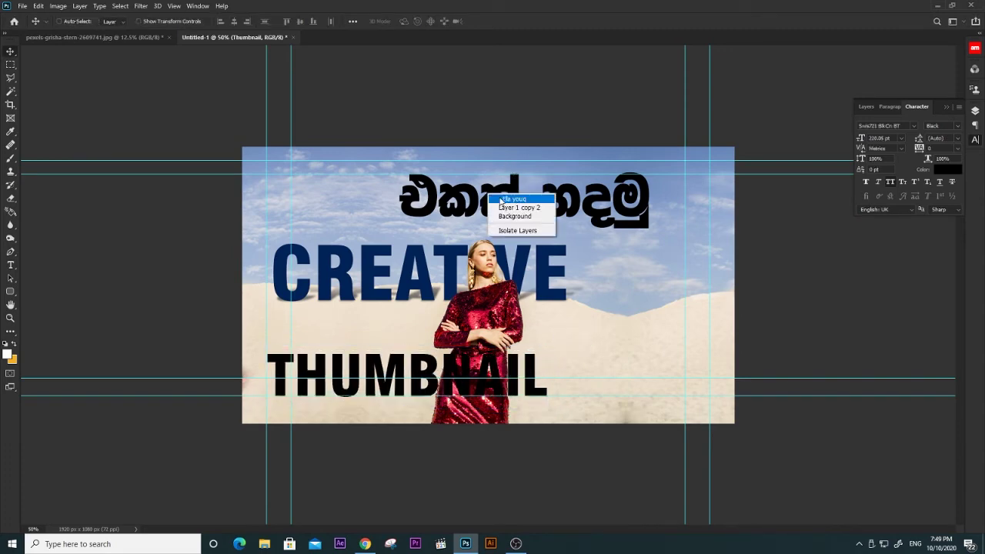
pyautogui.click(501, 198)
pyautogui.moveTo(500, 201)
pyautogui.mouseDown()
pyautogui.moveTo(674, 337)
pyautogui.moveTo(662, 379)
pyautogui.mouseUp()
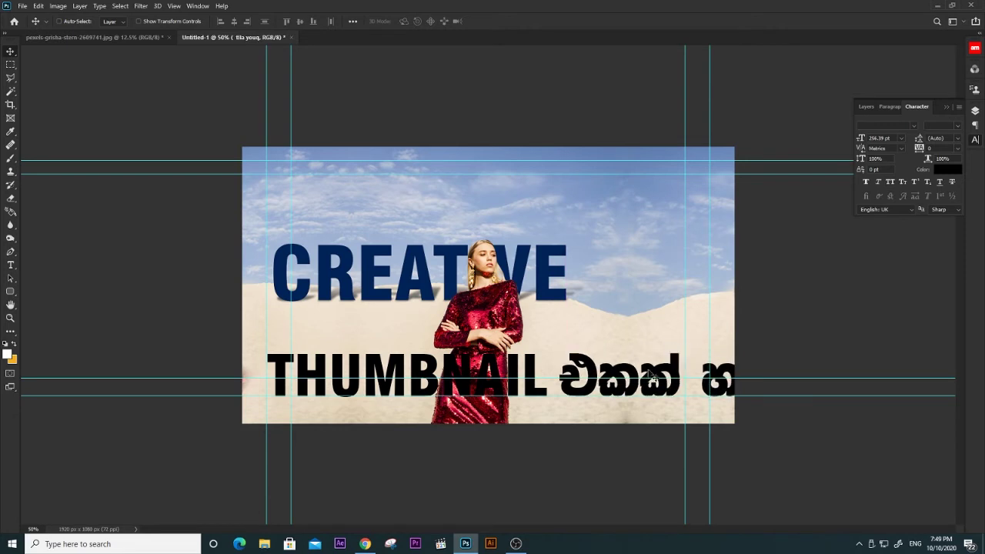
pyautogui.hotkey('ctrl', 't')
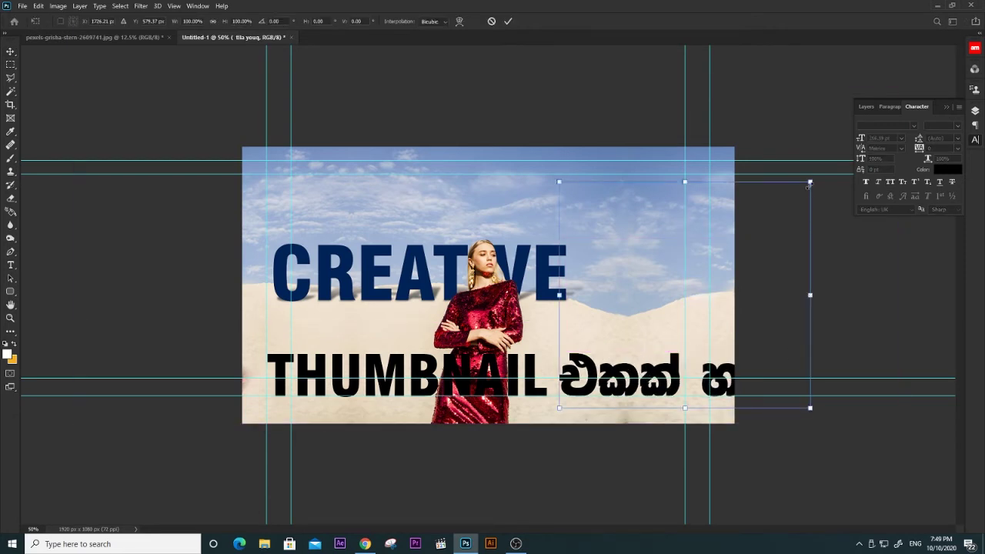
pyautogui.press('Return')
pyautogui.press('t')
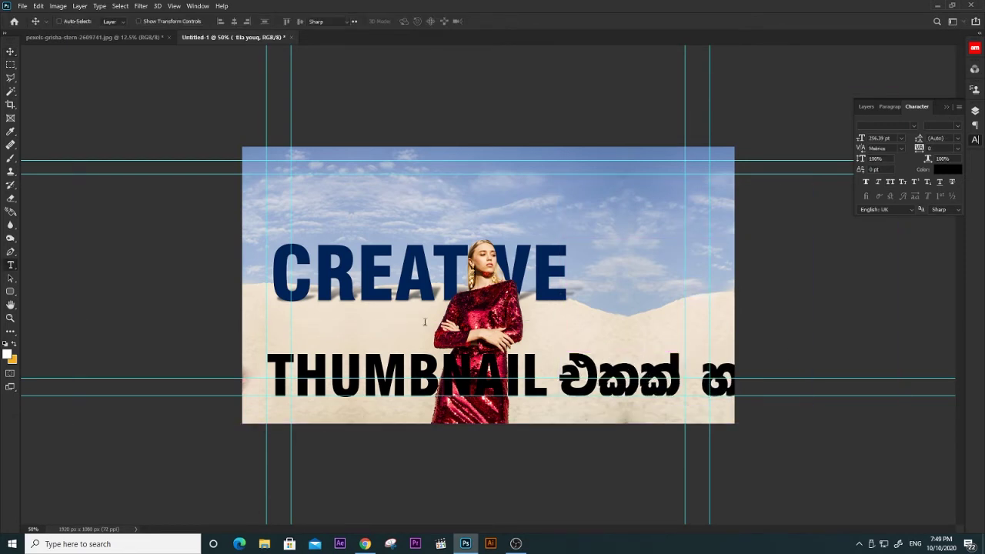
pyautogui.click(561, 359)
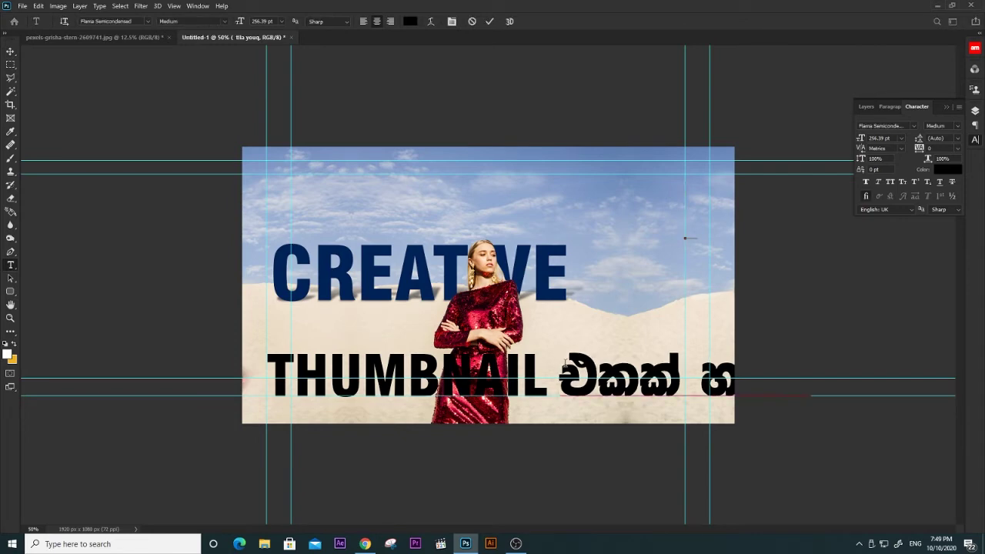
pyautogui.press('BackSpace')
pyautogui.press('BackSpace')
pyautogui.hotkey('ctrl', 'Return')
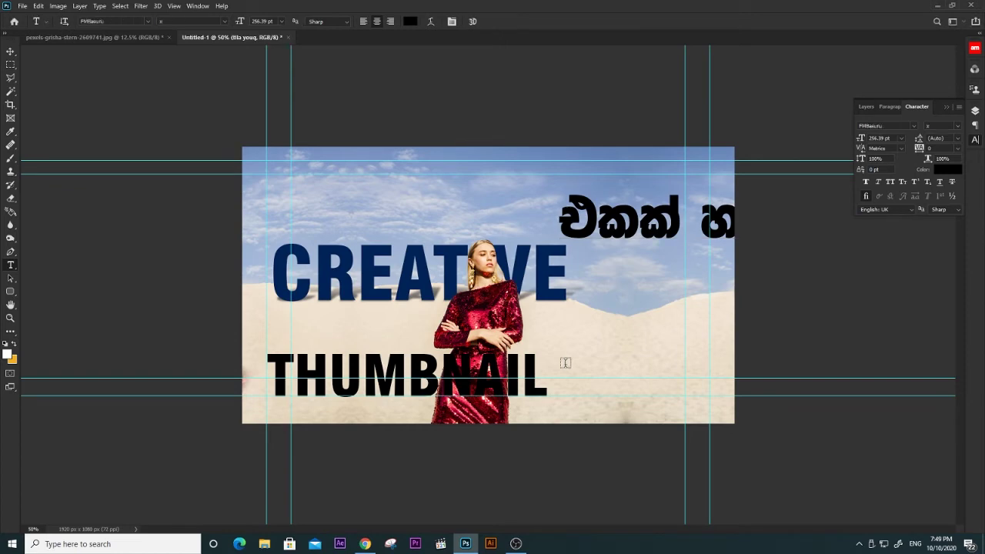
# Place the Sinhala text beside THUMBNAIL and scale it down to about 66%.
pyautogui.press('v')
pyautogui.moveTo(613, 231); pyautogui.dragTo(608, 386)
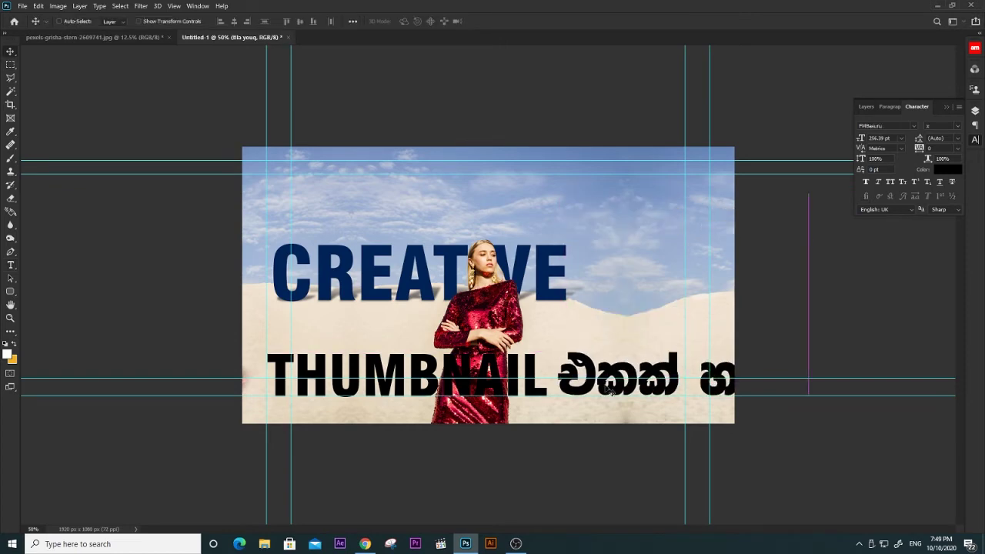
pyautogui.hotkey('ctrl', 't')
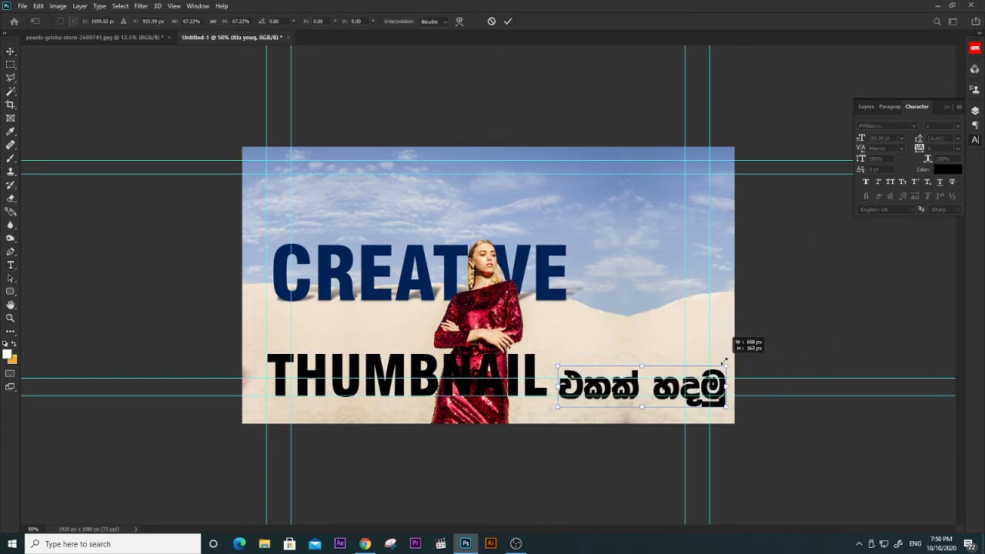
pyautogui.moveTo(808, 345); pyautogui.dragTo(721, 350)
pyautogui.moveTo(625, 351); pyautogui.dragTo(619, 356)
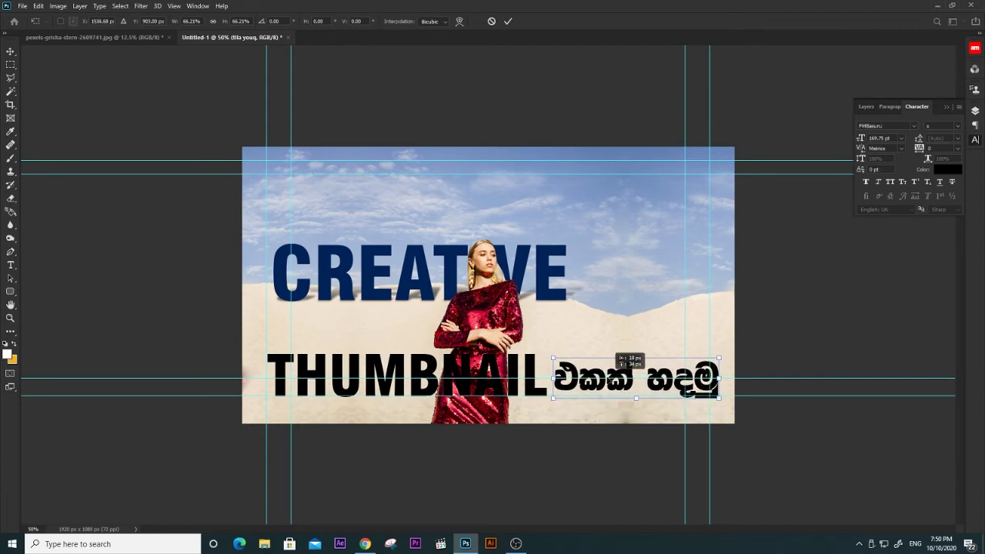
pyautogui.press('Return')
pyautogui.hotkey('ctrl', '-')
# Scale THUMBNAIL to about 83.5% and shift it slightly left.
pyautogui.hotkey('ctrl', '+')
pyautogui.hotkey('ctrl', '+')
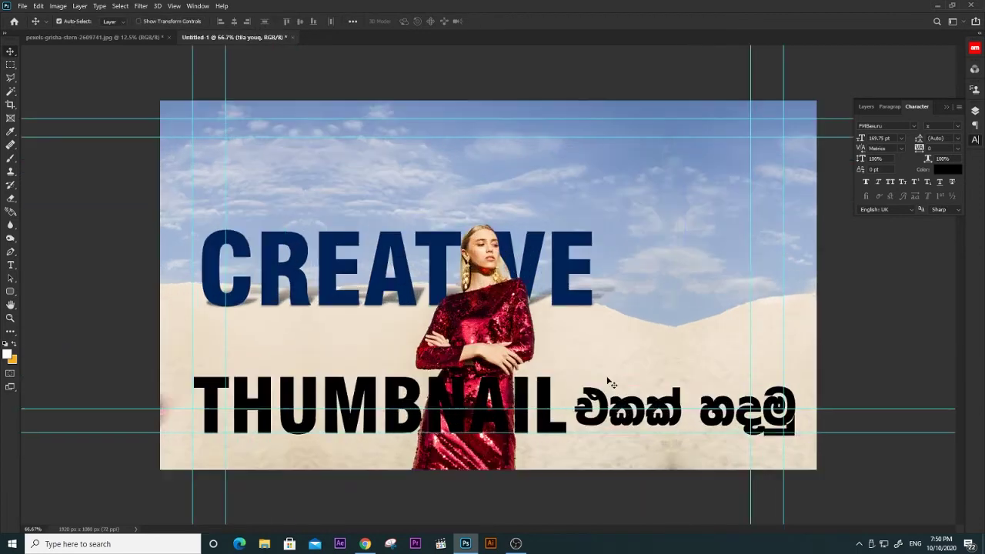
pyautogui.hotkey('ctrl', '-')
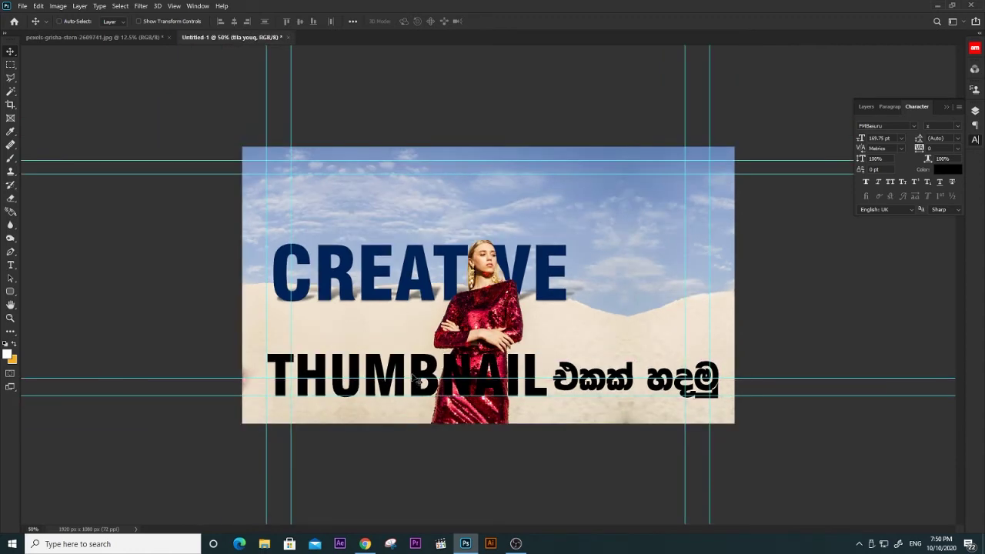
pyautogui.keyDown('ctrl'); pyautogui.click(361, 372); pyautogui.keyUp('ctrl')
pyautogui.hotkey('ctrl', 't')
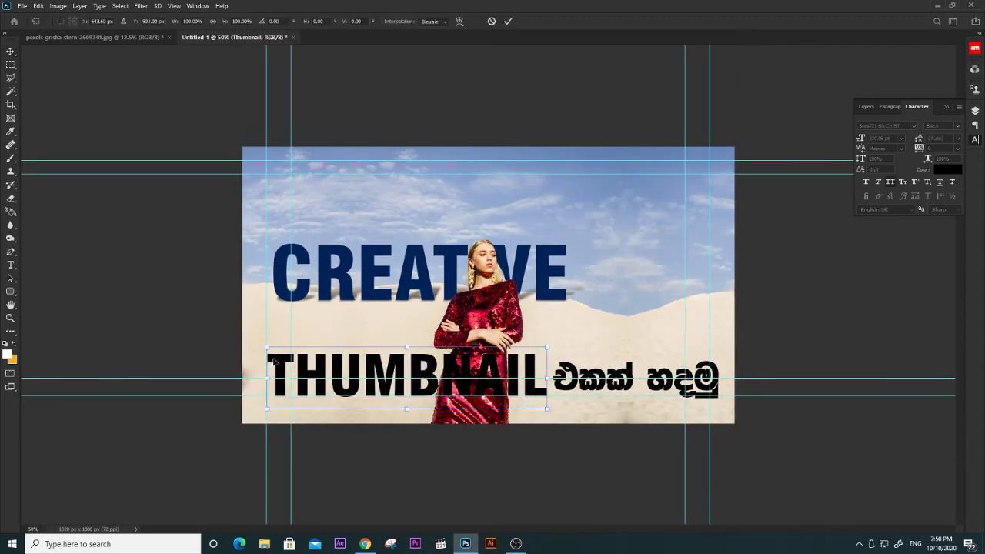
pyautogui.moveTo(266, 347); pyautogui.dragTo(313, 358)
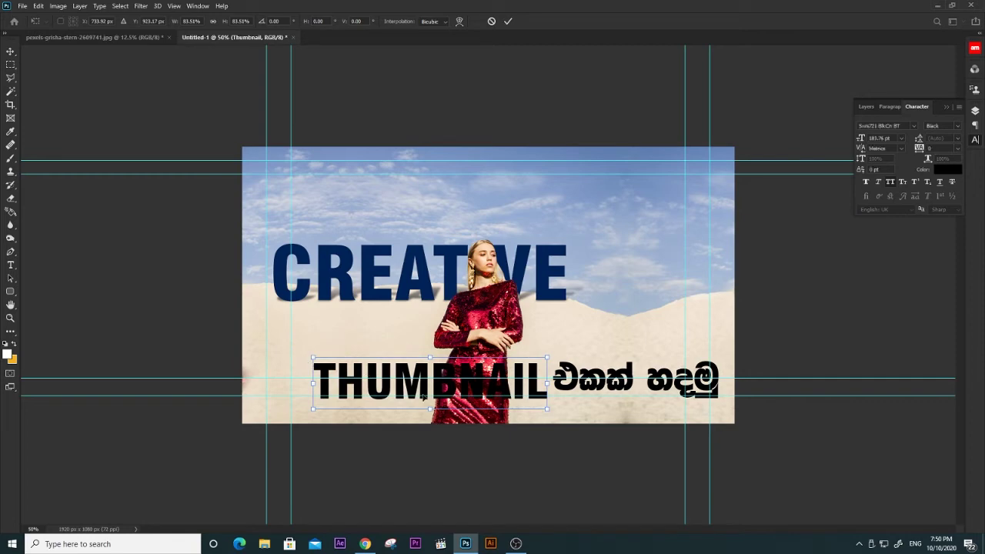
pyautogui.moveTo(422, 392); pyautogui.dragTo(399, 389)
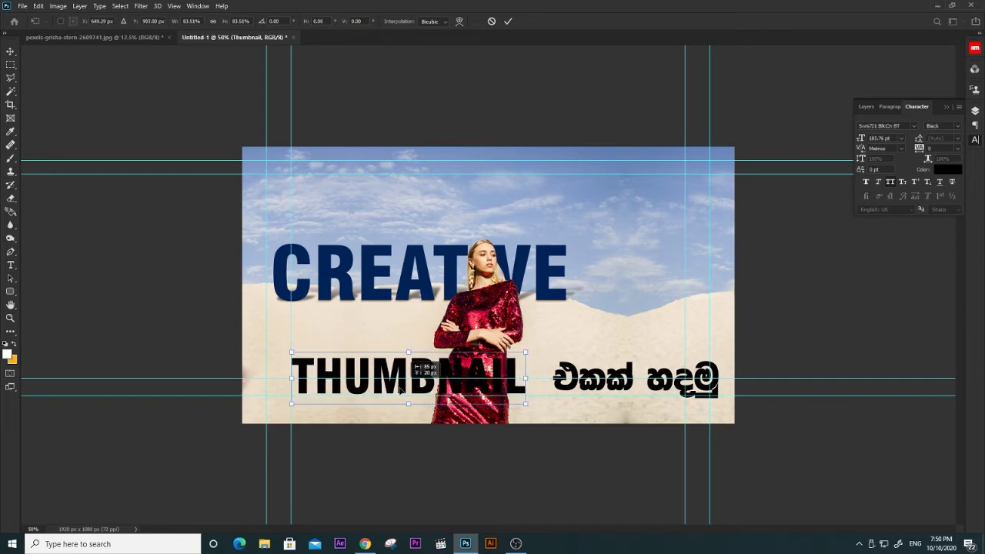
pyautogui.press('Return')
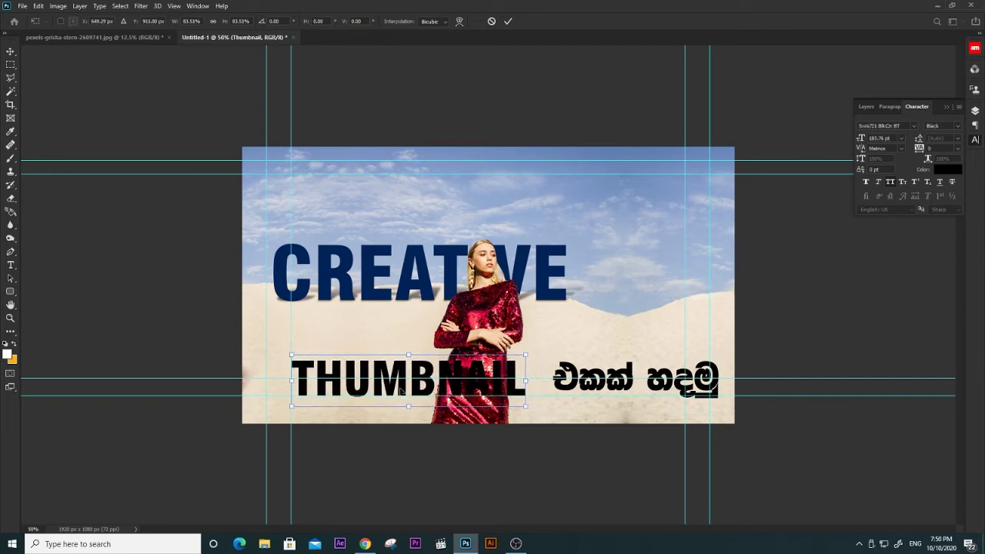
# Pull the Sinhala text left against THUMBNAIL and marquee-select a rectangle around THUMBNAIL.
pyautogui.rightClick(583, 386)
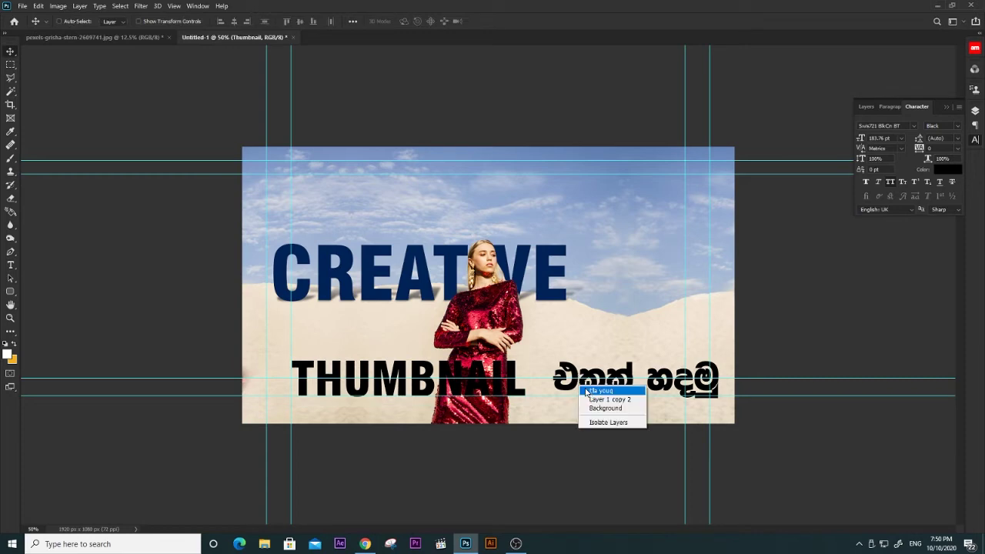
pyautogui.click(597, 396)
pyautogui.moveTo(592, 396); pyautogui.dragTo(568, 391)
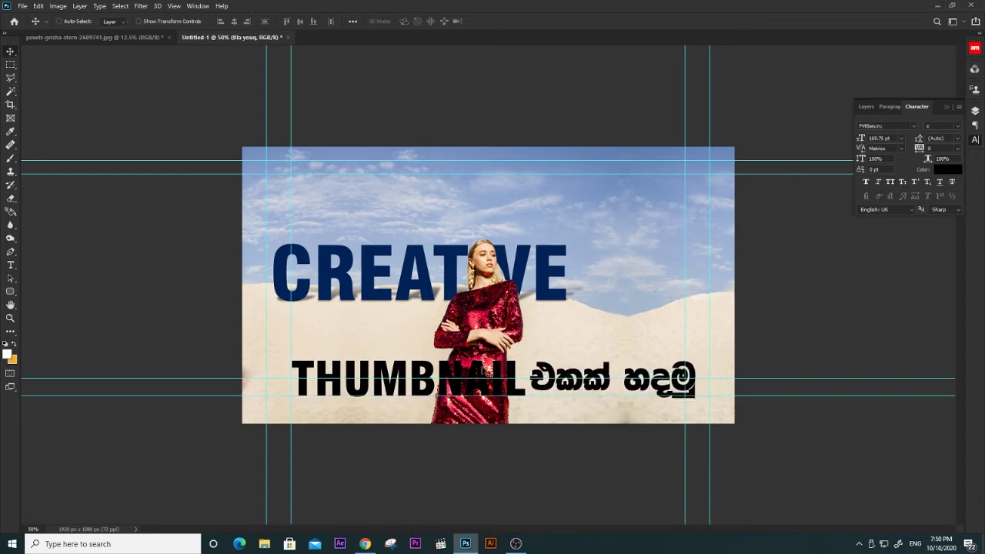
pyautogui.press('m')
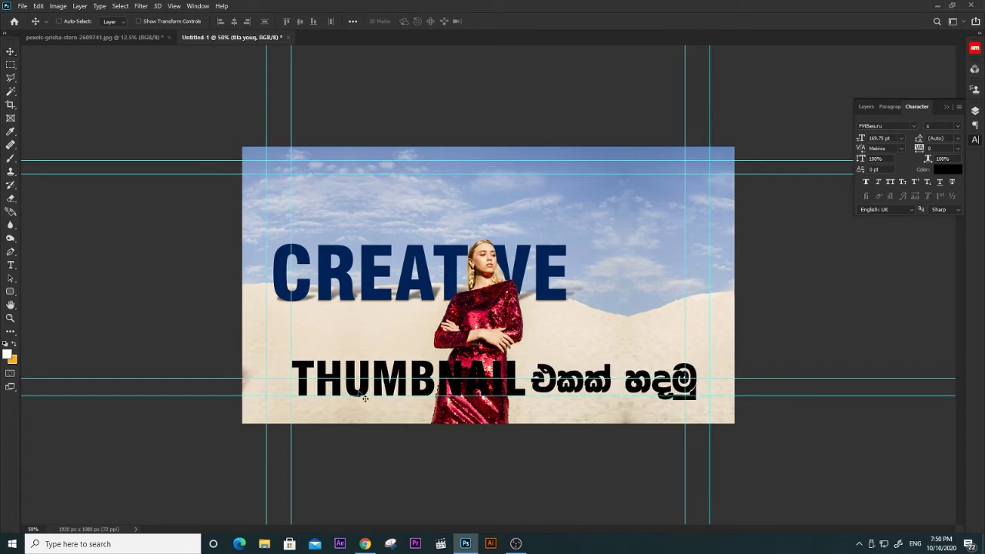
pyautogui.moveTo(279, 344); pyautogui.dragTo(529, 410)
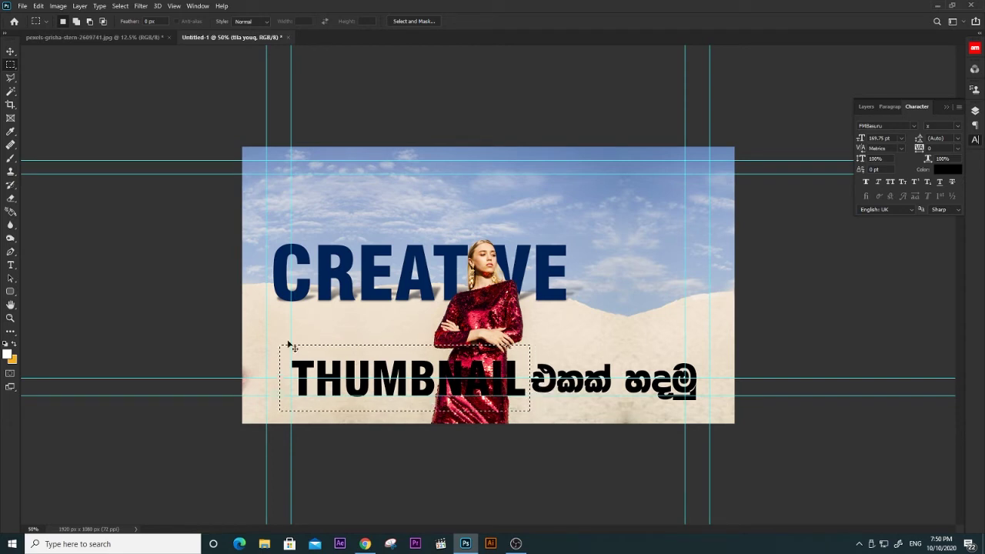
# On a new layer, fill the selection with bright yellow #ffde00.
pyautogui.hotkey('ctrl', 'shift', 'n')
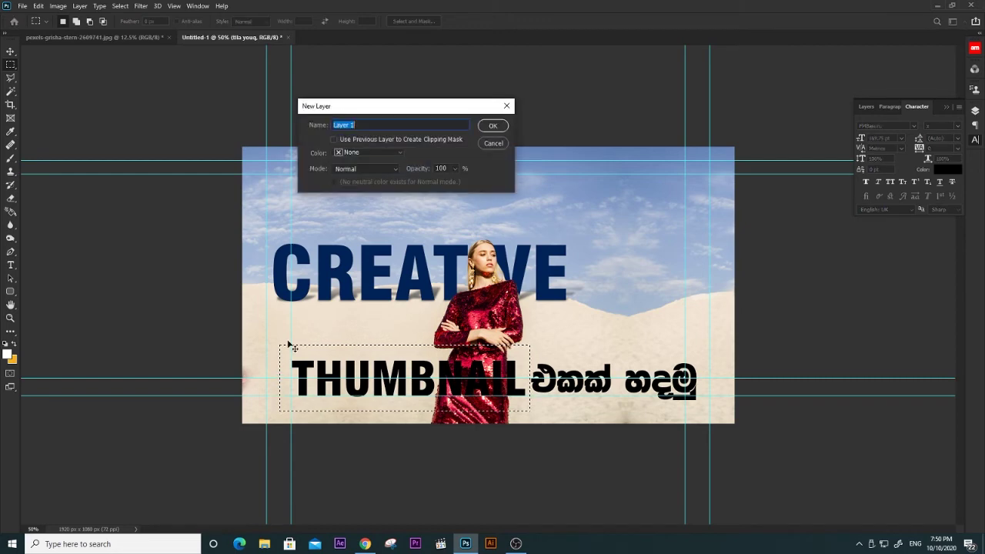
pyautogui.press('Return')
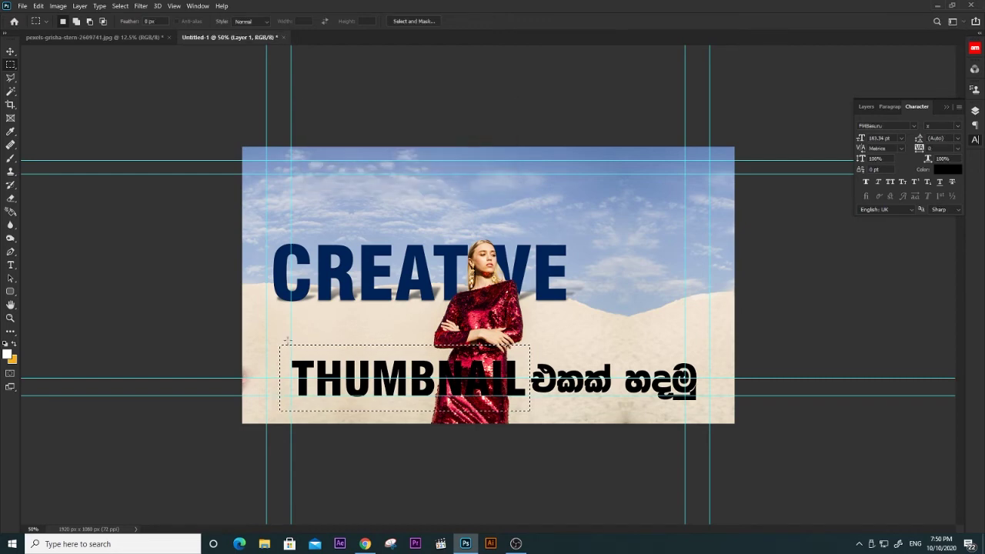
pyautogui.click(37, 5)
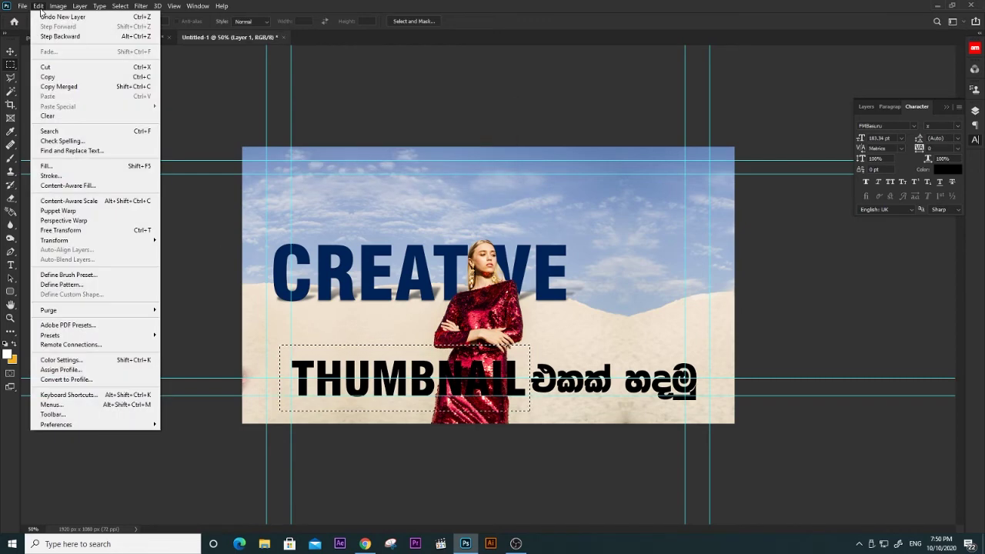
pyautogui.click(46, 163)
pyautogui.click(552, 140)
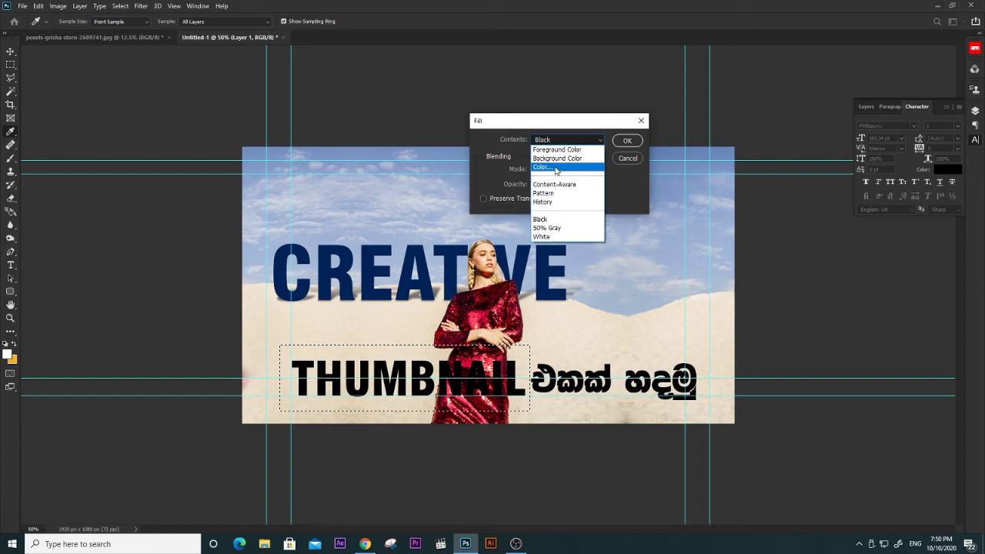
pyautogui.click(555, 168)
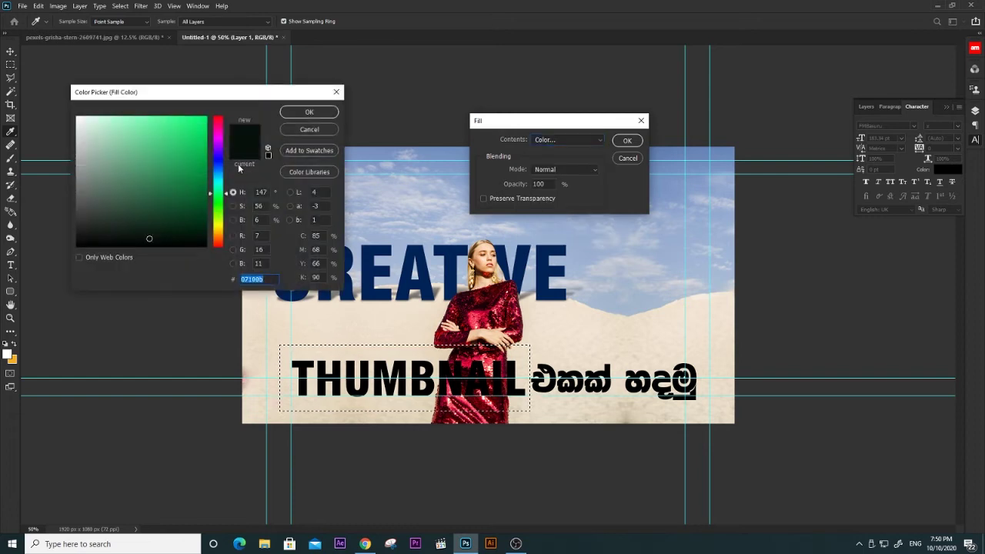
pyautogui.moveTo(219, 222); pyautogui.dragTo(219, 232)
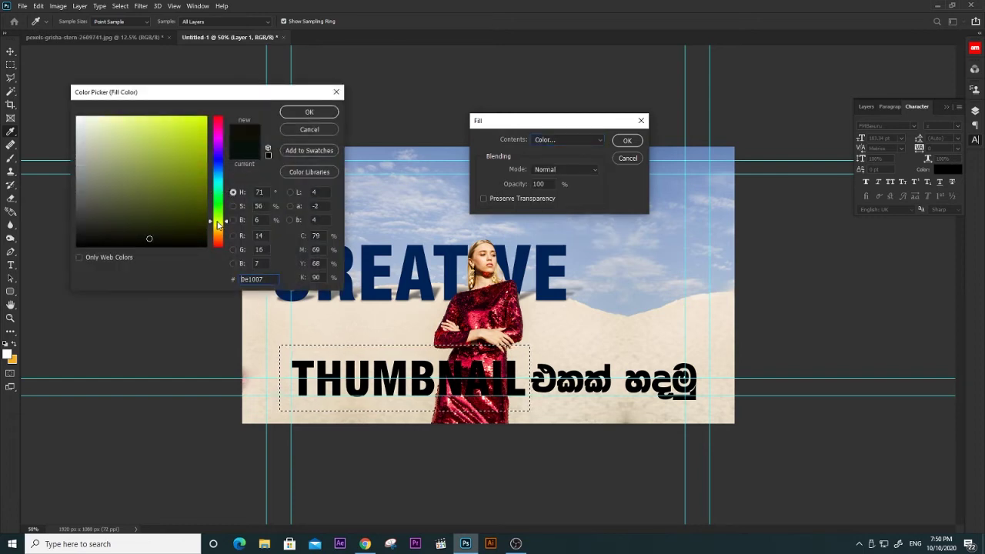
pyautogui.click(205, 118)
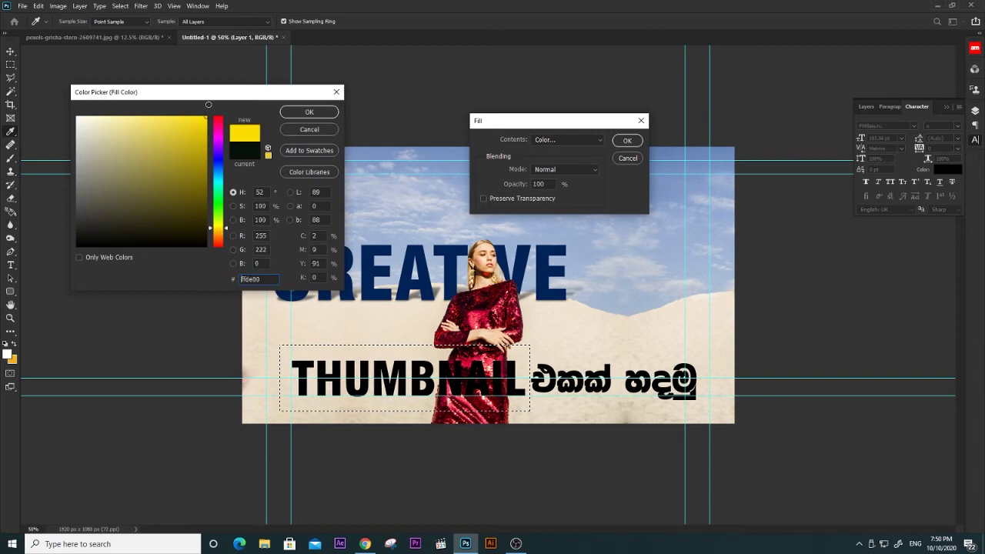
pyautogui.click(309, 113)
pyautogui.click(627, 140)
pyautogui.press('m')
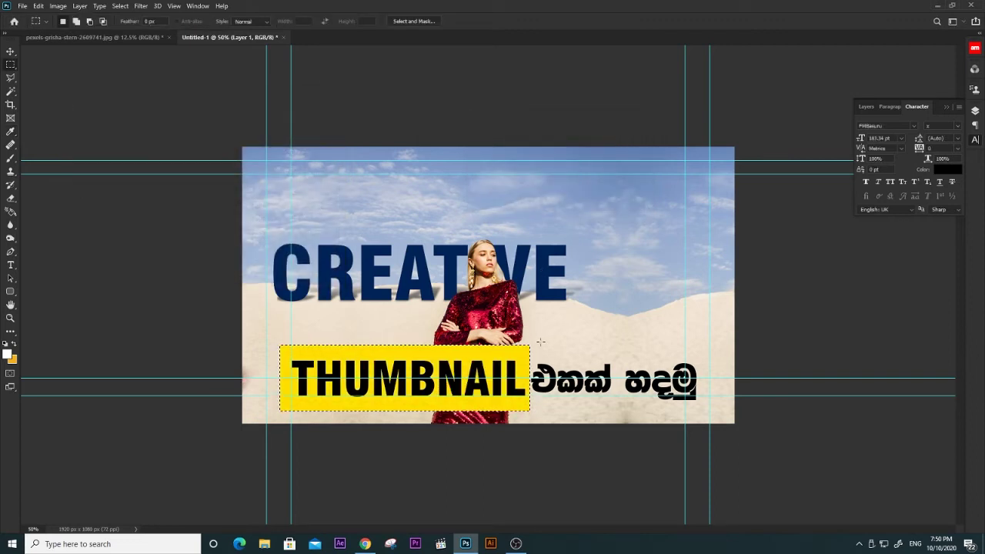
# Deselect the yellow box and list the layers beneath it.
pyautogui.press('v')
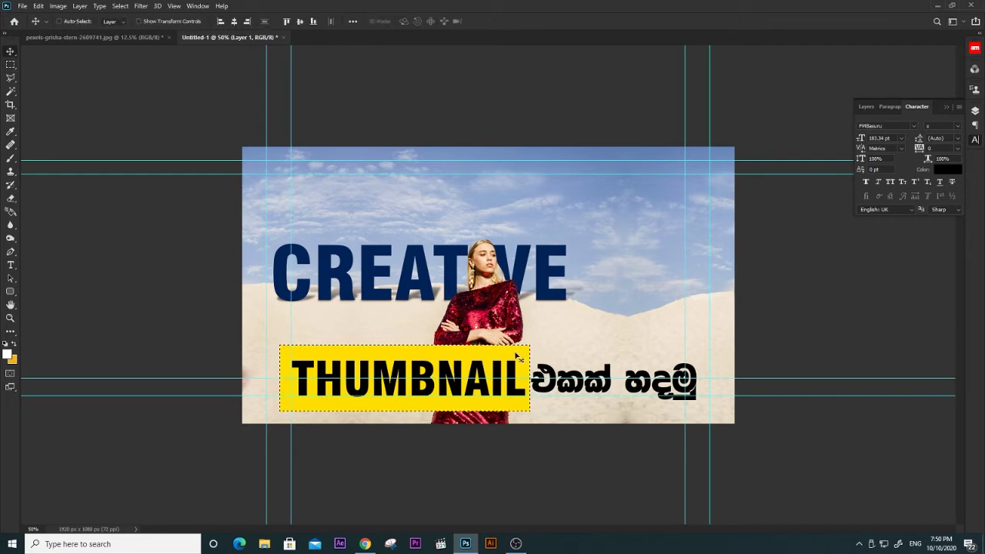
pyautogui.hotkey('ctrl', 'd')
pyautogui.rightClick(518, 359)
# Alt-drag a copy of the yellow box to the right and narrow it to about 72% width.
pyautogui.click(531, 357)
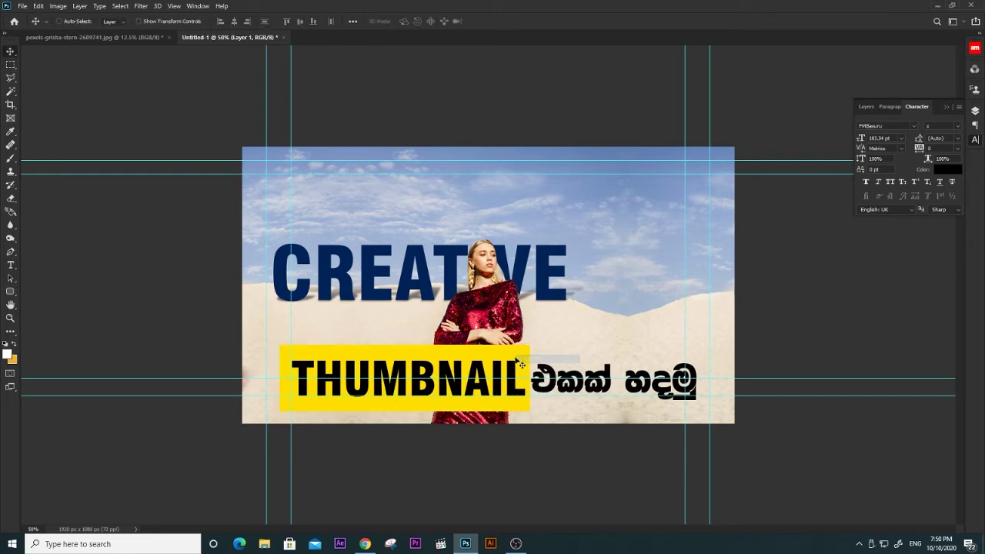
pyautogui.moveTo(514, 358)
pyautogui.mouseDown()
pyautogui.moveTo(786, 358)
pyautogui.moveTo(765, 358)
pyautogui.mouseUp()
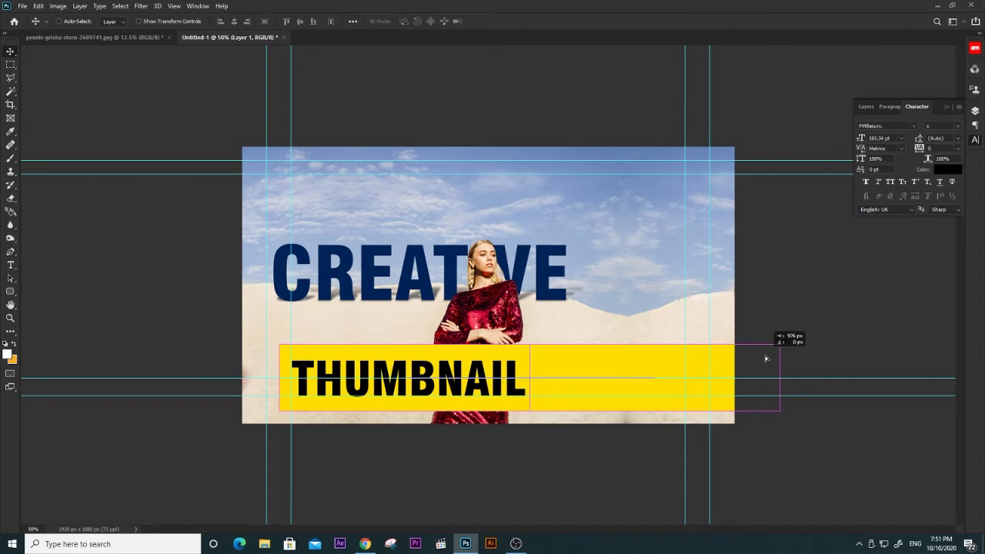
pyautogui.hotkey('ctrl', 't')
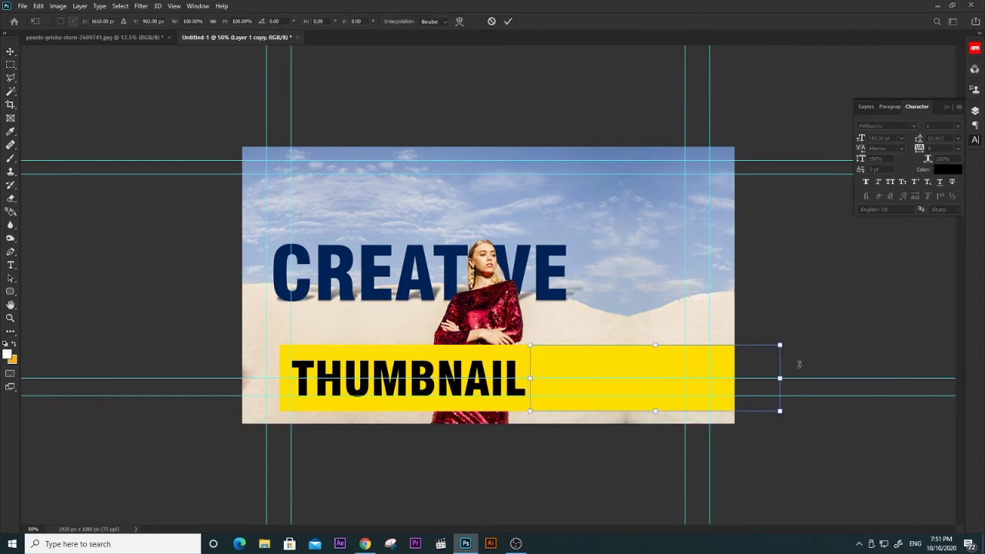
pyautogui.moveTo(780, 377)
pyautogui.mouseDown()
pyautogui.moveTo(593, 383)
pyautogui.moveTo(708, 382)
pyautogui.mouseUp()
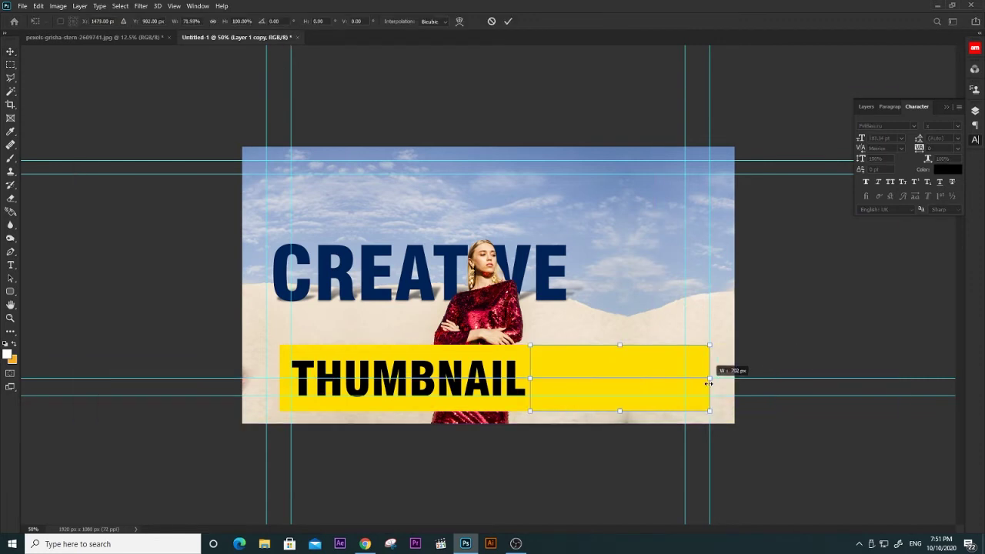
pyautogui.press('Return')
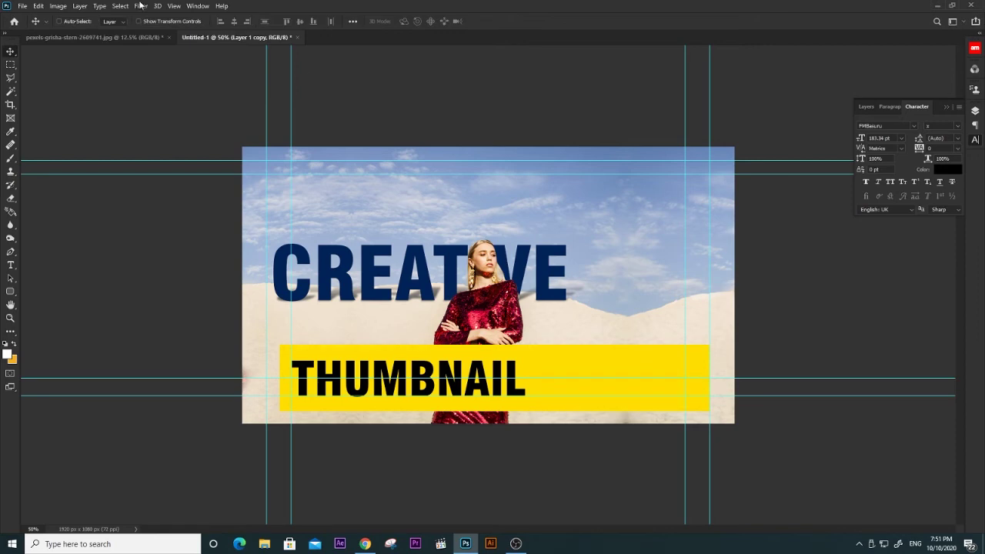
# Give the copied box a navy #012357 Color Overlay sampled from CREATIVE.
pyautogui.click(81, 6)
pyautogui.moveTo(96, 106)
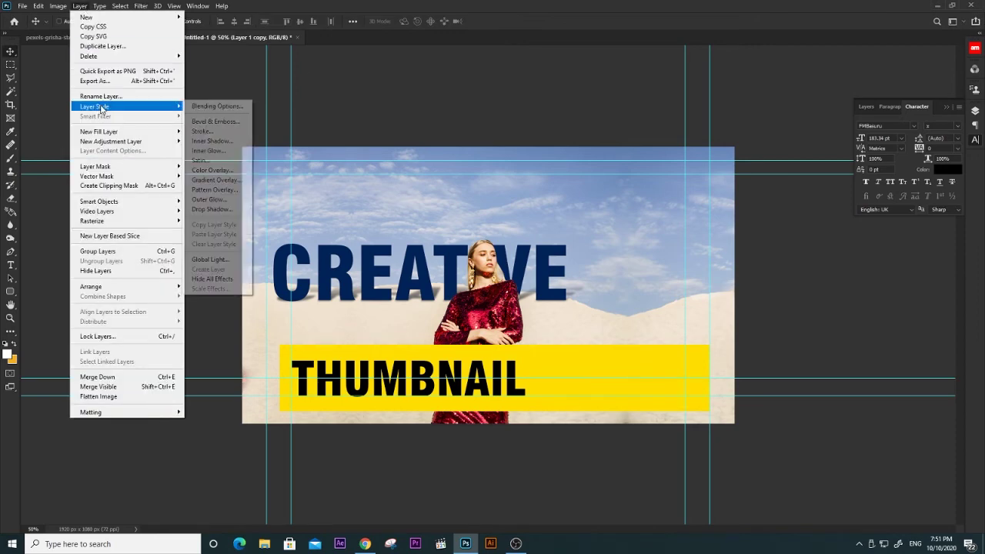
pyautogui.click(212, 170)
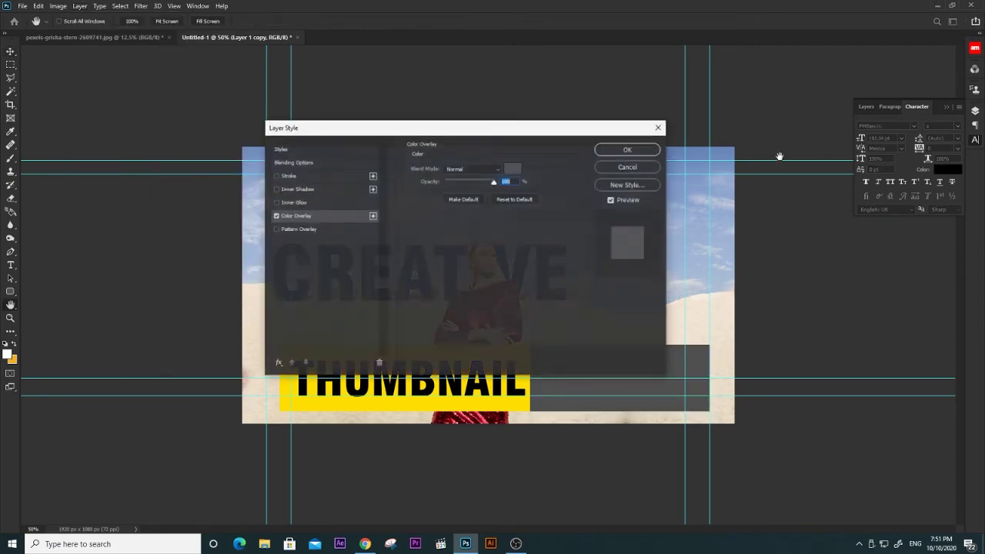
pyautogui.moveTo(572, 136); pyautogui.dragTo(724, 84)
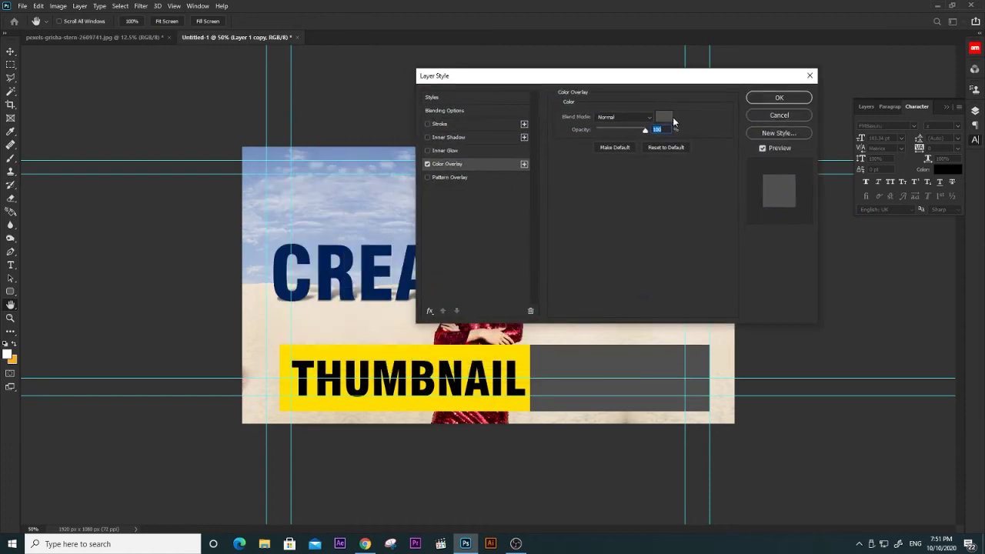
pyautogui.click(668, 118)
pyautogui.click(381, 246)
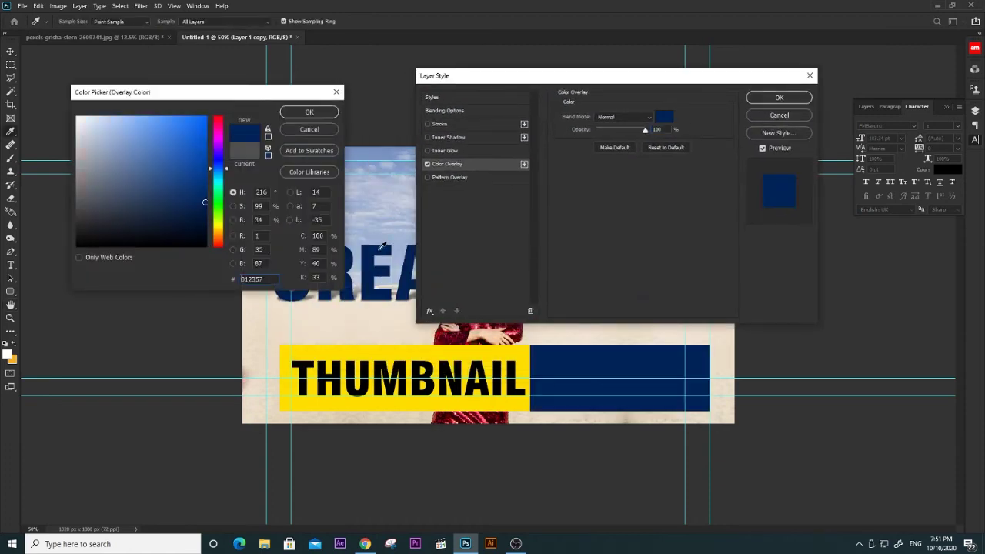
pyautogui.click(308, 111)
pyautogui.click(778, 98)
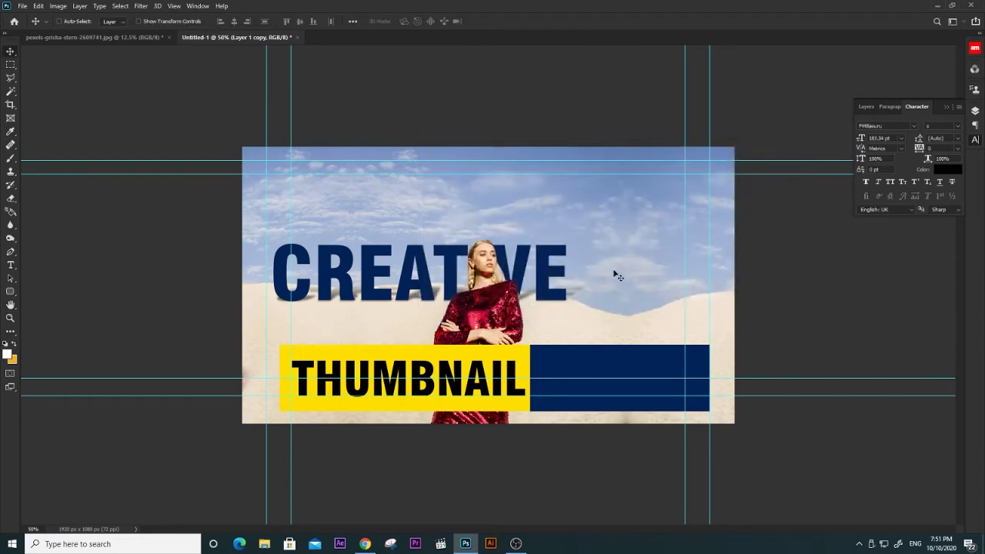
# Bring the Sinhala text layer above the navy bar and shift it slightly right.
pyautogui.rightClick(573, 373)
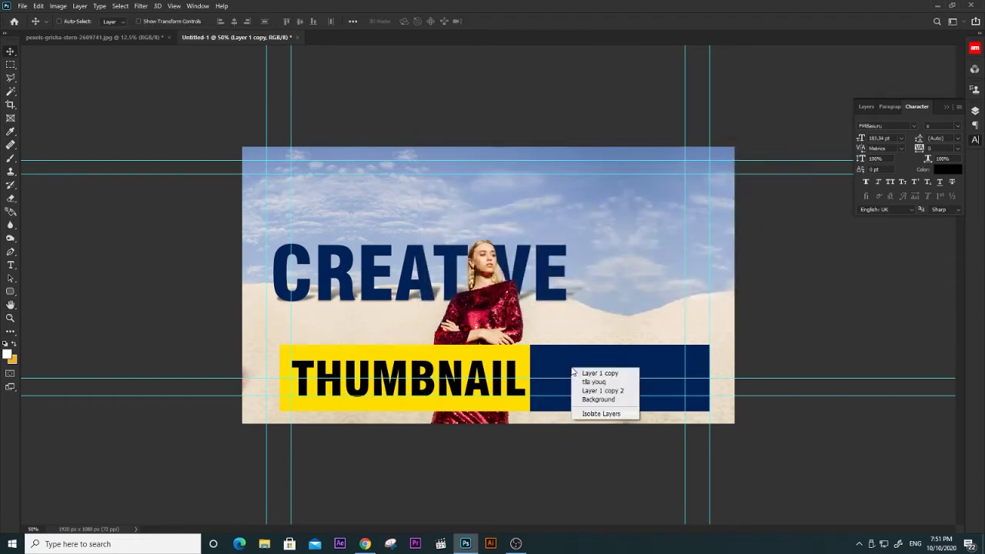
pyautogui.click(596, 382)
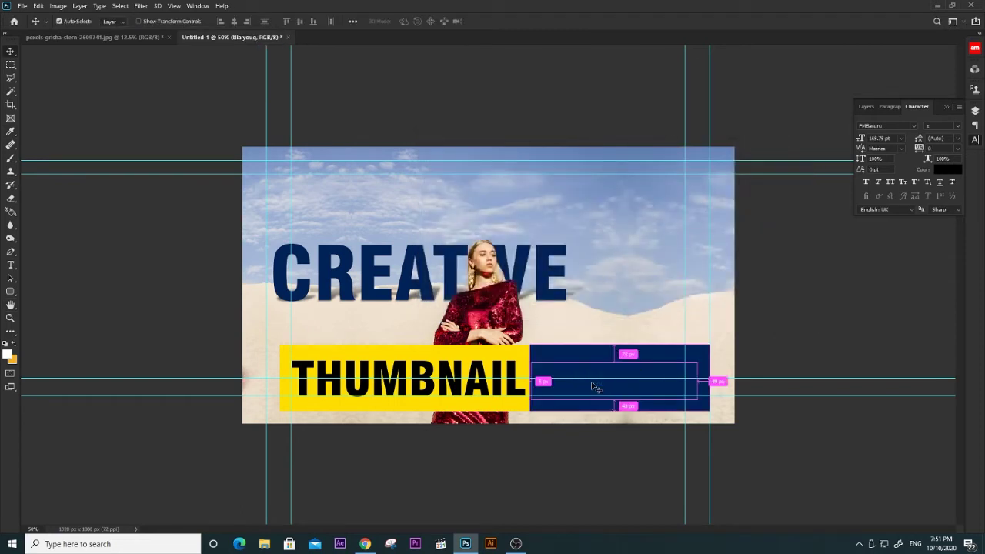
pyautogui.press('0')
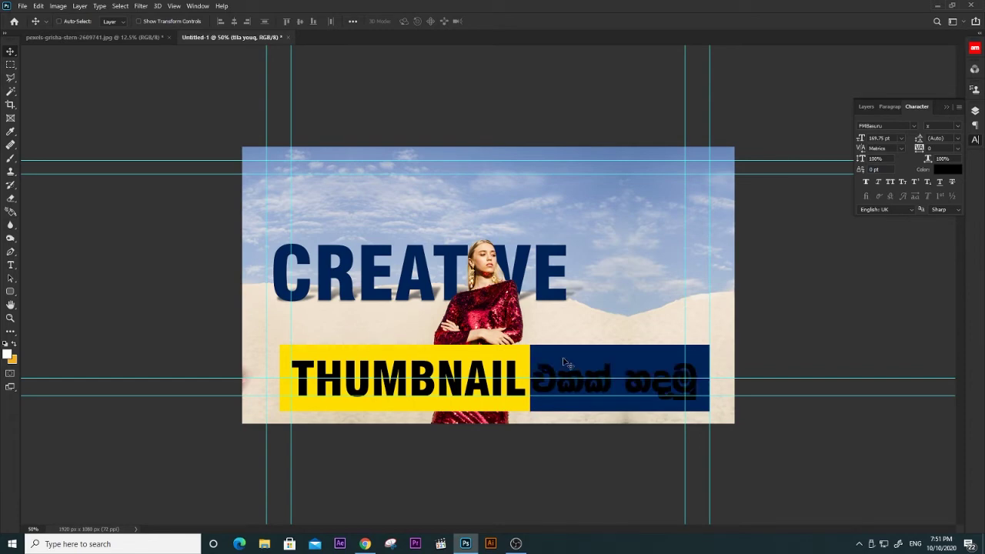
pyautogui.hotkey('ctrl', '+')
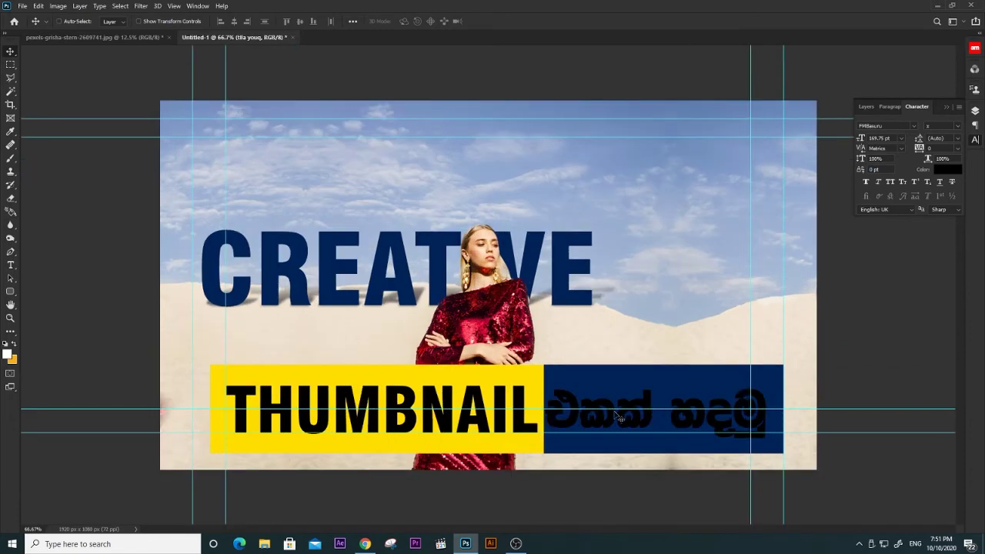
pyautogui.rightClick(616, 428)
pyautogui.click(615, 433)
pyautogui.moveTo(616, 434); pyautogui.dragTo(618, 429)
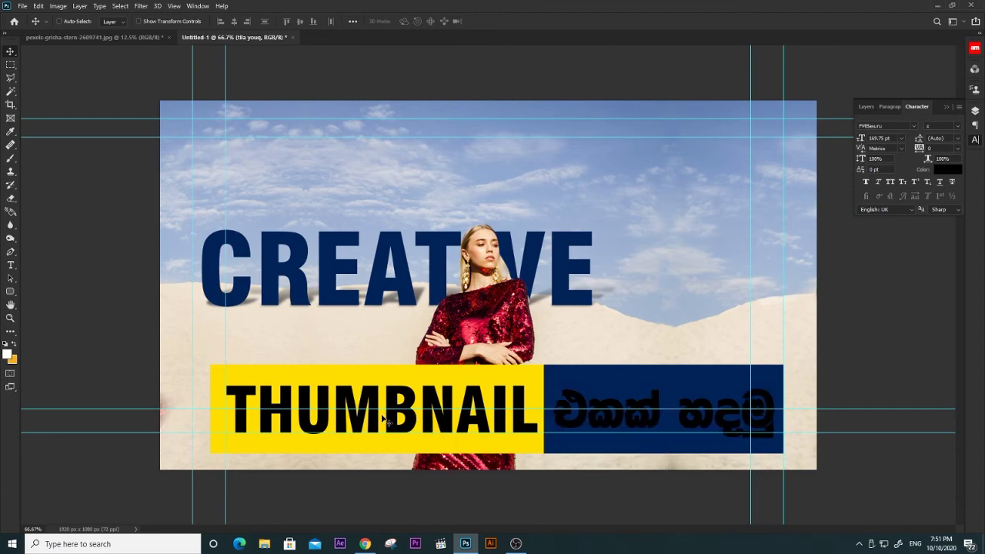
# Nudge the THUMBNAIL word into place within the yellow box.
pyautogui.rightClick(371, 421)
pyautogui.click(388, 422)
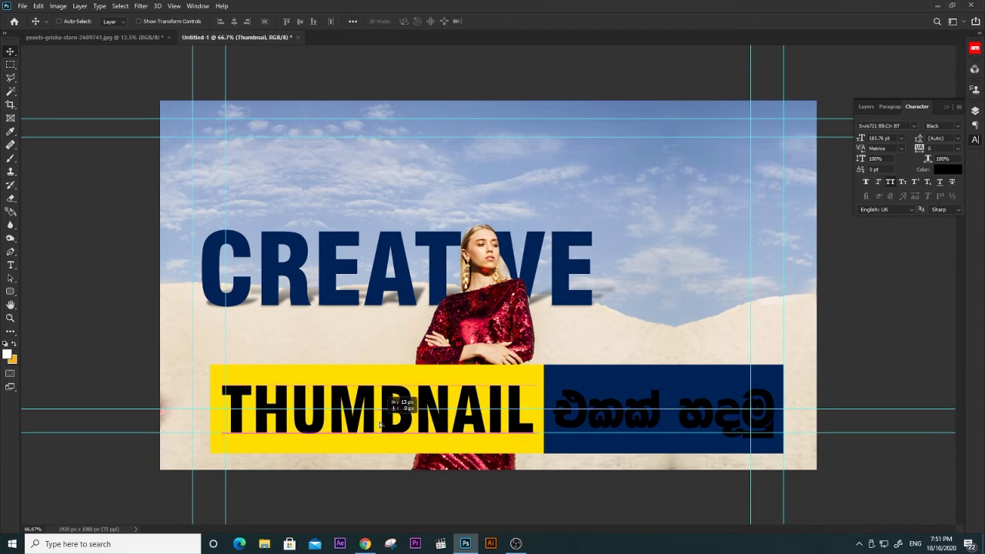
pyautogui.moveTo(397, 405); pyautogui.dragTo(380, 425)
pyautogui.hotkey('ctrl', '-')
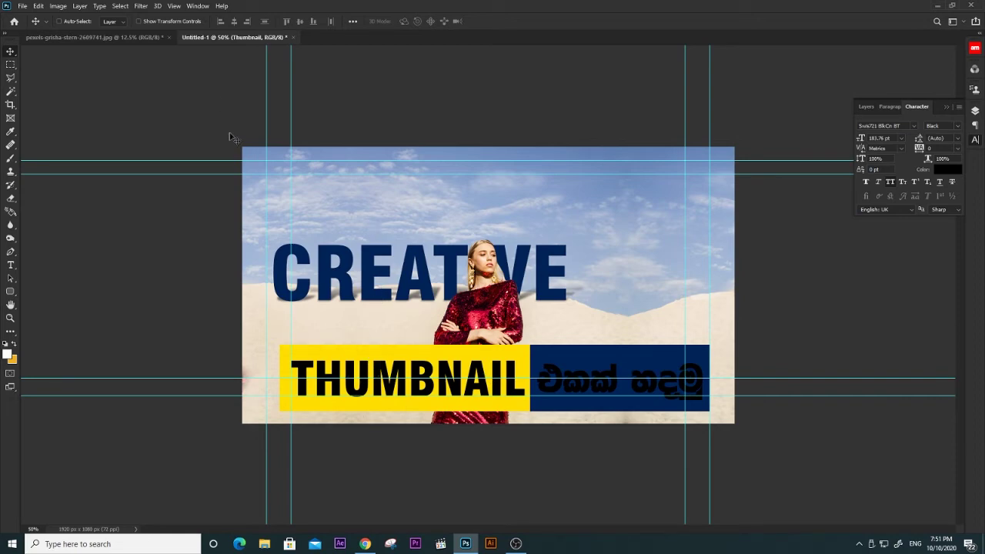
# Give THUMBNAIL a navy Color Overlay and a 24 px downward Drop Shadow.
pyautogui.click(79, 6)
pyautogui.moveTo(96, 106)
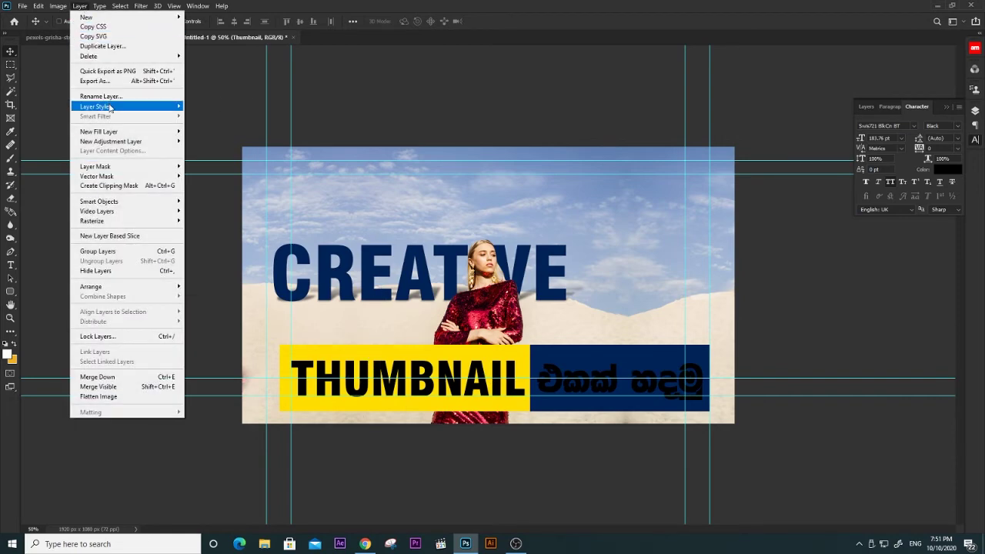
pyautogui.click(212, 169)
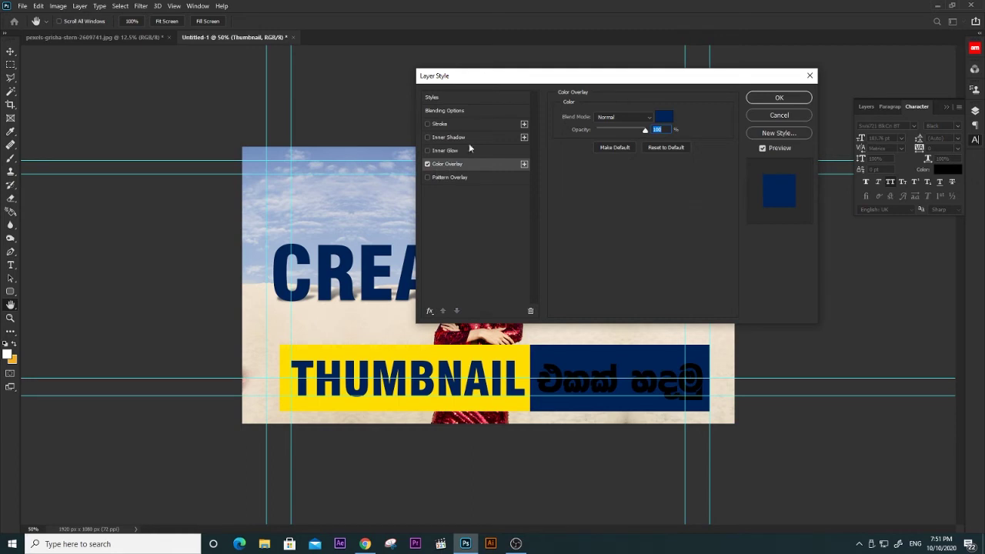
pyautogui.click(429, 310)
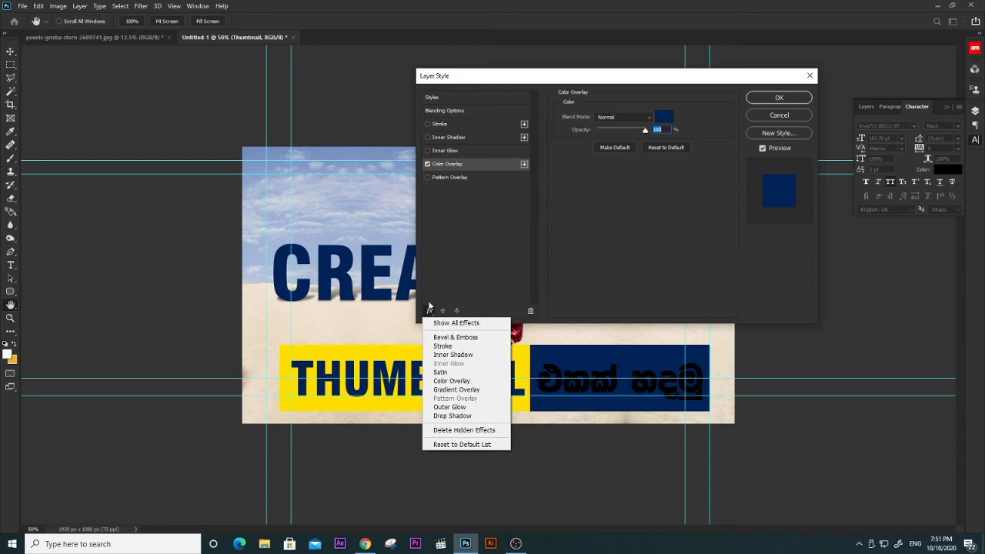
pyautogui.click(452, 416)
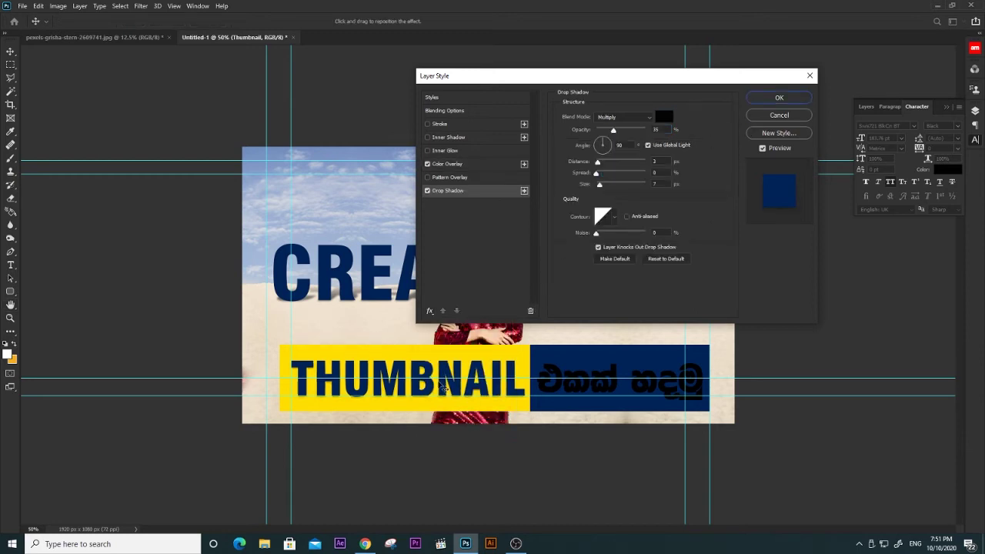
pyautogui.moveTo(445, 379); pyautogui.dragTo(445, 388)
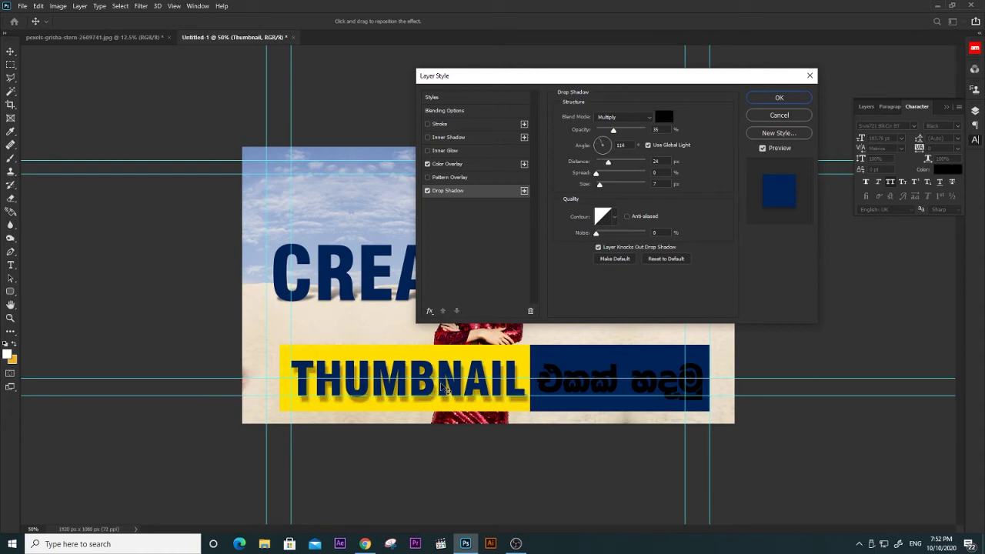
pyautogui.click(776, 99)
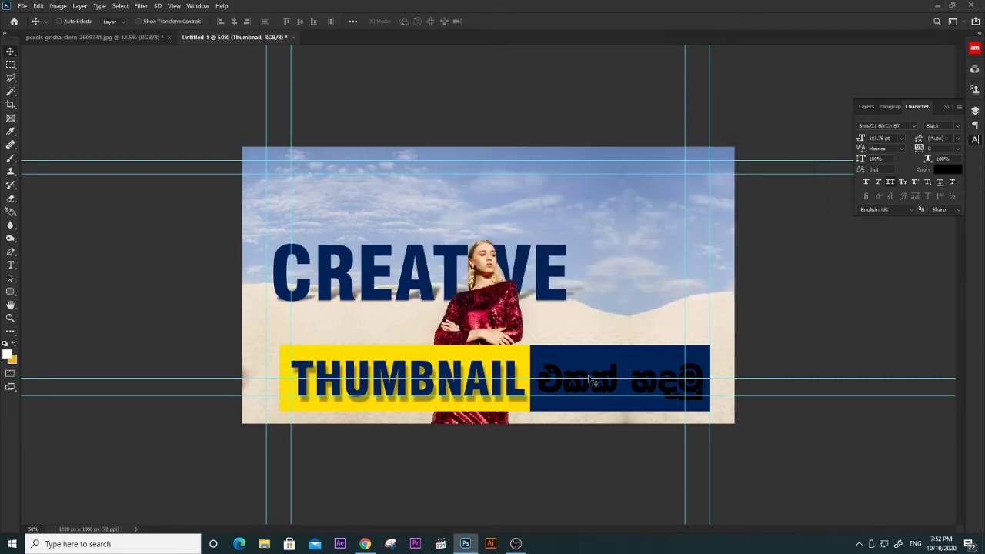
# Give the Sinhala text layer a yellow #ffde00 Color Overlay sampled from the box.
pyautogui.rightClick(597, 380)
pyautogui.click(615, 378)
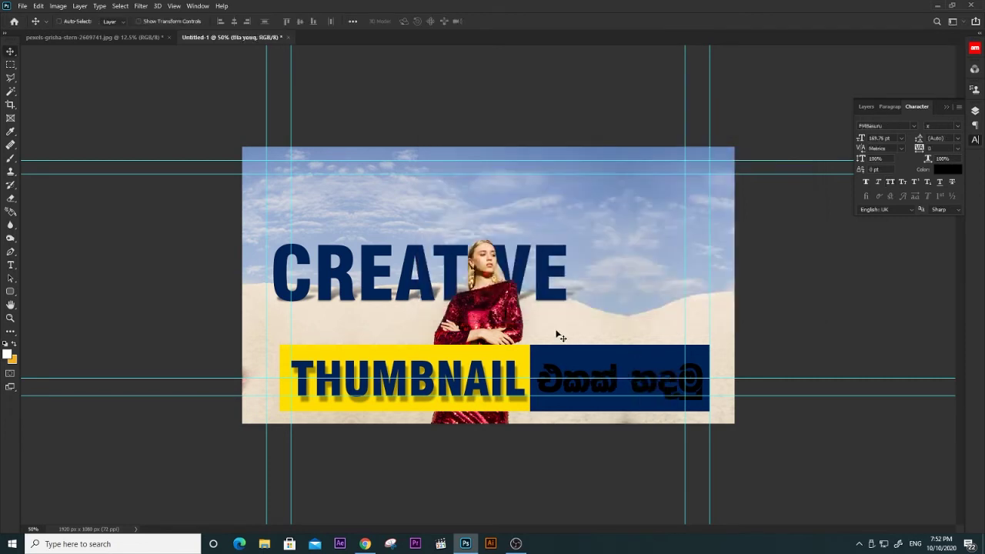
pyautogui.click(80, 6)
pyautogui.moveTo(96, 106)
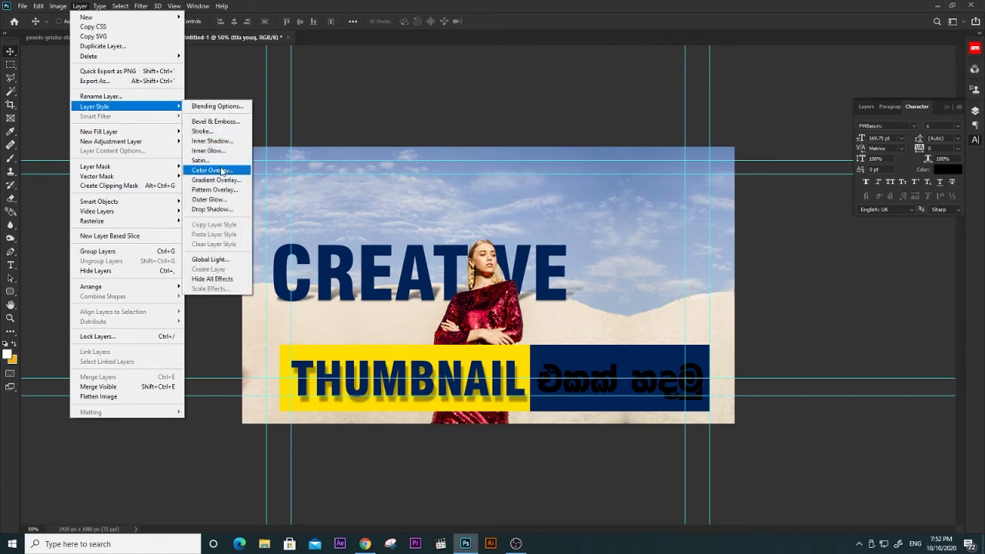
pyautogui.click(211, 169)
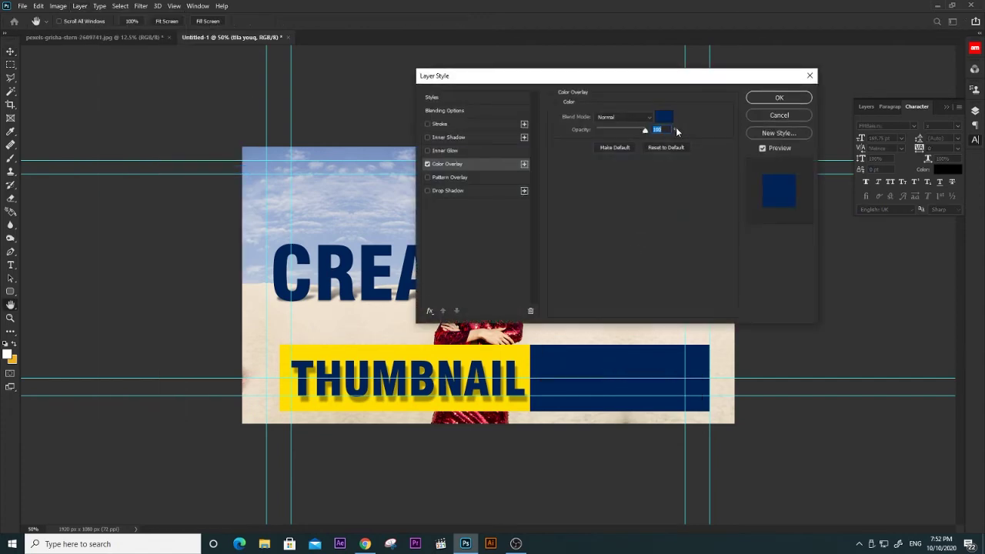
pyautogui.click(665, 119)
pyautogui.click(524, 353)
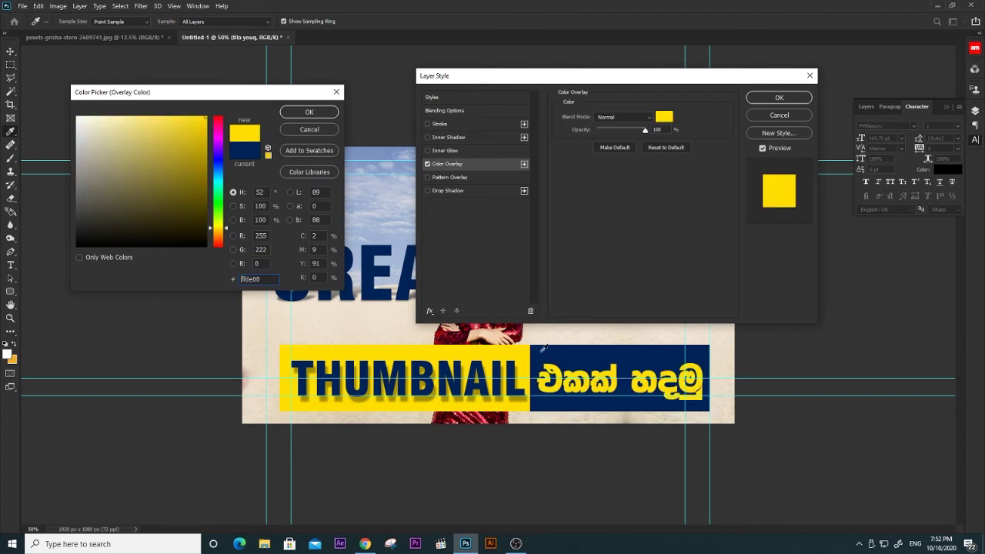
pyautogui.click(309, 112)
pyautogui.click(769, 99)
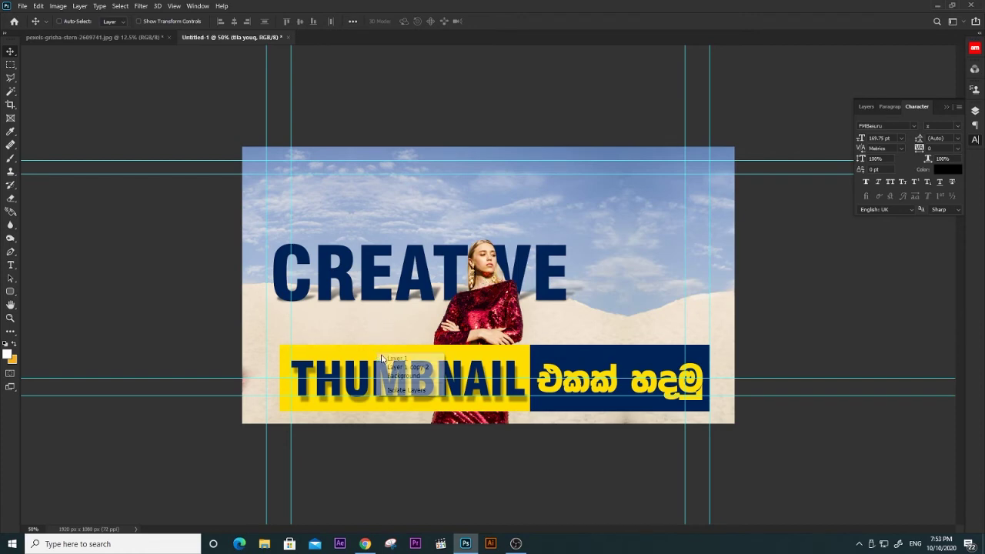
# Undo the stray moves so the boxes return to their original place.
pyautogui.moveTo(390, 360); pyautogui.dragTo(385, 309)
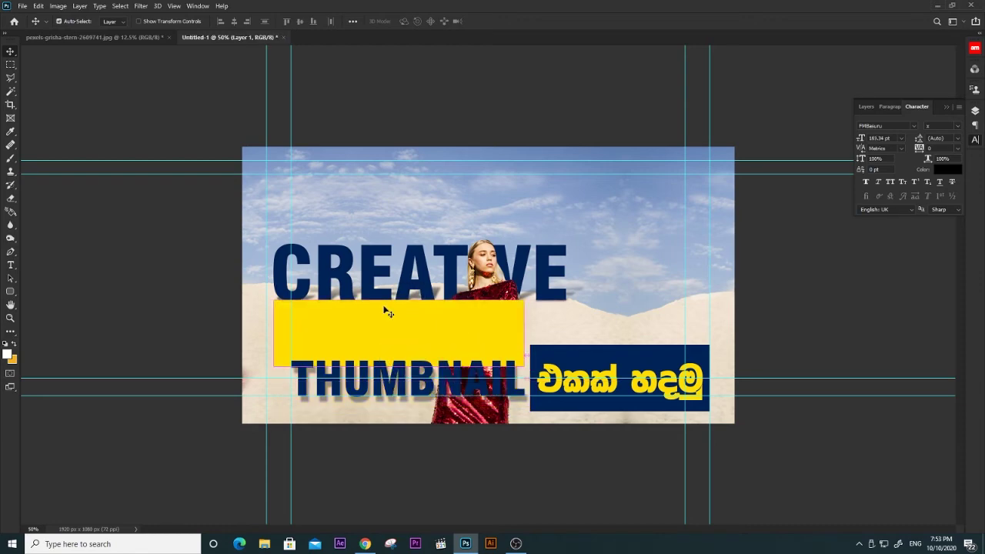
pyautogui.hotkey('ctrl', 'z')
pyautogui.moveTo(574, 351); pyautogui.dragTo(577, 314)
pyautogui.press('ctrl')
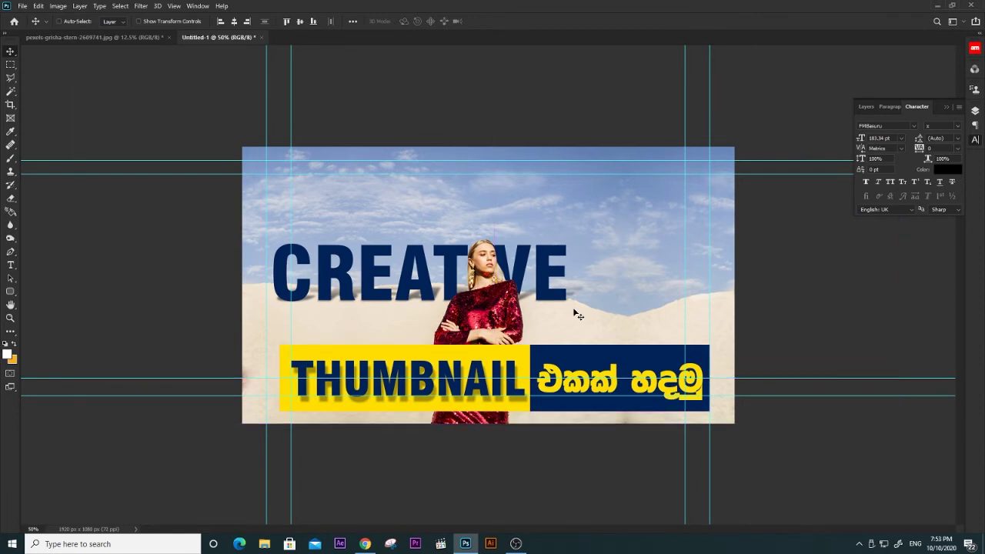
# Merge Layer 1 and Layer 1 copy into a single bar layer.
pyautogui.click(974, 112)
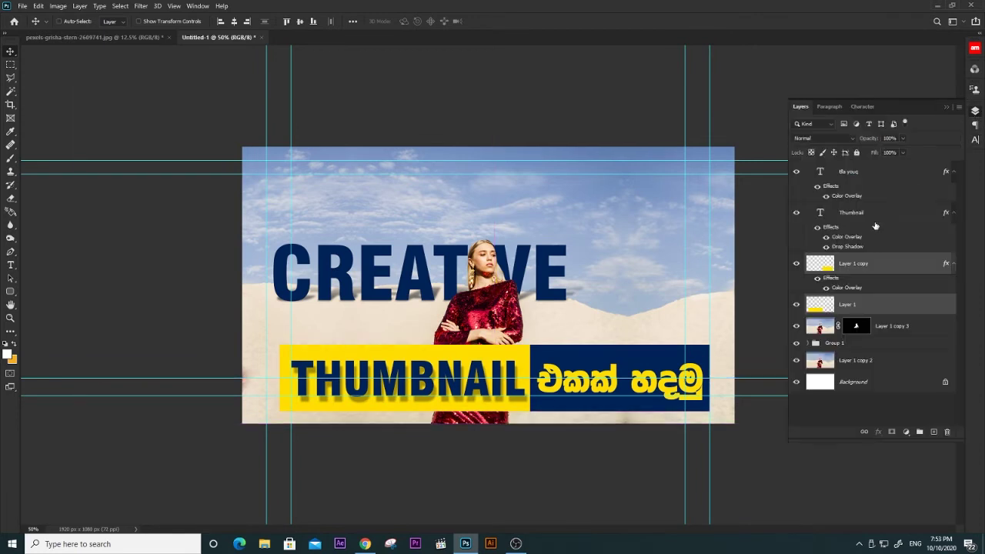
pyautogui.click(863, 218)
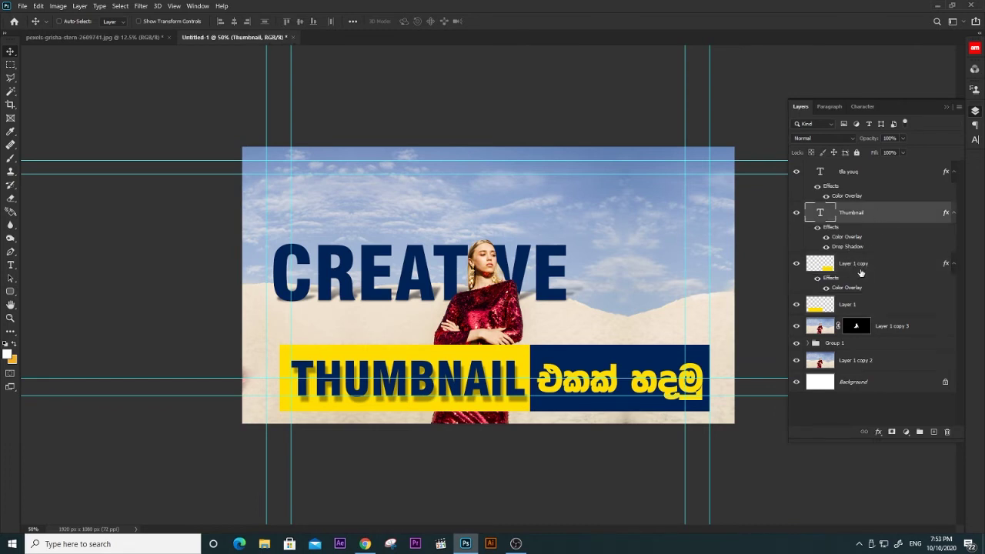
pyautogui.click(860, 272)
pyautogui.keyDown('ctrl'); pyautogui.click(854, 306); pyautogui.keyUp('ctrl')
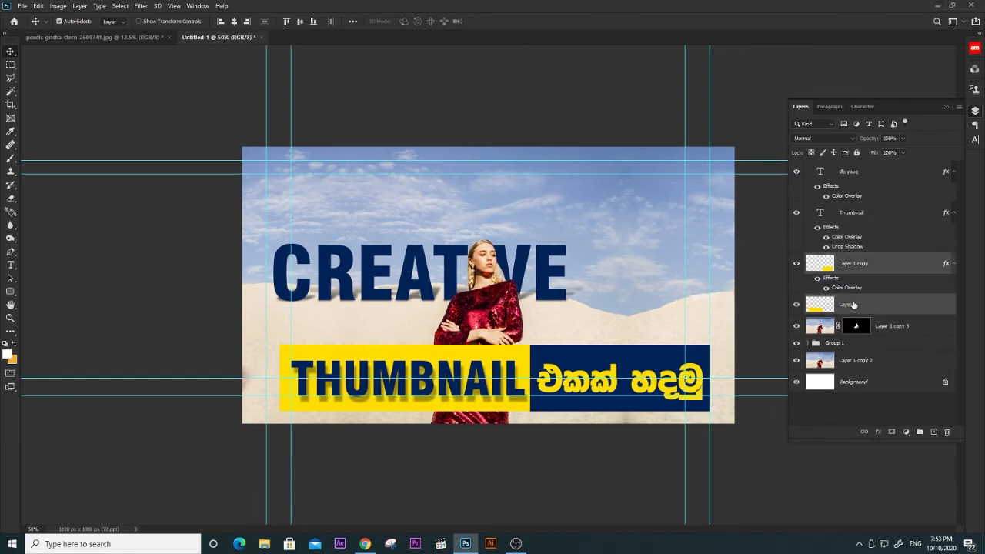
pyautogui.hotkey('ctrl', 'e')
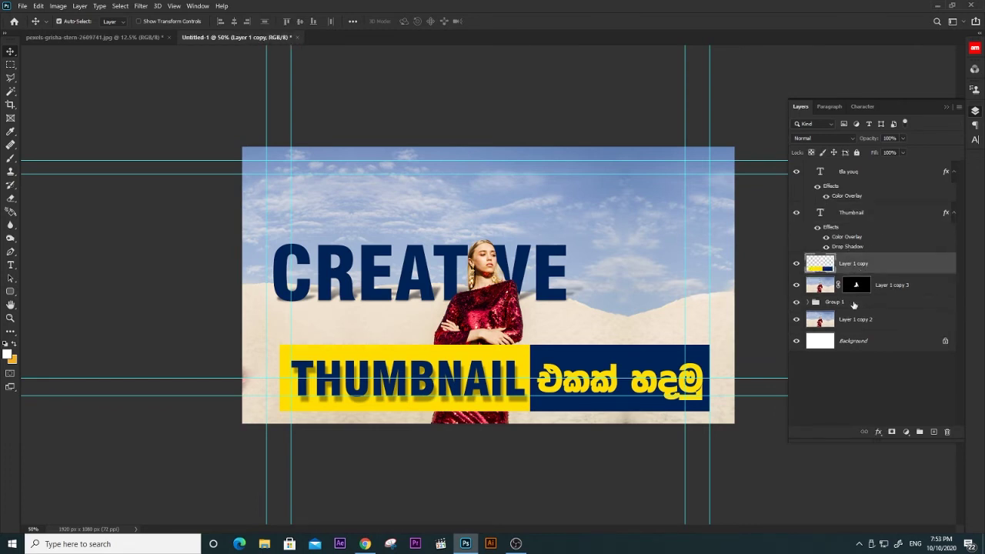
pyautogui.click(796, 263)
pyautogui.click(798, 264)
# Load the bar's outline as a selection and smooth it with a 30-pixel radius.
pyautogui.click(117, 6)
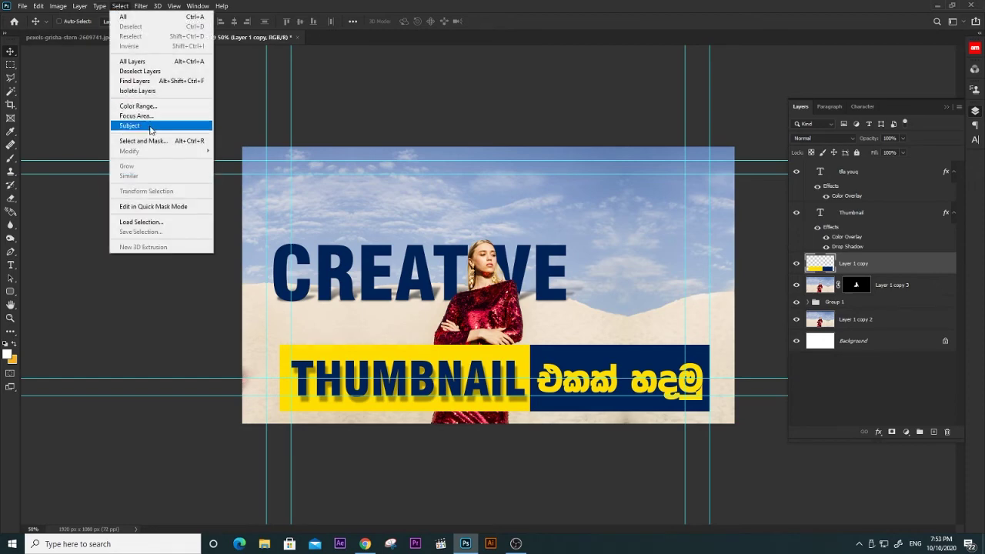
pyautogui.click(158, 223)
pyautogui.click(241, 112)
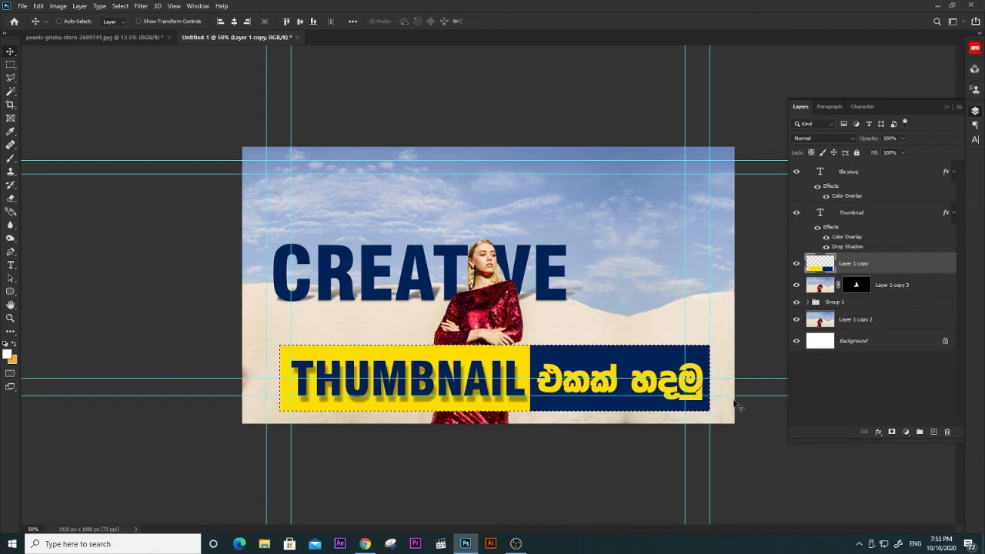
pyautogui.click(120, 6)
pyautogui.moveTo(129, 151)
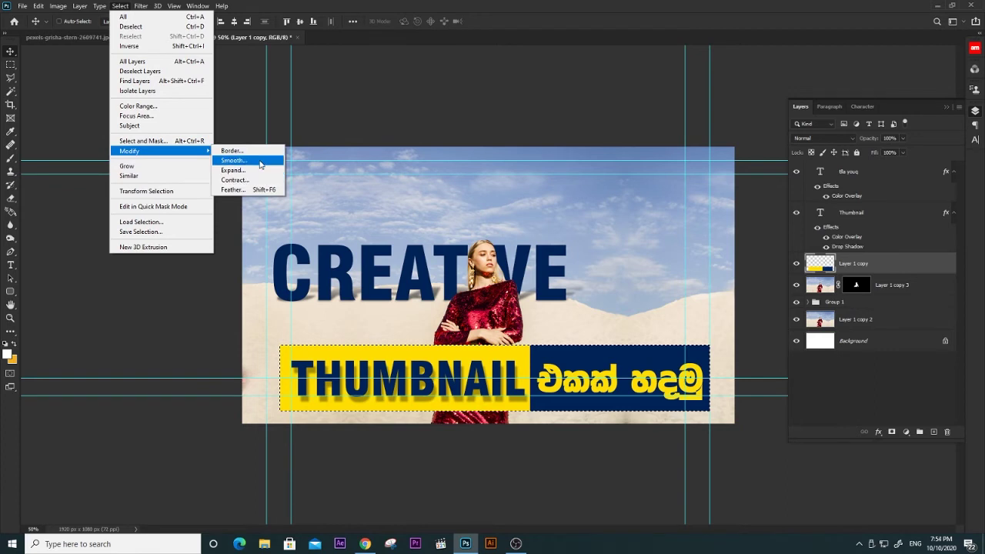
pyautogui.click(242, 160)
pyautogui.write('30')
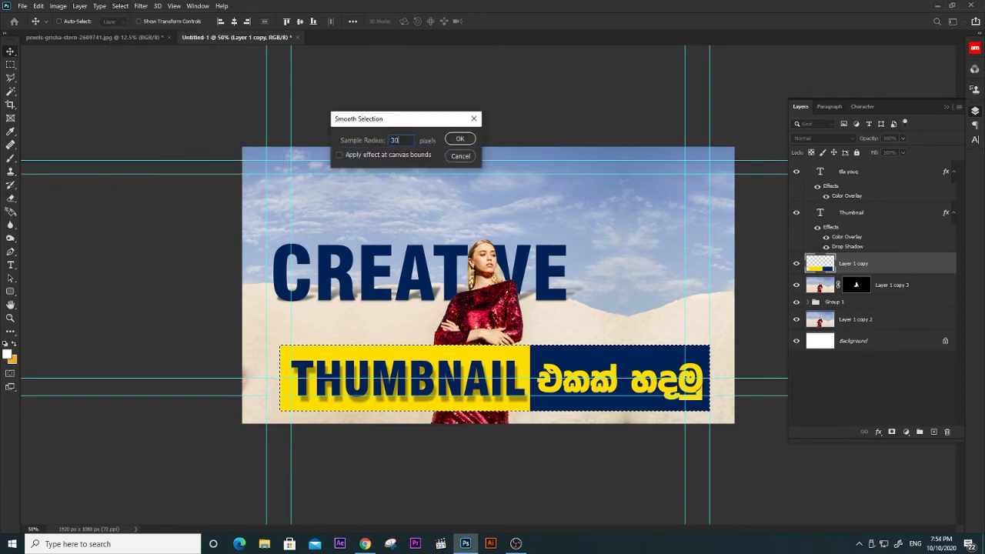
pyautogui.press('Return')
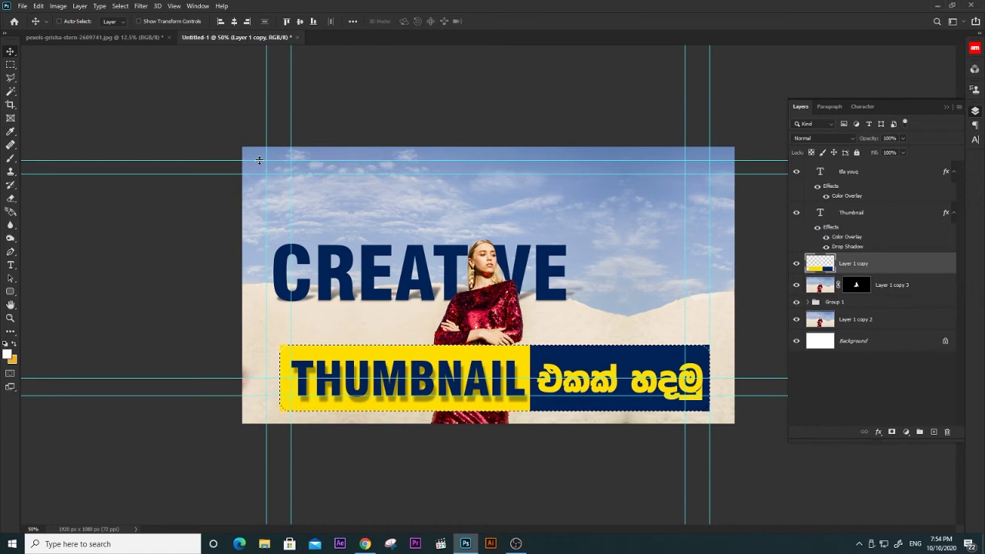
# Invert the selection, delete the bar's square corners, and deselect.
pyautogui.press('ctrl')
pyautogui.hotkey('ctrl', 'a')
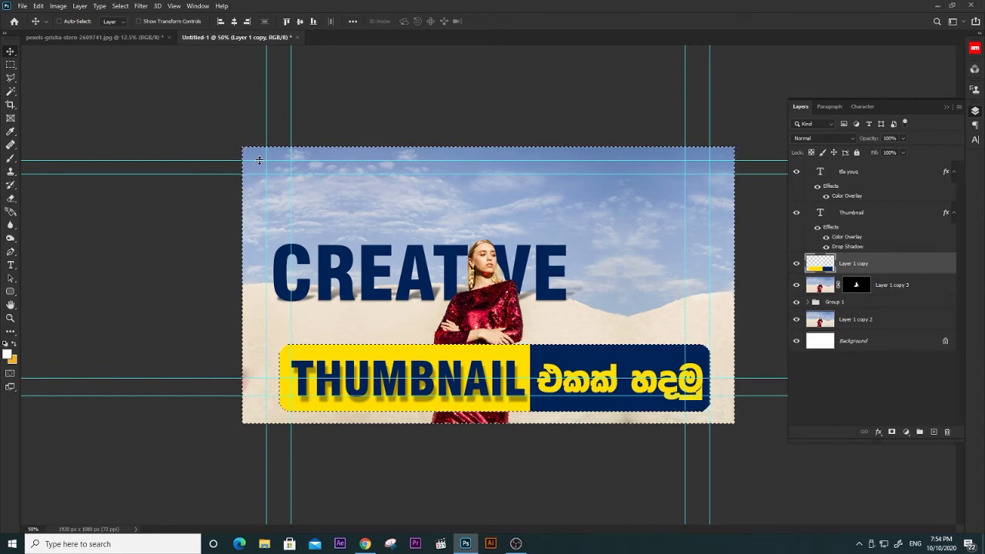
pyautogui.press('ctrl')
pyautogui.hotkey('ctrl', 'd')
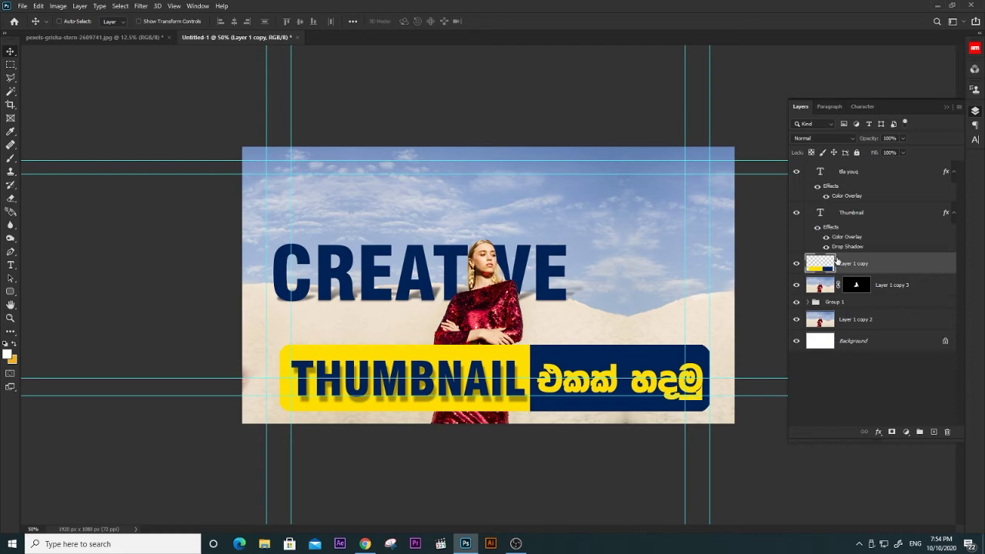
# Select Layer 1 copy 3 and Layer 1 copy 2 together and start a free transform.
pyautogui.click(884, 285)
pyautogui.keyDown('ctrl'); pyautogui.click(873, 320); pyautogui.keyUp('ctrl')
pyautogui.hotkey('ctrl', '-')
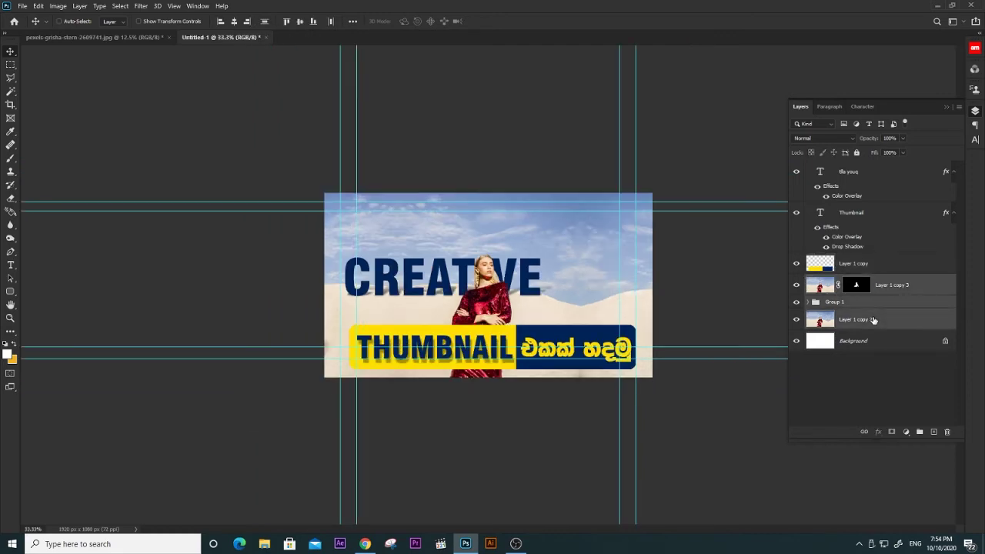
pyautogui.hotkey('ctrl', 't')
pyautogui.hotkey('ctrl', '-')
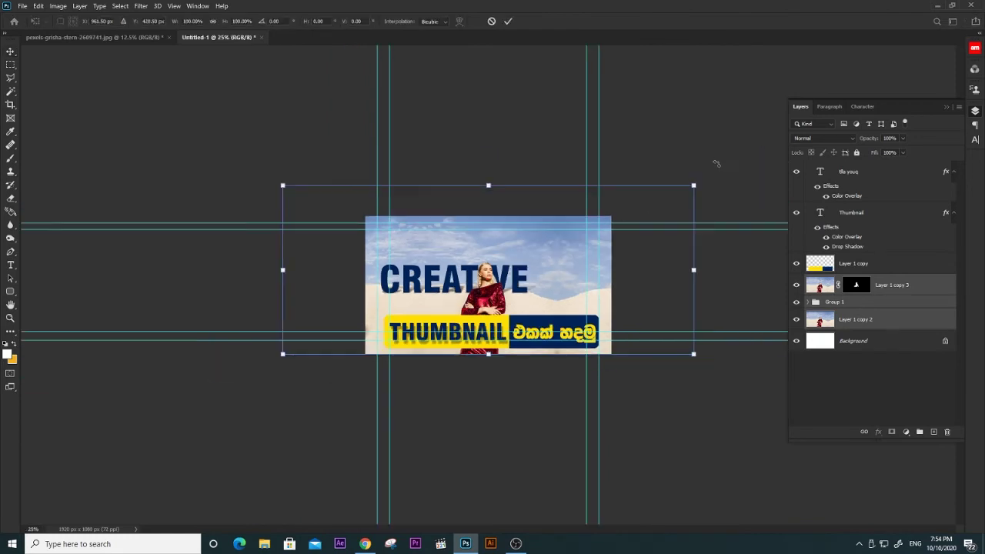
# Scale both photo layers up to about 128% and place the woman right of centre.
pyautogui.moveTo(693, 185); pyautogui.dragTo(787, 148)
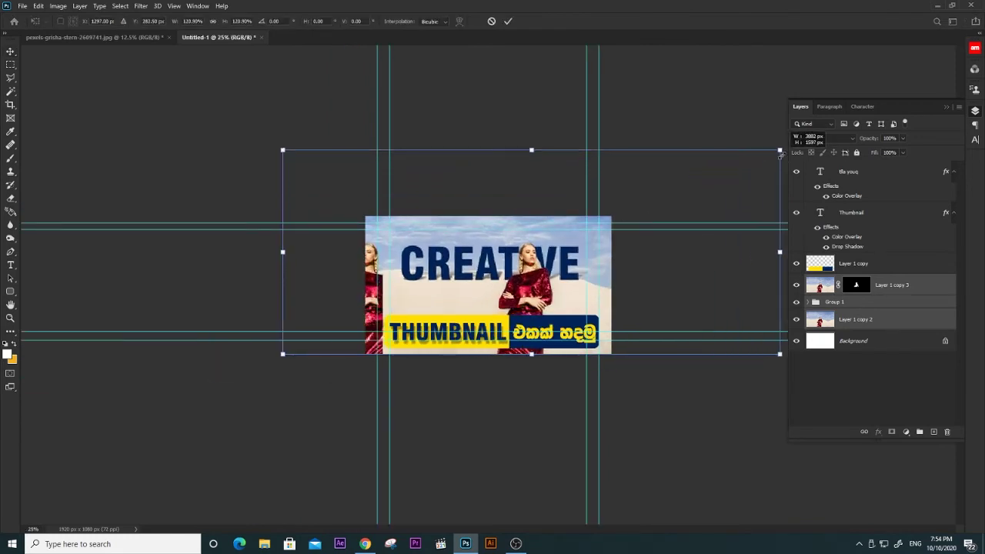
pyautogui.moveTo(539, 268)
pyautogui.mouseDown()
pyautogui.moveTo(517, 269)
pyautogui.moveTo(529, 248)
pyautogui.mouseUp()
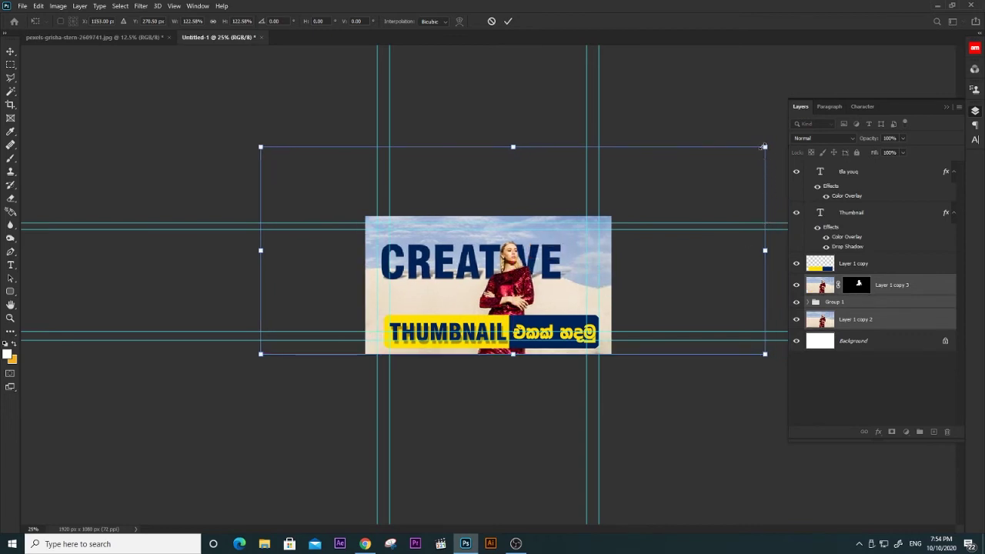
pyautogui.moveTo(764, 146); pyautogui.dragTo(786, 139)
pyautogui.moveTo(688, 315); pyautogui.dragTo(683, 315)
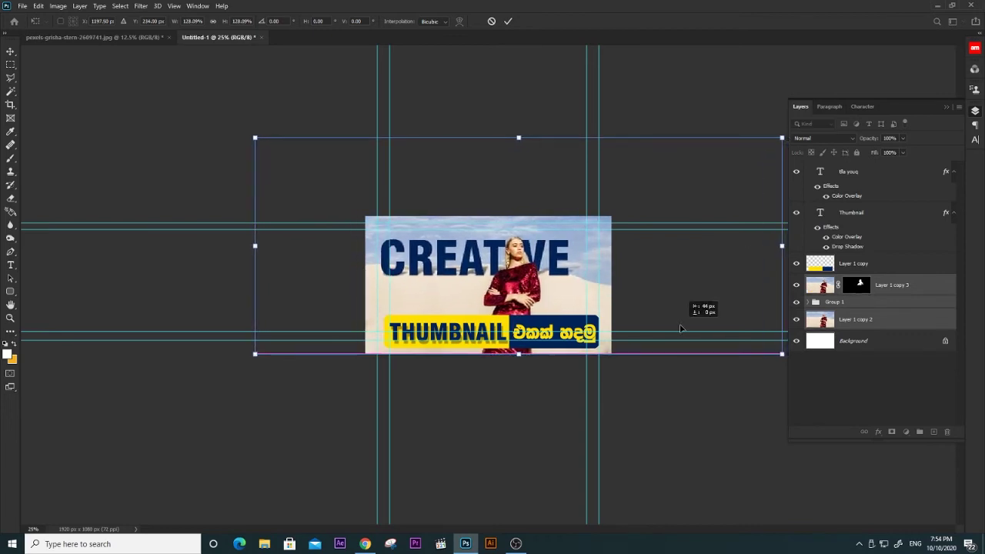
pyautogui.moveTo(531, 299); pyautogui.dragTo(541, 312)
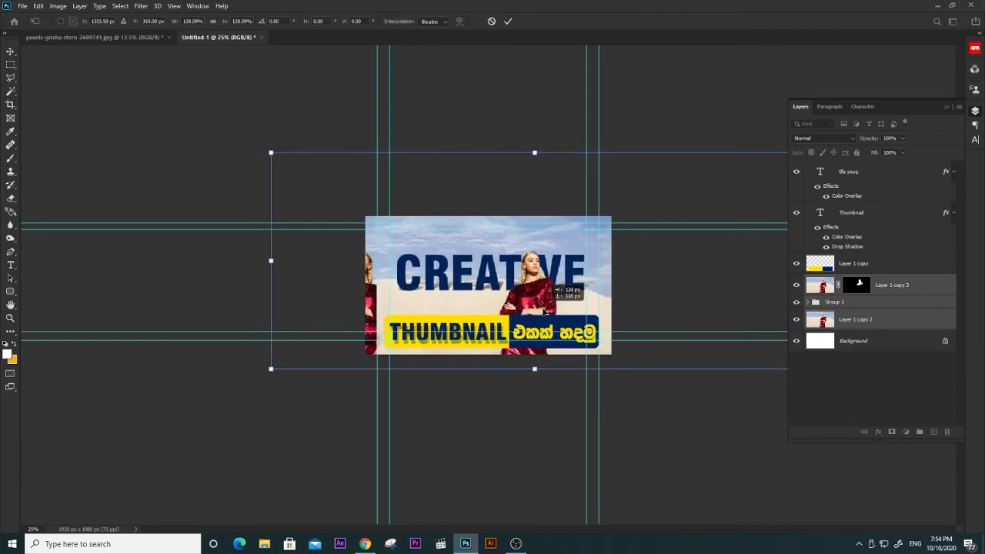
pyautogui.moveTo(540, 312); pyautogui.dragTo(536, 301)
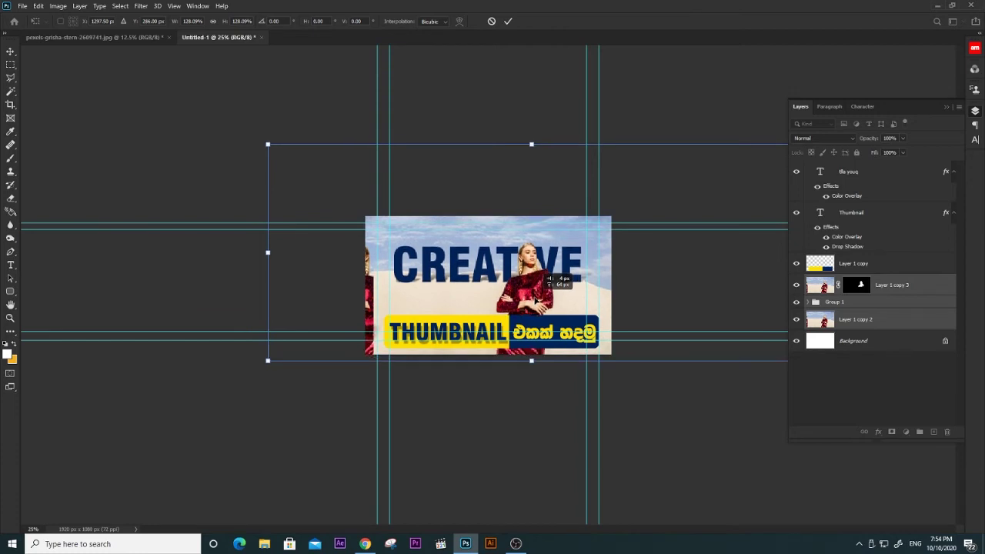
pyautogui.press('Return')
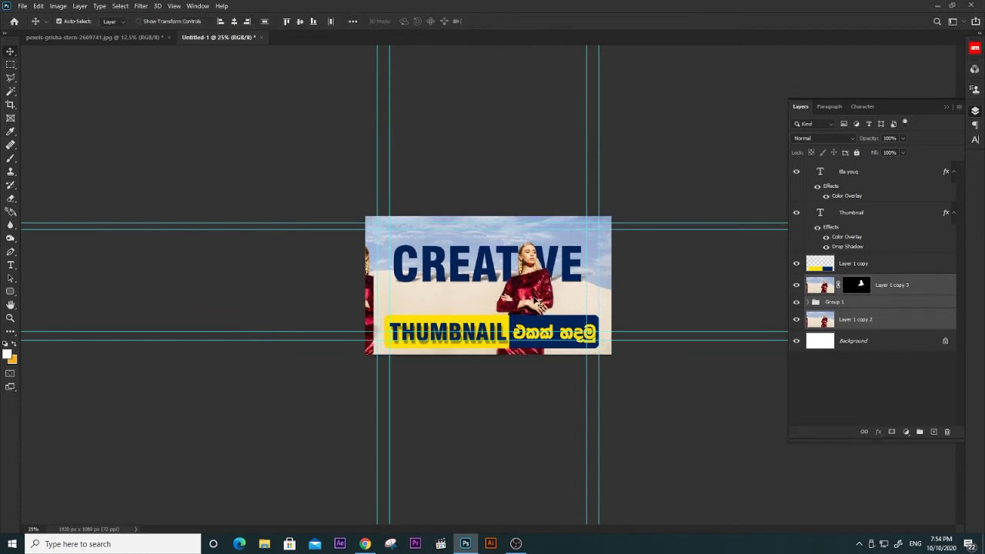
pyautogui.hotkey('ctrl', '+')
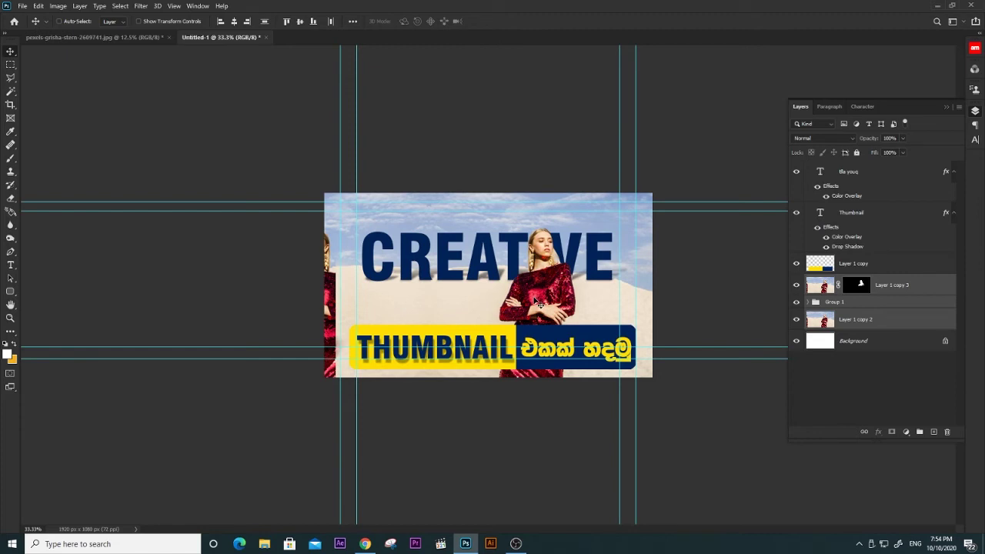
# Target Layer 1 copy 2 with a size-125 Clone Stamp, framing the thumbnail's left edge.
pyautogui.click(878, 323)
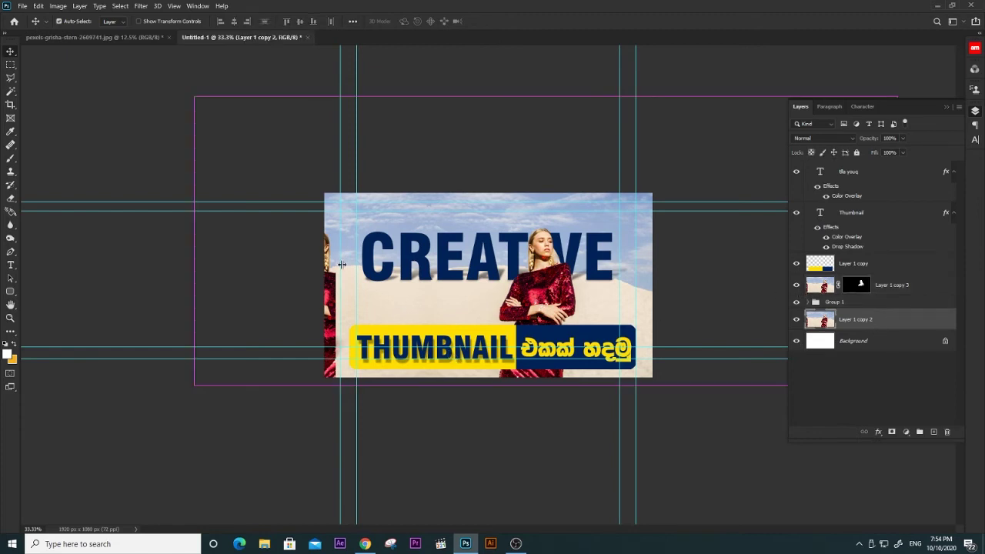
pyautogui.hotkey('ctrl', '+')
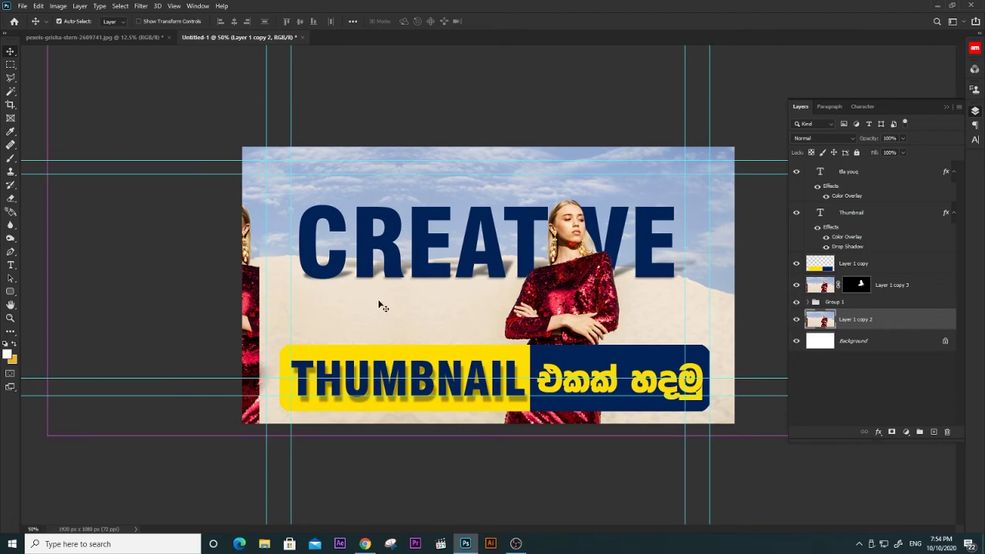
pyautogui.hotkey('ctrl', '+')
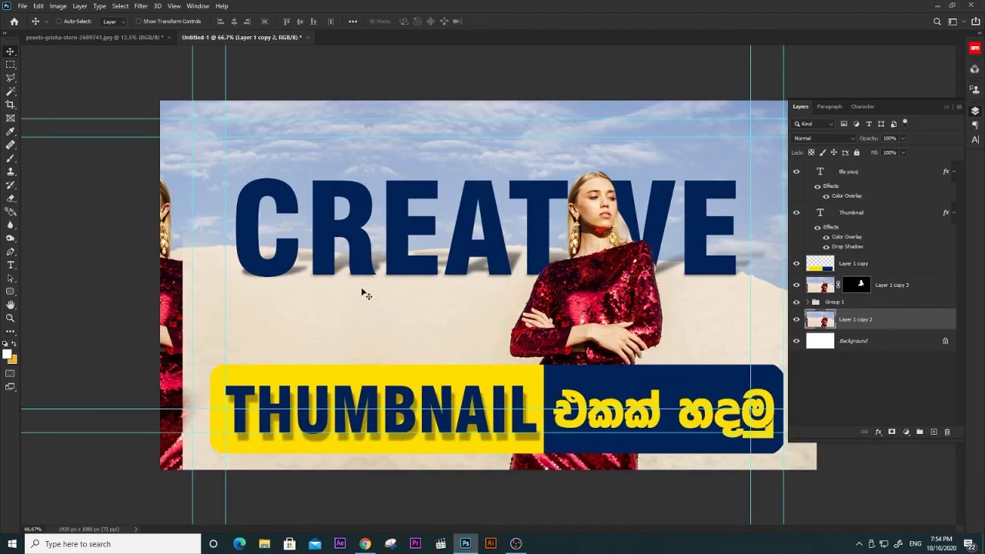
pyautogui.press('s')
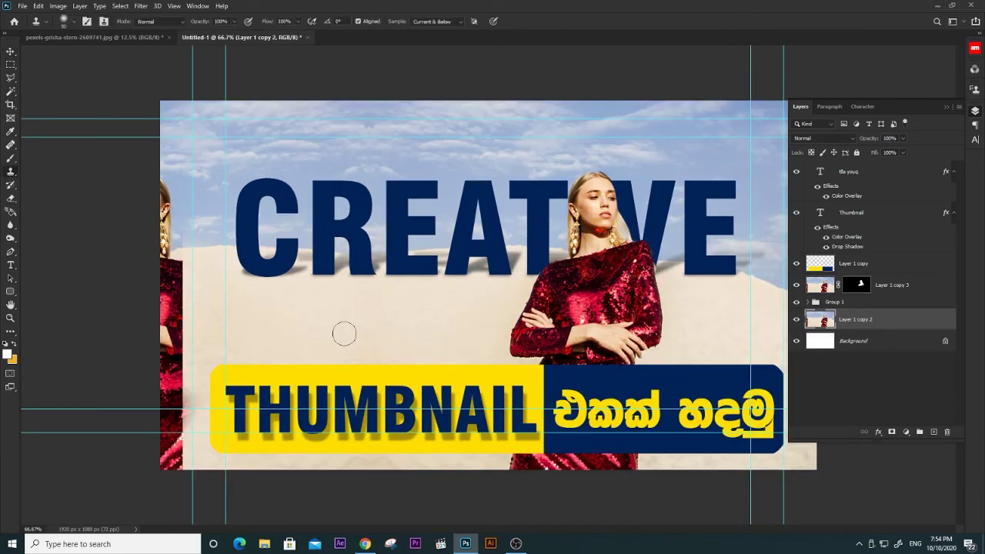
pyautogui.hotkey('ctrl', '+')
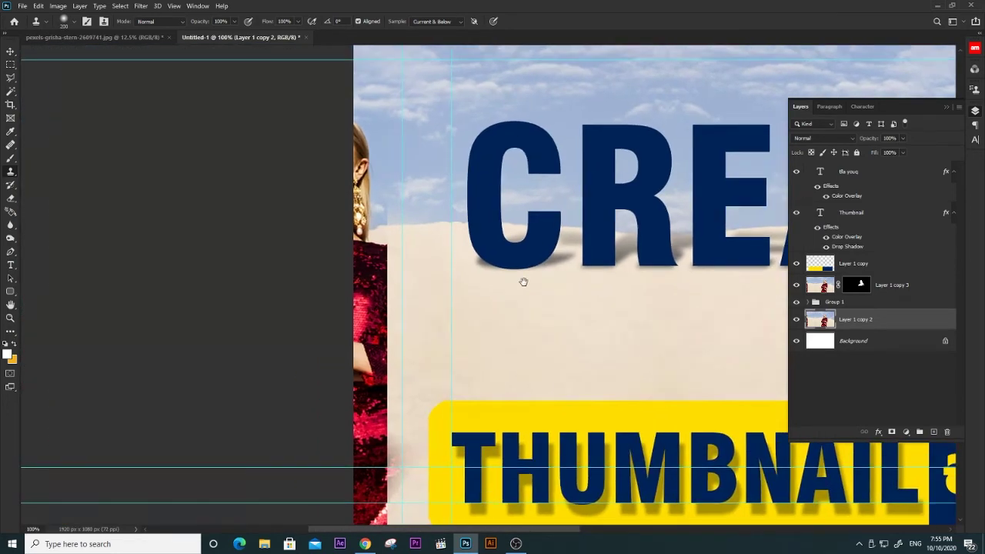
pyautogui.moveTo(189, 279); pyautogui.dragTo(523, 282)
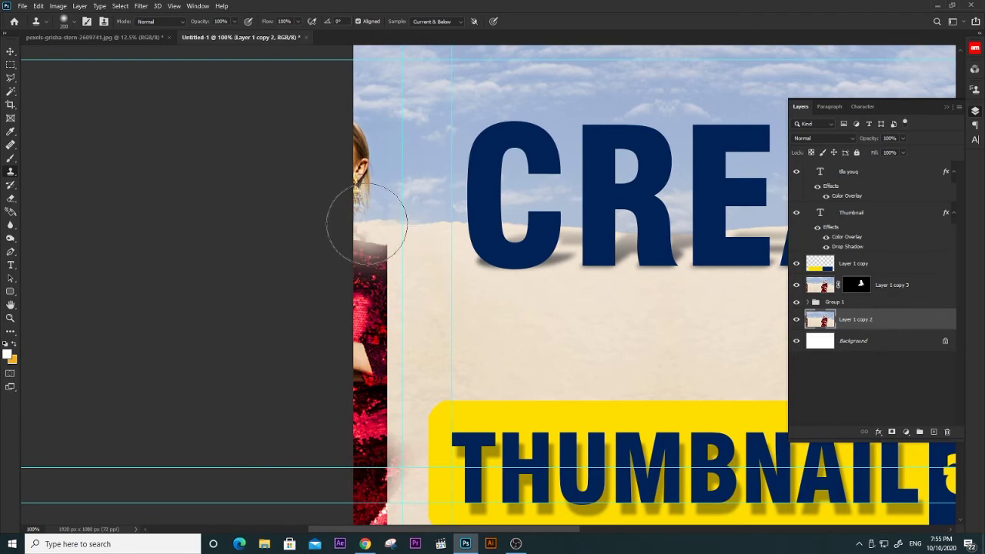
pyautogui.press('[')
pyautogui.press('[')
pyautogui.press('[')
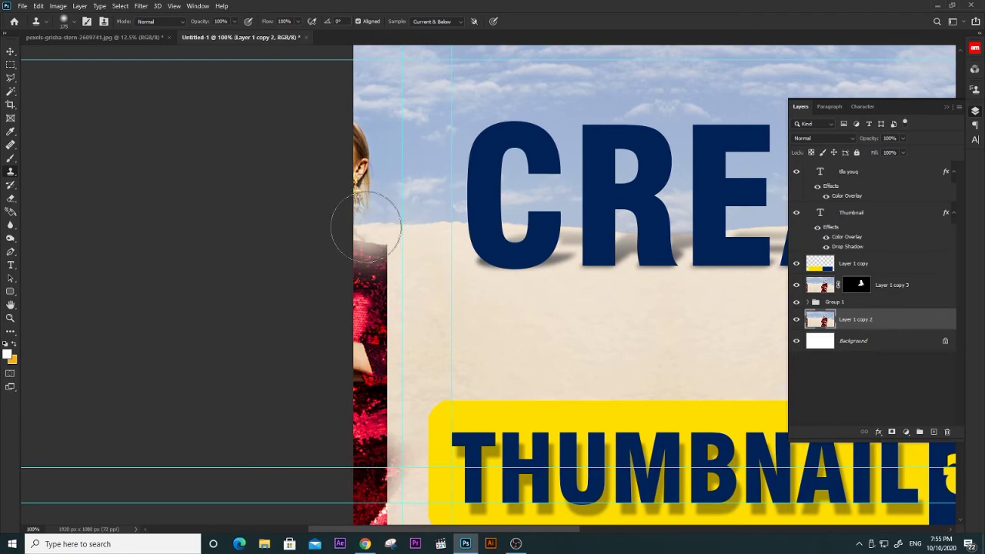
# Clone sky over the leftover hair and sand over the red dress strip.
pyautogui.moveTo(365, 200); pyautogui.dragTo(352, 137)
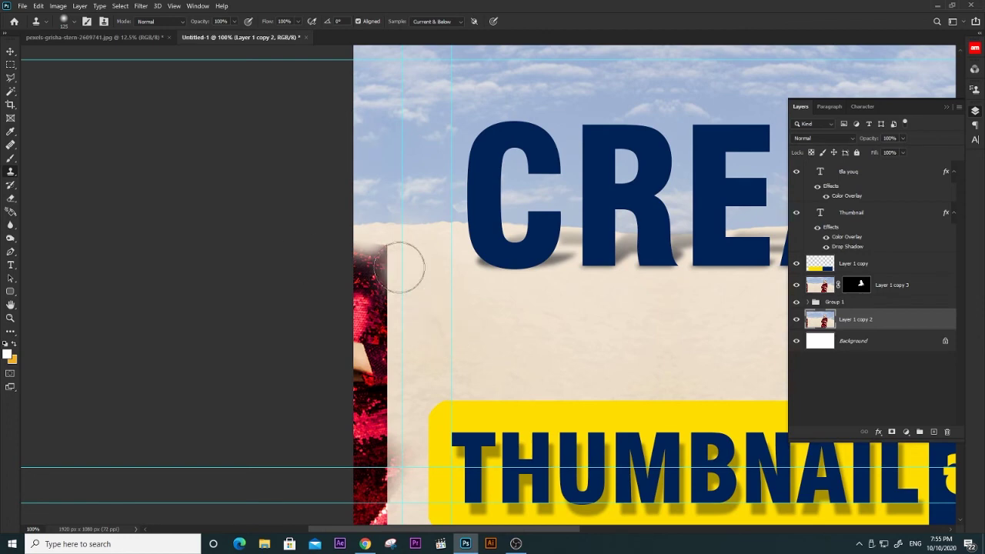
pyautogui.moveTo(400, 264)
pyautogui.mouseDown()
pyautogui.moveTo(370, 259)
pyautogui.moveTo(352, 286)
pyautogui.moveTo(378, 300)
pyautogui.moveTo(377, 335)
pyautogui.moveTo(359, 285)
pyautogui.moveTo(345, 487)
pyautogui.mouseUp()
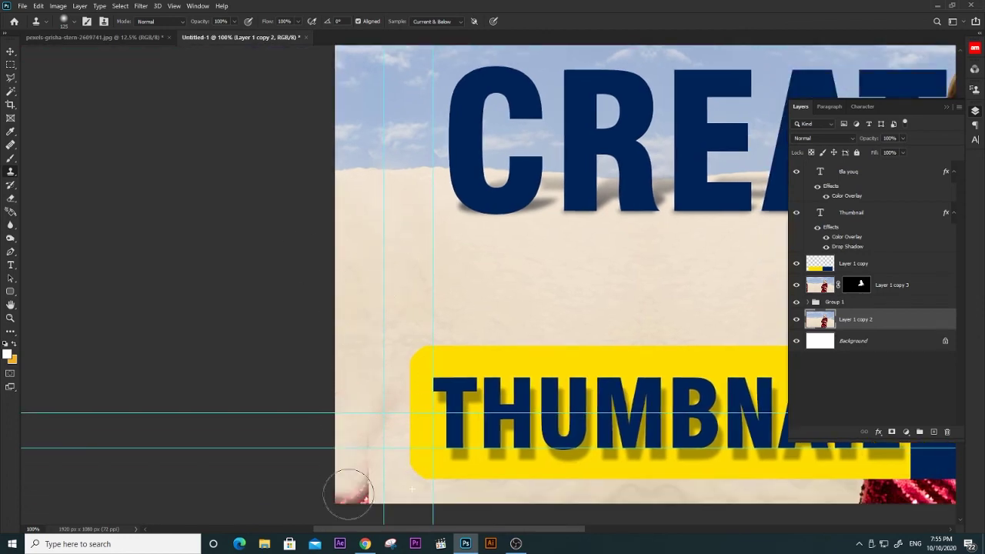
pyautogui.hotkey('ctrl', '-')
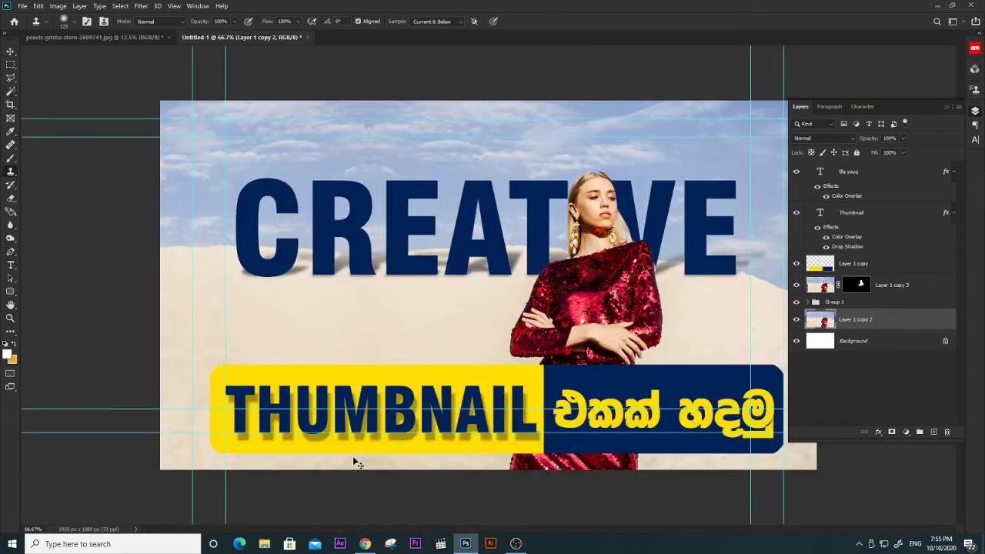
pyautogui.hotkey('ctrl', '-')
pyautogui.hotkey('ctrl', '-')
pyautogui.hotkey('ctrl', '+')
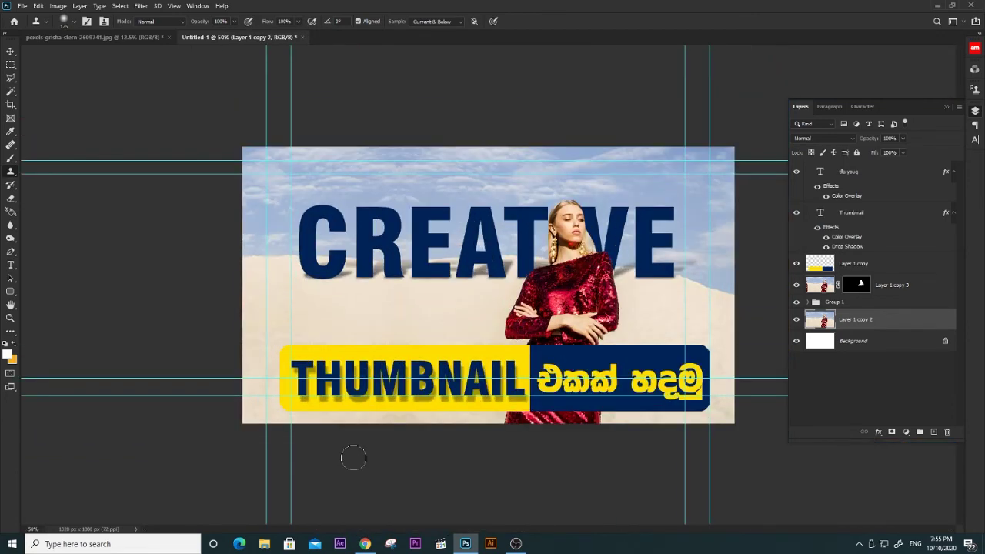
pyautogui.press('v')
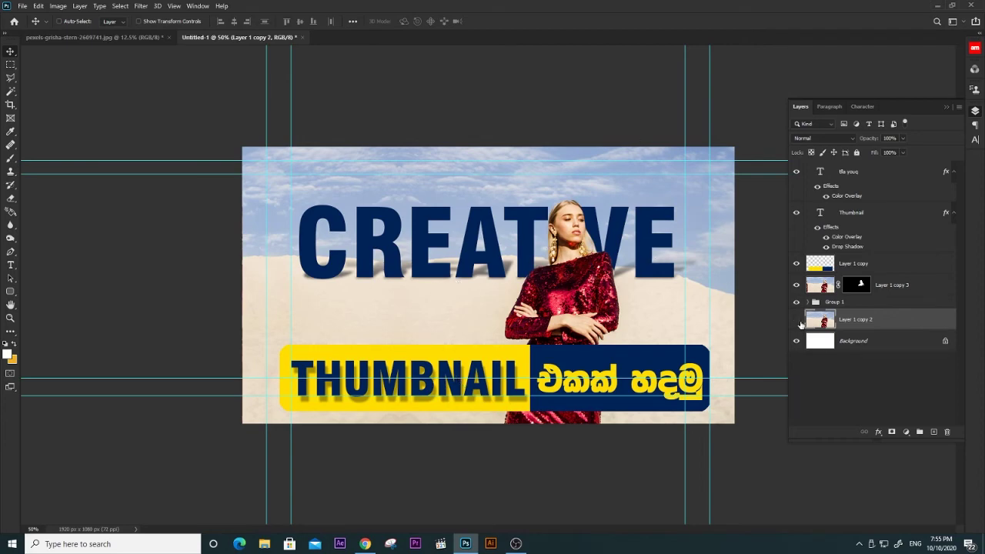
# Compare the composite with Layer 1 copy 2 hidden and shown, then open Image > Adjustments.
pyautogui.click(798, 320)
pyautogui.click(798, 320)
pyautogui.click(798, 320)
pyautogui.click(798, 320)
pyautogui.click(796, 320)
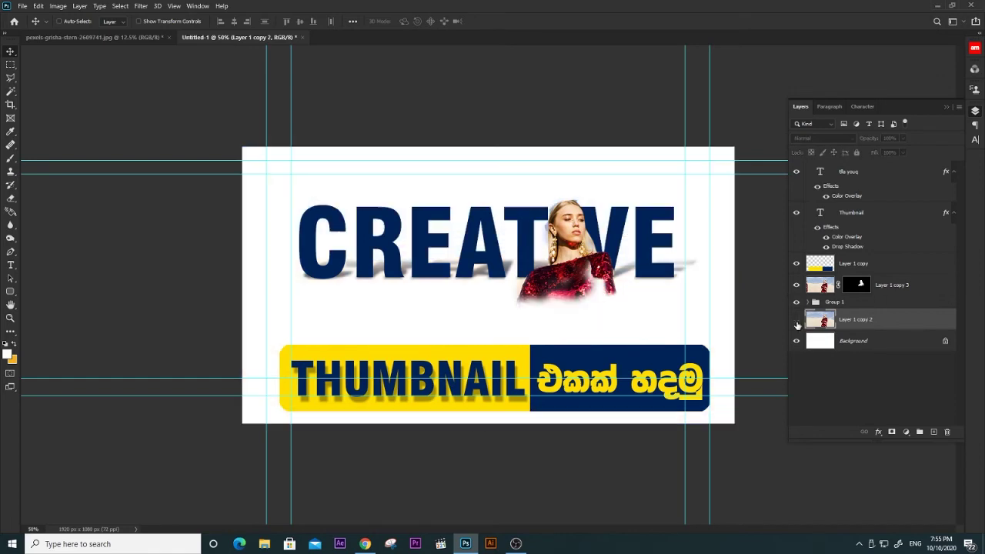
pyautogui.click(796, 320)
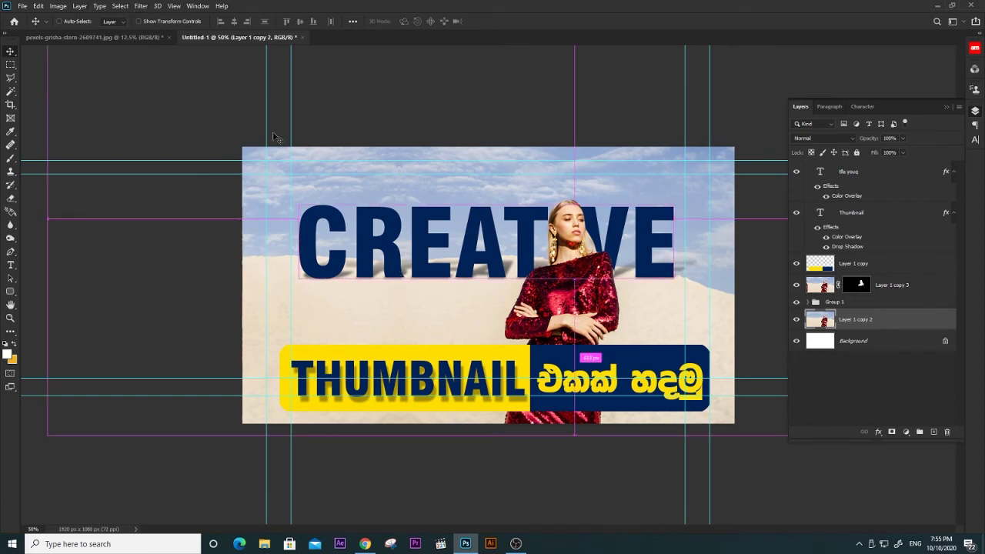
pyautogui.click(57, 6)
pyautogui.moveTo(74, 32)
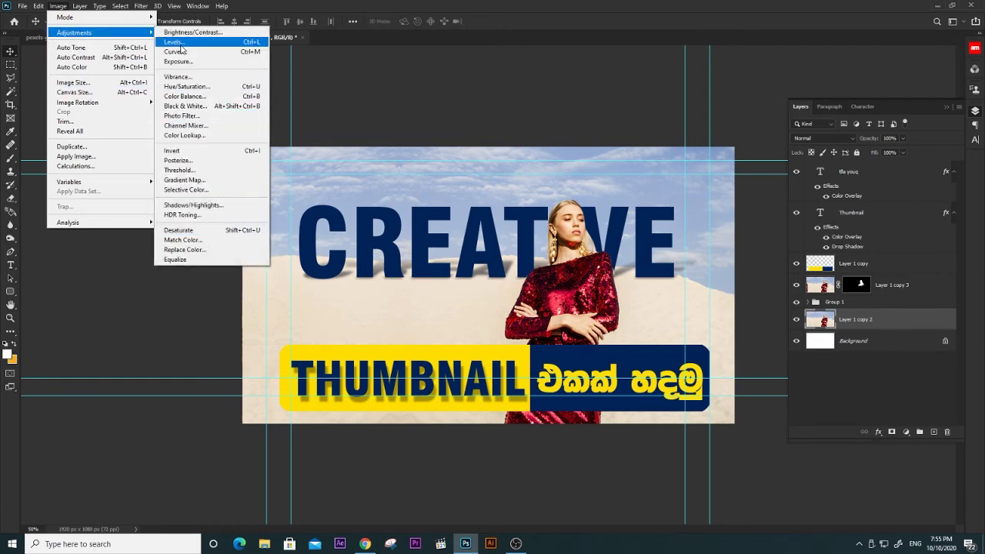
# Apply Levels to the background photo with the midtone input set to 0.41.
pyautogui.click(173, 42)
pyautogui.moveTo(484, 70); pyautogui.dragTo(842, 148)
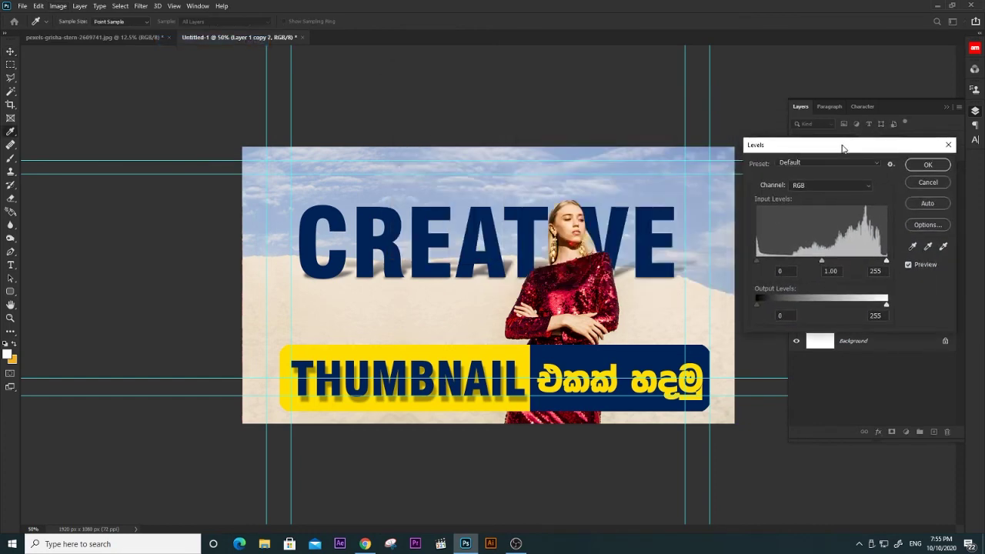
pyautogui.moveTo(823, 261)
pyautogui.mouseDown()
pyautogui.moveTo(801, 259)
pyautogui.moveTo(862, 269)
pyautogui.mouseUp()
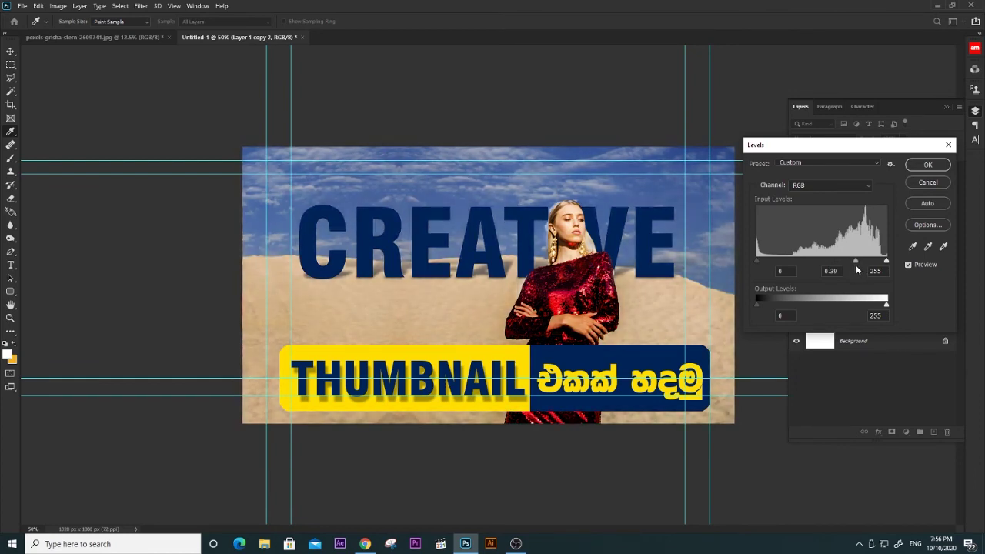
pyautogui.moveTo(859, 269); pyautogui.dragTo(855, 270)
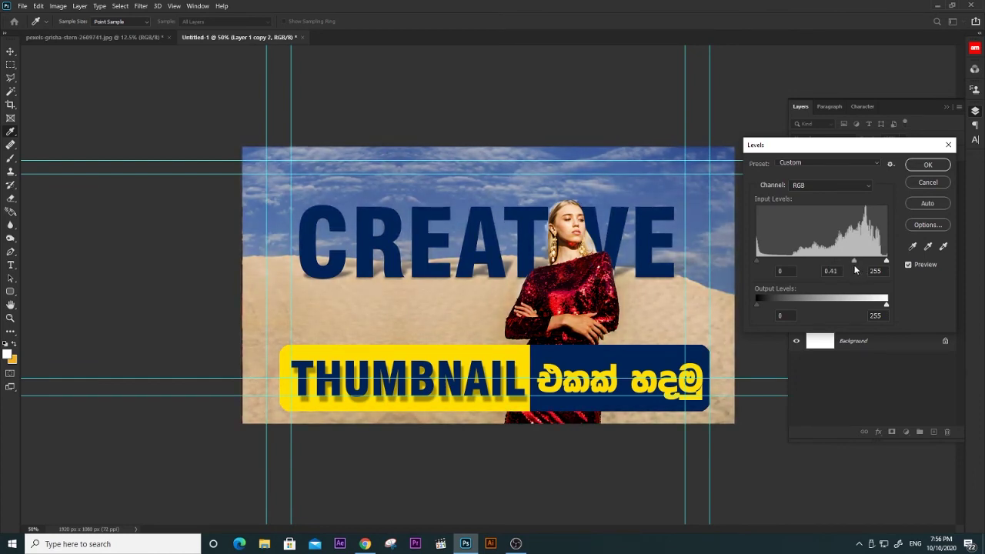
pyautogui.click(931, 165)
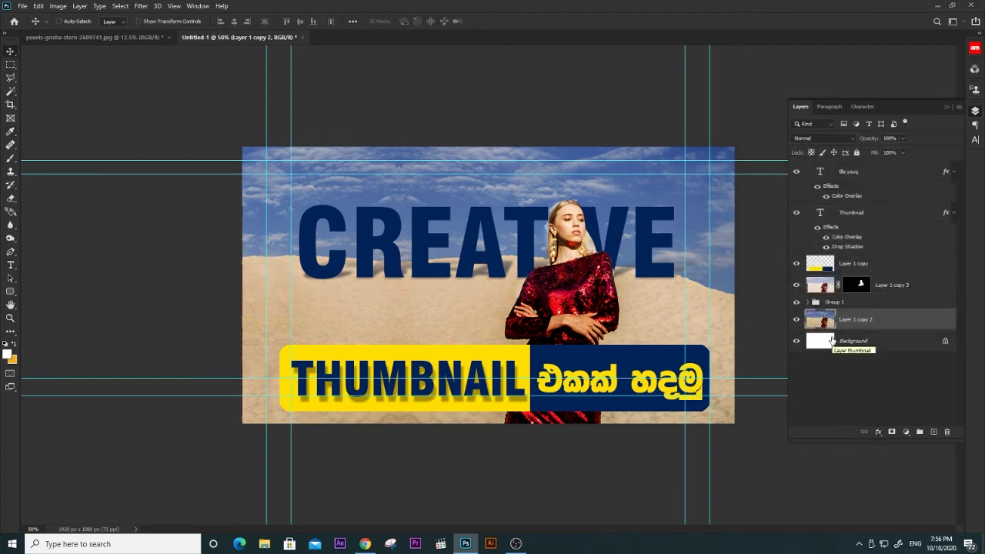
# At 400% zoom, brush black on Layer 1 copy 3's mask over the halo beside the ear.
pyautogui.hotkey('ctrl', '+')
pyautogui.hotkey('ctrl', '+')
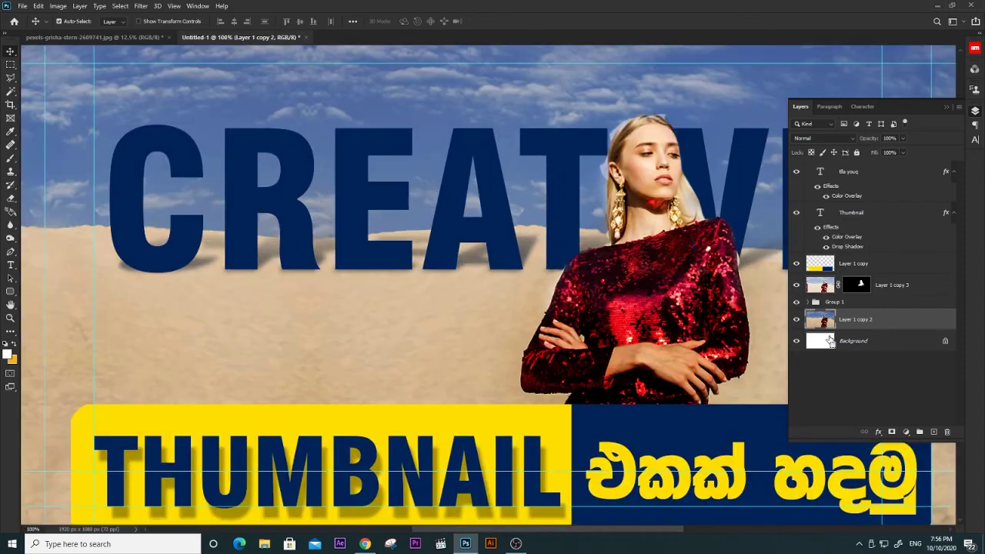
pyautogui.hotkey('ctrl', '+')
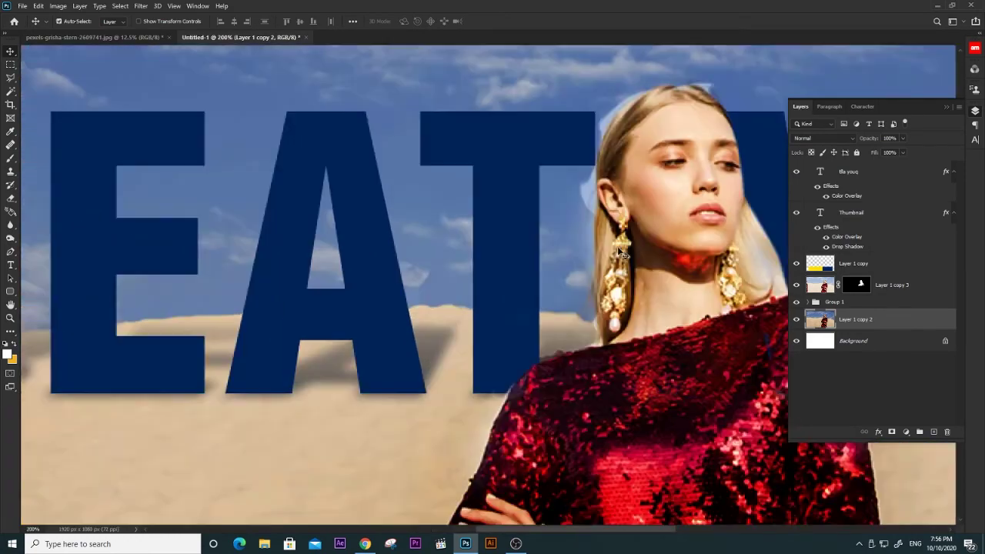
pyautogui.hotkey('ctrl', '+')
pyautogui.moveTo(638, 227); pyautogui.dragTo(618, 339)
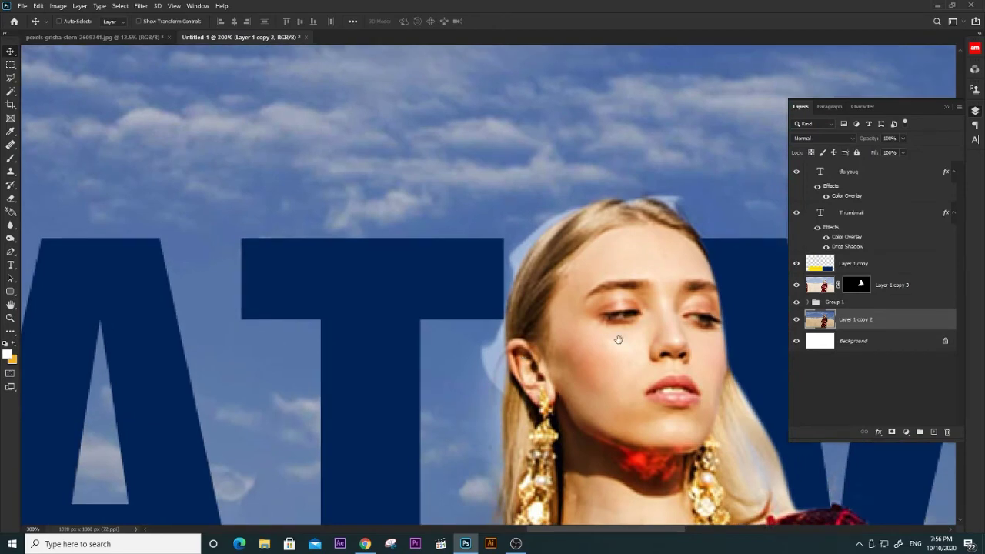
pyautogui.click(898, 287)
pyautogui.click(859, 285)
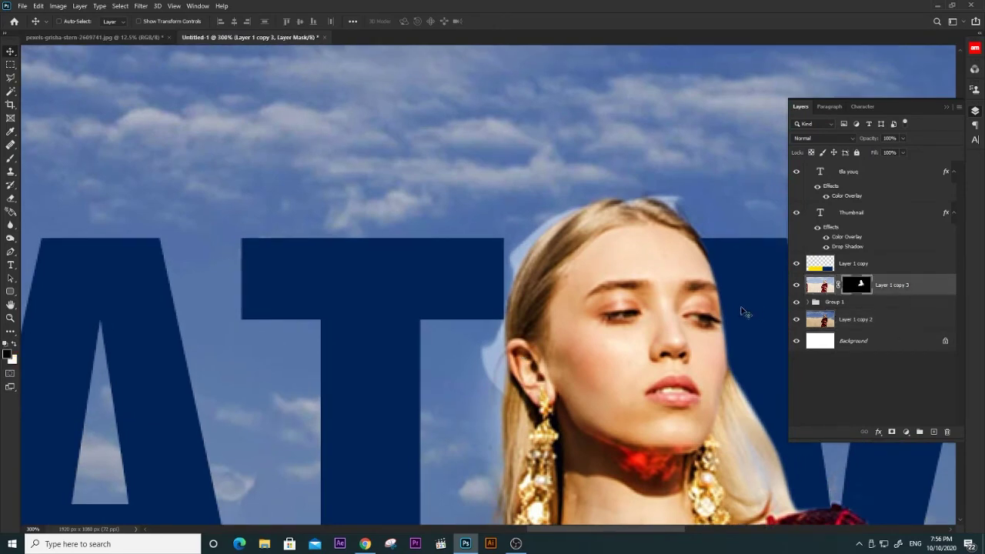
pyautogui.hotkey('ctrl', '+')
pyautogui.moveTo(574, 390); pyautogui.dragTo(532, 398)
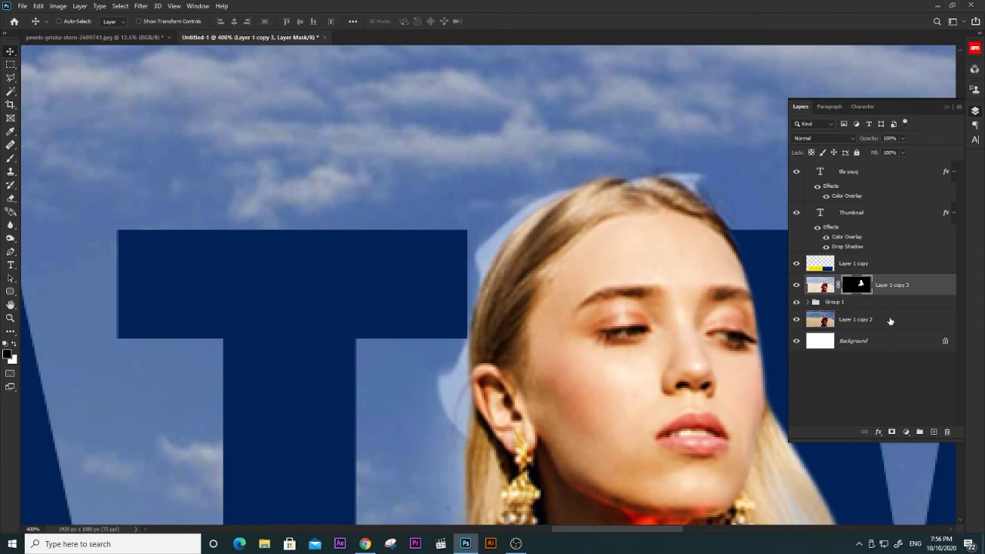
pyautogui.press('b')
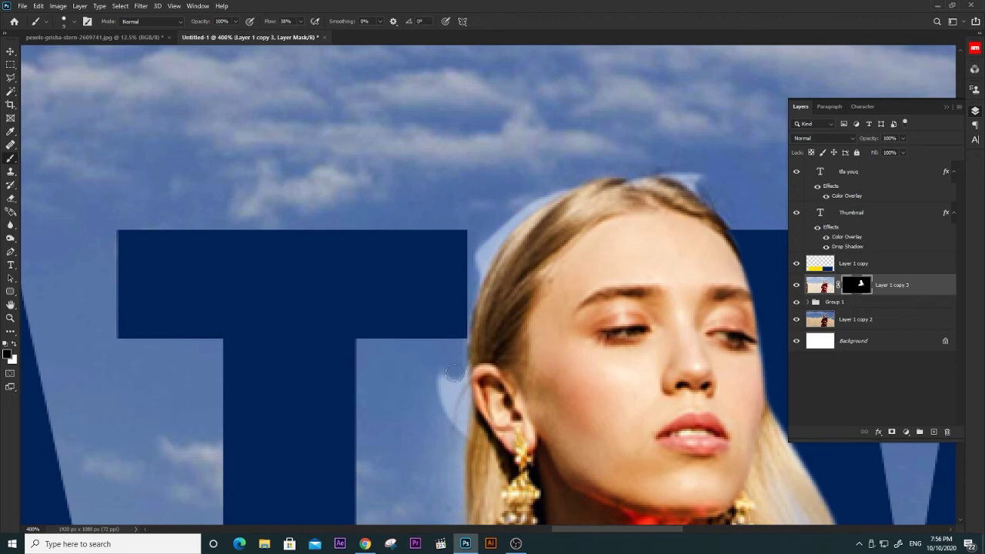
pyautogui.moveTo(455, 370)
pyautogui.mouseDown()
pyautogui.moveTo(452, 430)
pyautogui.moveTo(444, 402)
pyautogui.moveTo(464, 401)
pyautogui.moveTo(461, 442)
pyautogui.moveTo(456, 366)
pyautogui.mouseUp()
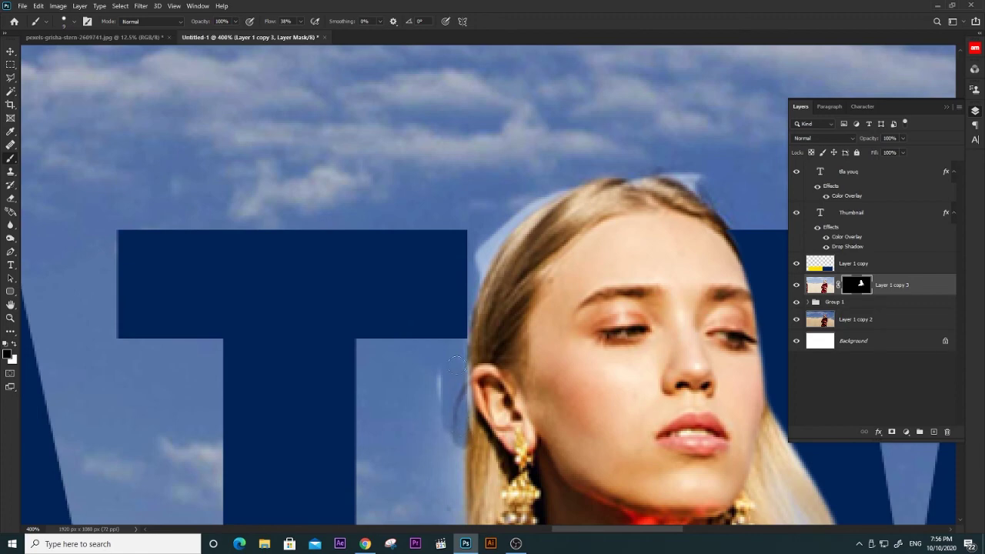
# Switch to a Soft Round brush and mask out the pale sky patch along the hair.
pyautogui.rightClick(401, 358)
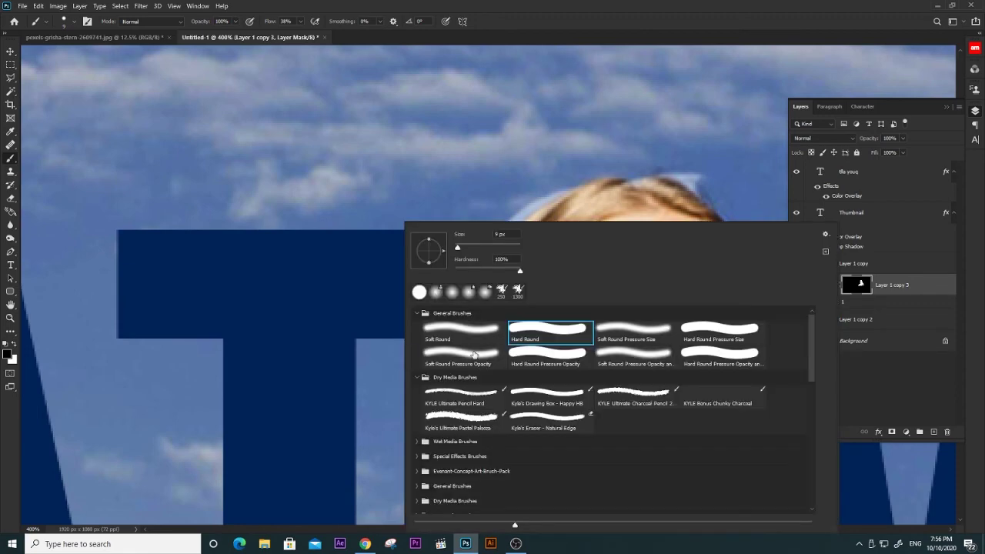
pyautogui.click(465, 331)
pyautogui.click(362, 367)
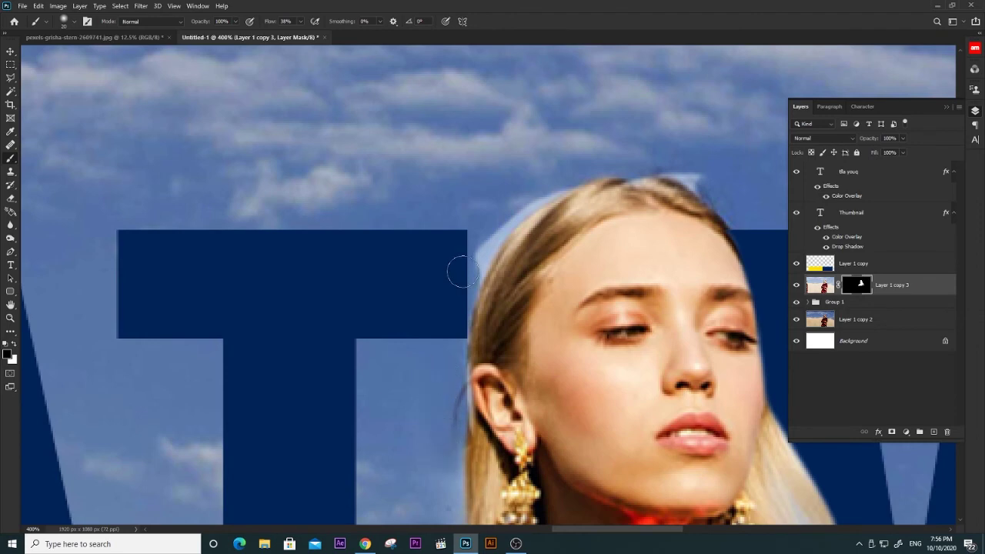
pyautogui.moveTo(461, 269); pyautogui.dragTo(554, 197)
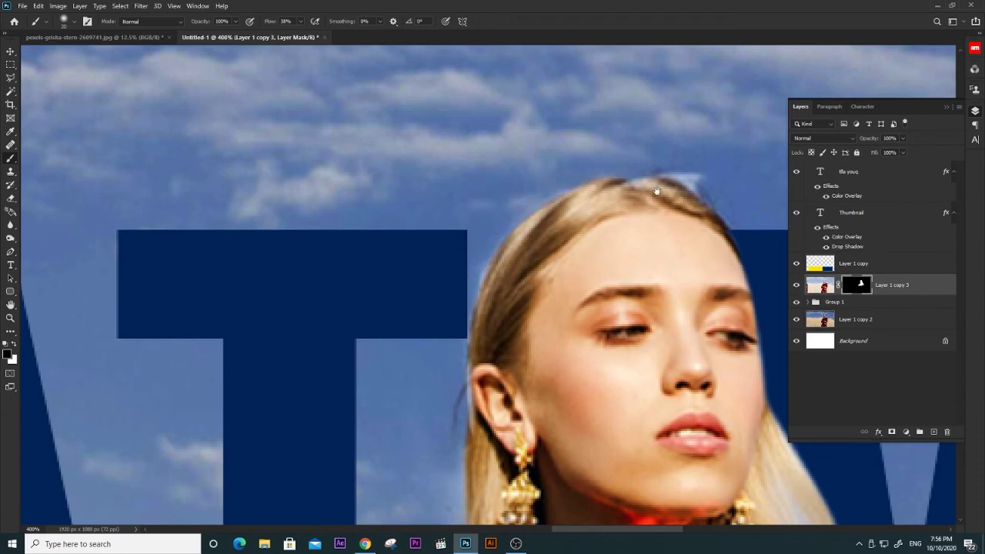
pyautogui.moveTo(720, 164)
pyautogui.mouseDown()
pyautogui.moveTo(698, 211)
pyautogui.moveTo(659, 209)
pyautogui.mouseUp()
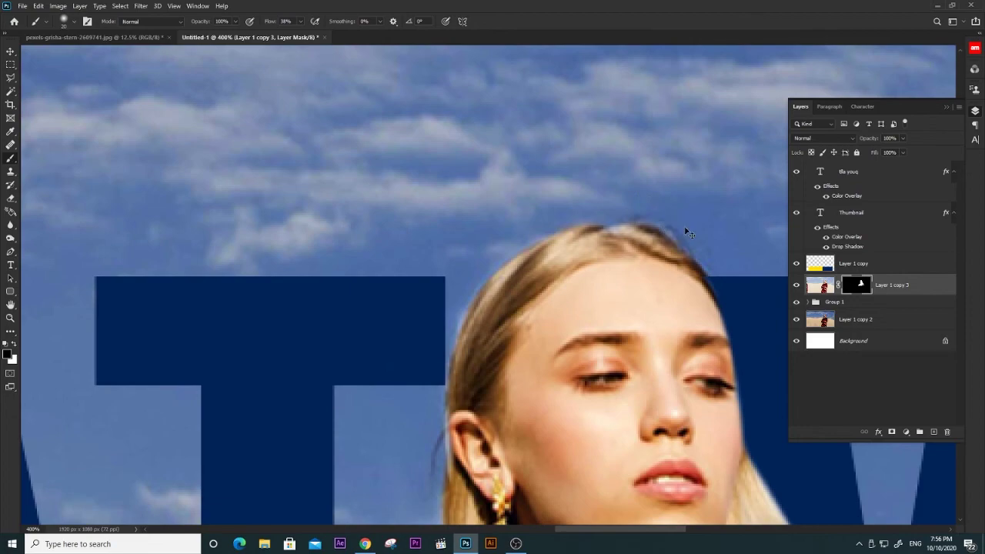
pyautogui.hotkey('ctrl', '1')
pyautogui.scroll(1, 570, 181)
pyautogui.scroll(1, 567, 180)
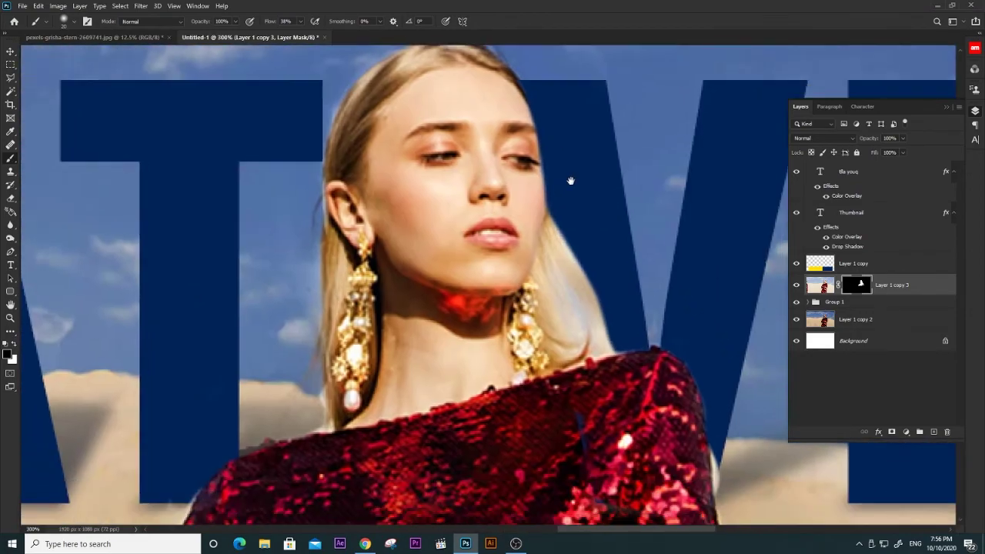
pyautogui.scroll(1, 570, 183)
pyautogui.moveTo(627, 334); pyautogui.dragTo(563, 285)
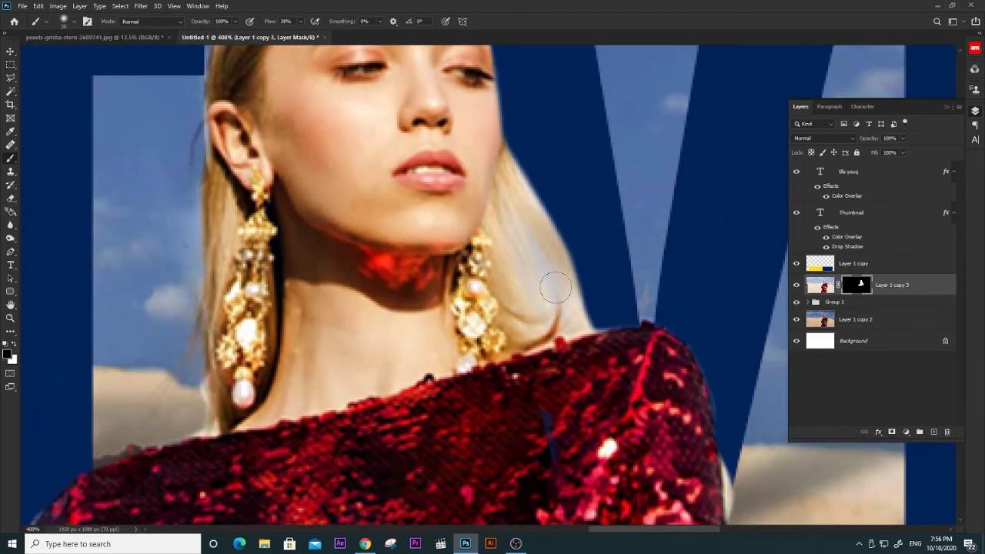
# Mask the sky fringe in the hair strands and toward the shoulder with smaller brushes.
pyautogui.press('[')
pyautogui.press('[')
pyautogui.moveTo(536, 256)
pyautogui.mouseDown()
pyautogui.moveTo(526, 243)
pyautogui.moveTo(569, 335)
pyautogui.moveTo(547, 269)
pyautogui.moveTo(566, 319)
pyautogui.moveTo(542, 265)
pyautogui.moveTo(507, 273)
pyautogui.moveTo(546, 316)
pyautogui.moveTo(509, 206)
pyautogui.moveTo(500, 223)
pyautogui.moveTo(512, 258)
pyautogui.mouseUp()
pyautogui.press('[')
pyautogui.press('[')
pyautogui.press('[')
pyautogui.moveTo(507, 313)
pyautogui.mouseDown()
pyautogui.moveTo(556, 324)
pyautogui.moveTo(521, 271)
pyautogui.mouseUp()
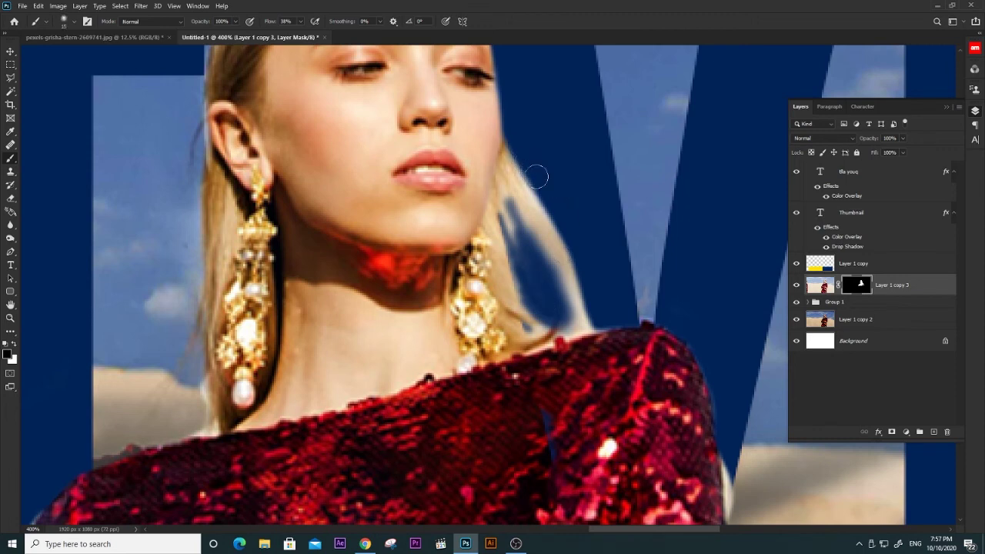
pyautogui.moveTo(519, 145)
pyautogui.mouseDown()
pyautogui.moveTo(570, 243)
pyautogui.moveTo(523, 154)
pyautogui.moveTo(561, 195)
pyautogui.moveTo(589, 261)
pyautogui.moveTo(528, 264)
pyautogui.moveTo(577, 320)
pyautogui.moveTo(542, 323)
pyautogui.moveTo(534, 281)
pyautogui.moveTo(539, 308)
pyautogui.moveTo(527, 327)
pyautogui.mouseUp()
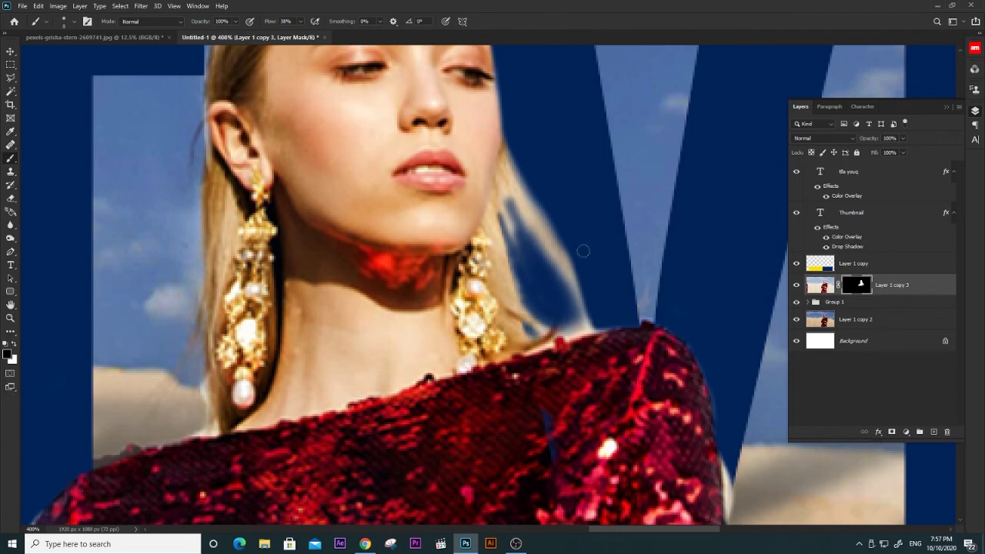
pyautogui.press(']')
pyautogui.press(']')
pyautogui.press(']')
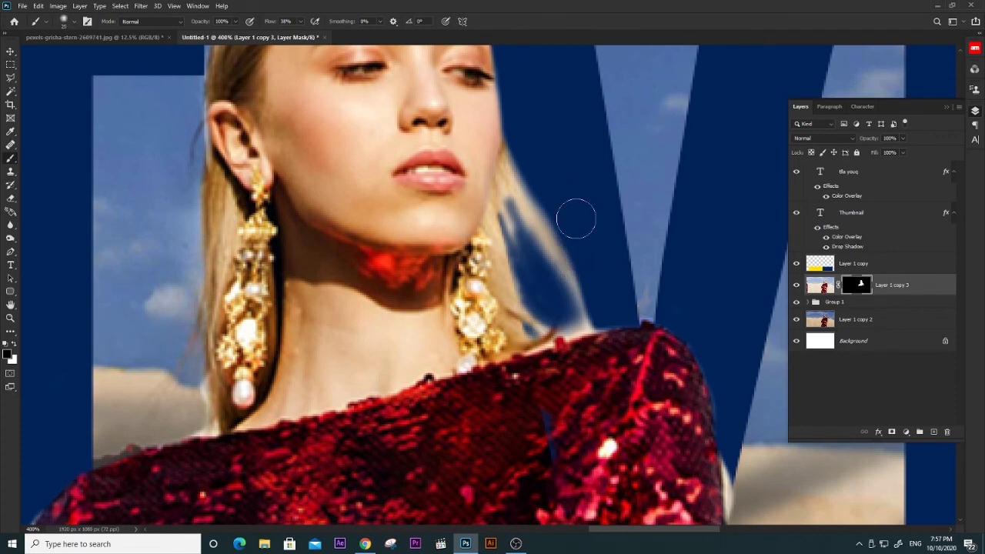
pyautogui.moveTo(576, 216)
pyautogui.mouseDown()
pyautogui.moveTo(567, 230)
pyautogui.moveTo(603, 268)
pyautogui.moveTo(597, 292)
pyautogui.moveTo(534, 274)
pyautogui.moveTo(572, 306)
pyautogui.mouseUp()
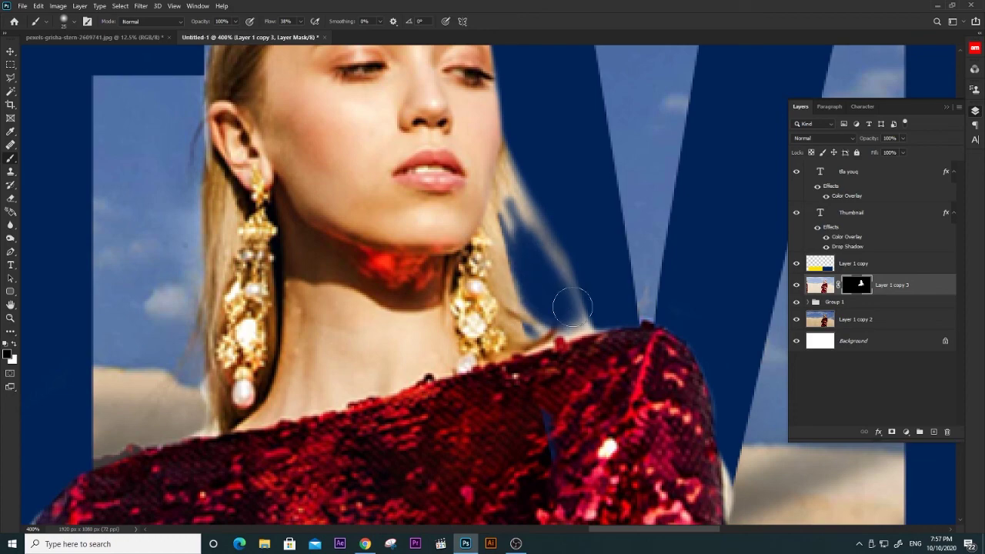
# Reframe the view on the woman's face and return to the Brush tool.
pyautogui.scroll(-3, 572, 306)
pyautogui.scroll(-2, 572, 307)
pyautogui.scroll(-1, 572, 306)
pyautogui.scroll(1, 572, 306)
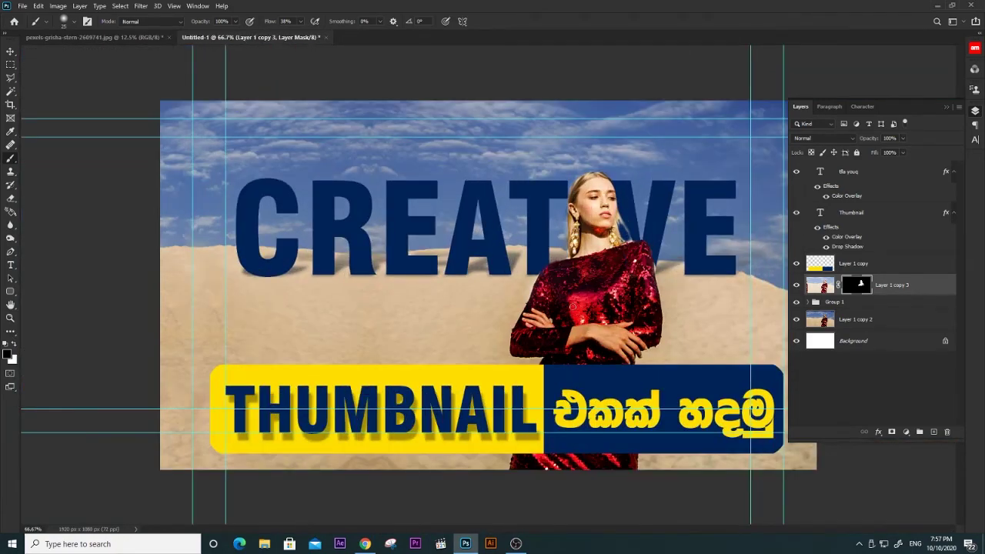
pyautogui.press('v')
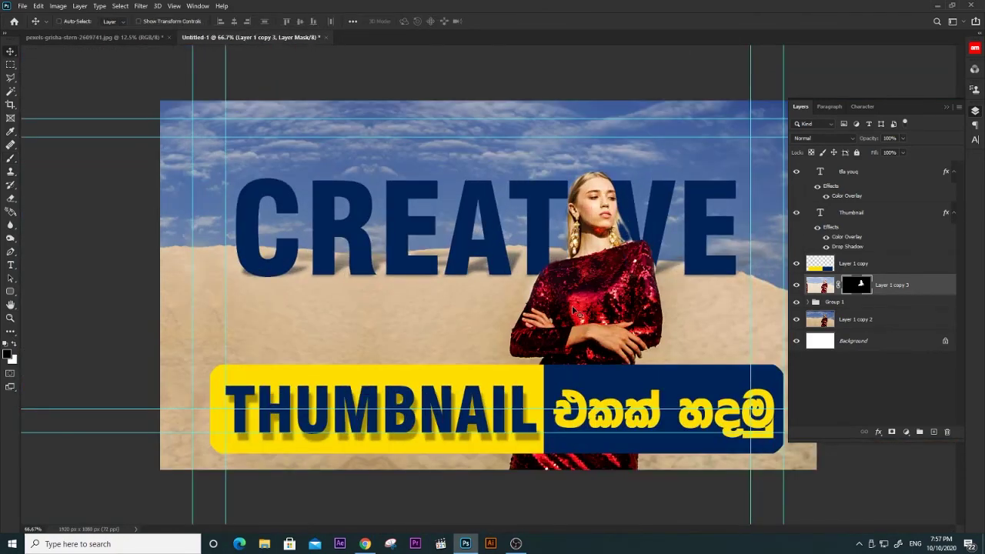
pyautogui.scroll(1, 571, 306)
pyautogui.scroll(3, 572, 305)
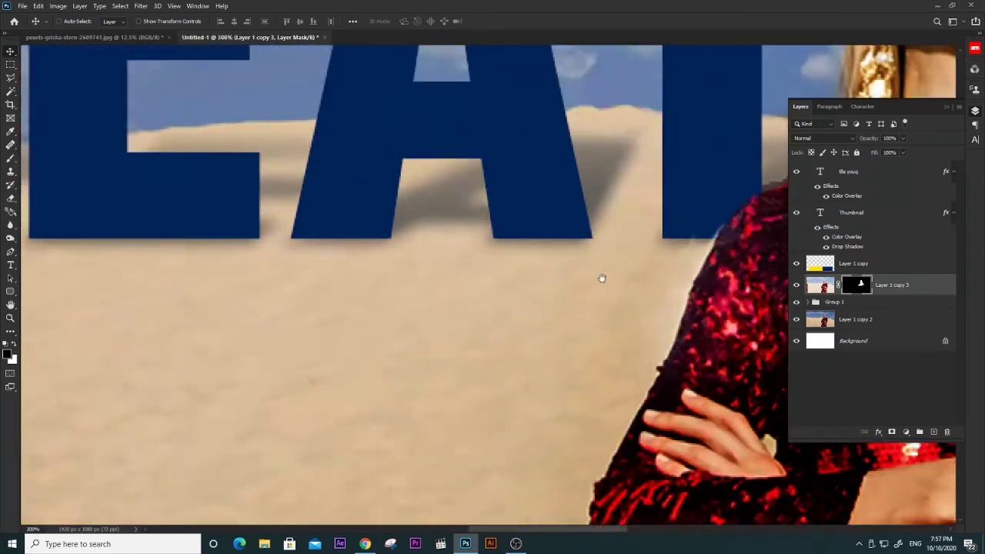
pyautogui.scroll(2, 538, 281)
pyautogui.moveTo(482, 284); pyautogui.dragTo(492, 284)
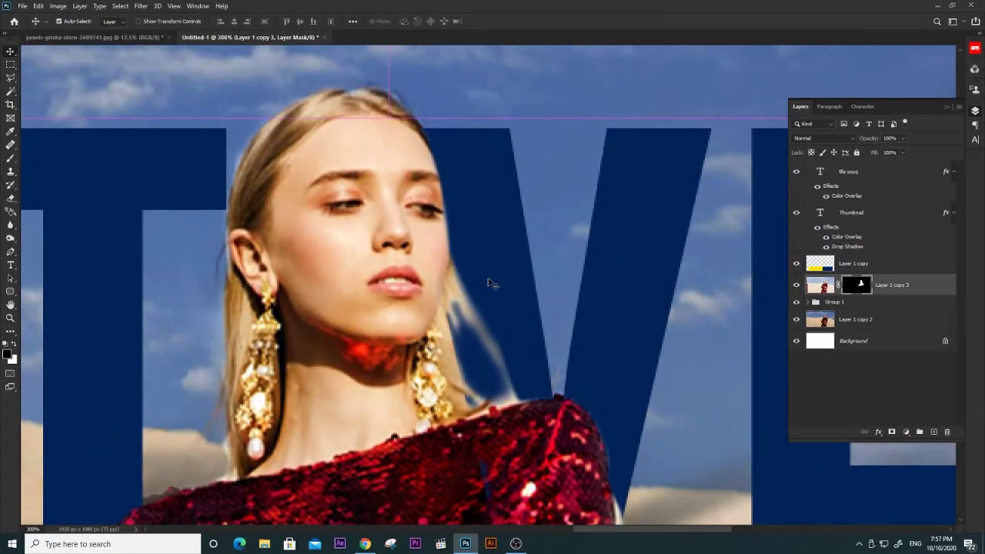
pyautogui.scroll(1, 493, 284)
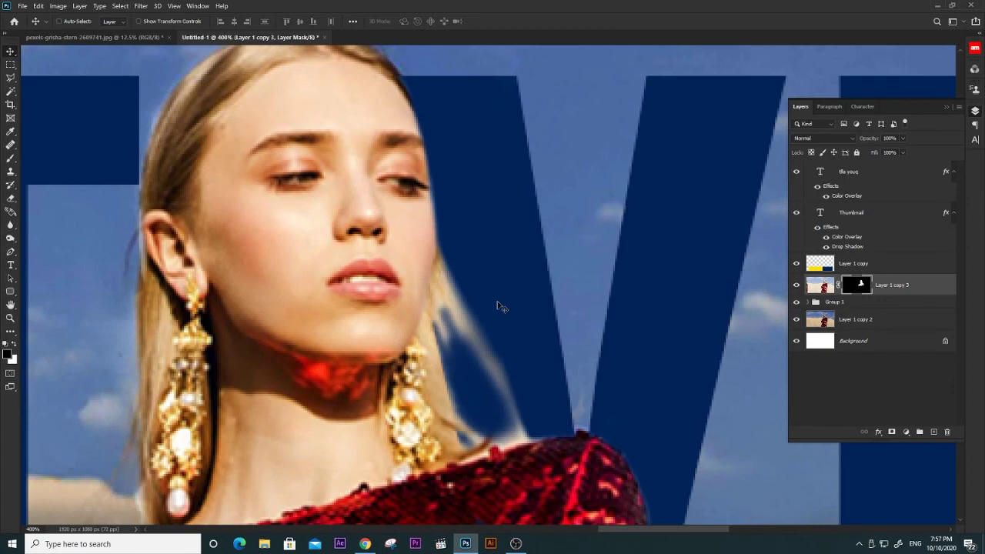
pyautogui.press('e')
pyautogui.press('b')
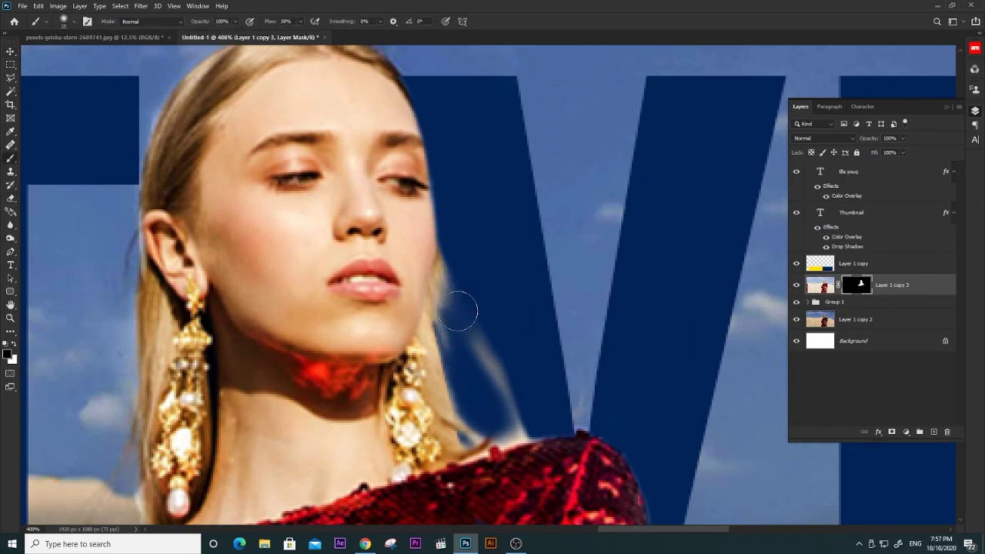
# Mask the remaining fringe near the hair and jaw, then preview the thumbnail without panels.
pyautogui.moveTo(455, 323); pyautogui.dragTo(528, 418)
pyautogui.hotkey('ctrl', '0')
pyautogui.scroll(3, 676, 223)
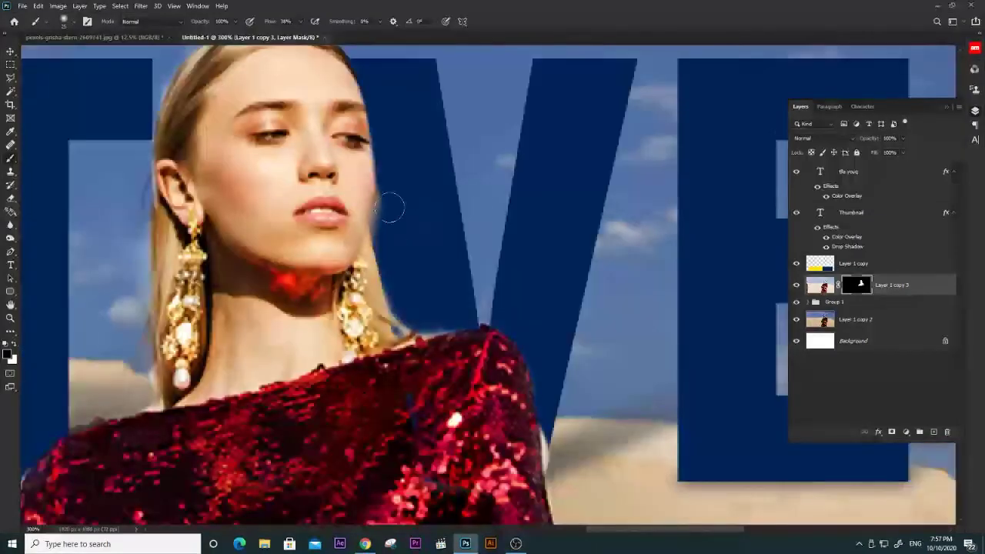
pyautogui.moveTo(385, 188); pyautogui.dragTo(382, 223)
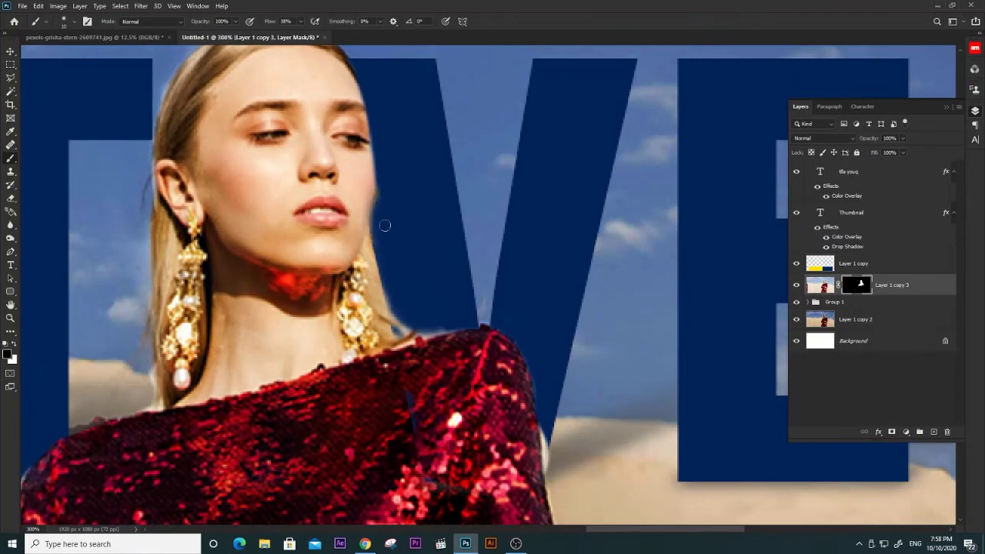
pyautogui.hotkey('ctrl', '0')
pyautogui.hotkey('ctrl', '-')
pyautogui.press('Tab')
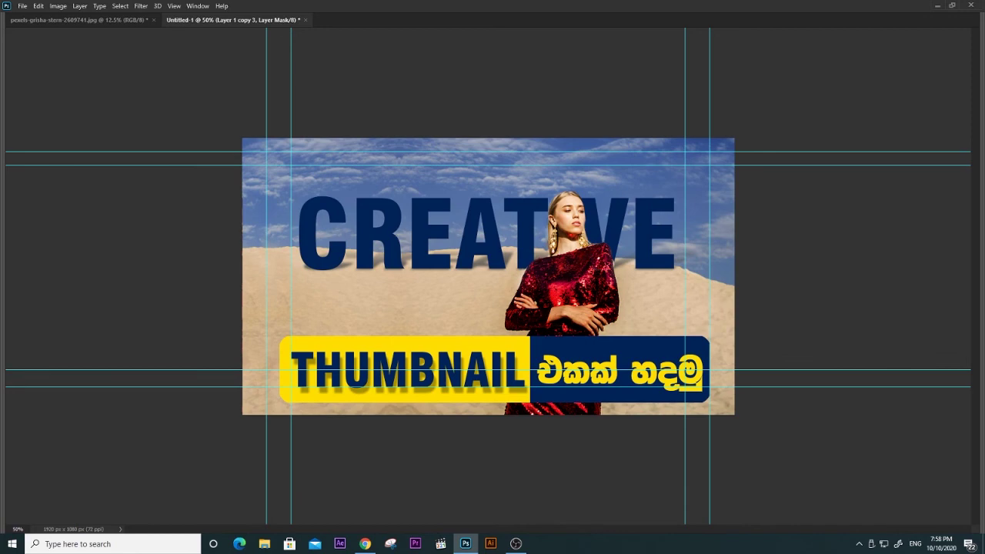
# Zoom onto the neck and add a new empty Layer 1 for retouching.
pyautogui.hotkey('ctrl', '+')
pyautogui.hotkey('ctrl', '+')
pyautogui.hotkey('ctrl', '+')
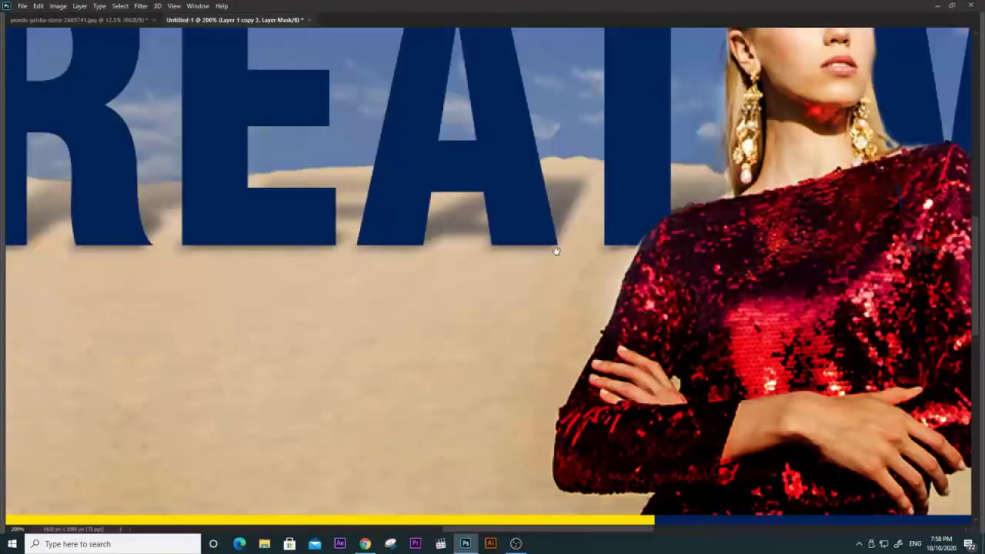
pyautogui.moveTo(800, 185)
pyautogui.mouseDown()
pyautogui.moveTo(711, 263)
pyautogui.moveTo(569, 304)
pyautogui.mouseUp()
pyautogui.hotkey('ctrl', '+')
pyautogui.hotkey('ctrl', '2')
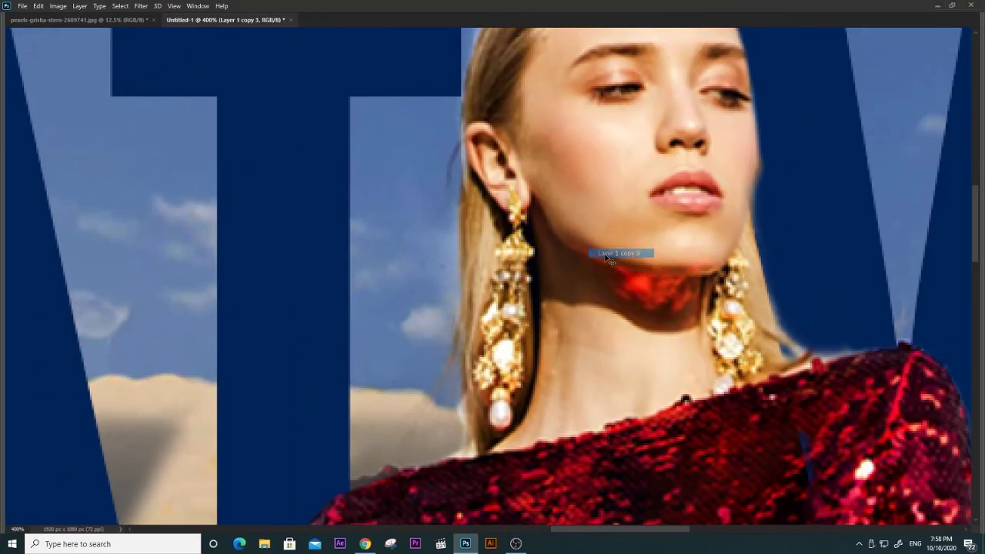
pyautogui.hotkey('ctrl', 'shift', 'n')
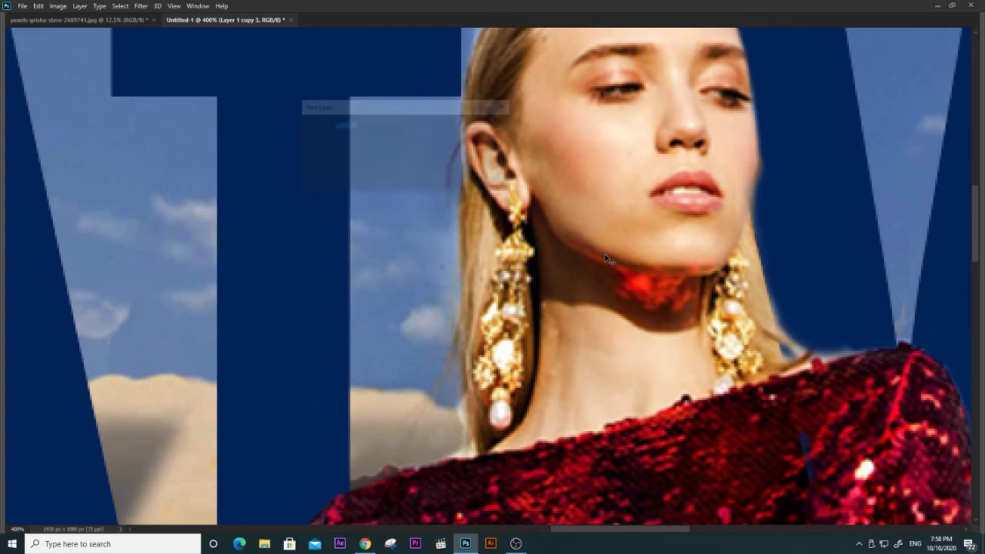
pyautogui.press('Return')
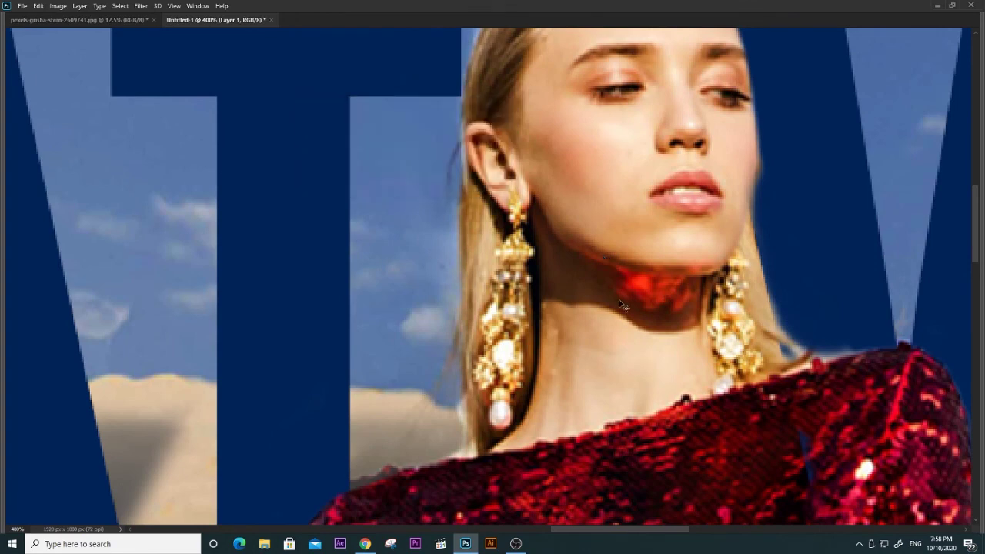
# Clone skin tone over the red glow on the neck with a smaller brush.
pyautogui.moveTo(615, 298)
pyautogui.mouseDown()
pyautogui.moveTo(670, 308)
pyautogui.moveTo(665, 334)
pyautogui.mouseUp()
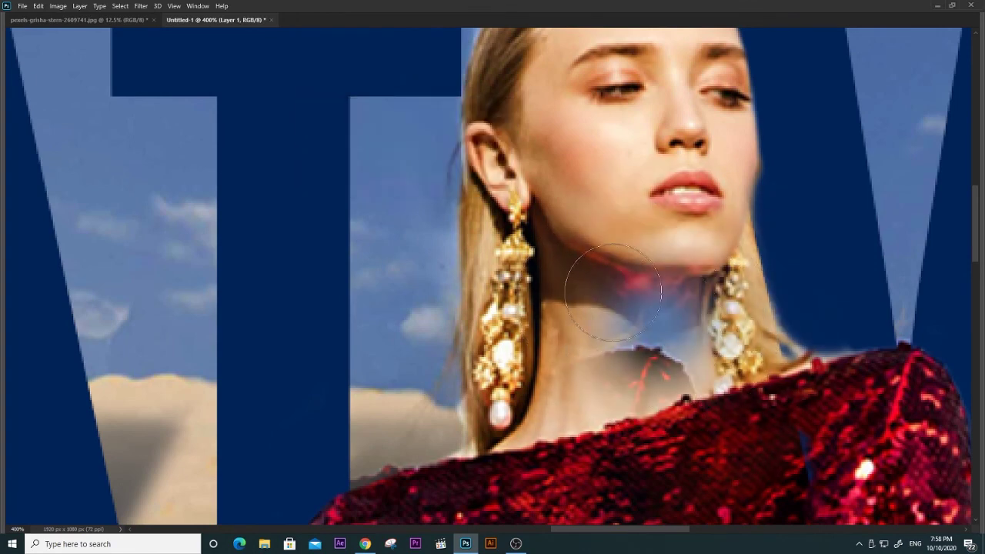
pyautogui.hotkey('ctrl', 'z')
pyautogui.press('[')
pyautogui.press('[')
pyautogui.press('[')
pyautogui.hotkey('ctrl', 'z')
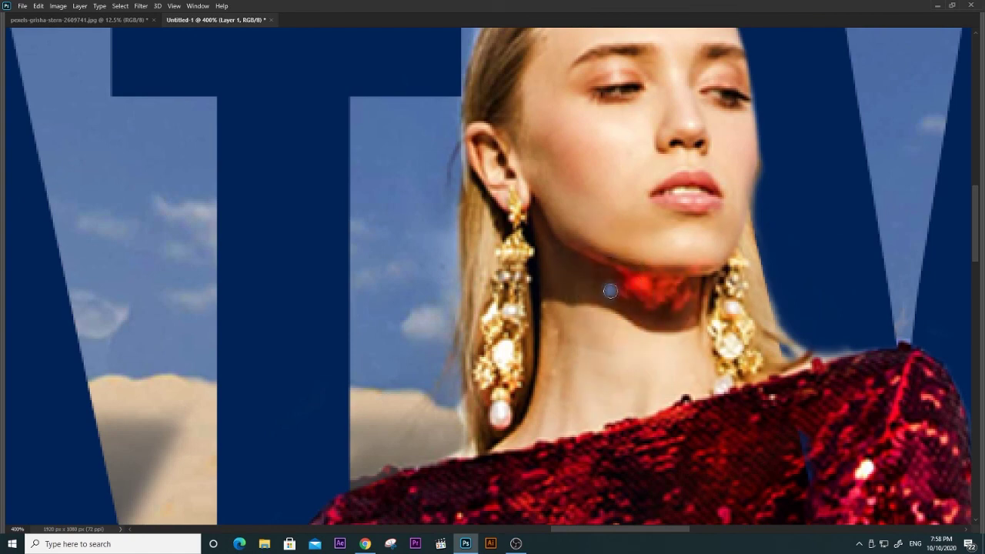
pyautogui.moveTo(616, 290); pyautogui.dragTo(619, 293)
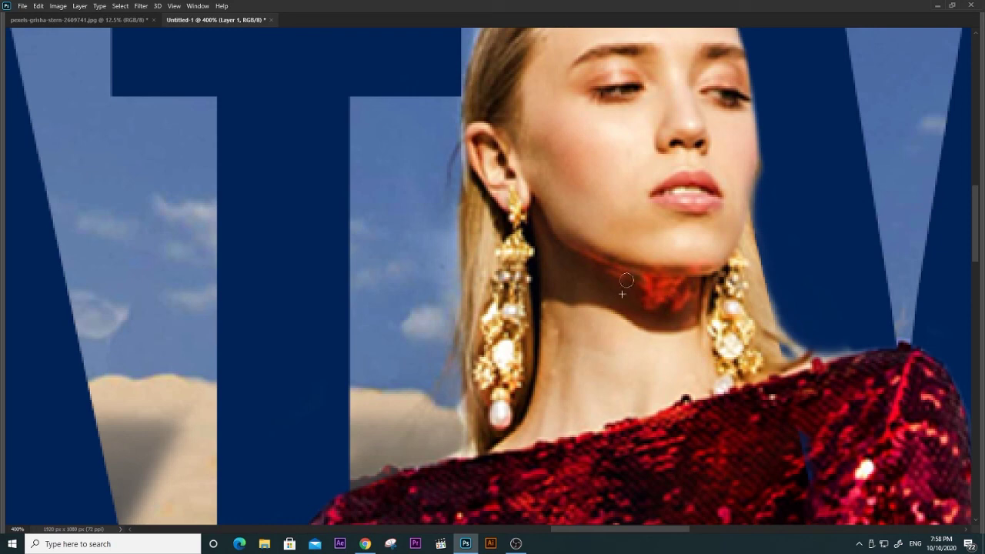
pyautogui.moveTo(618, 281)
pyautogui.mouseDown()
pyautogui.moveTo(583, 267)
pyautogui.moveTo(644, 295)
pyautogui.moveTo(669, 293)
pyautogui.mouseUp()
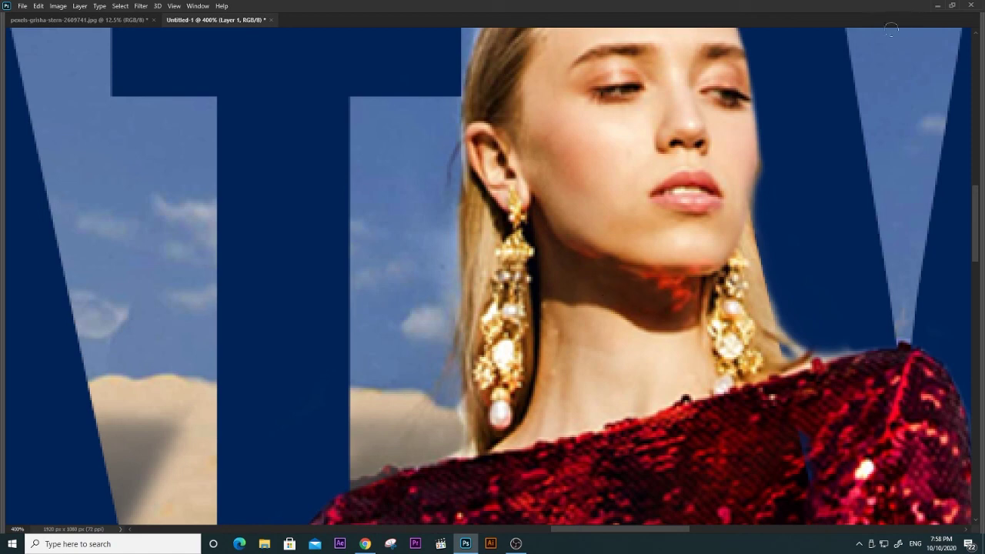
# Set the Clone Stamp to about 33% opacity and roughly 48% flow.
pyautogui.press('Tab')
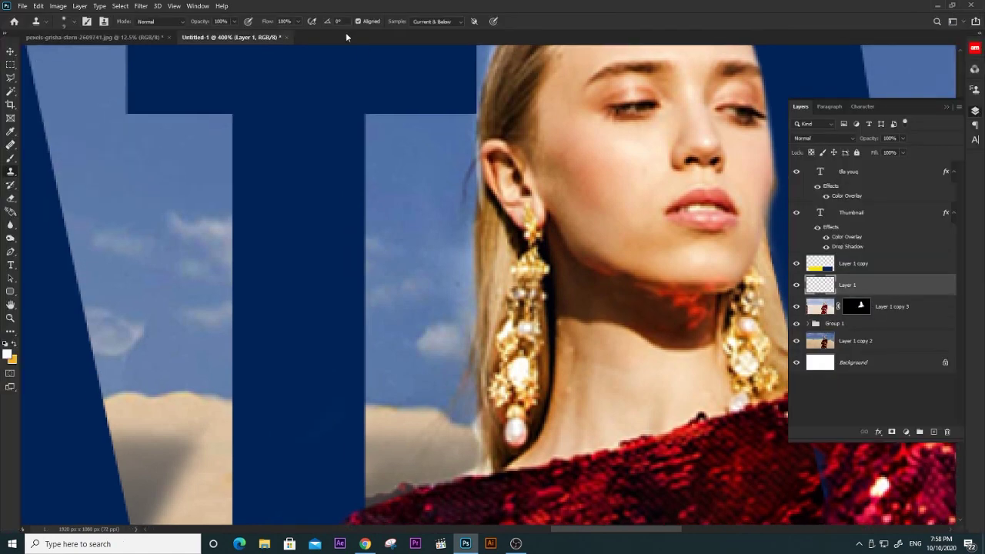
pyautogui.click(233, 21)
pyautogui.moveTo(233, 35); pyautogui.dragTo(205, 37)
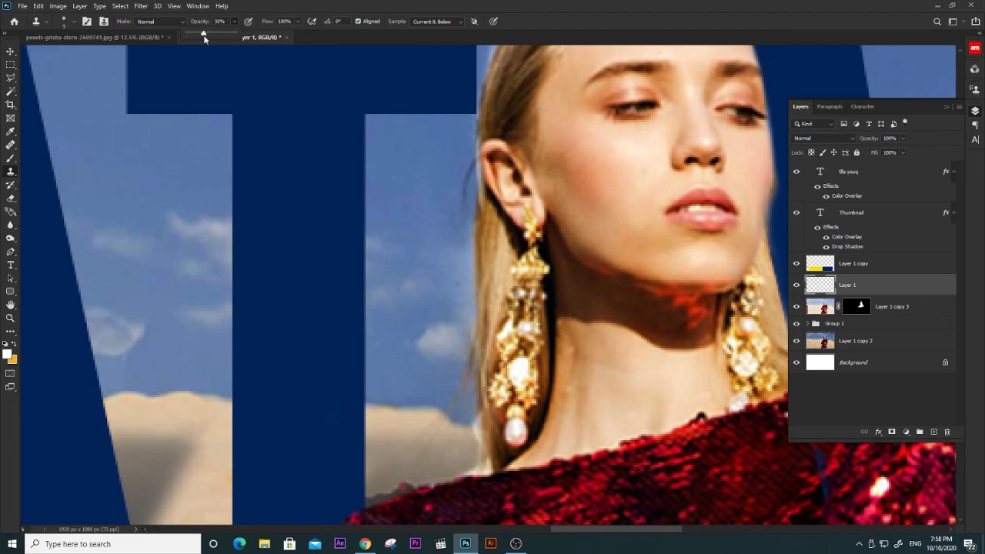
pyautogui.click(298, 22)
pyautogui.moveTo(301, 35); pyautogui.dragTo(279, 34)
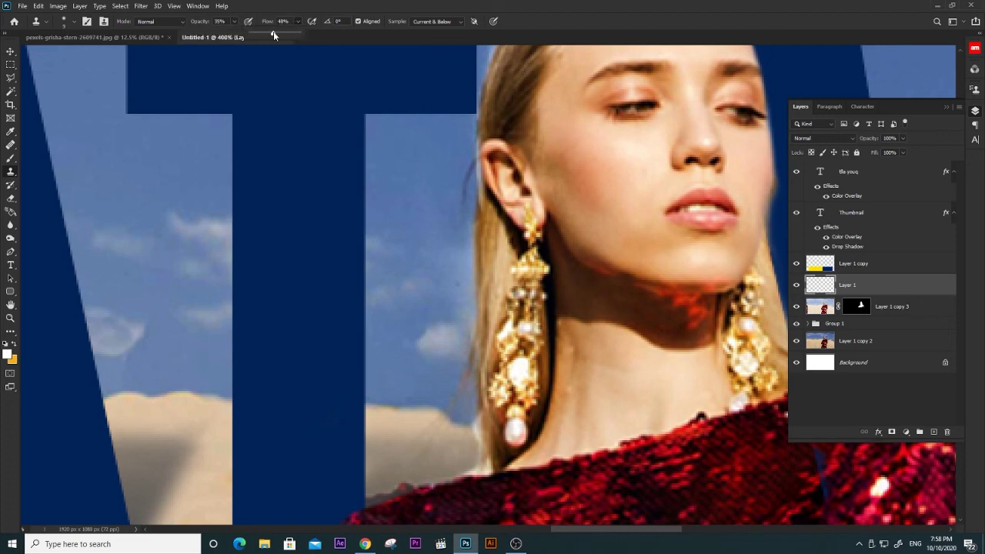
# Paint soft skin shadow over the remaining red neck patch, then fit the thumbnail in view.
pyautogui.moveTo(667, 330); pyautogui.dragTo(536, 260)
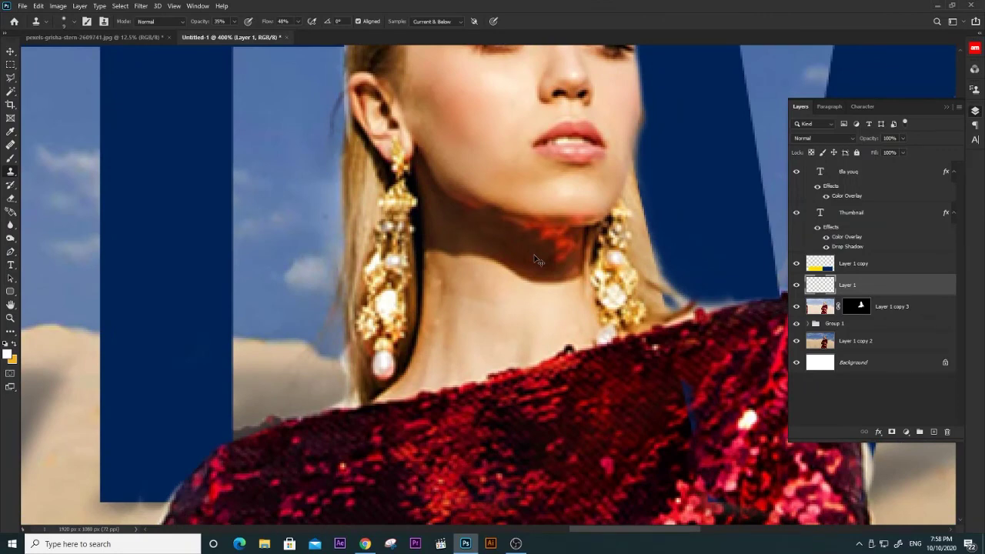
pyautogui.scroll(1, 536, 260)
pyautogui.scroll(1, 541, 249)
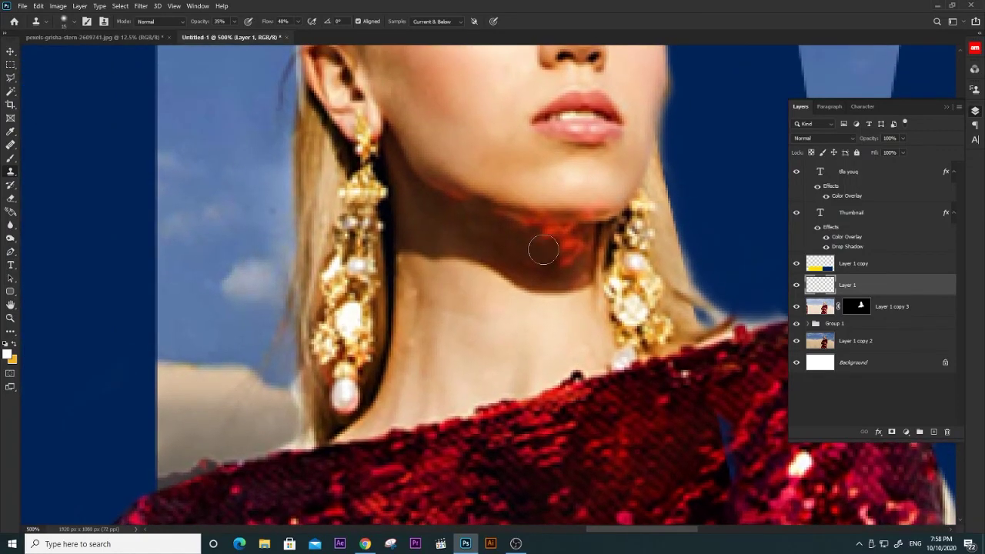
pyautogui.press('[')
pyautogui.moveTo(527, 250)
pyautogui.mouseDown()
pyautogui.moveTo(566, 249)
pyautogui.moveTo(529, 223)
pyautogui.moveTo(478, 223)
pyautogui.mouseUp()
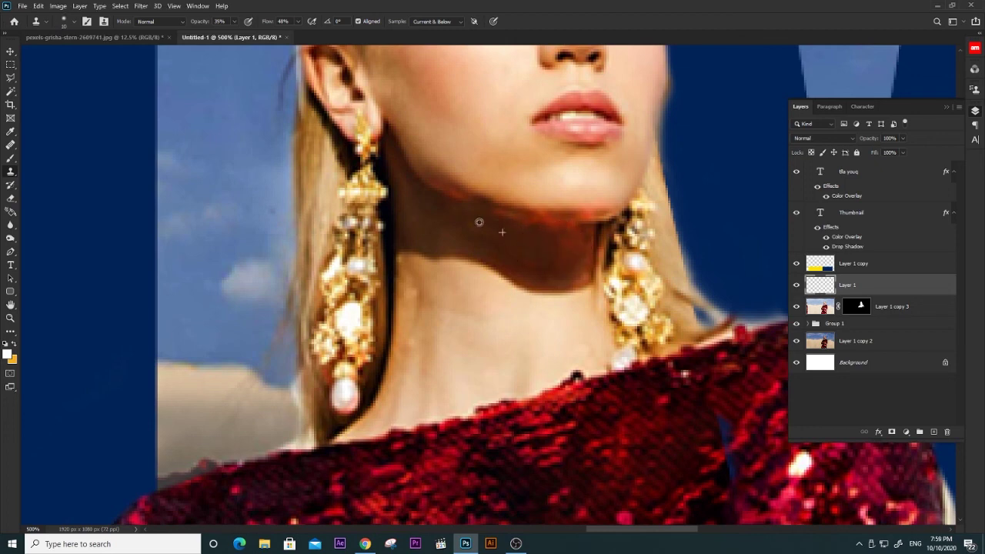
pyautogui.hotkey('ctrl', '0')
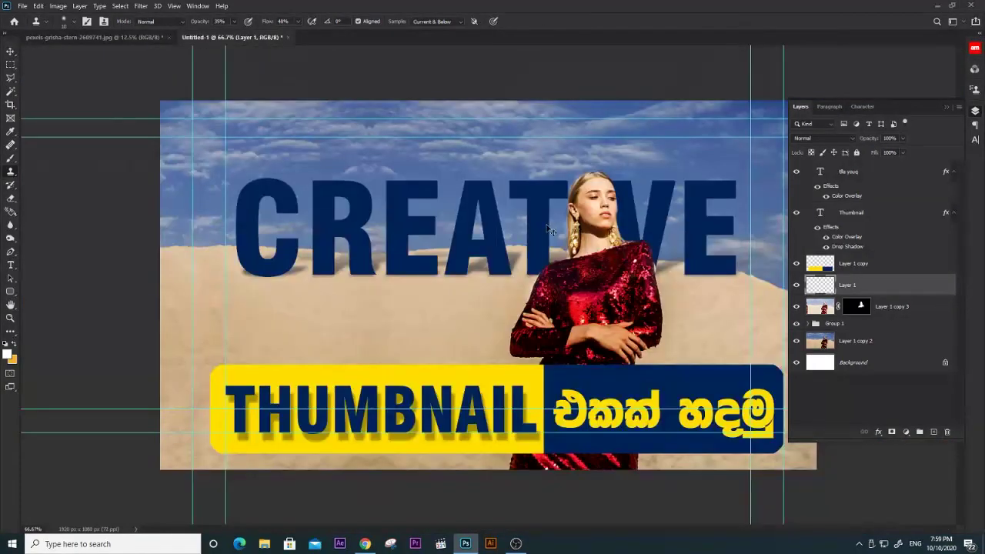
# Group the banner Layer 1 copy and both text layers into Group 2.
pyautogui.hotkey('ctrl', '-')
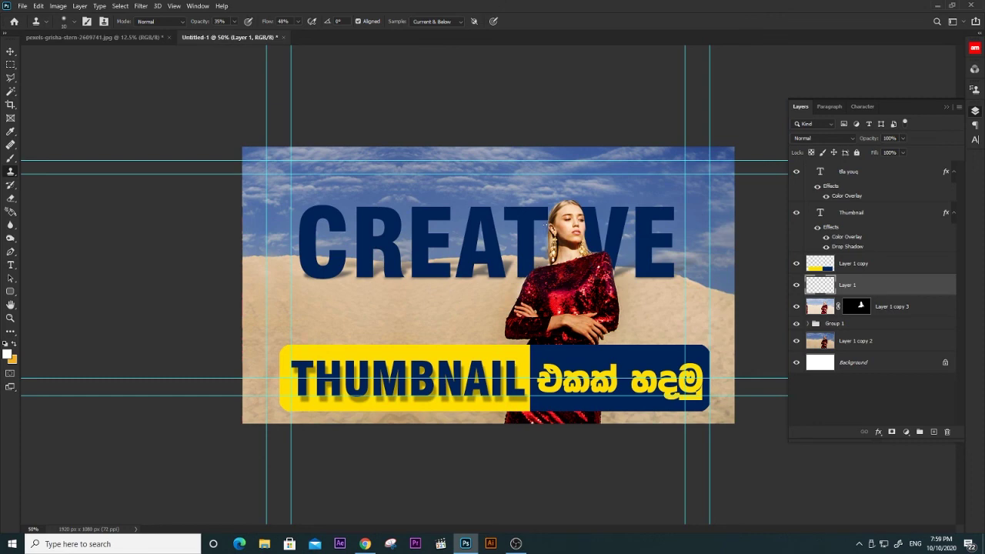
pyautogui.press('v')
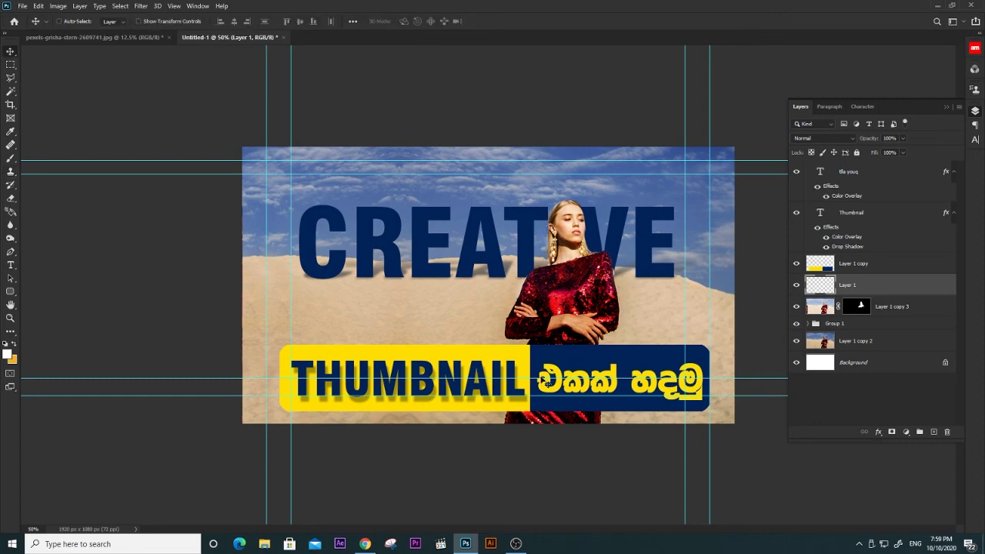
pyautogui.click(875, 266)
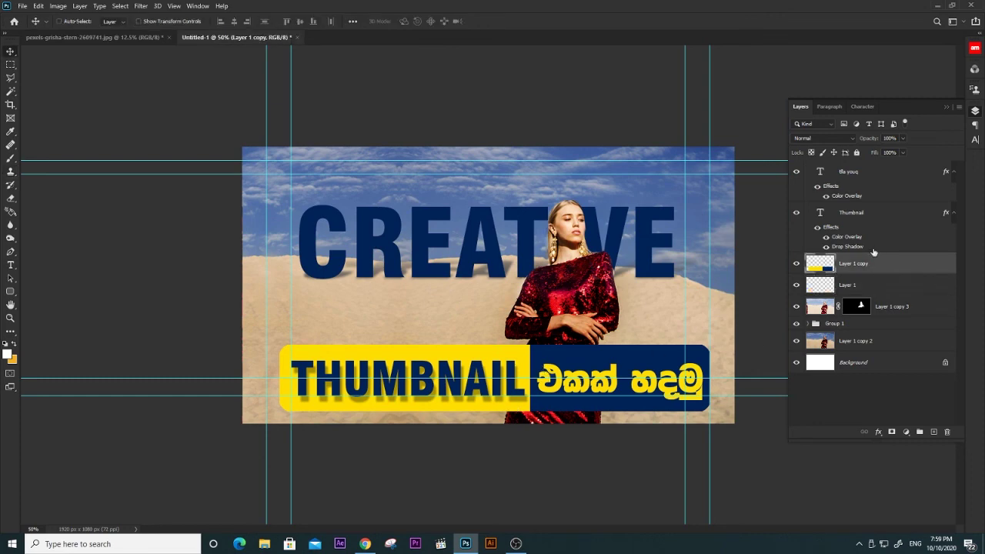
pyautogui.keyDown('shift'); pyautogui.click(871, 177); pyautogui.keyUp('shift')
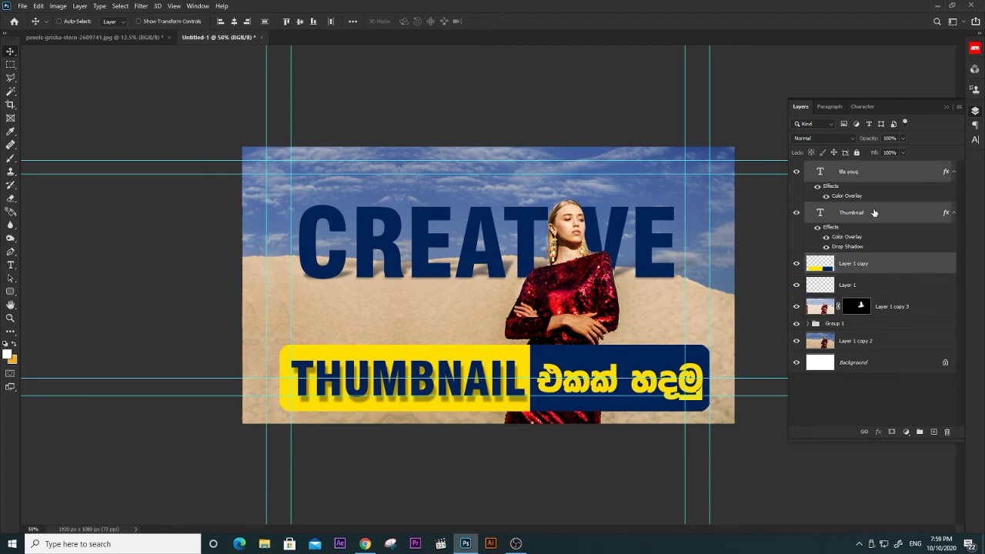
pyautogui.hotkey('ctrl', 'g')
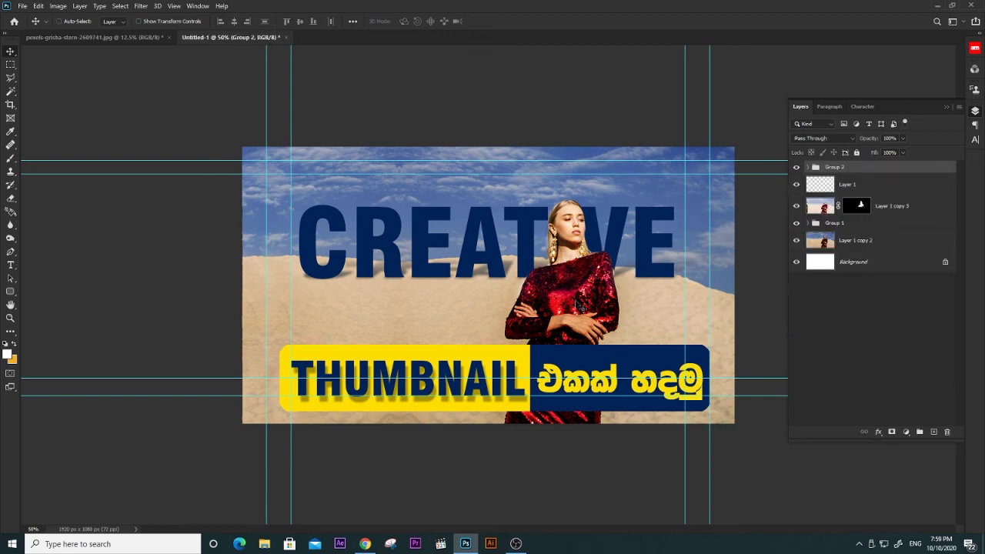
pyautogui.moveTo(534, 360); pyautogui.dragTo(532, 354)
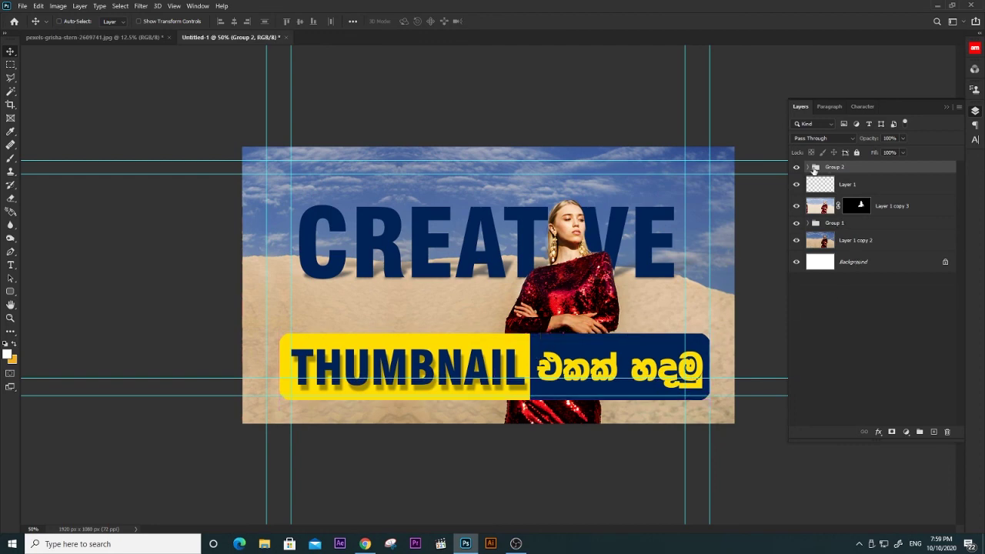
# Inside Group 2, duplicate the banner layer as Layer 1 copy 4.
pyautogui.click(807, 167)
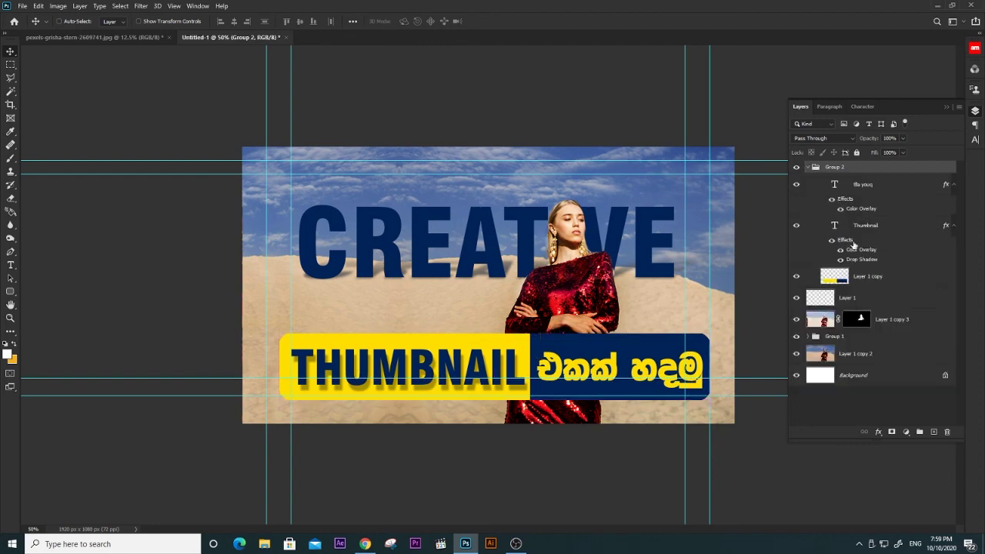
pyautogui.click(864, 277)
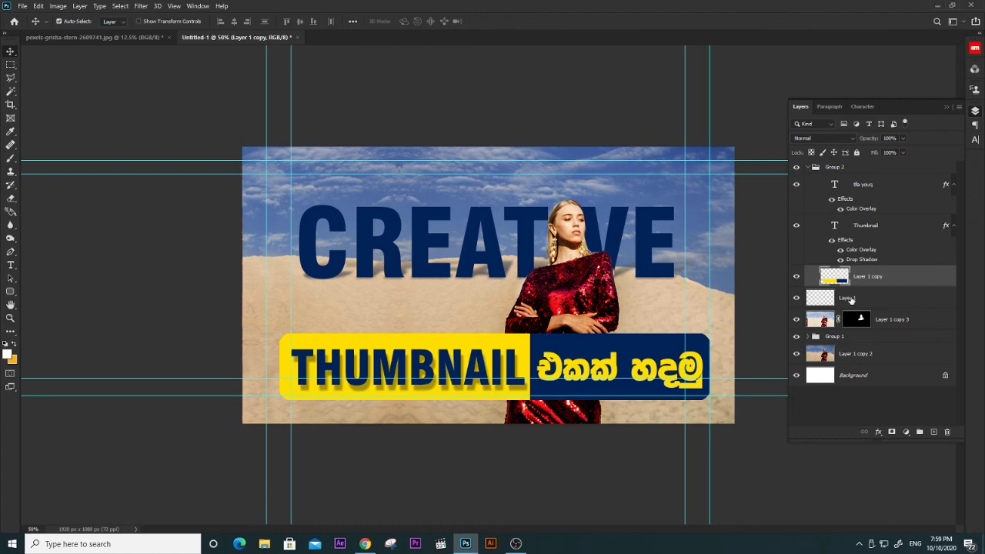
pyautogui.hotkey('ctrl', 'j')
pyautogui.click(854, 300)
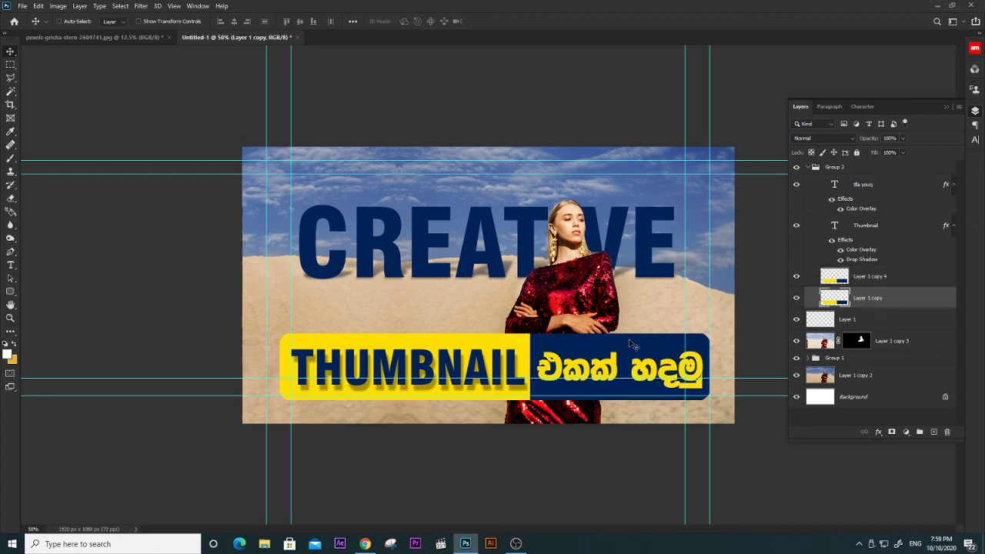
# Give the lower banner copy a near-black #121001 Color Overlay and nudge it slightly down.
pyautogui.moveTo(629, 346); pyautogui.dragTo(634, 340)
pyautogui.moveTo(446, 341); pyautogui.dragTo(446, 325)
pyautogui.click(79, 5)
pyautogui.moveTo(94, 106)
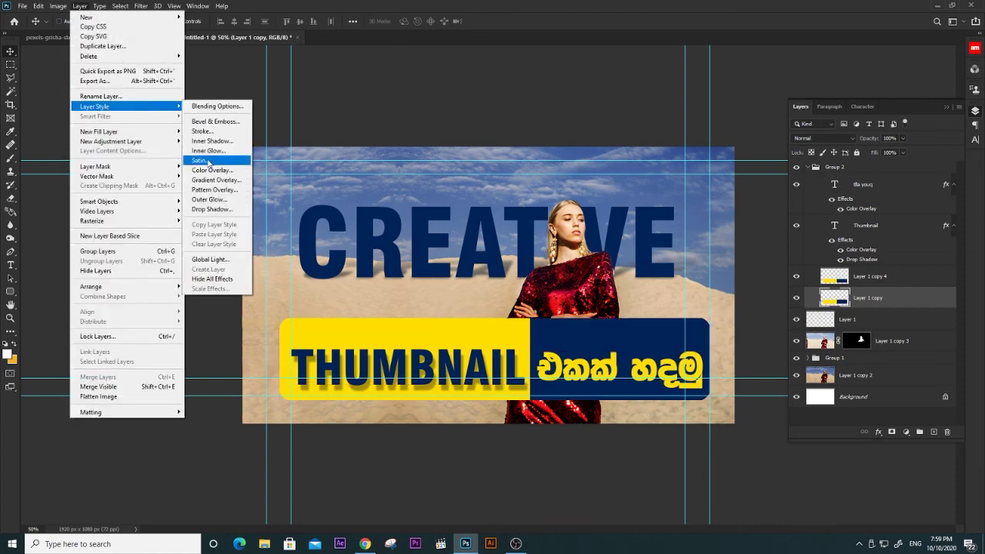
pyautogui.click(212, 170)
pyautogui.click(663, 116)
pyautogui.click(193, 228)
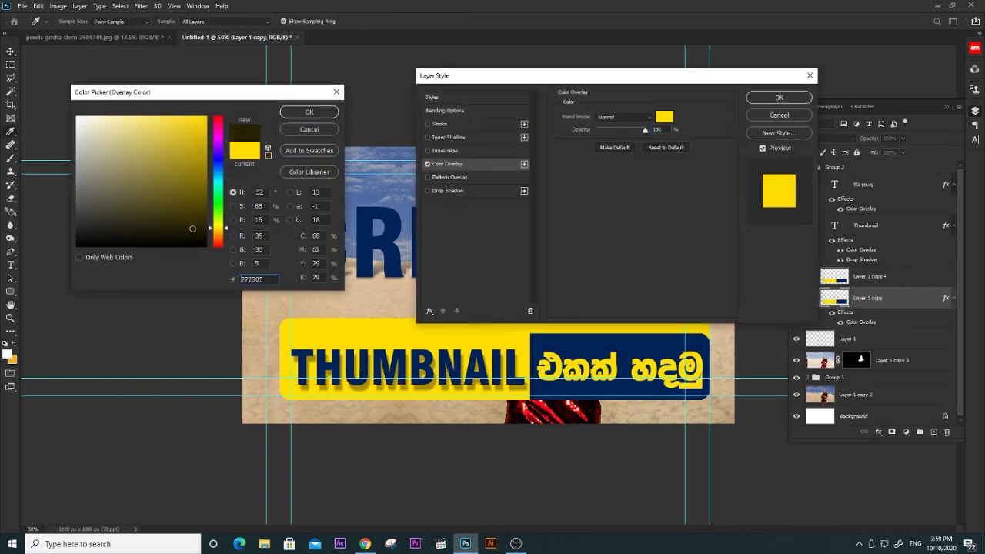
pyautogui.moveTo(193, 229); pyautogui.dragTo(199, 238)
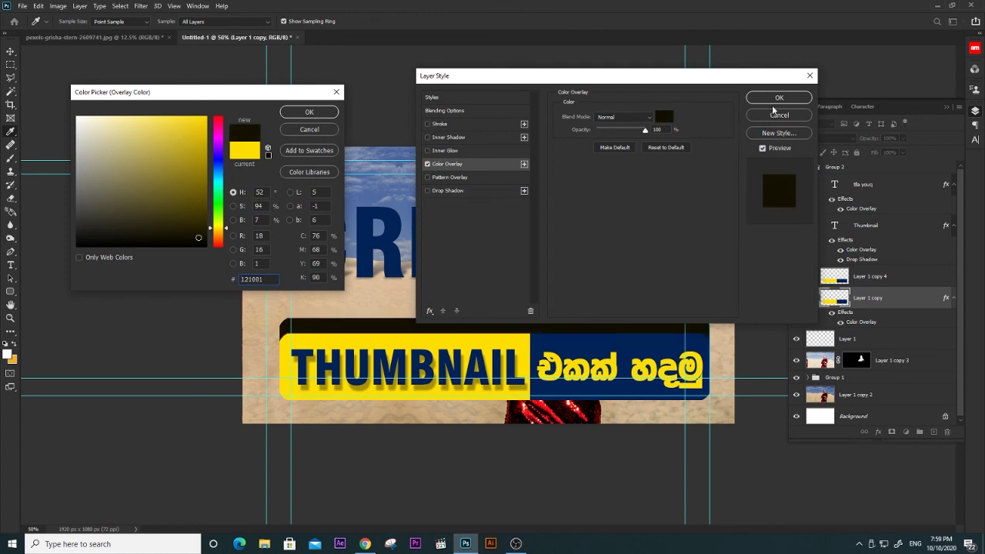
pyautogui.click(311, 113)
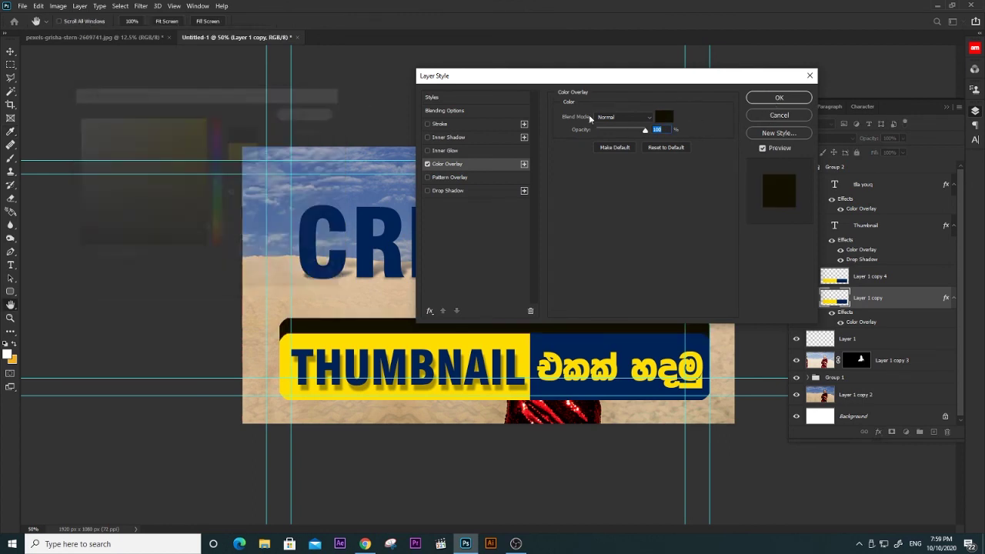
pyautogui.click(754, 102)
pyautogui.moveTo(529, 337); pyautogui.dragTo(530, 340)
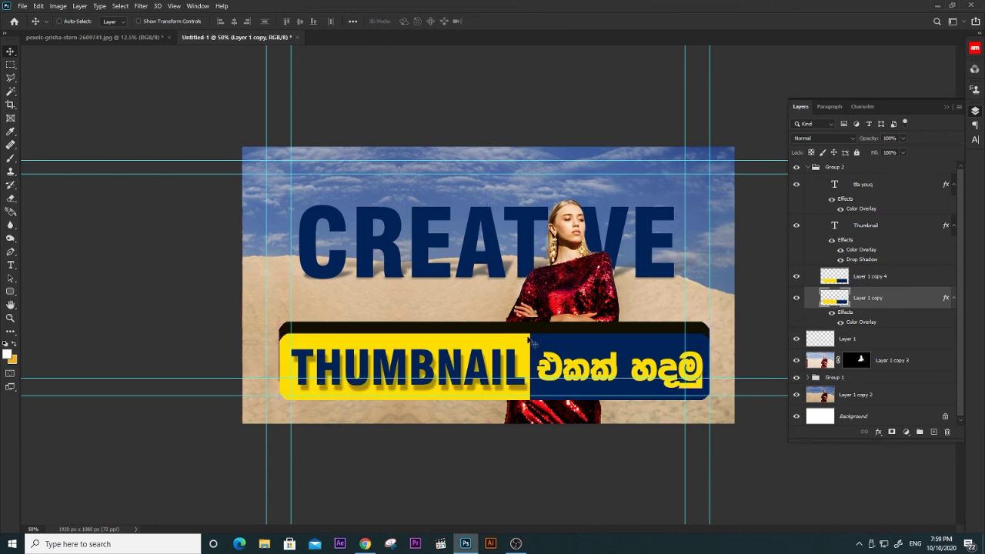
pyautogui.hotkey('shift', 'Down')
pyautogui.hotkey('shift', 'Down')
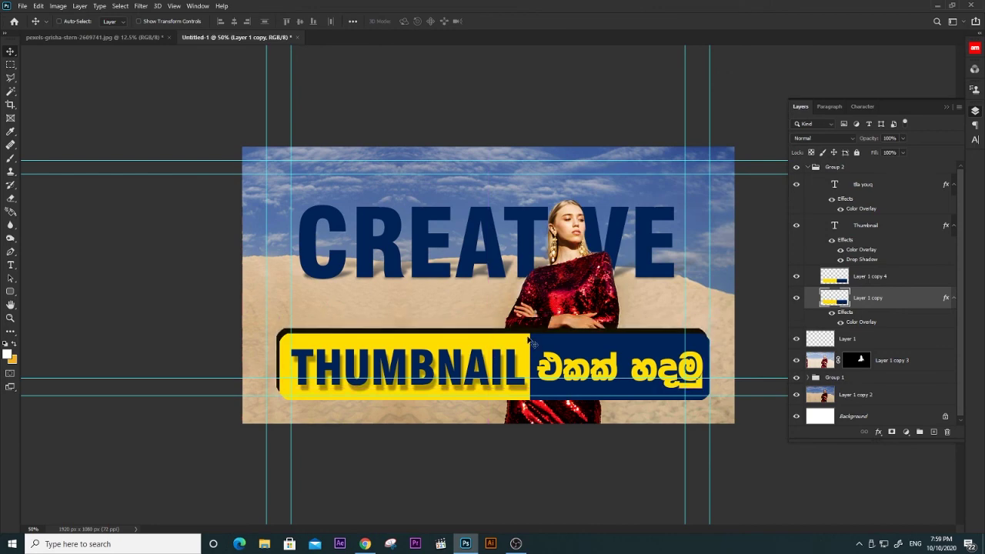
pyautogui.press('Down')
pyautogui.press('Down')
pyautogui.press('Down')
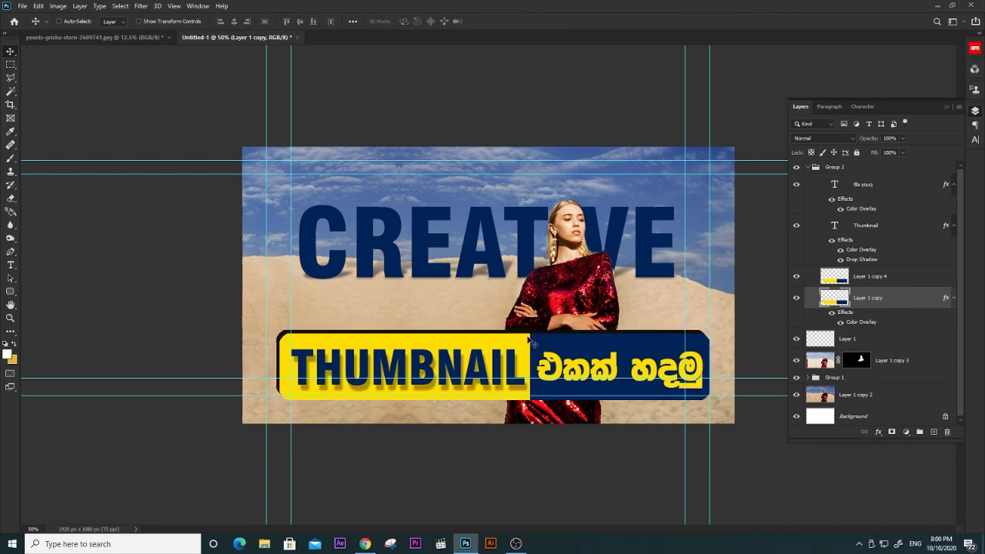
# Gaussian-blur the shadow copy at about 8.2 px and lower its opacity to about 41%.
pyautogui.click(141, 6)
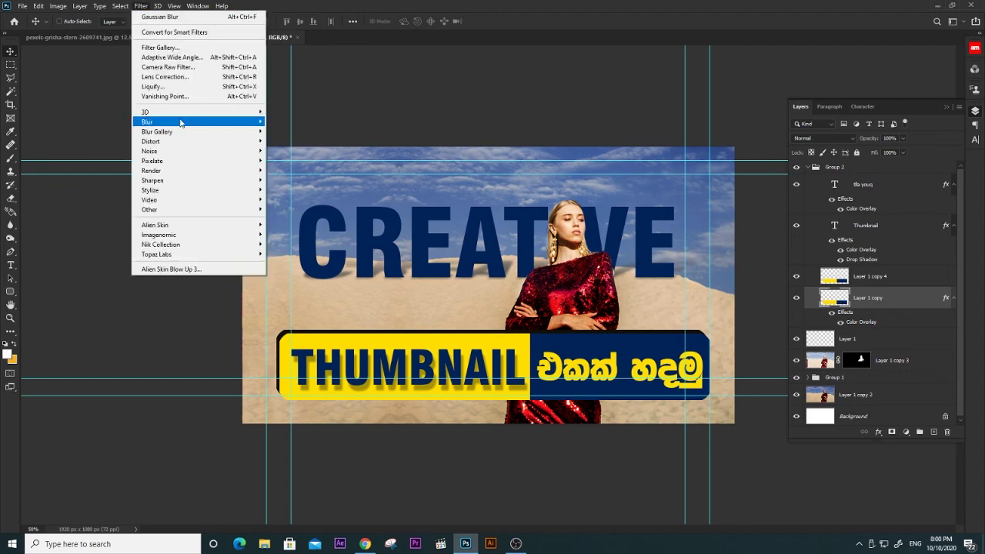
pyautogui.moveTo(198, 122)
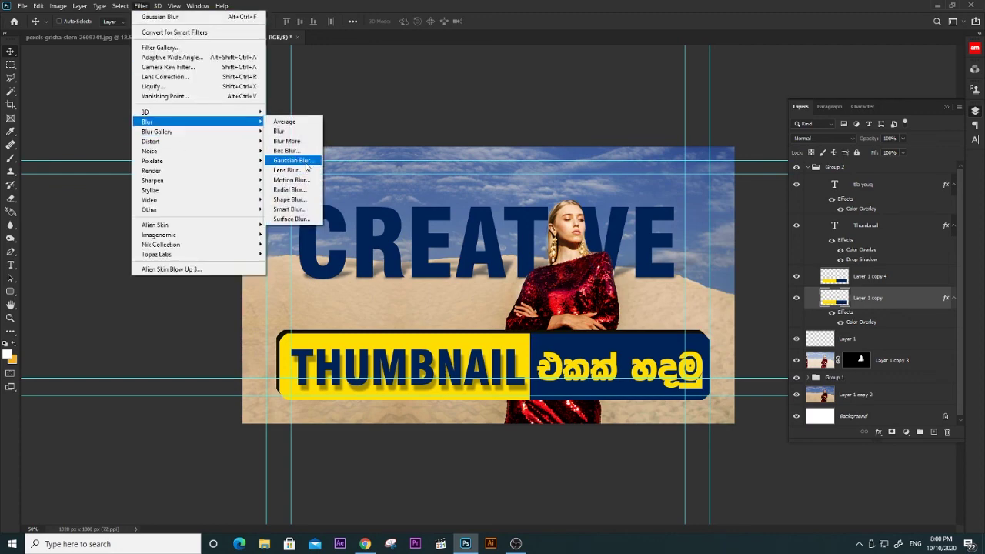
pyautogui.click(289, 160)
pyautogui.moveTo(704, 313); pyautogui.dragTo(687, 314)
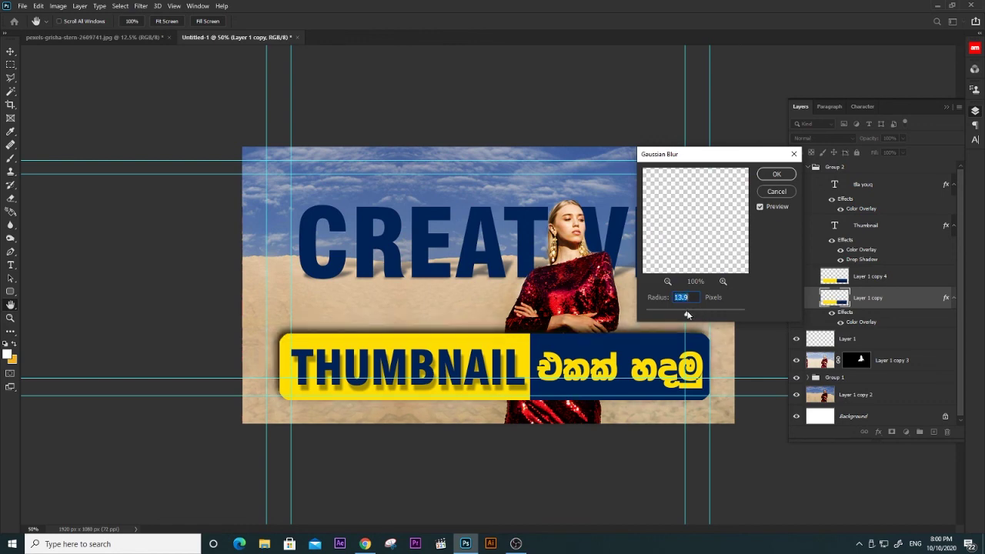
pyautogui.moveTo(686, 314); pyautogui.dragTo(680, 314)
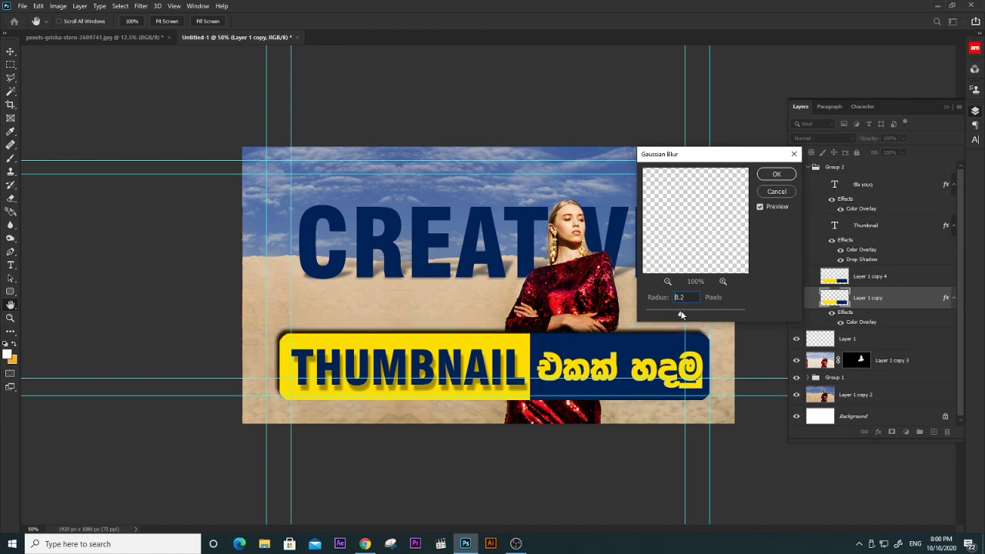
pyautogui.click(776, 173)
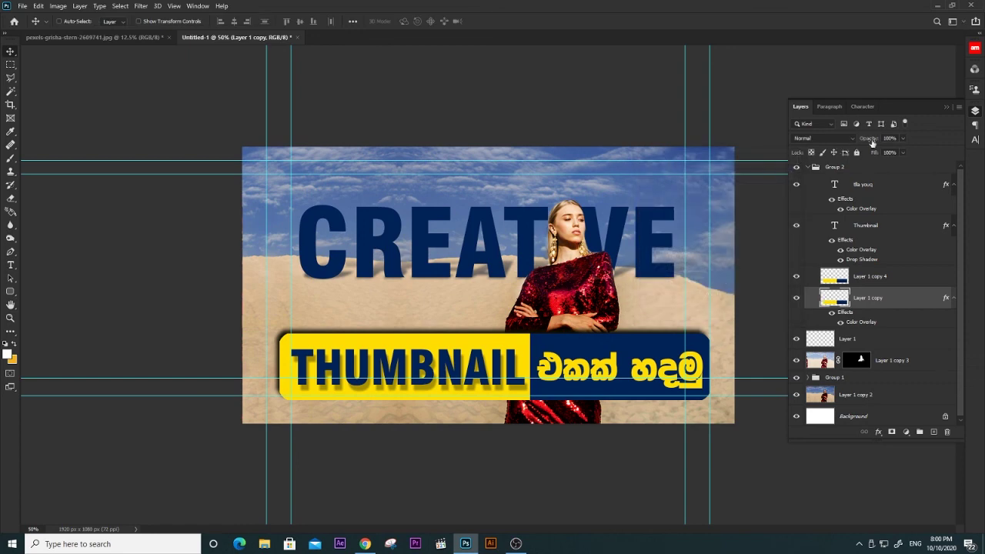
pyautogui.click(902, 138)
pyautogui.moveTo(905, 152); pyautogui.dragTo(870, 152)
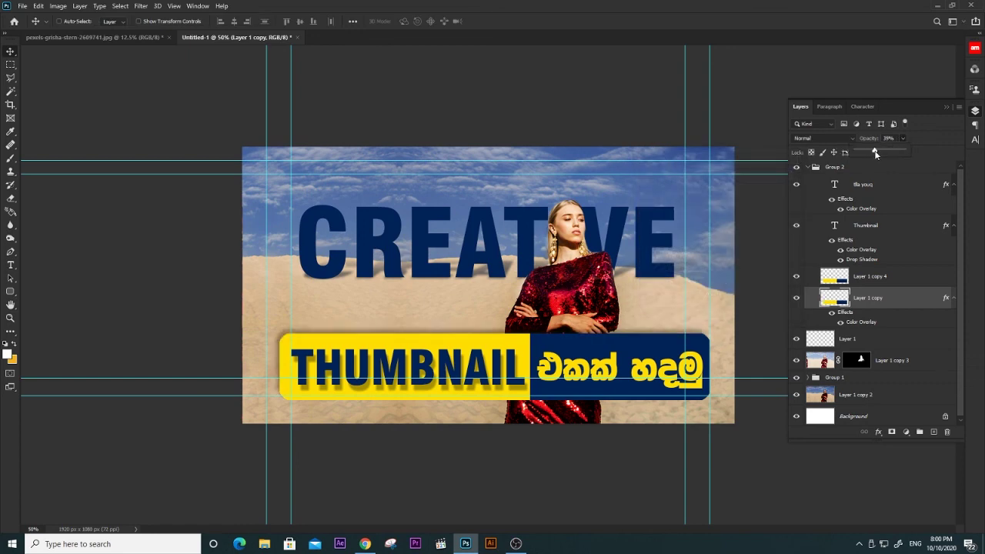
pyautogui.moveTo(873, 153); pyautogui.dragTo(874, 153)
# Nudge the Group 2 THUMBNAIL banner slightly and scale it to about 98% from its top-right corner.
pyautogui.click(815, 170)
pyautogui.click(807, 167)
pyautogui.moveTo(661, 346); pyautogui.dragTo(653, 355)
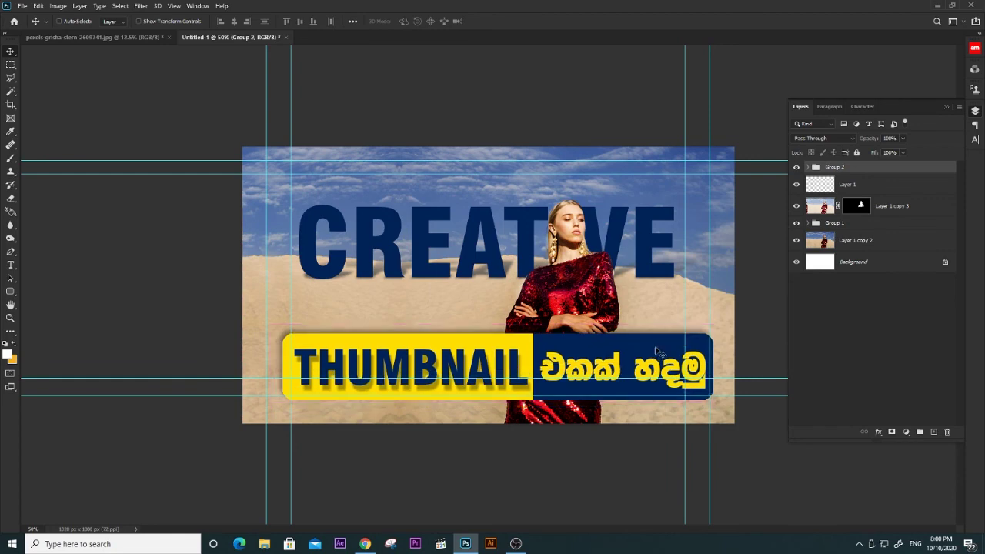
pyautogui.hotkey('ctrl', 't')
pyautogui.moveTo(712, 323); pyautogui.dragTo(707, 325)
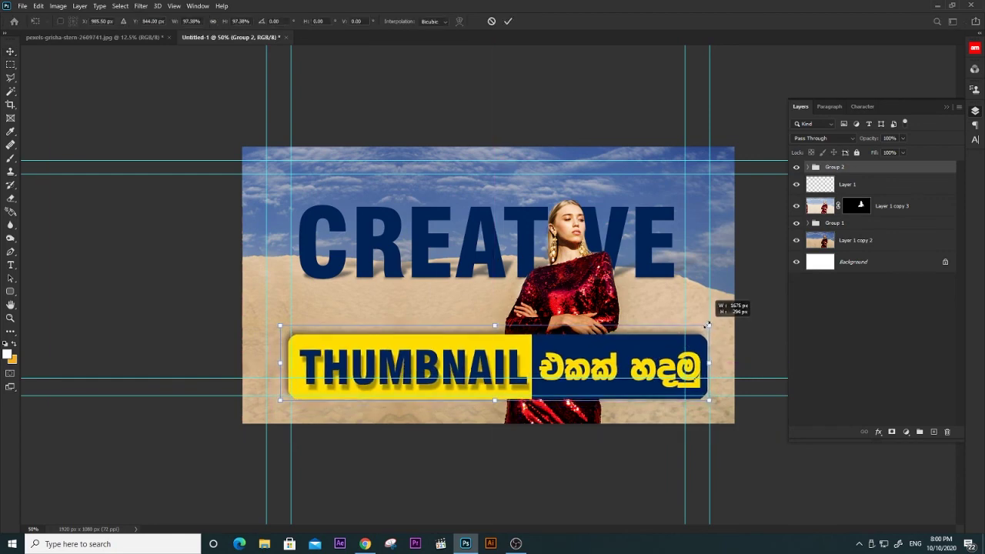
pyautogui.press('Return')
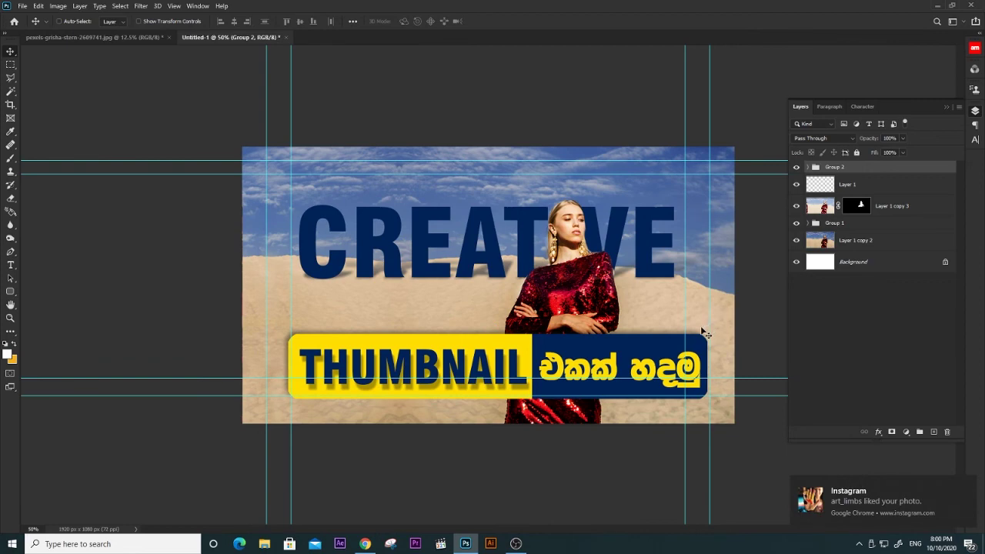